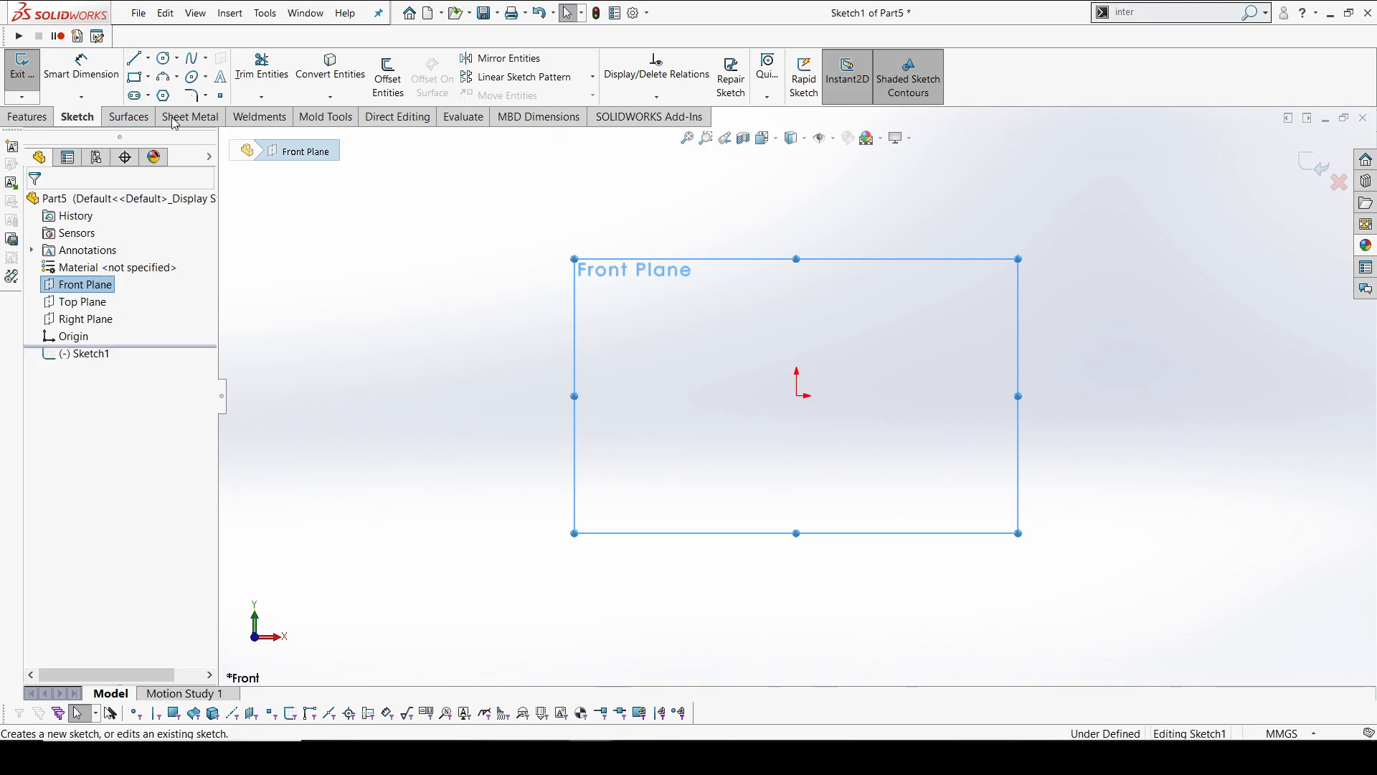
# Sketch a line on the Front Plane from the origin sloping down to the right, about 155 mm wide horizontally
pyautogui.click(137, 60)
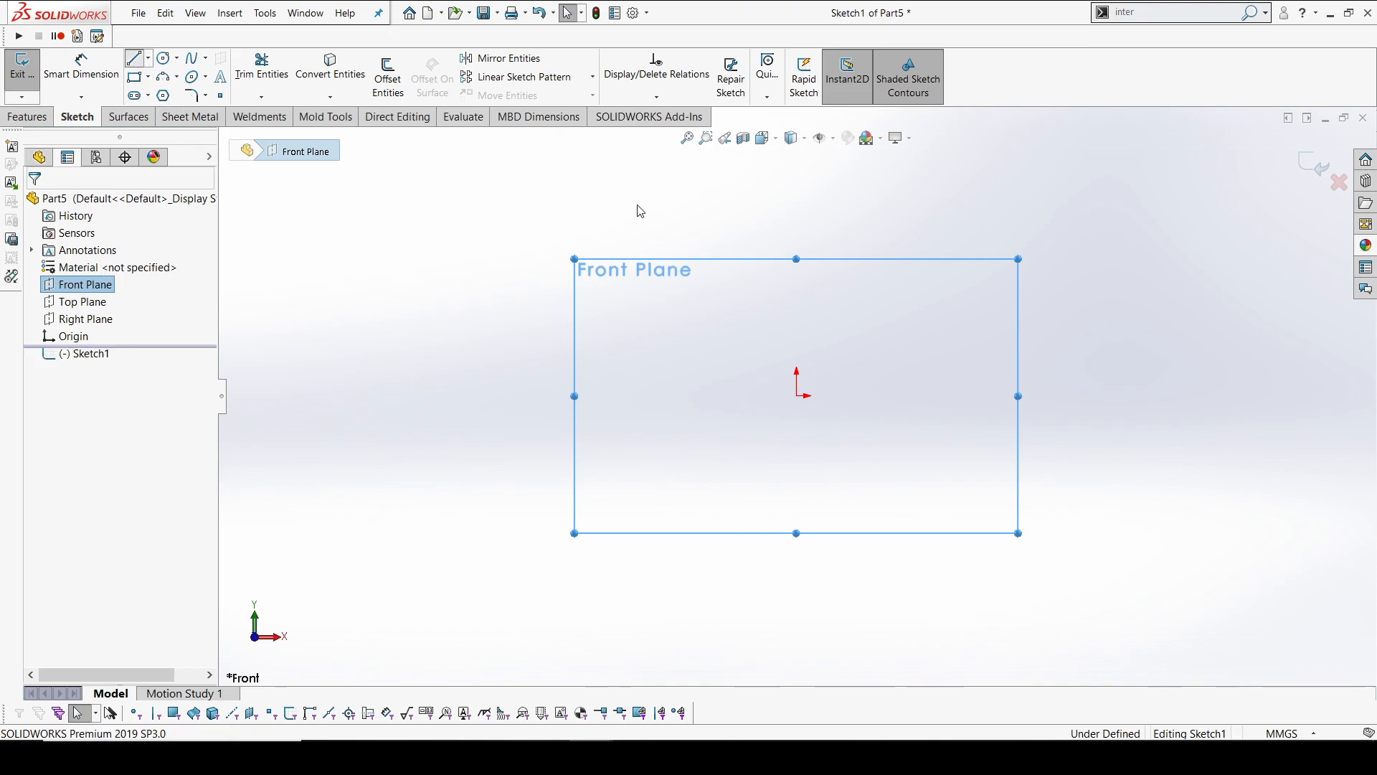
pyautogui.click(796, 395)
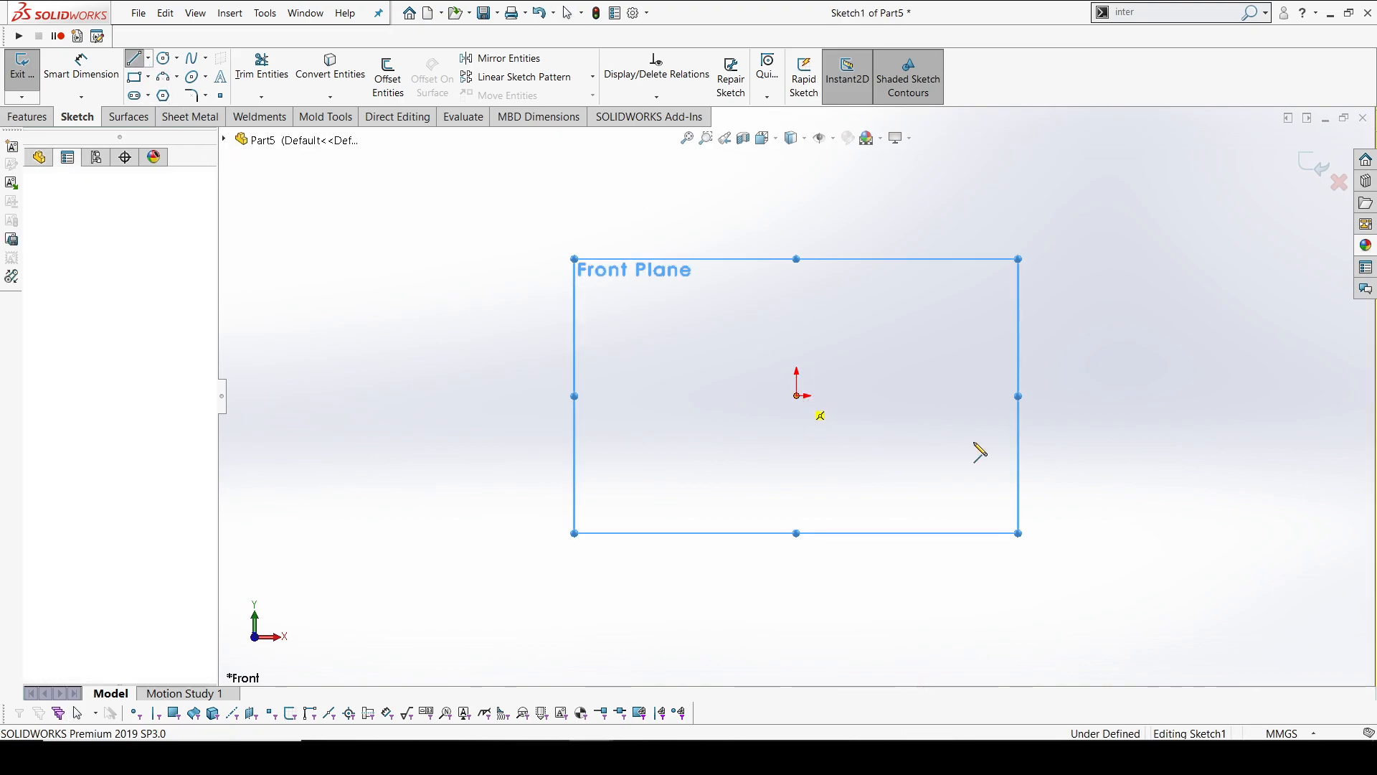
pyautogui.click(1183, 522)
pyautogui.rightClick(898, 288)
pyautogui.click(948, 302)
pyautogui.scroll(3, 945, 377)
pyautogui.scroll(-2, 920, 419)
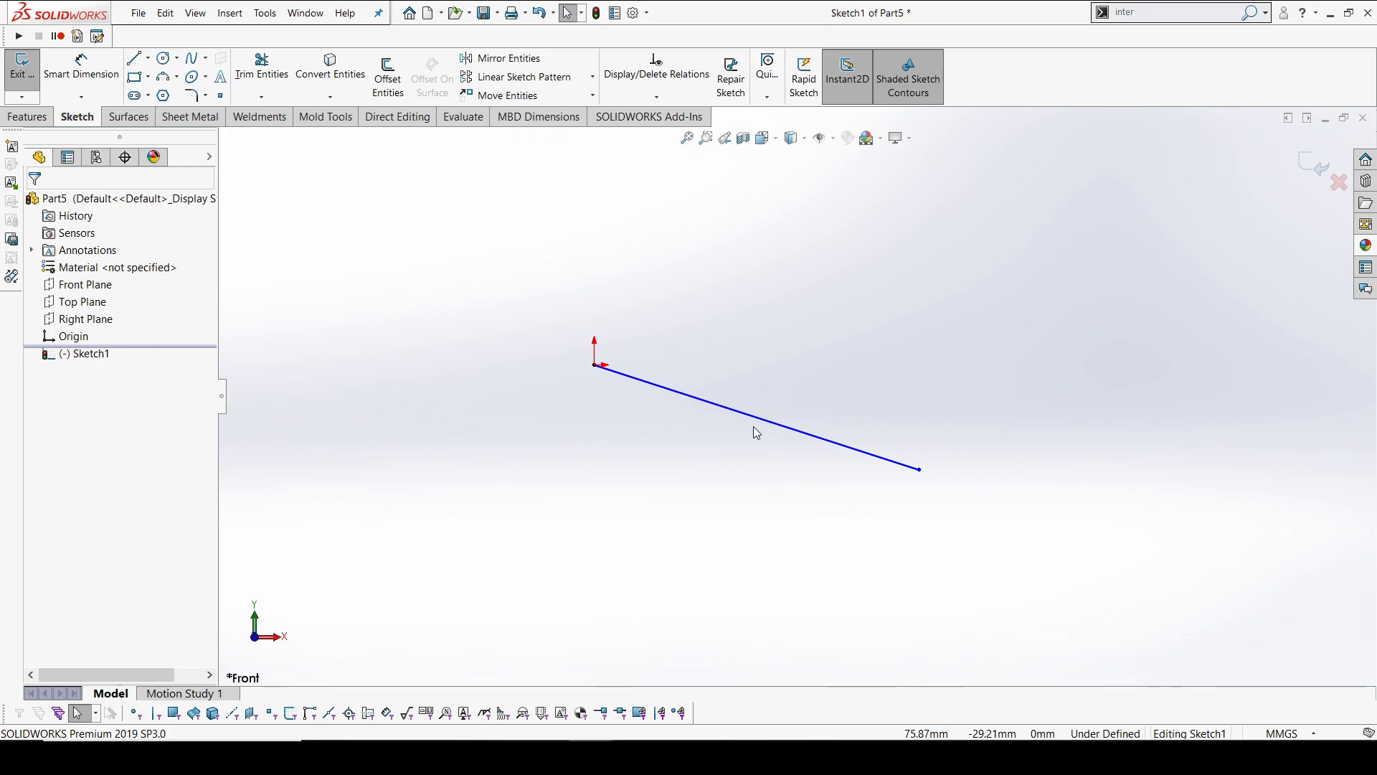
# Dimension the horizontal distance between the line's two endpoints as 300 mm
pyautogui.click(81, 65)
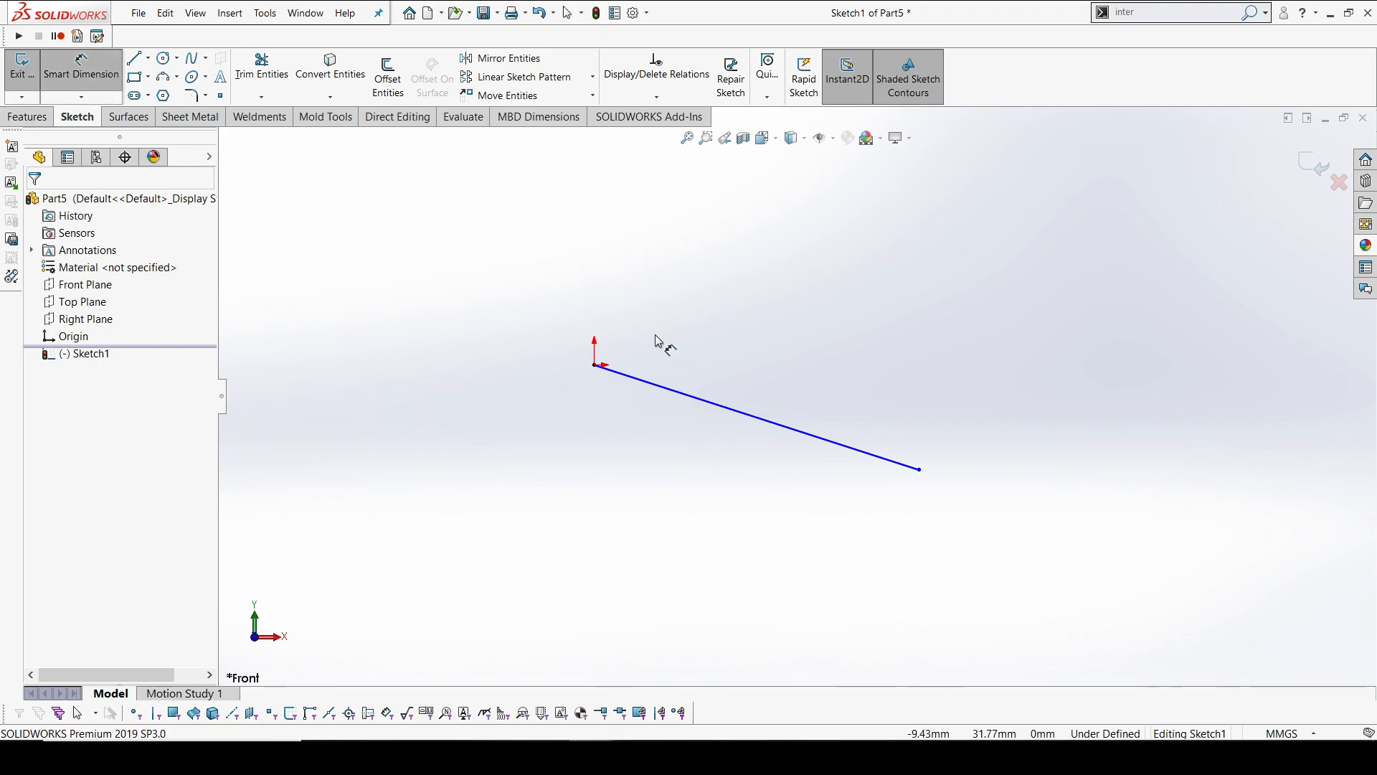
pyautogui.click(594, 366)
pyautogui.click(919, 469)
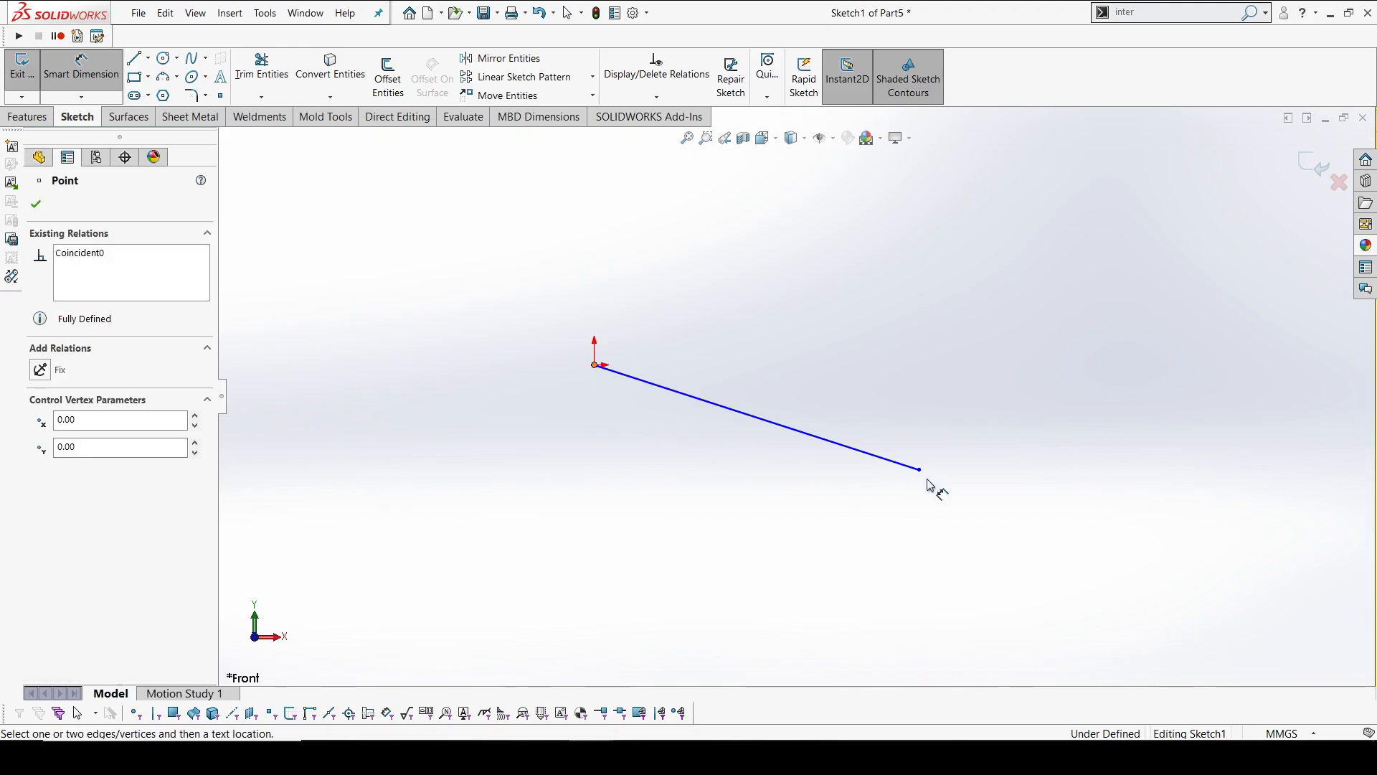
pyautogui.click(792, 252)
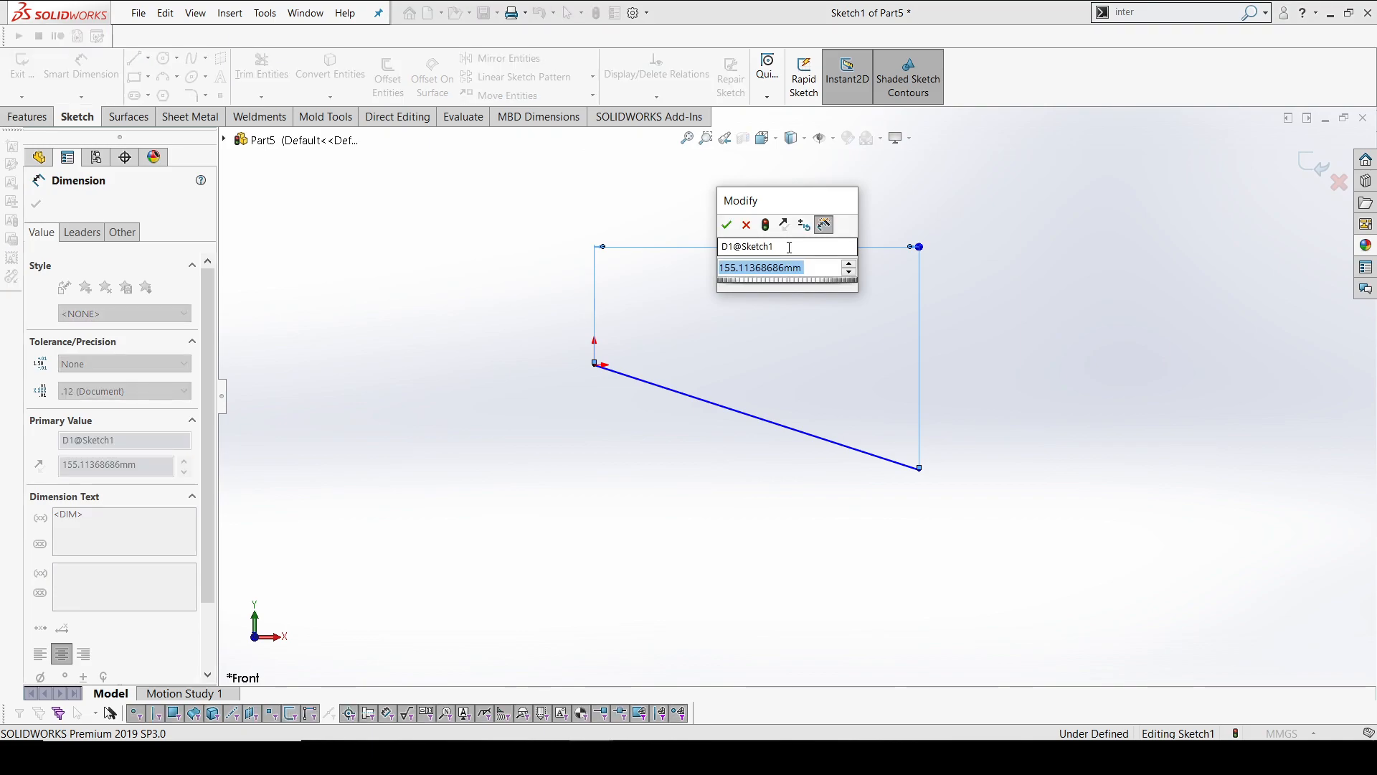
pyautogui.write('300')
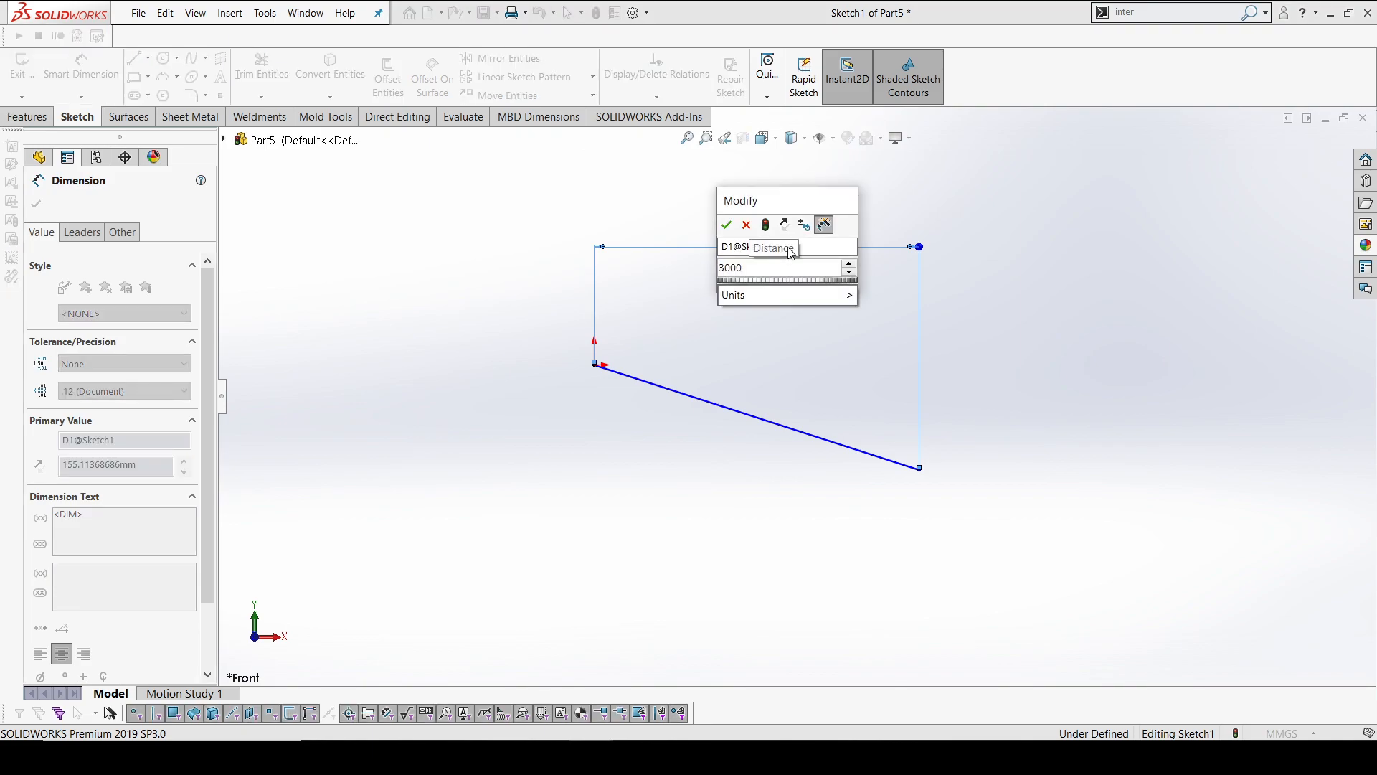
pyautogui.press('Return')
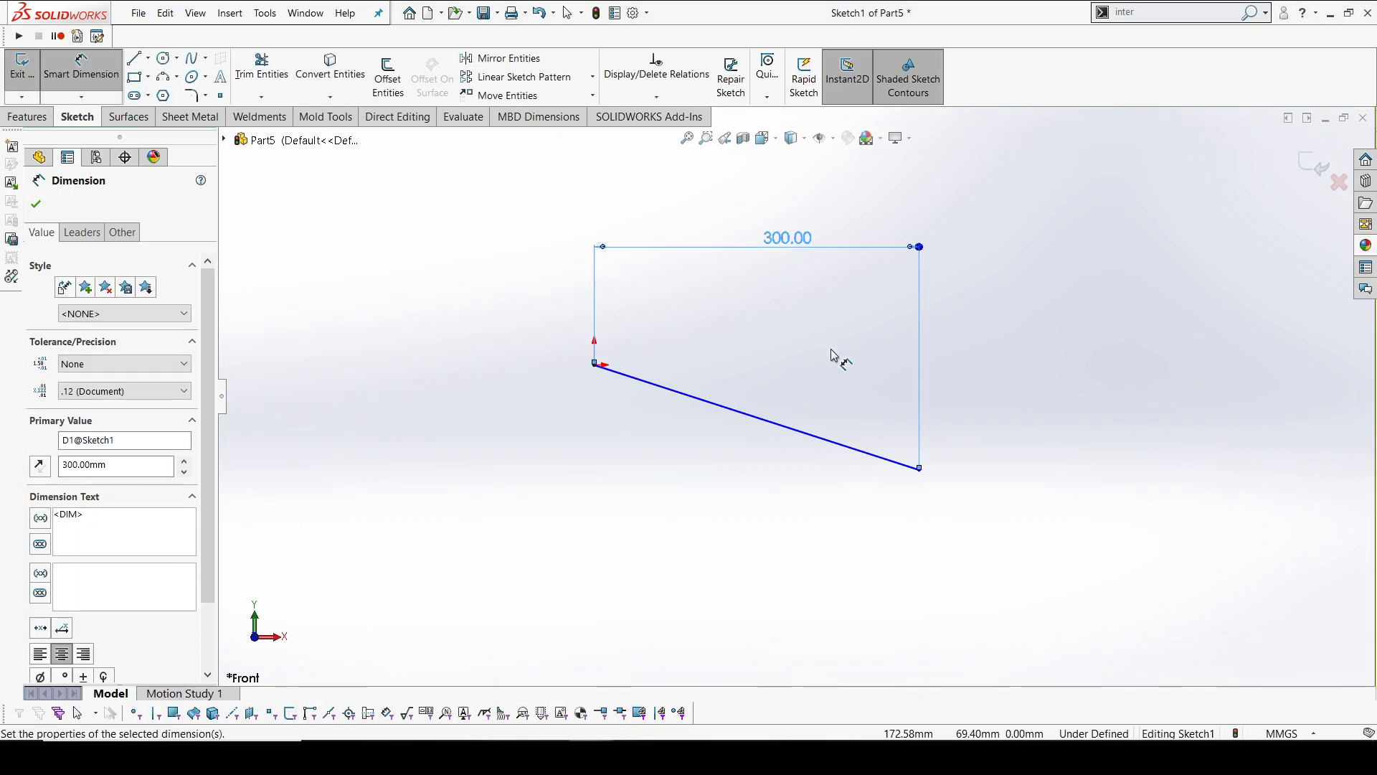
# Dimension the vertical distance between the line's endpoints as 200 mm and exit the sketch
pyautogui.click(595, 365)
pyautogui.click(920, 470)
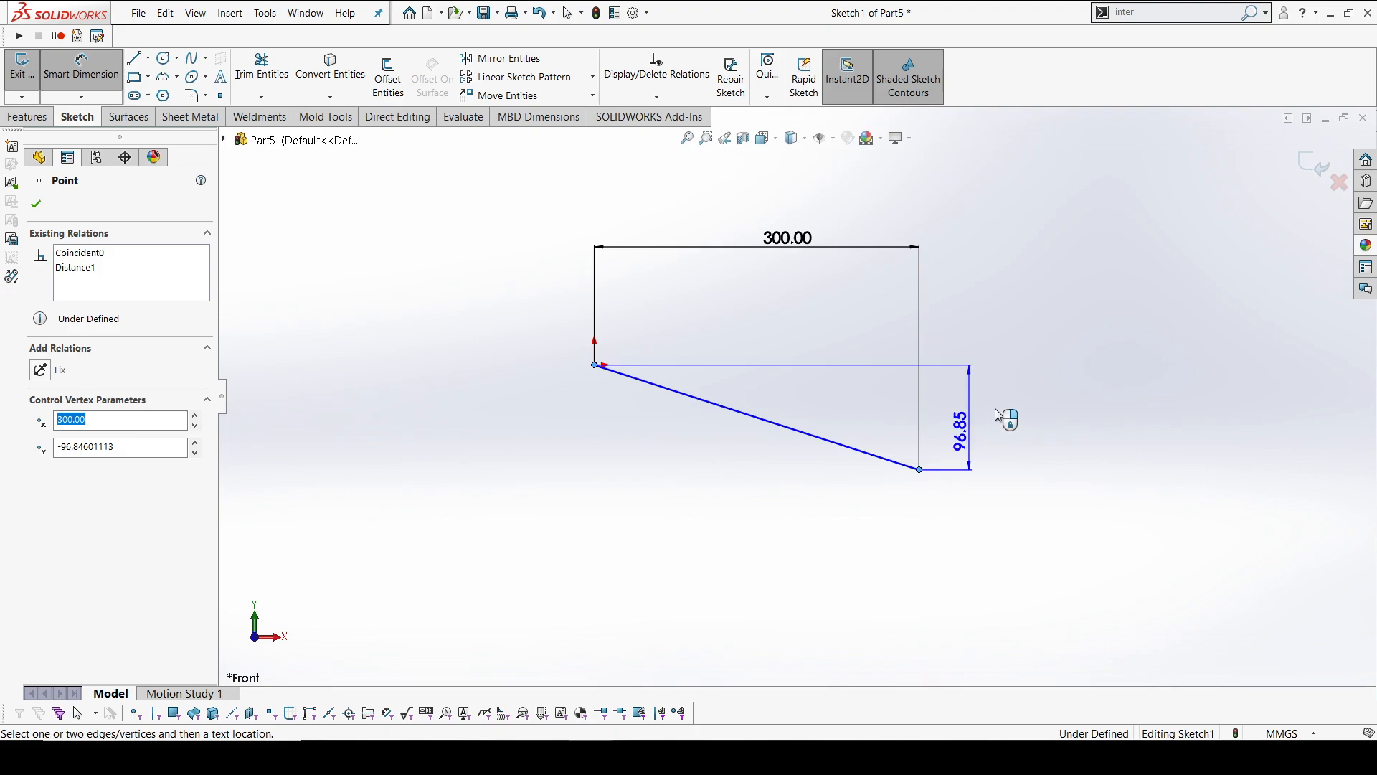
pyautogui.click(997, 414)
pyautogui.write('200')
pyautogui.press('Return')
pyautogui.moveTo(755, 446); pyautogui.dragTo(763, 452, button='middle')
pyautogui.click(1318, 165)
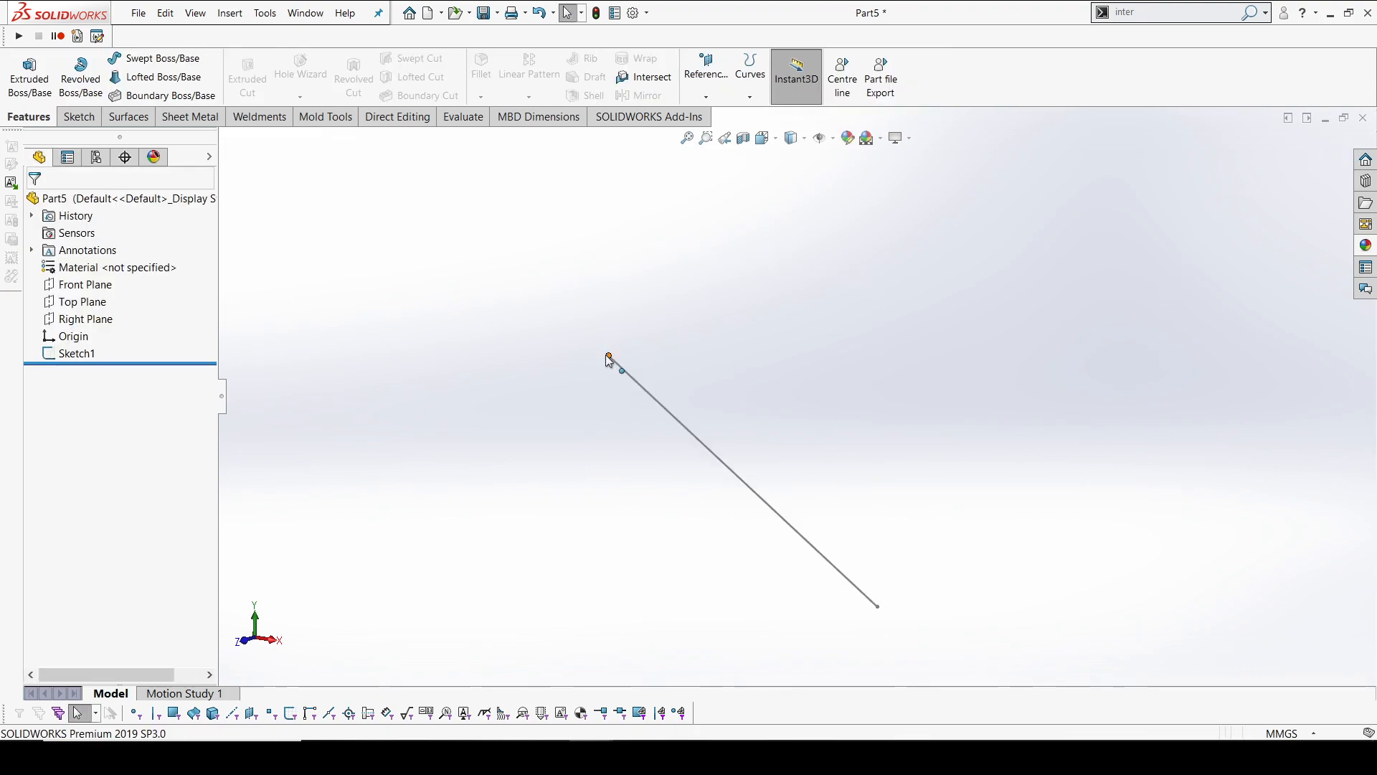
# Start a sketch on the Right Plane and draw a line about 340 mm long from the origin sloping downward toward positive Z
pyautogui.click(75, 320)
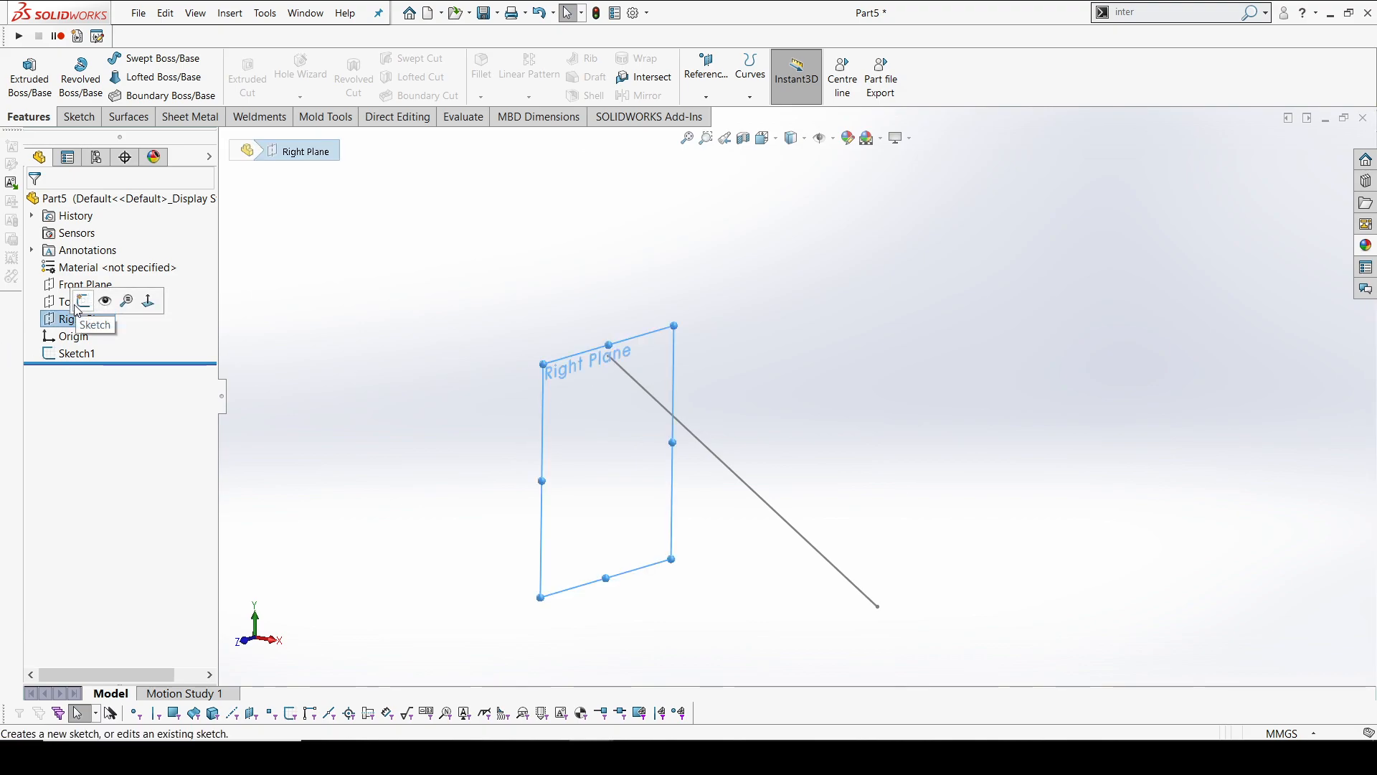
pyautogui.click(83, 301)
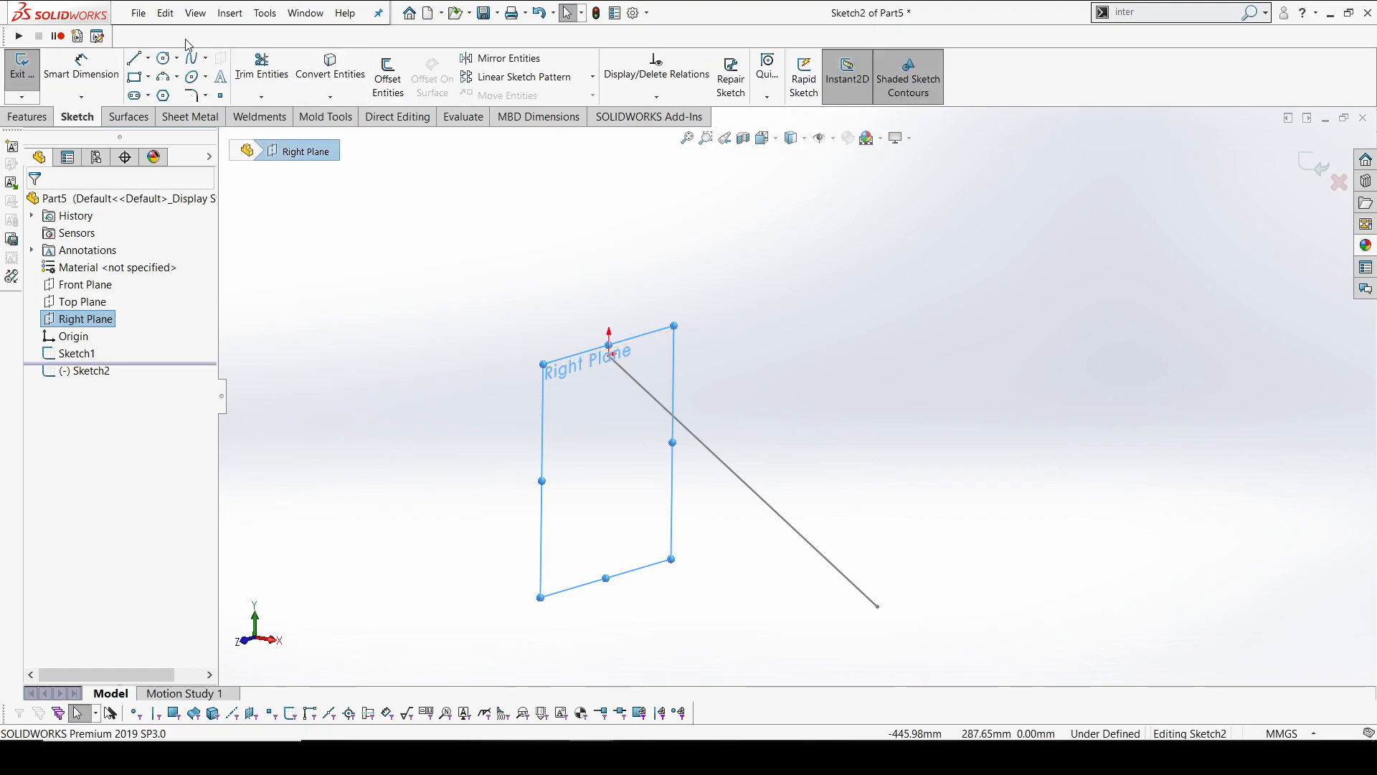
pyautogui.scroll(-6, 612, 360)
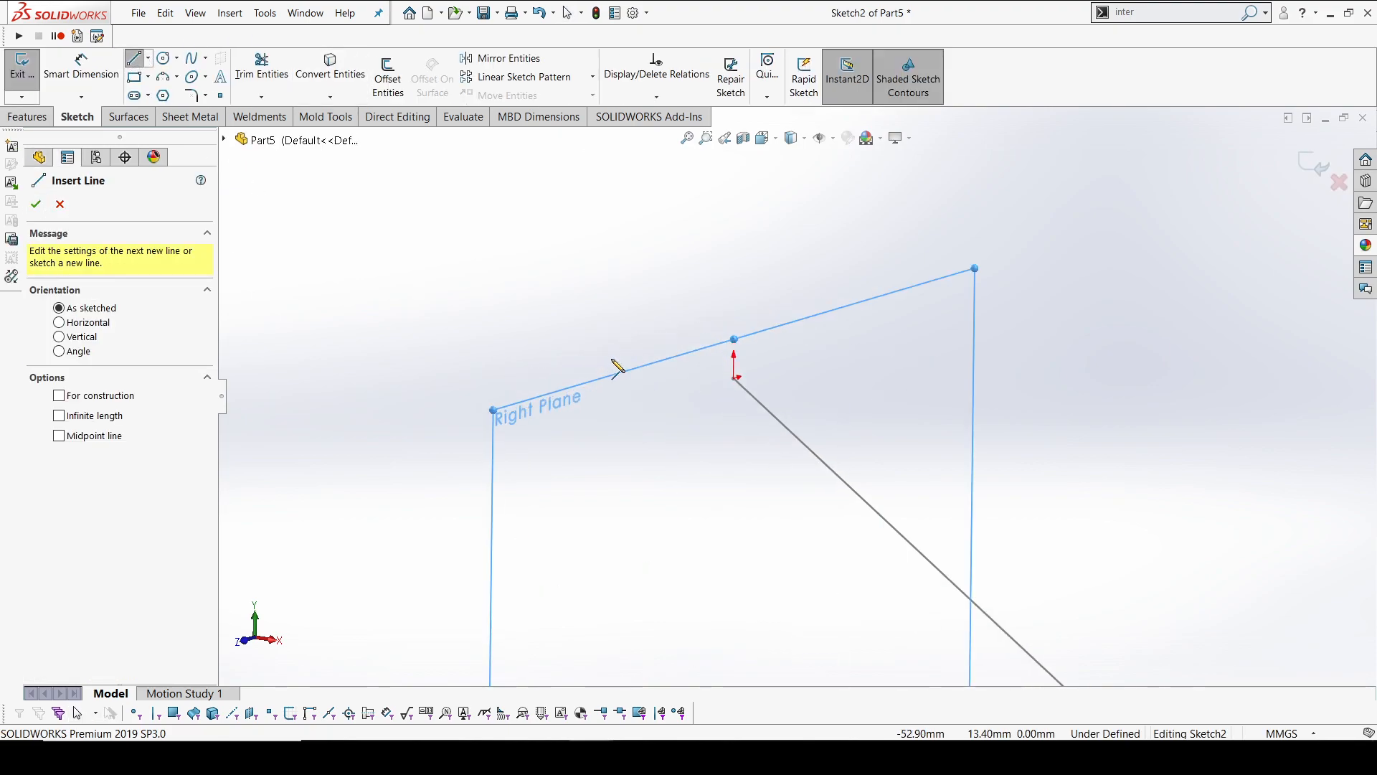
pyautogui.click(733, 379)
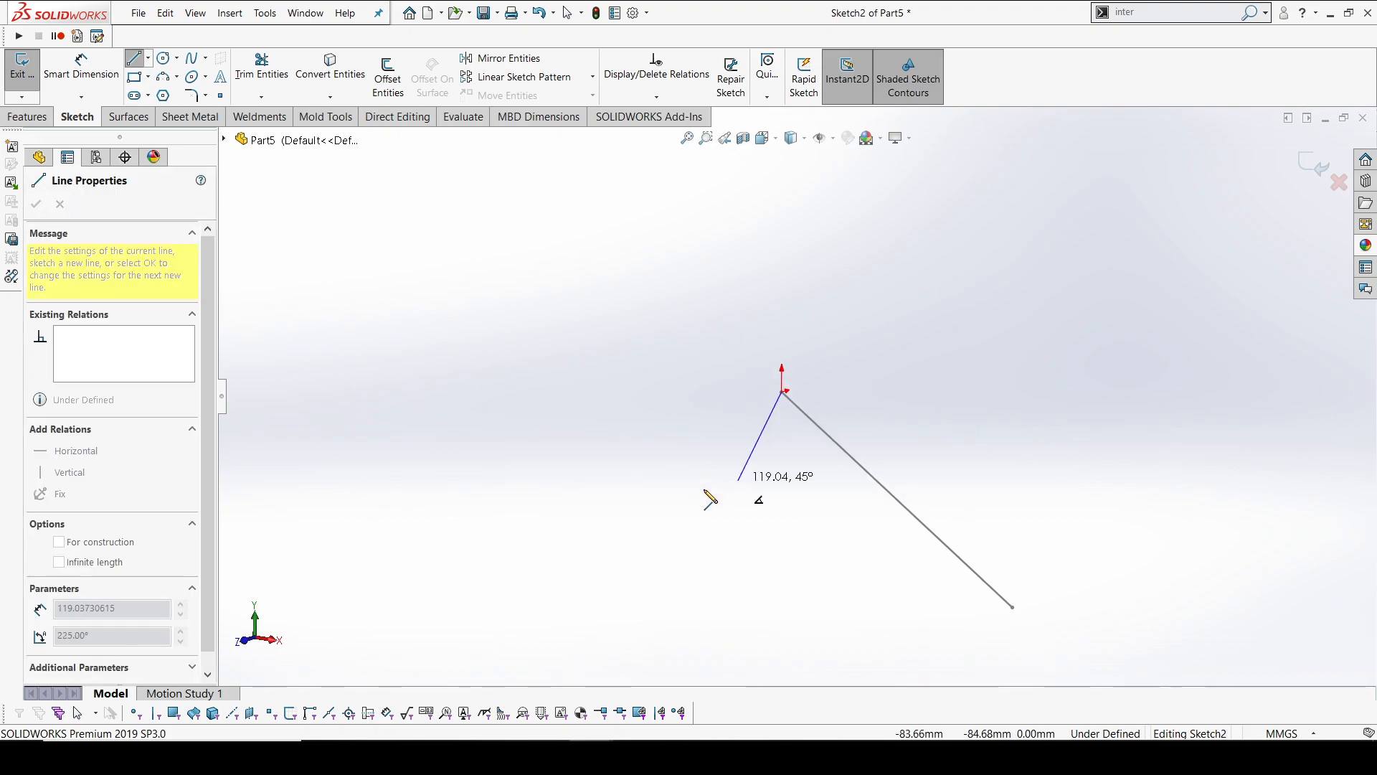
pyautogui.click(631, 592)
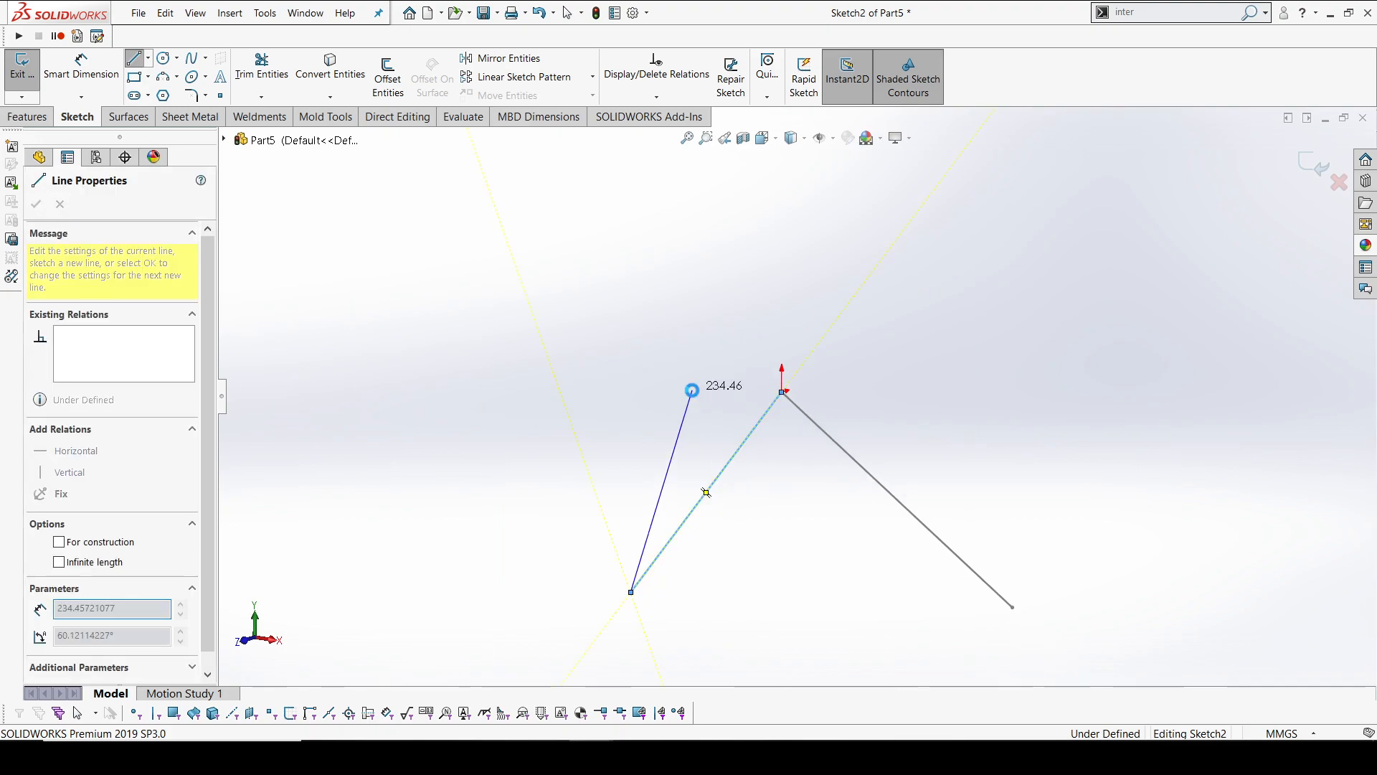
pyautogui.press('Escape')
# Dimension the horizontal distance between the Right Plane line's endpoints as 300 mm in the Right view
pyautogui.moveTo(784, 387); pyautogui.dragTo(683, 375, button='middle')
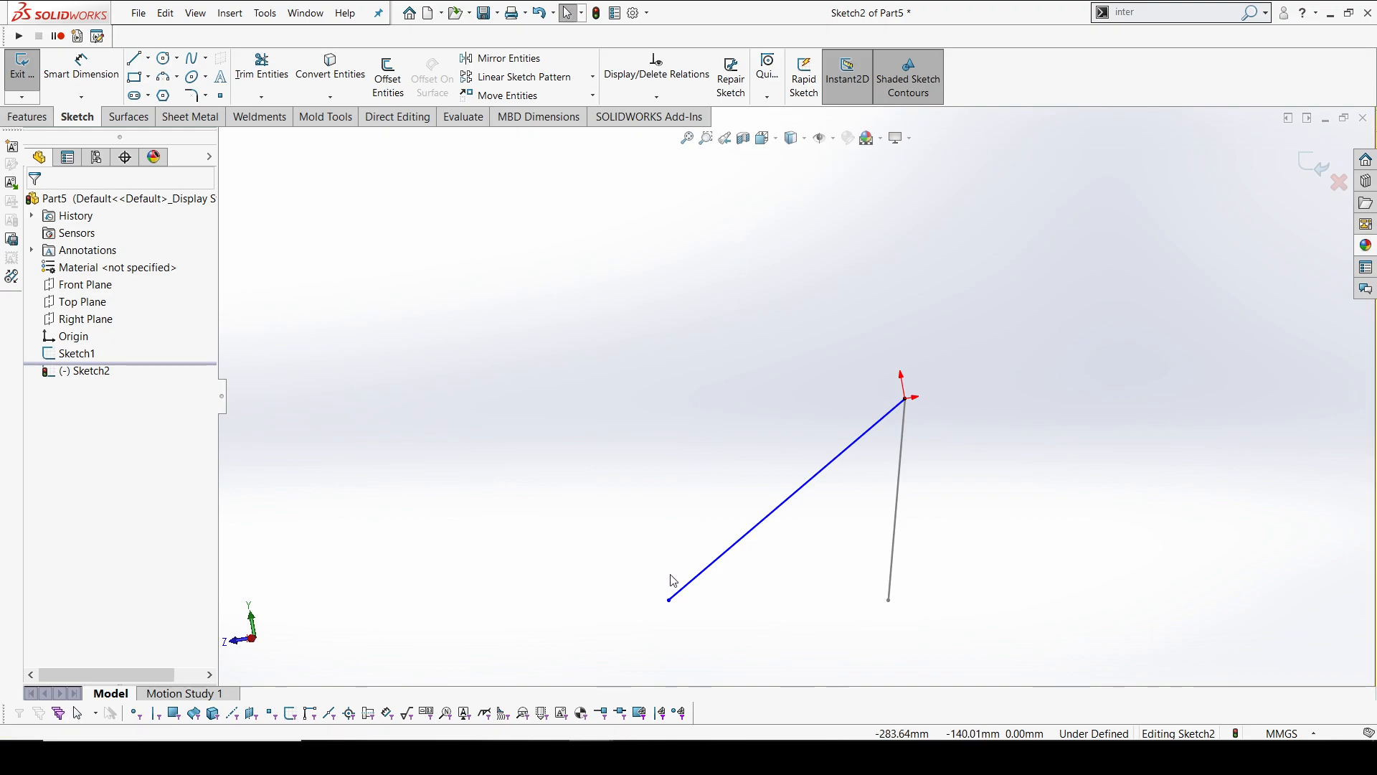
pyautogui.press('space')
pyautogui.press('Escape')
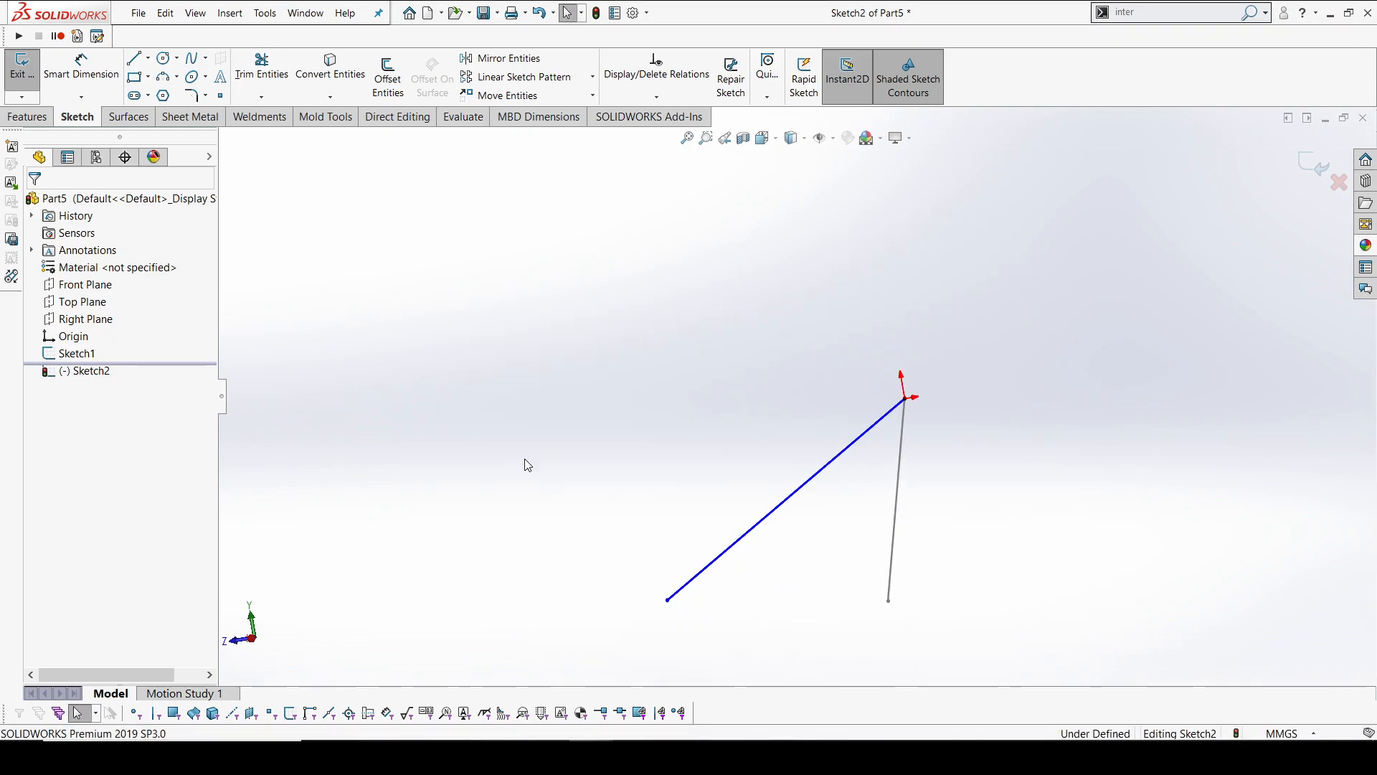
pyautogui.hotkey('ctrl', '4')
pyautogui.press('d')
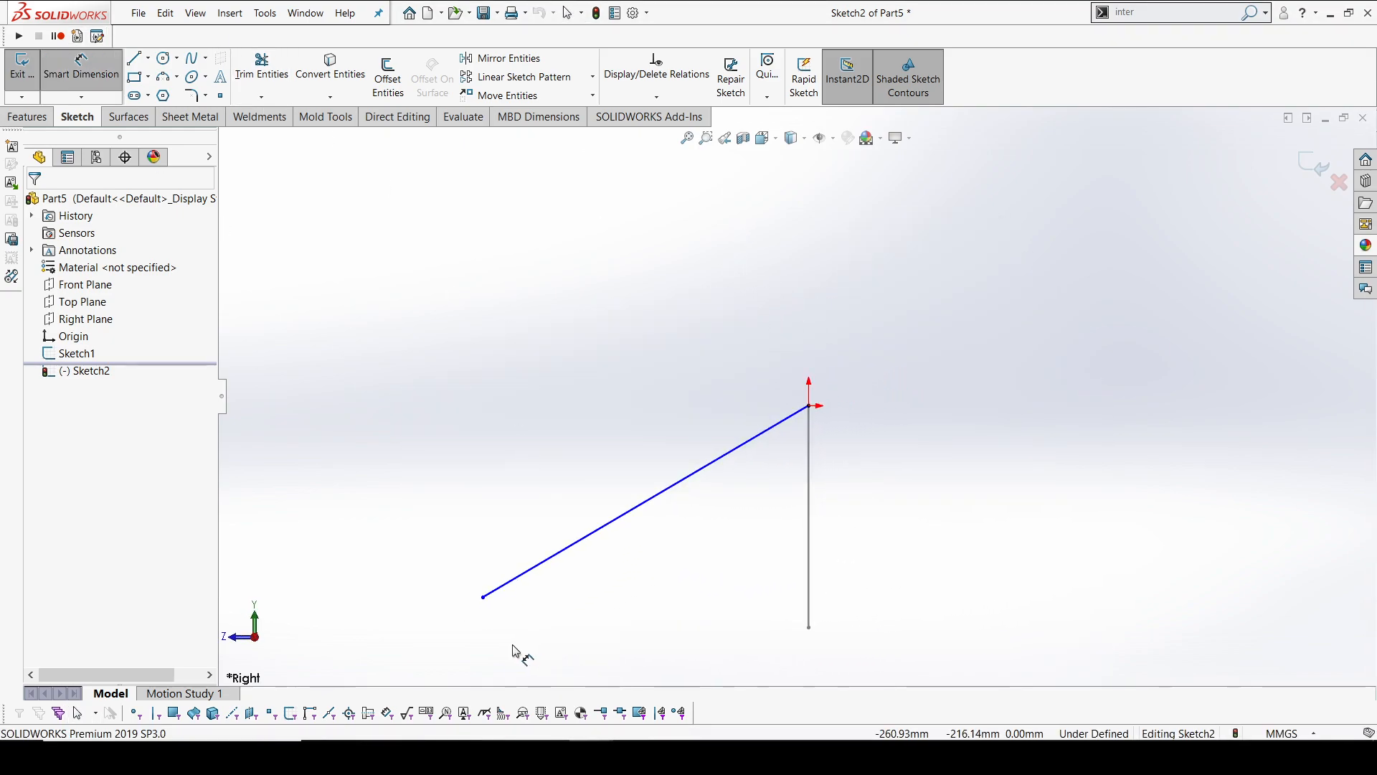
pyautogui.click(534, 591)
pyautogui.click(809, 406)
pyautogui.click(692, 283)
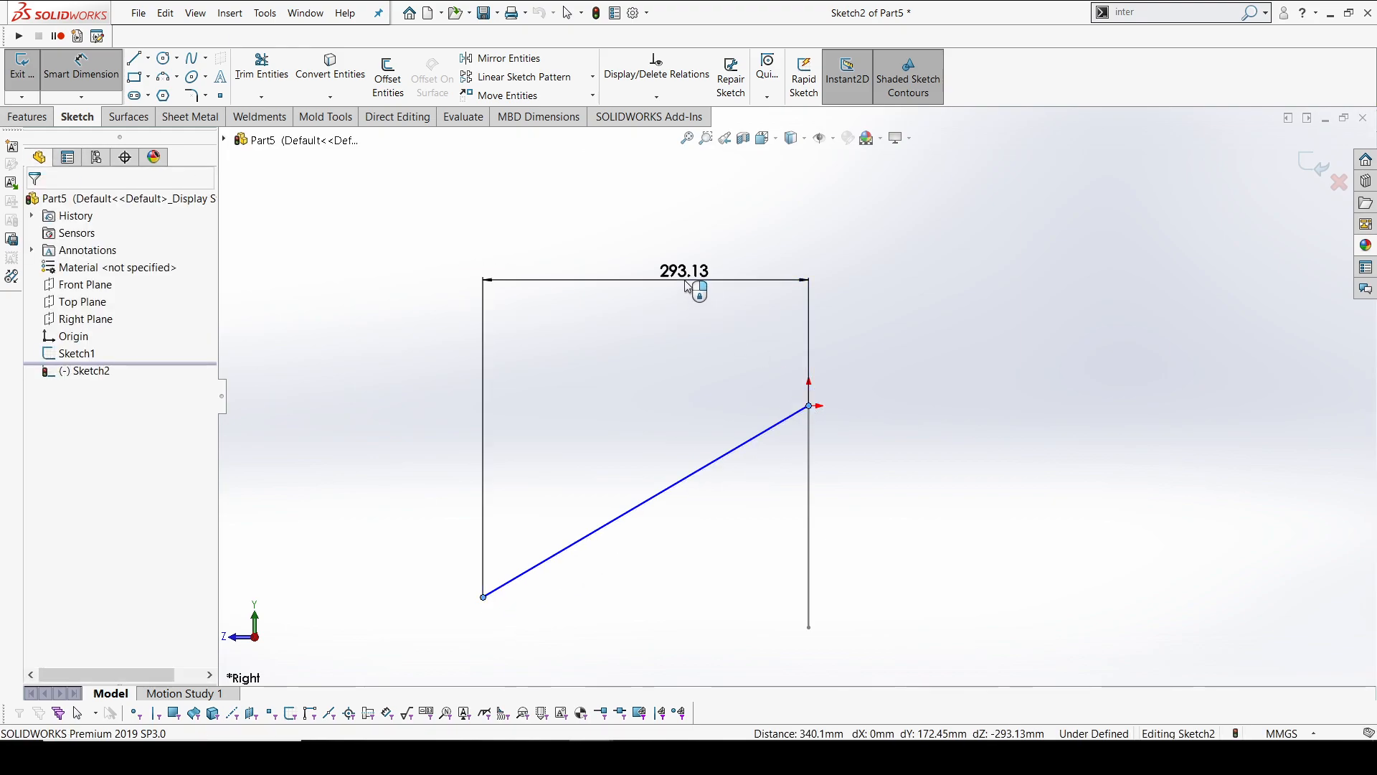
pyautogui.write('300')
pyautogui.press('Return')
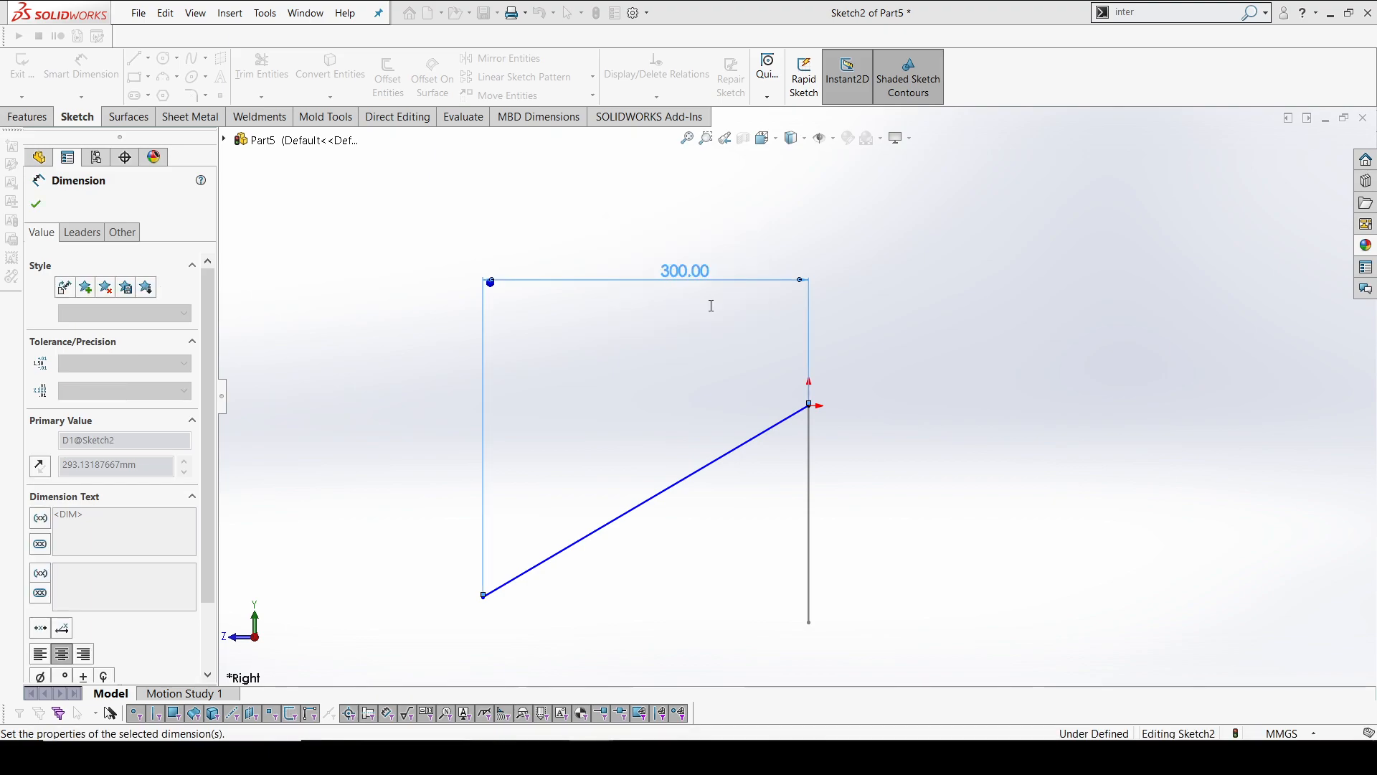
pyautogui.click(1082, 436)
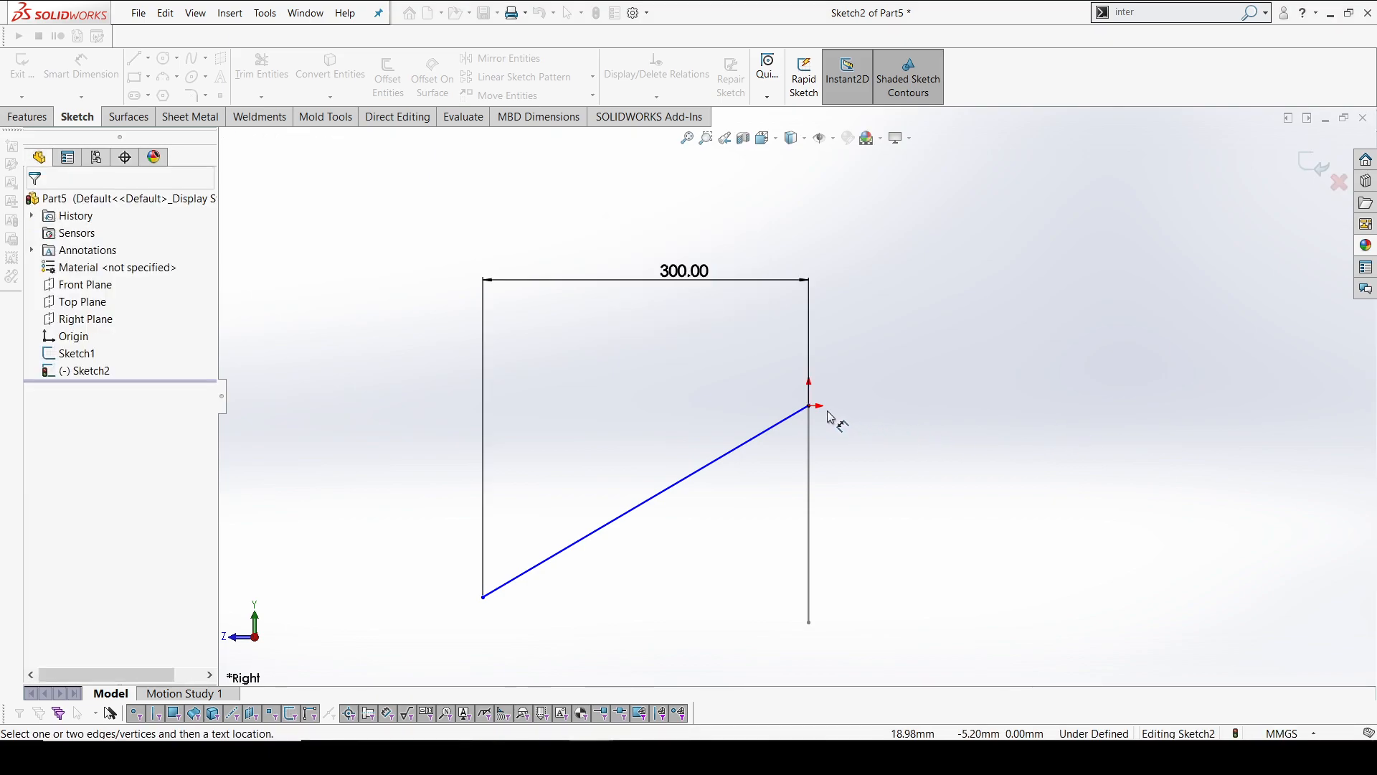
pyautogui.press('Escape')
# Make the line's free endpoint horizontal with the lower endpoint of the Front Plane line and exit the sketch
pyautogui.click(483, 597)
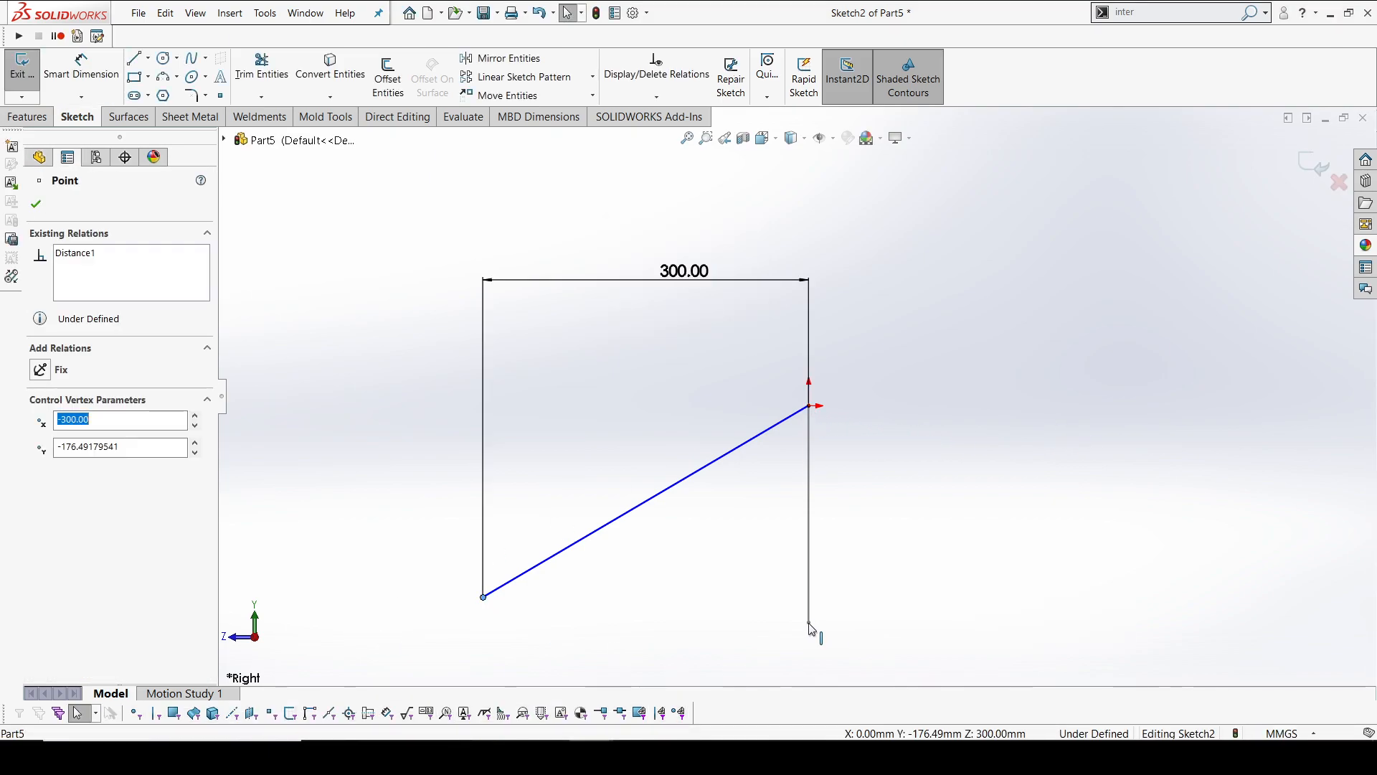
pyautogui.moveTo(813, 628)
pyautogui.mouseDown()
pyautogui.moveTo(837, 615)
pyautogui.moveTo(868, 638)
pyautogui.mouseUp()
pyautogui.keyDown('ctrl'); pyautogui.click(844, 626); pyautogui.keyUp('ctrl')
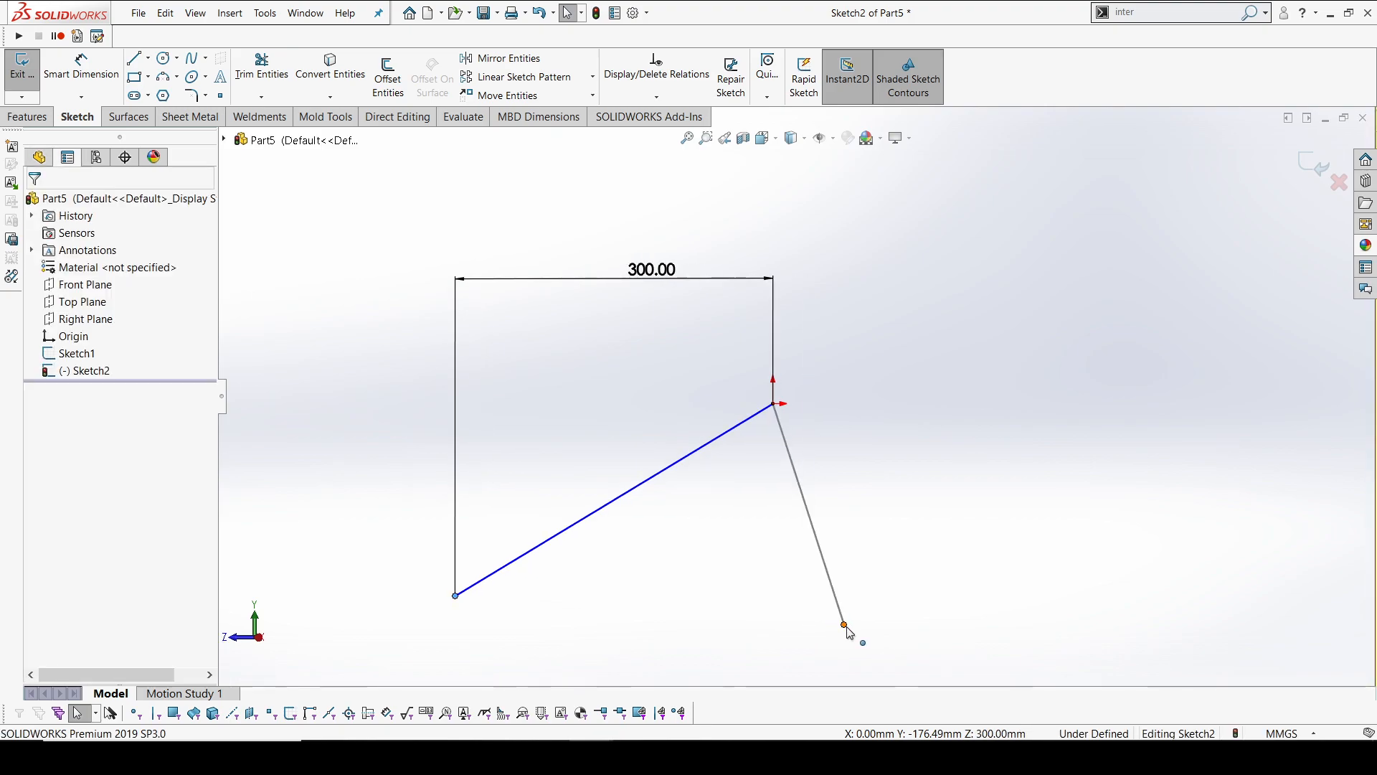
pyautogui.click(887, 563)
pyautogui.click(884, 437)
pyautogui.moveTo(885, 437)
pyautogui.mouseDown(button='middle')
pyautogui.moveTo(805, 440)
pyautogui.moveTo(792, 587)
pyautogui.moveTo(888, 557)
pyautogui.moveTo(815, 510)
pyautogui.mouseUp(button='middle')
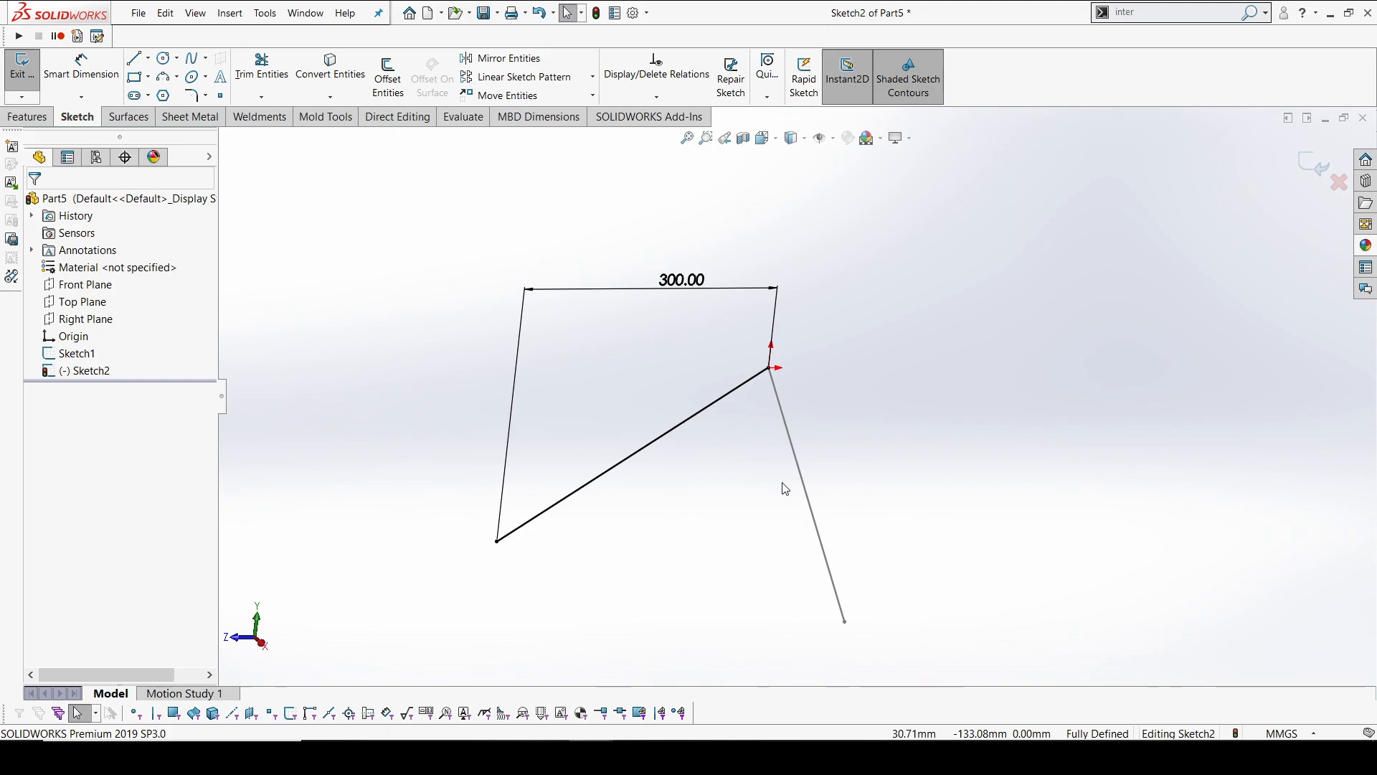
pyautogui.click(1302, 159)
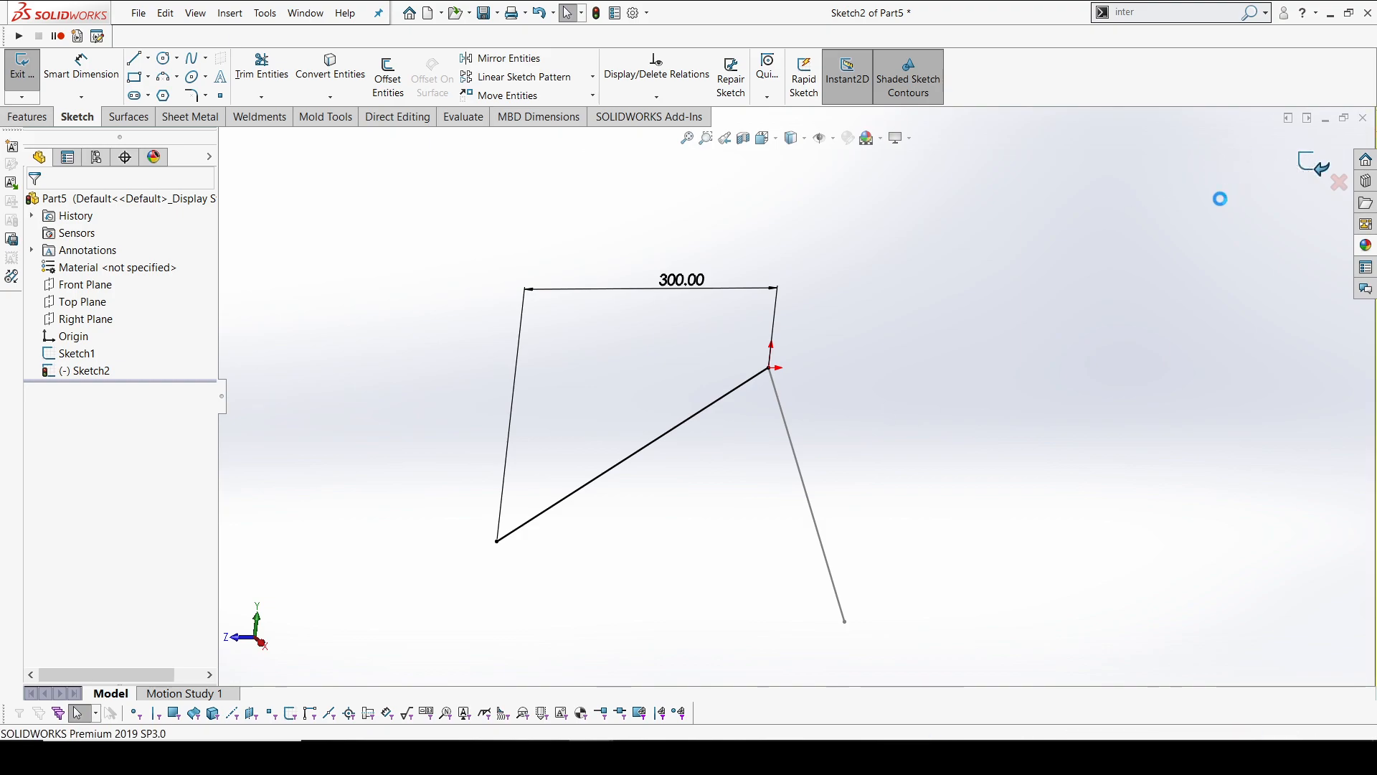
# Create a reference plane parallel to the Front Plane through the free endpoint of the Right Plane line
pyautogui.moveTo(848, 455)
pyautogui.mouseDown(button='middle')
pyautogui.moveTo(768, 424)
pyautogui.moveTo(781, 454)
pyautogui.moveTo(867, 464)
pyautogui.moveTo(852, 402)
pyautogui.moveTo(875, 486)
pyautogui.moveTo(863, 481)
pyautogui.mouseUp(button='middle')
pyautogui.click(852, 403)
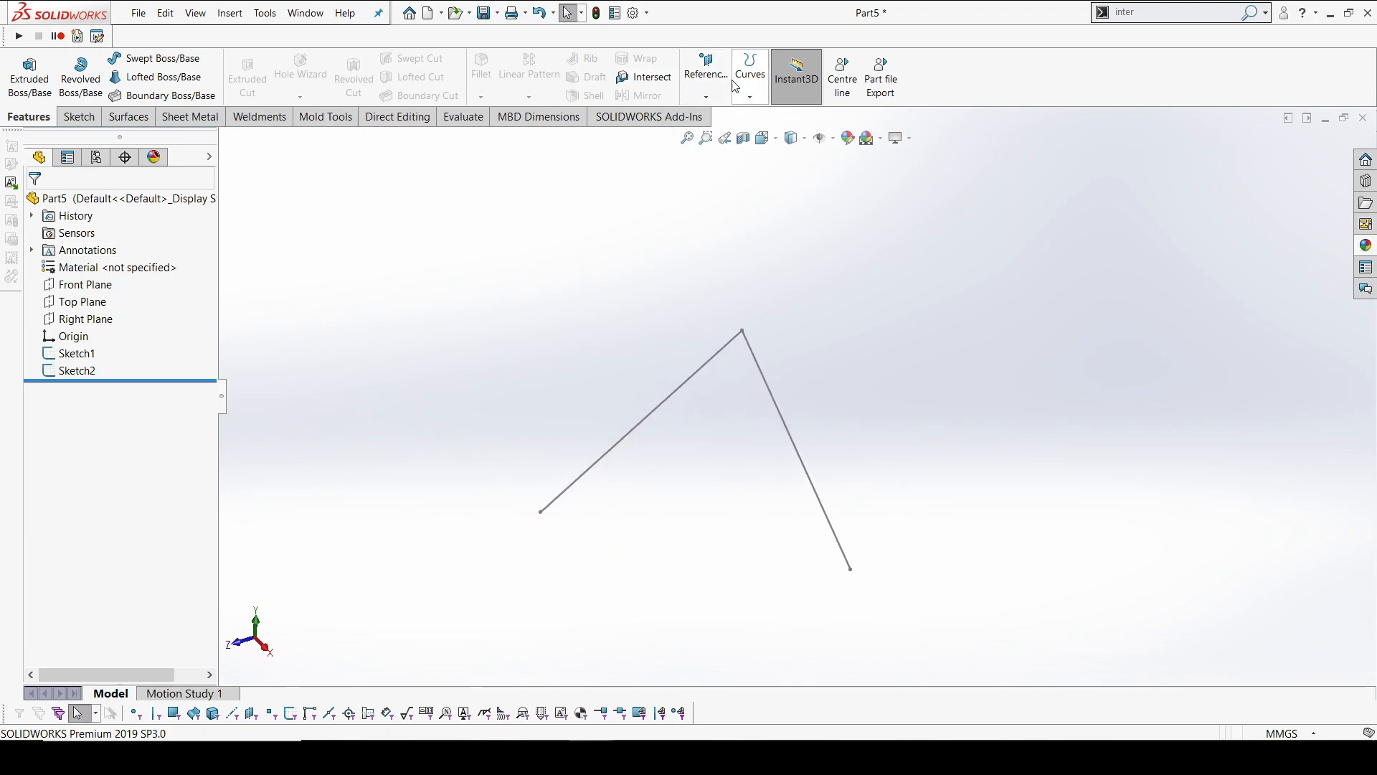
pyautogui.click(705, 77)
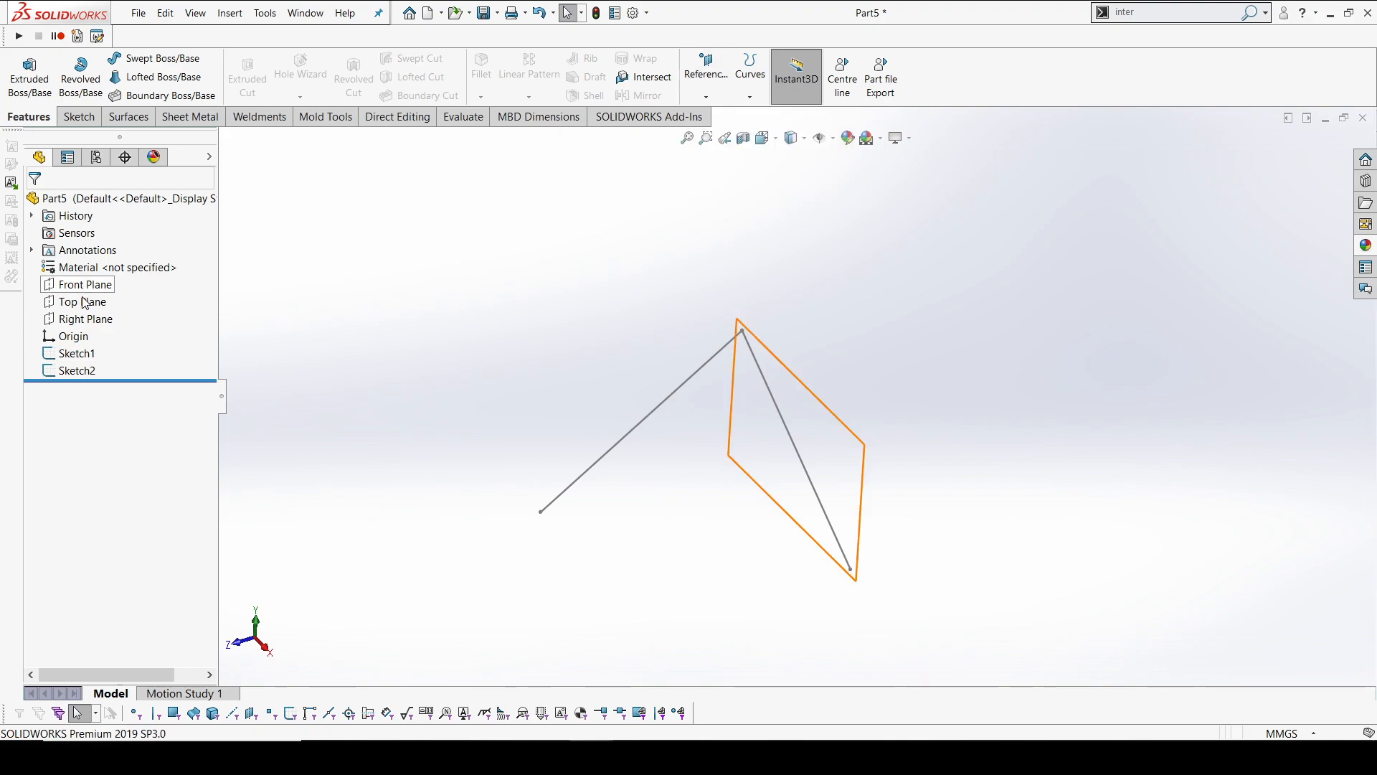
pyautogui.click(86, 286)
pyautogui.click(705, 77)
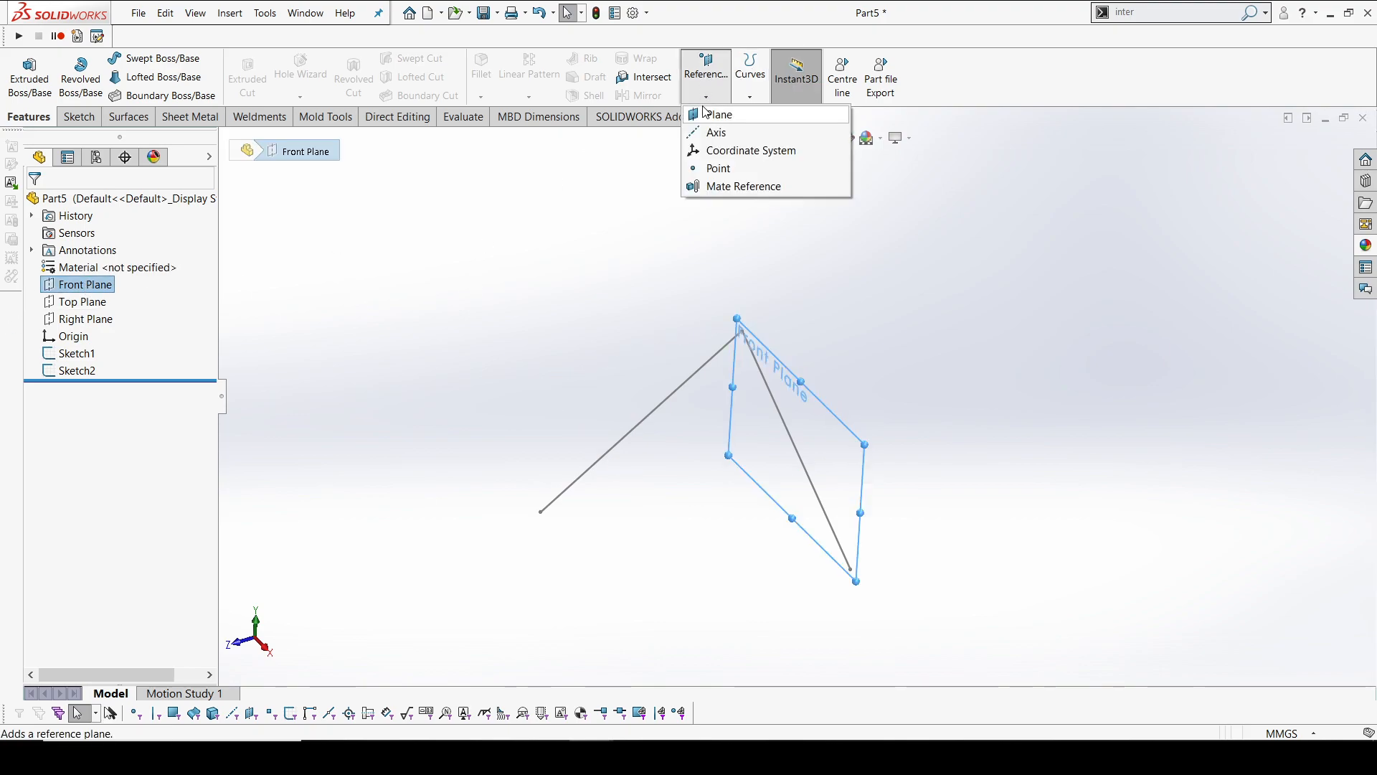
pyautogui.click(541, 513)
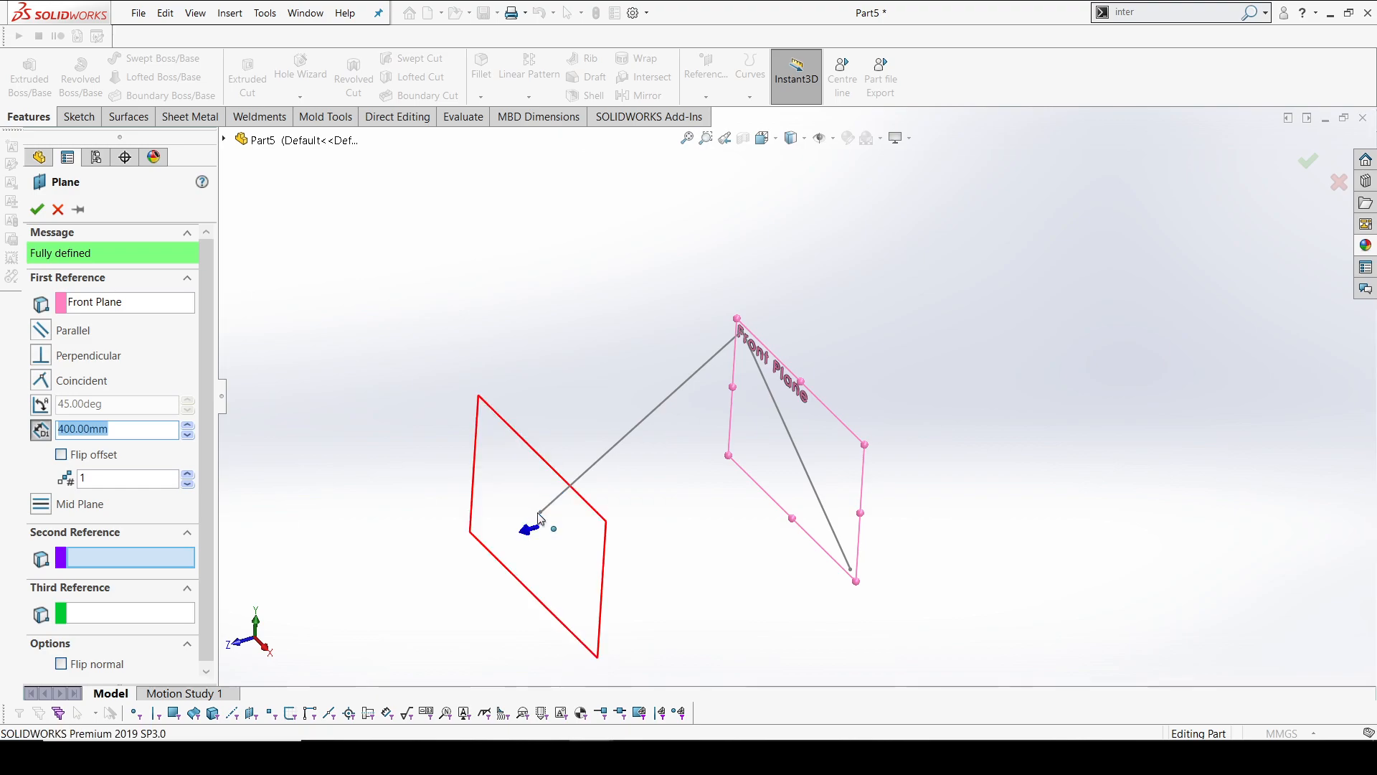
pyautogui.click(43, 207)
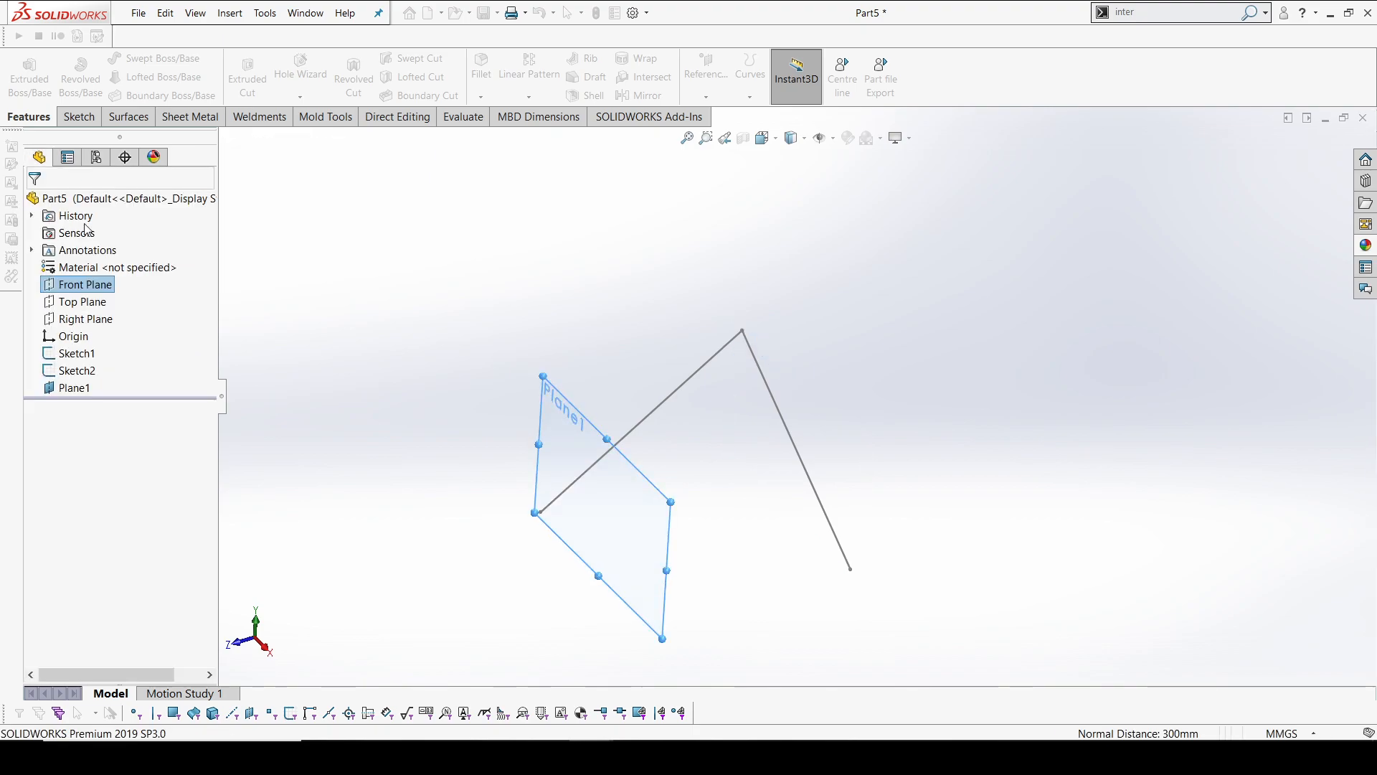
# Sketch a line on Plane1 from the lower end of the Right Plane line, rising about 383 mm across toward positive X
pyautogui.moveTo(576, 365)
pyautogui.mouseDown(button='middle')
pyautogui.moveTo(662, 393)
pyautogui.moveTo(562, 315)
pyautogui.mouseUp(button='middle')
pyautogui.rightClick(550, 290)
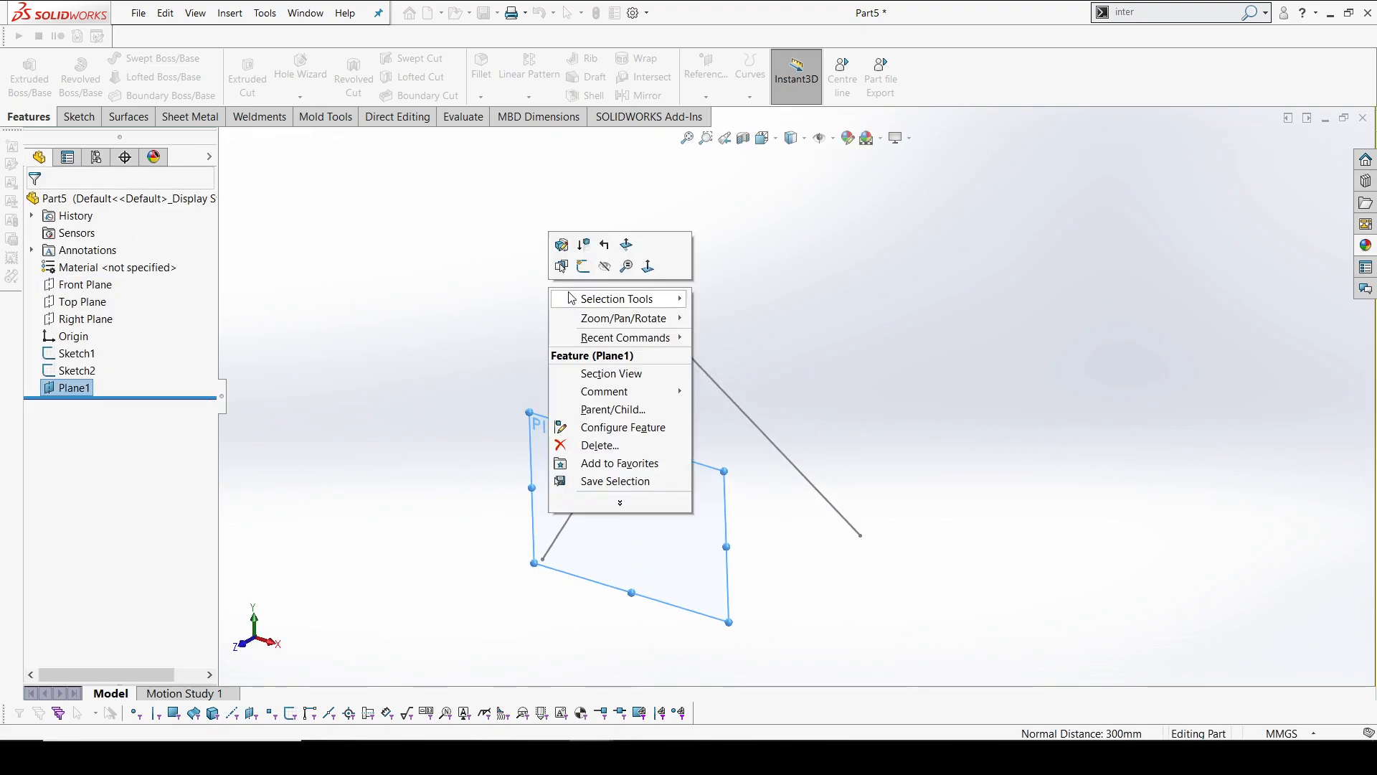
pyautogui.click(583, 266)
pyautogui.click(134, 58)
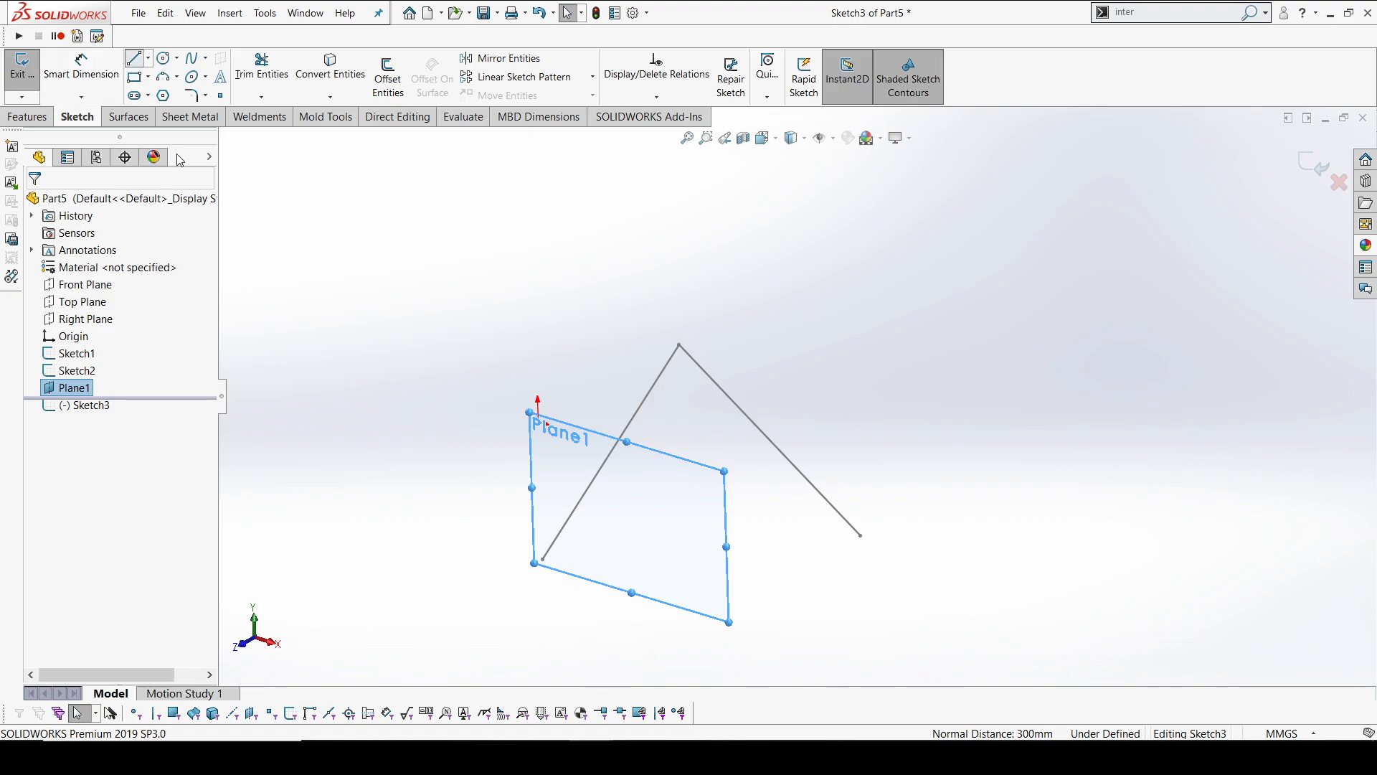
pyautogui.click(542, 559)
pyautogui.click(764, 475)
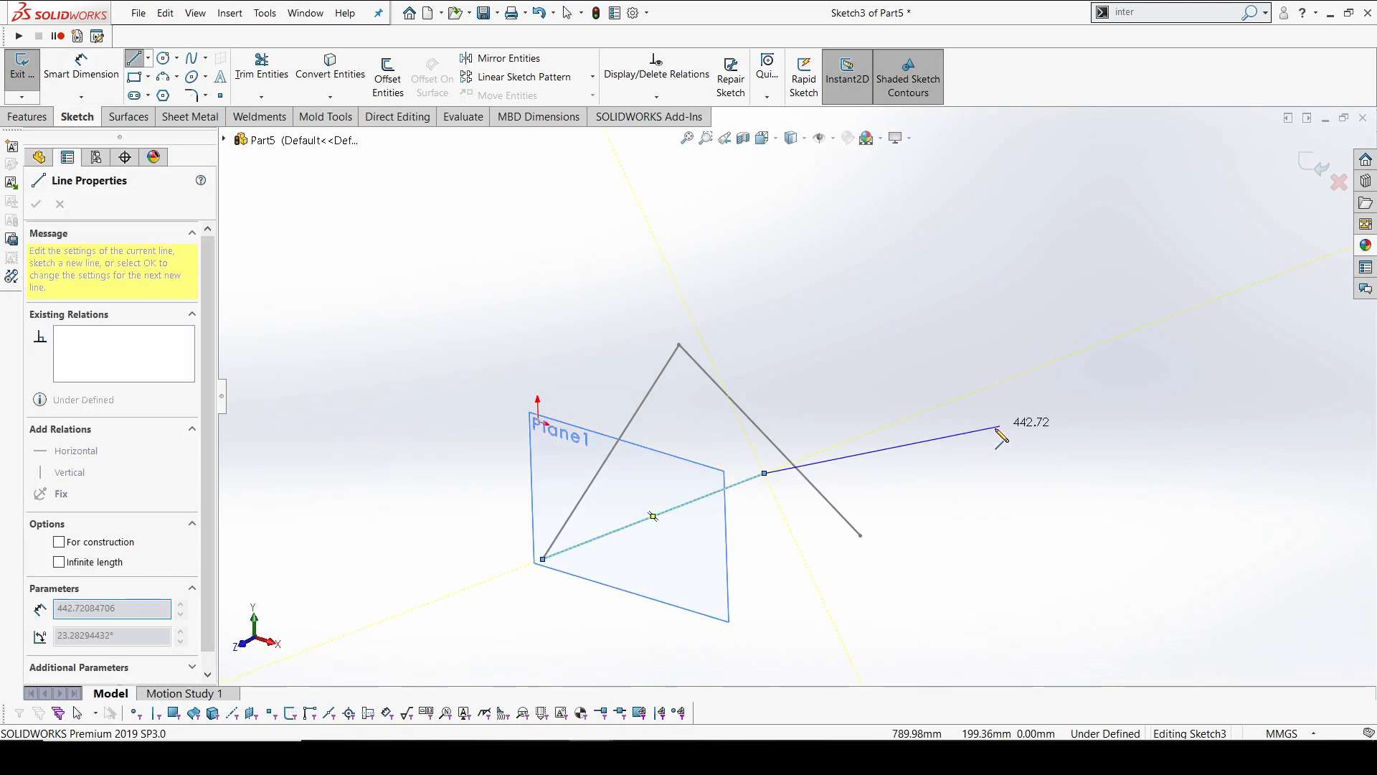
# Add a horizontal relation between the free endpoint of the Plane1 line and the origin
pyautogui.moveTo(675, 429); pyautogui.dragTo(594, 376, button='middle')
pyautogui.click(599, 372)
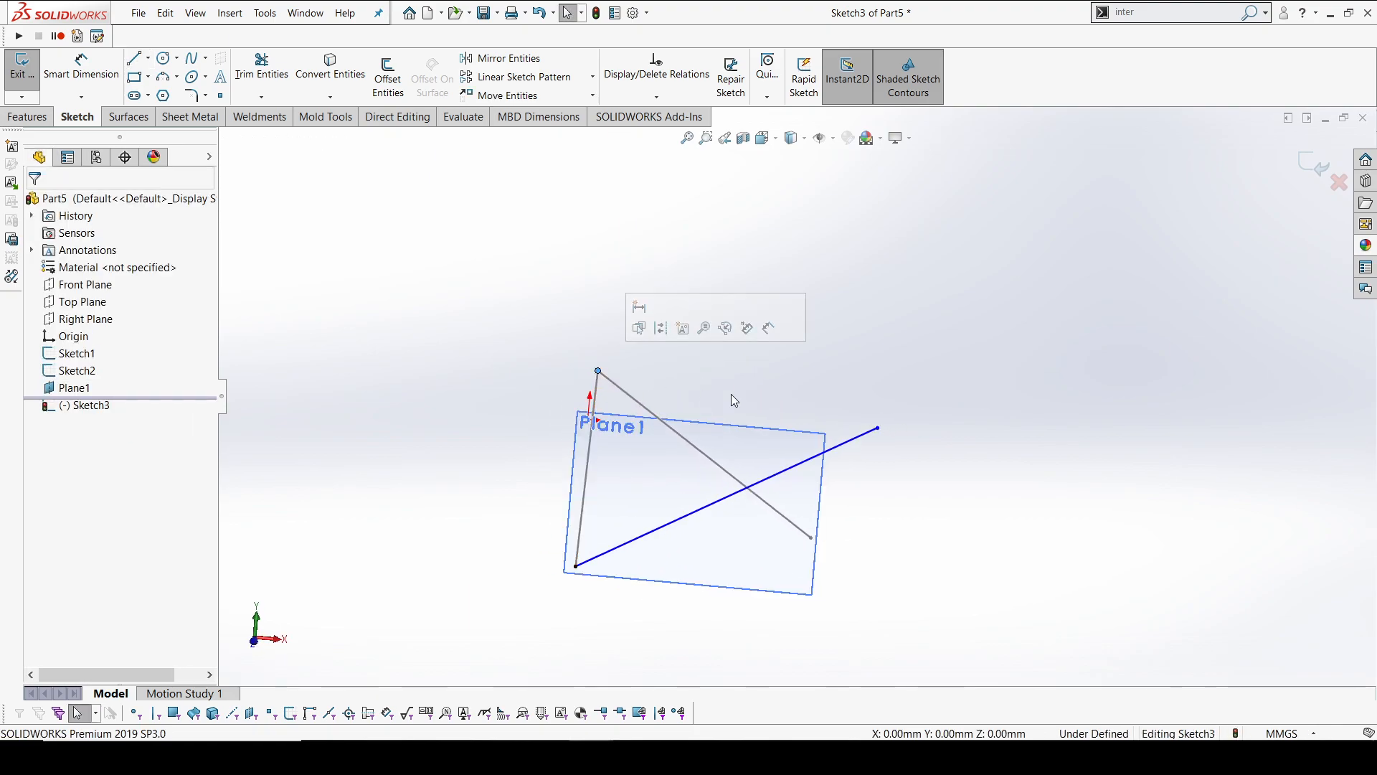
pyautogui.keyDown('ctrl'); pyautogui.click(878, 428); pyautogui.keyUp('ctrl')
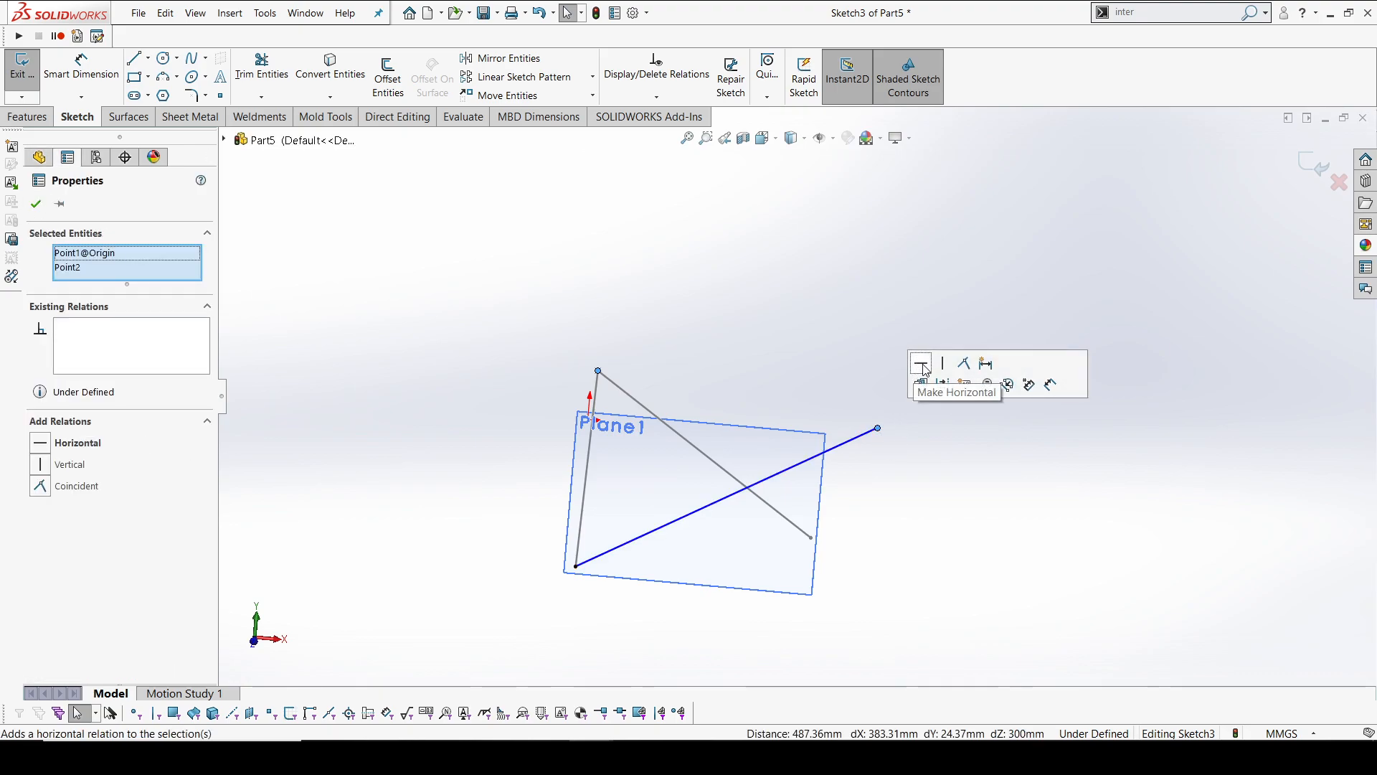
pyautogui.click(922, 366)
pyautogui.press('d')
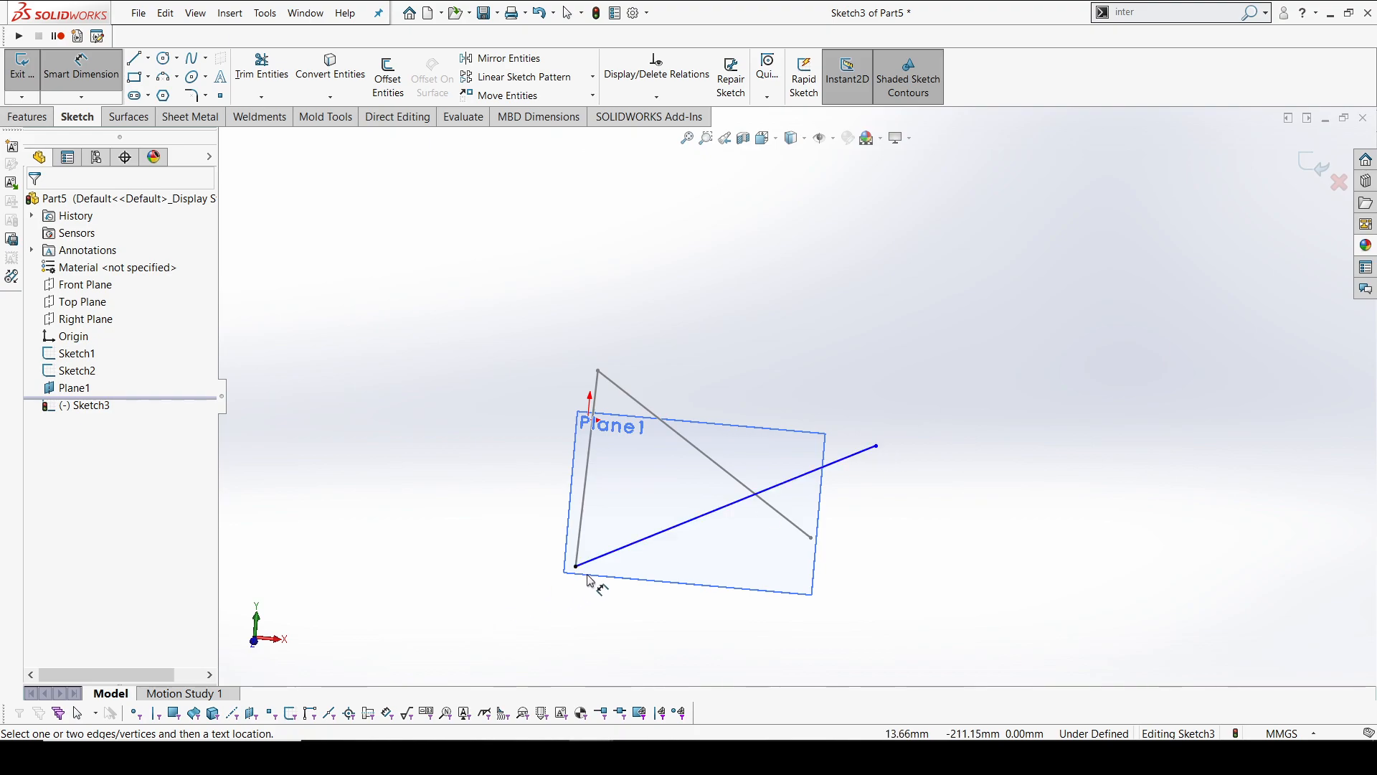
pyautogui.press('Escape')
# Make the Plane1 line's free endpoint vertical with the lower endpoint of the Front Plane line and exit the sketch
pyautogui.click(876, 446)
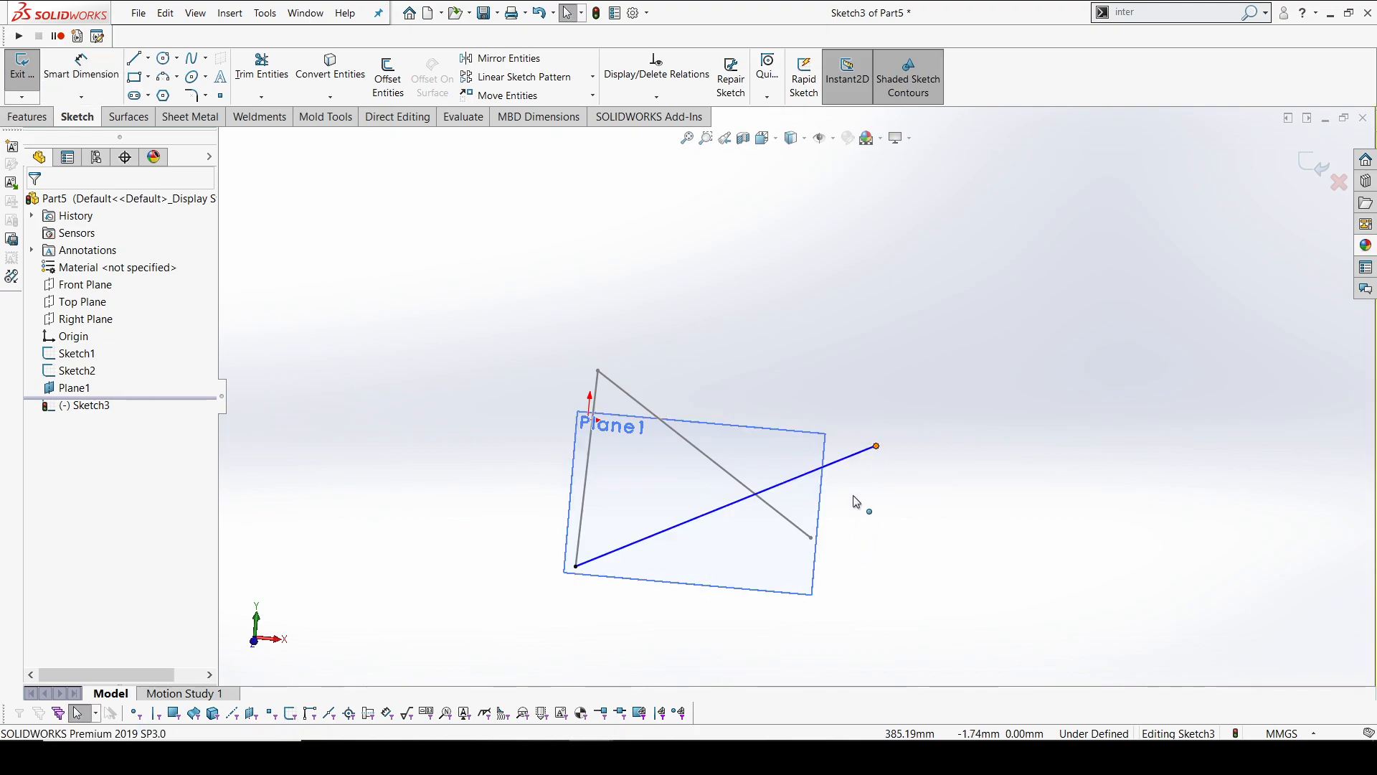
pyautogui.keyDown('ctrl'); pyautogui.click(811, 537); pyautogui.keyUp('ctrl')
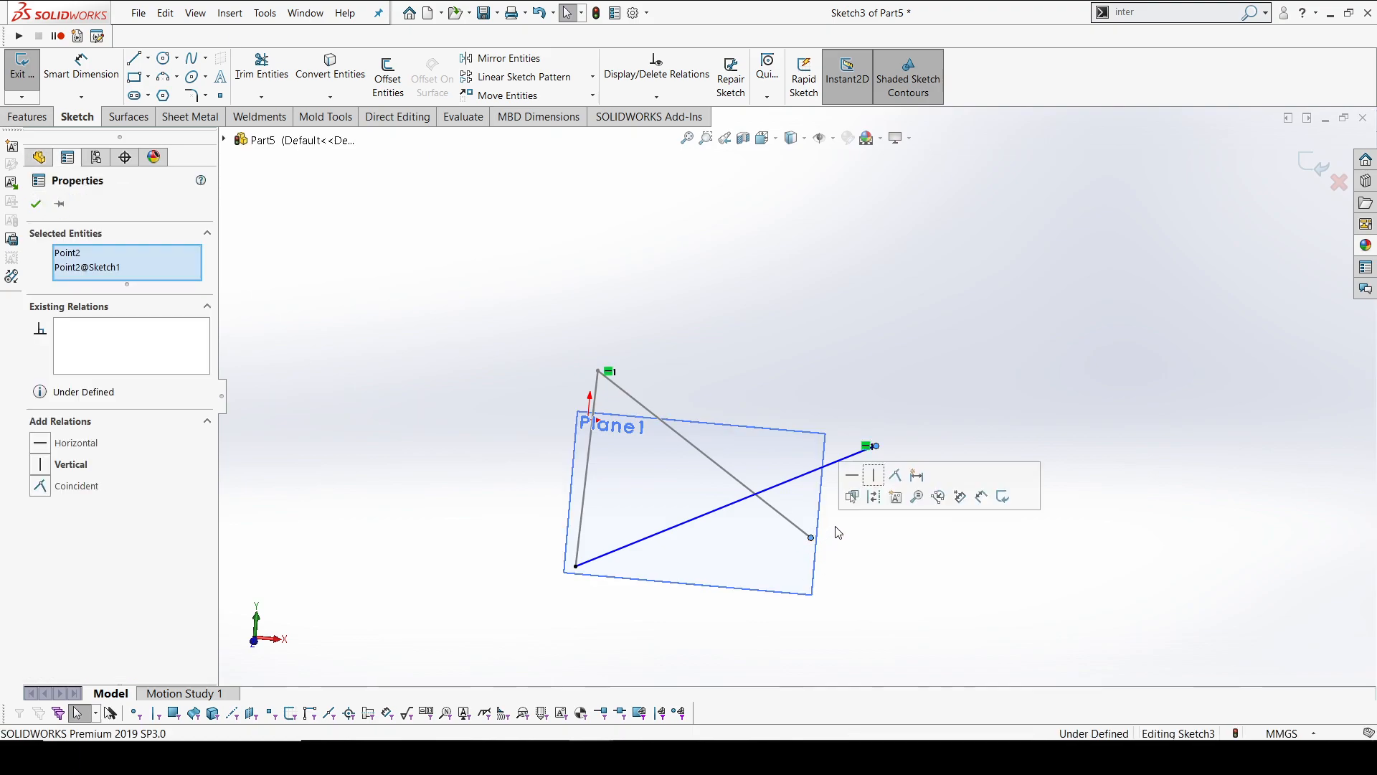
pyautogui.click(886, 487)
pyautogui.press('Escape')
pyautogui.moveTo(860, 495)
pyautogui.mouseDown(button='middle')
pyautogui.moveTo(747, 502)
pyautogui.moveTo(806, 614)
pyautogui.moveTo(780, 513)
pyautogui.mouseUp(button='middle')
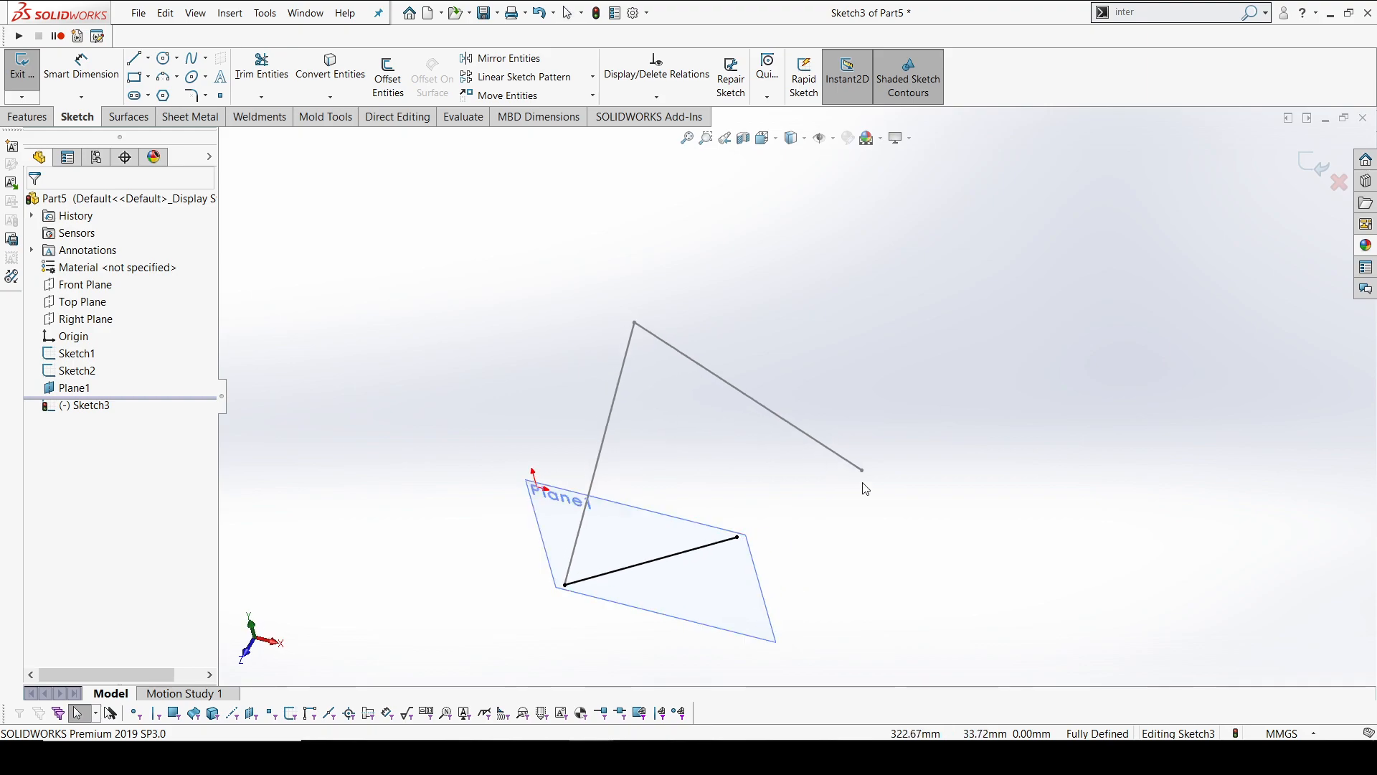
pyautogui.moveTo(742, 459); pyautogui.dragTo(724, 405, button='middle')
pyautogui.click(1309, 165)
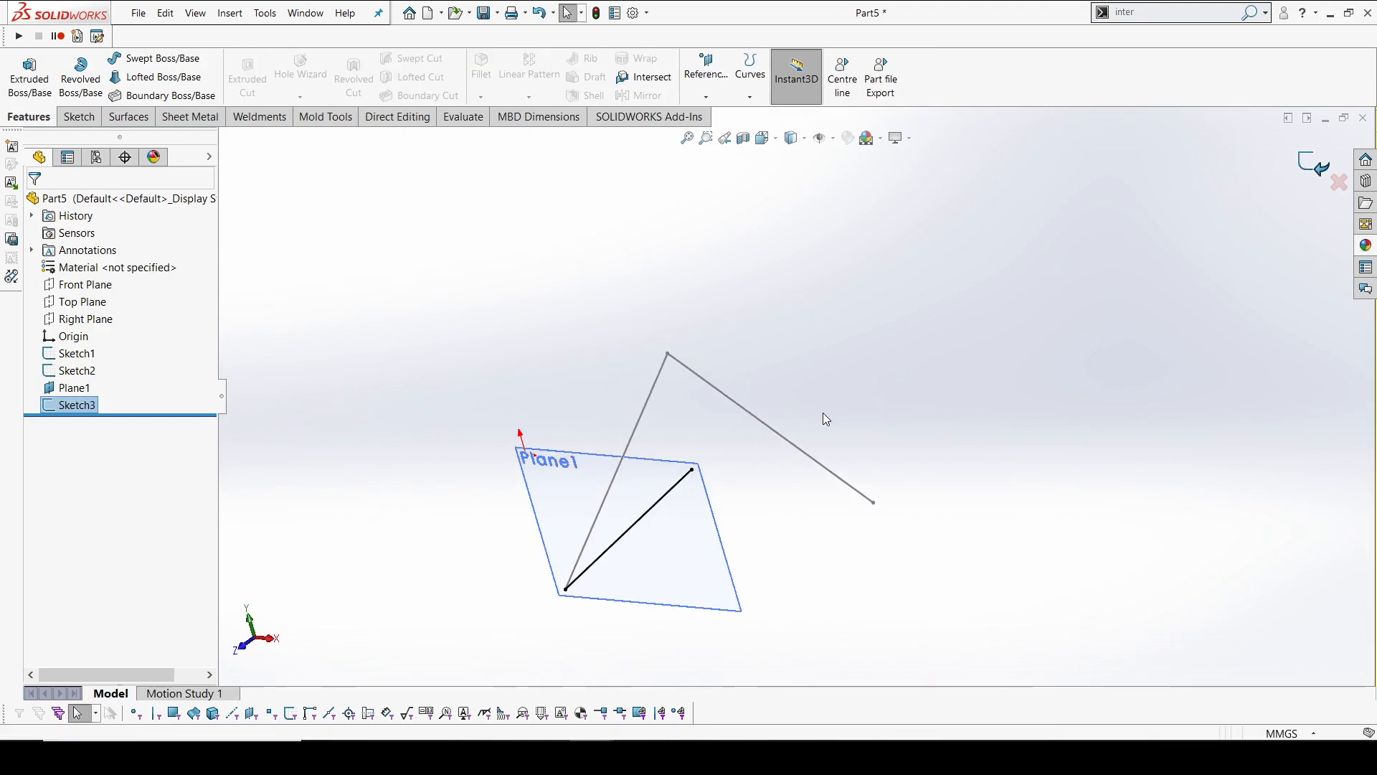
# Create a reference plane parallel to the Right Plane through the lower endpoint of the Front Plane line
pyautogui.click(83, 319)
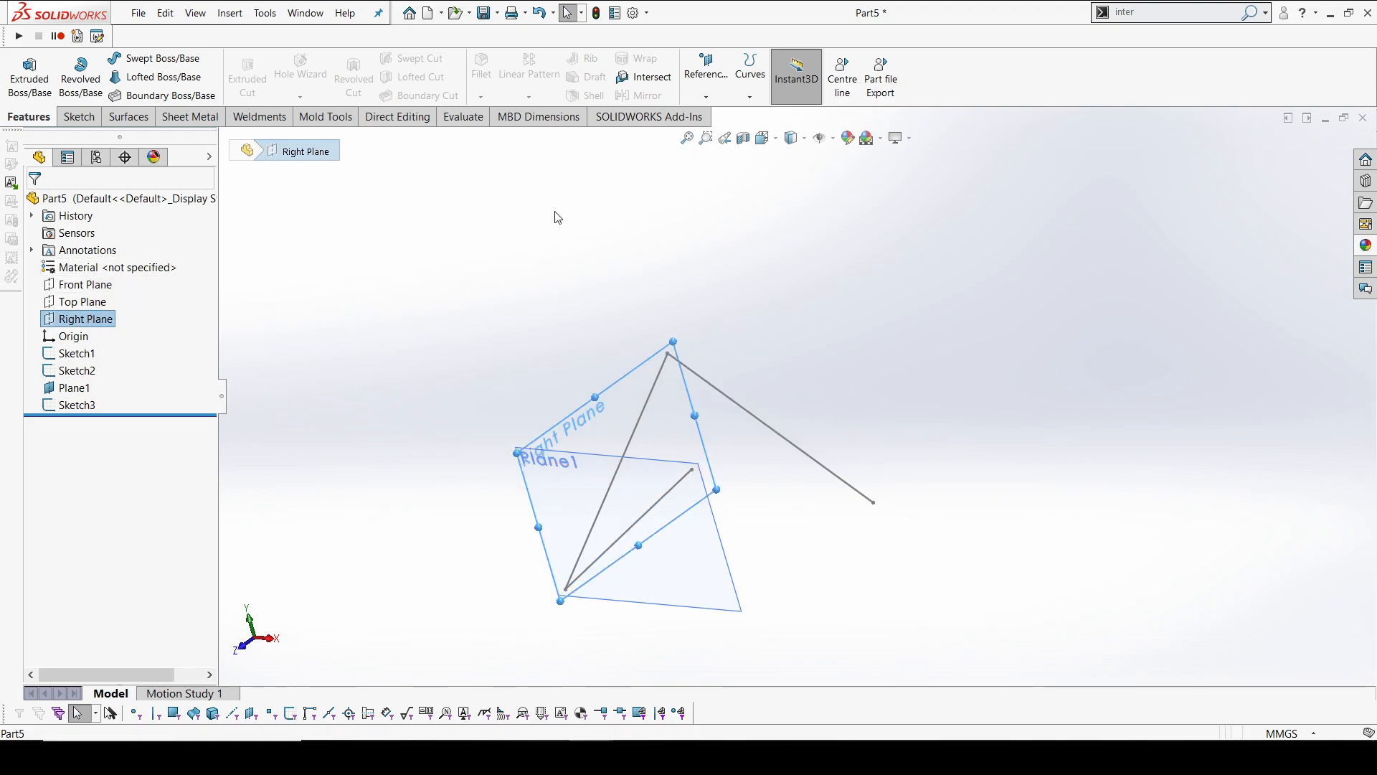
pyautogui.click(707, 79)
pyautogui.click(718, 115)
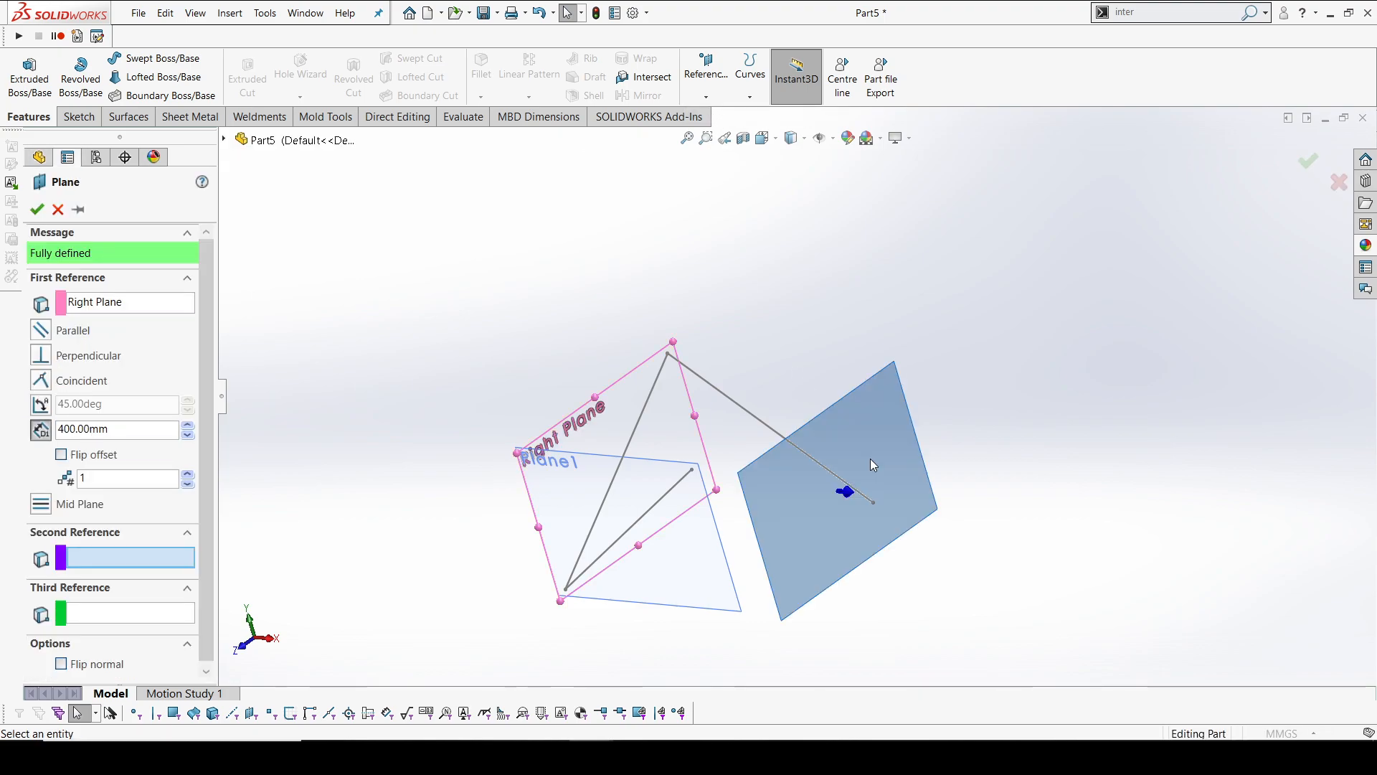
pyautogui.click(873, 502)
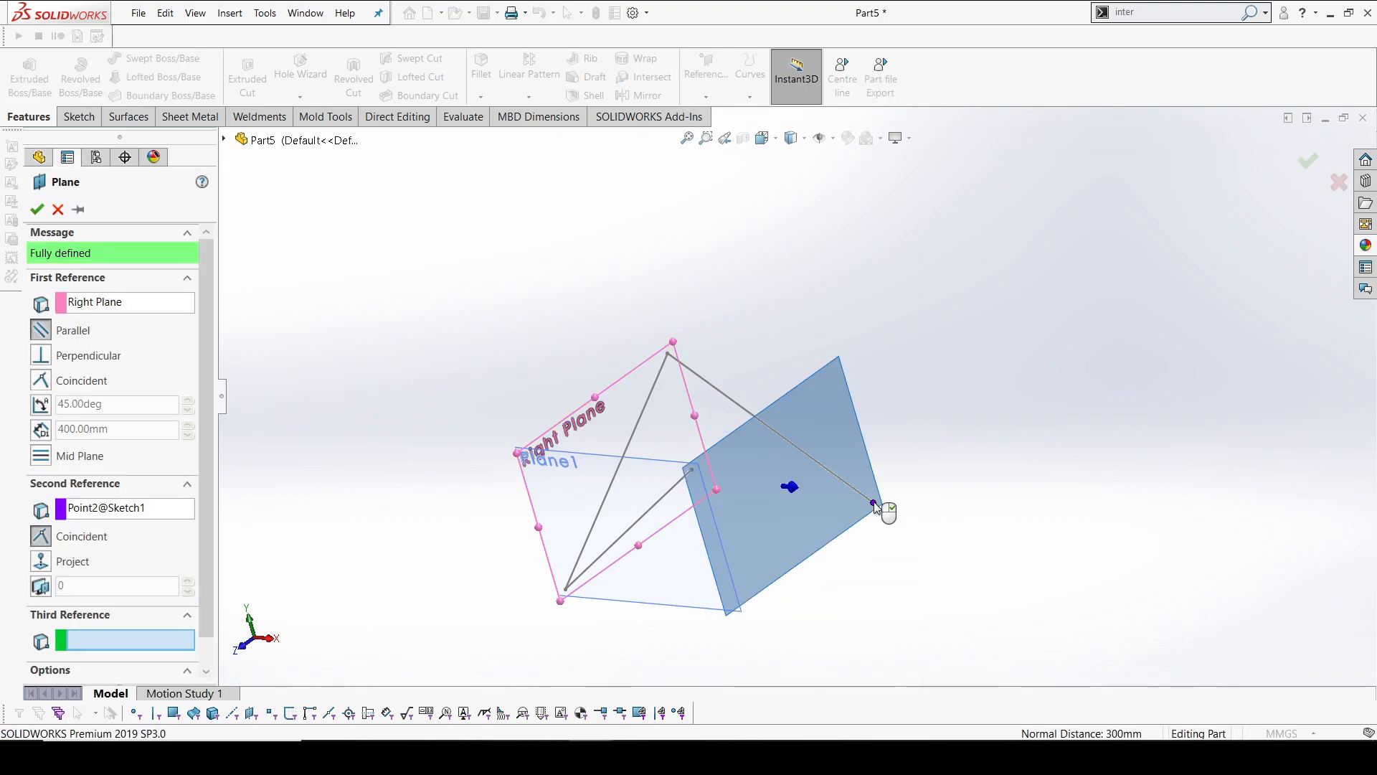
pyautogui.click(1308, 161)
# Hide the reference planes in the graphics area so only the sketch lines are displayed
pyautogui.moveTo(839, 455); pyautogui.dragTo(665, 430, button='middle')
pyautogui.scroll(-5, 720, 366)
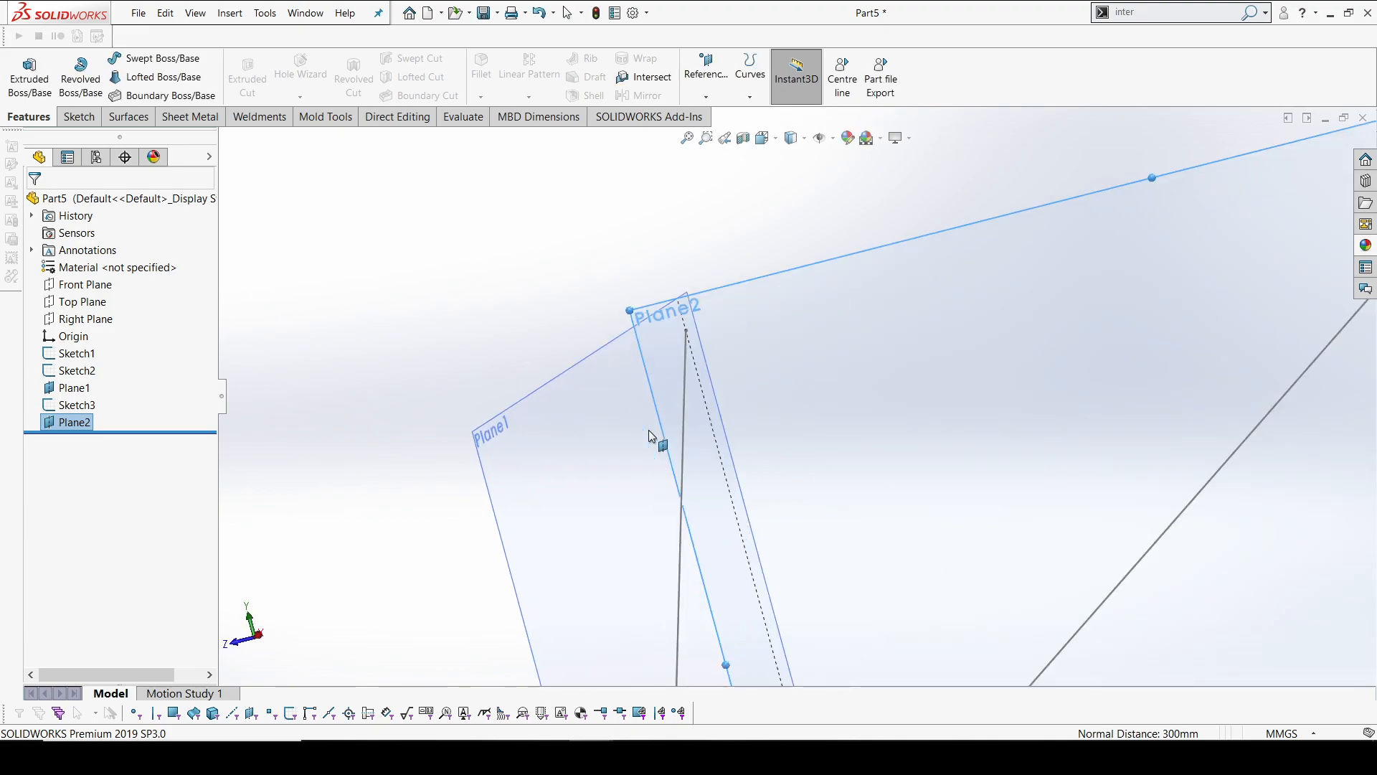
pyautogui.scroll(4, 788, 178)
pyautogui.click(833, 137)
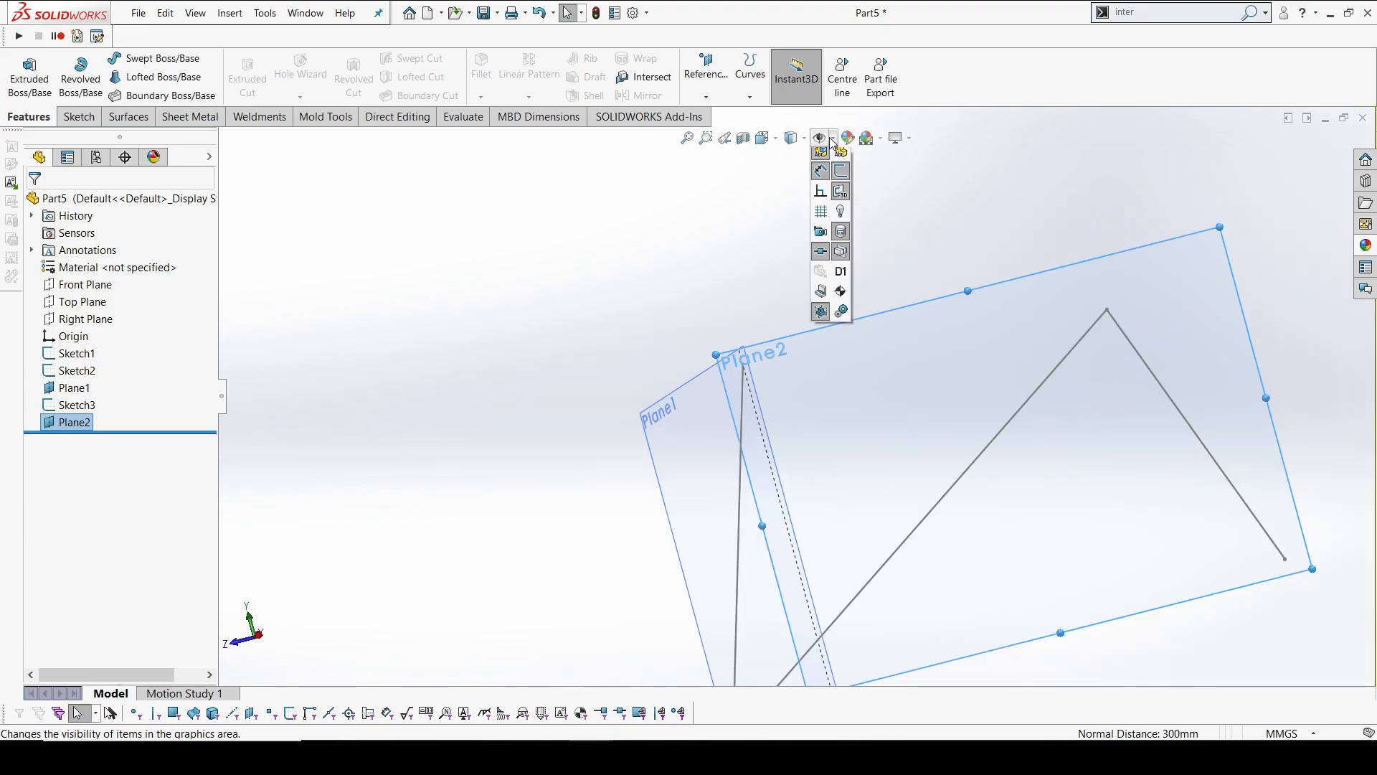
pyautogui.click(821, 157)
pyautogui.click(749, 297)
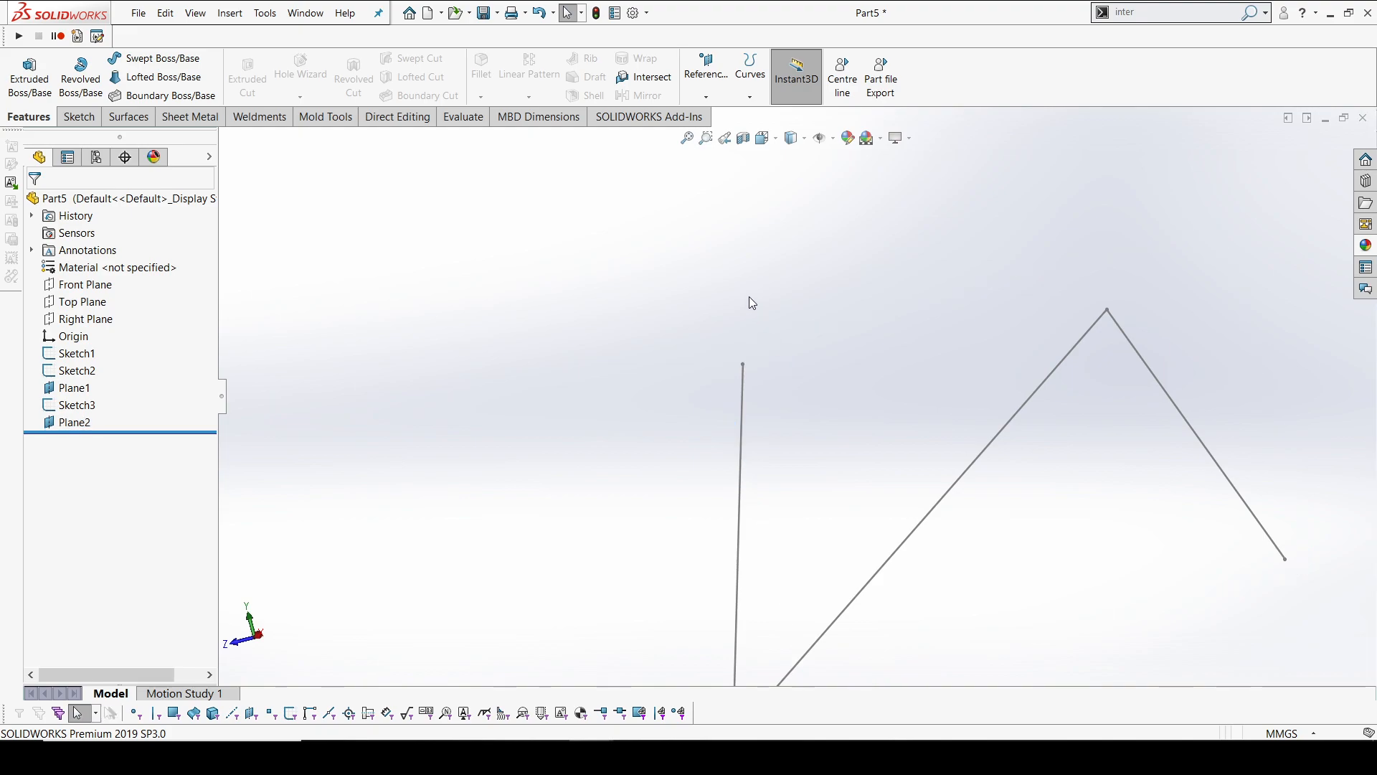
# Sketch a line on Plane2 from the free endpoint of the Plane1 line to the Front Plane line's lower endpoint and exit the sketch
pyautogui.click(97, 120)
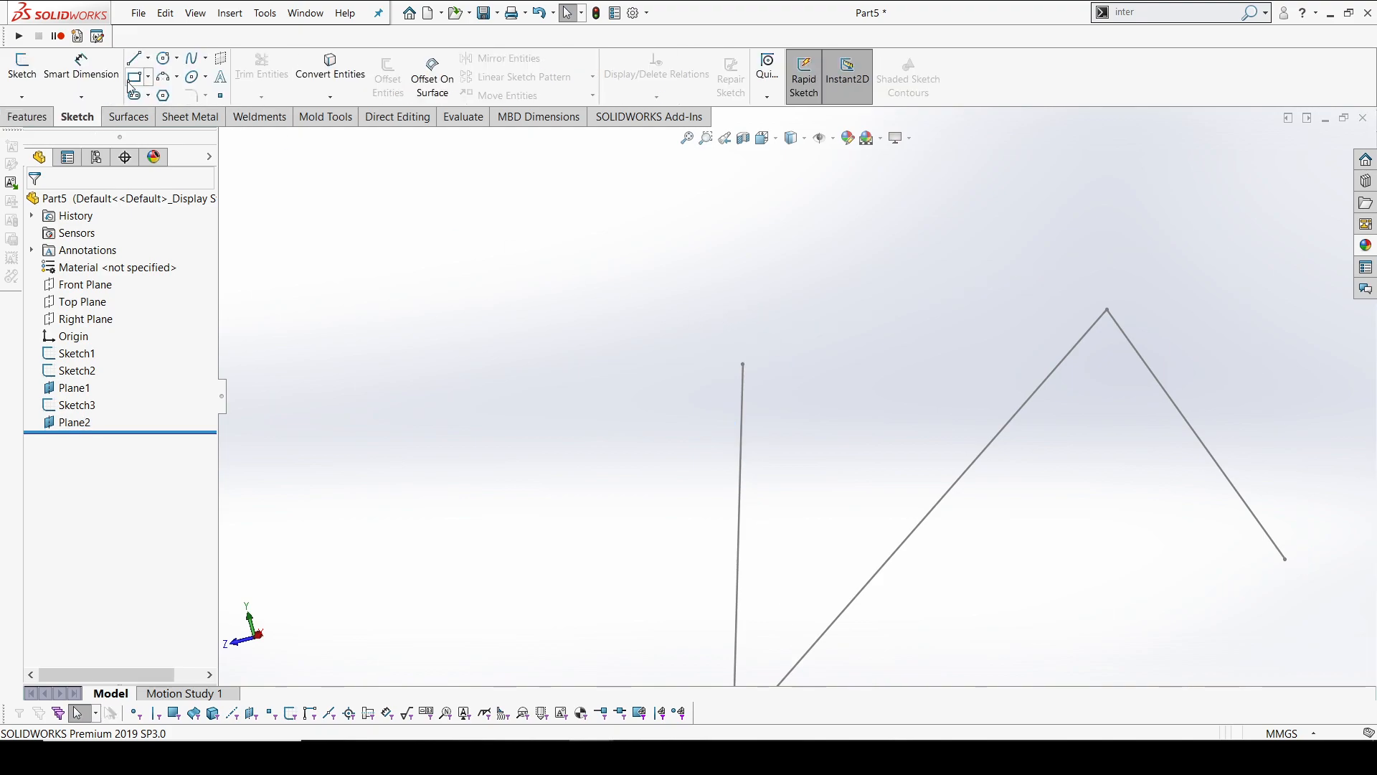
pyautogui.click(135, 60)
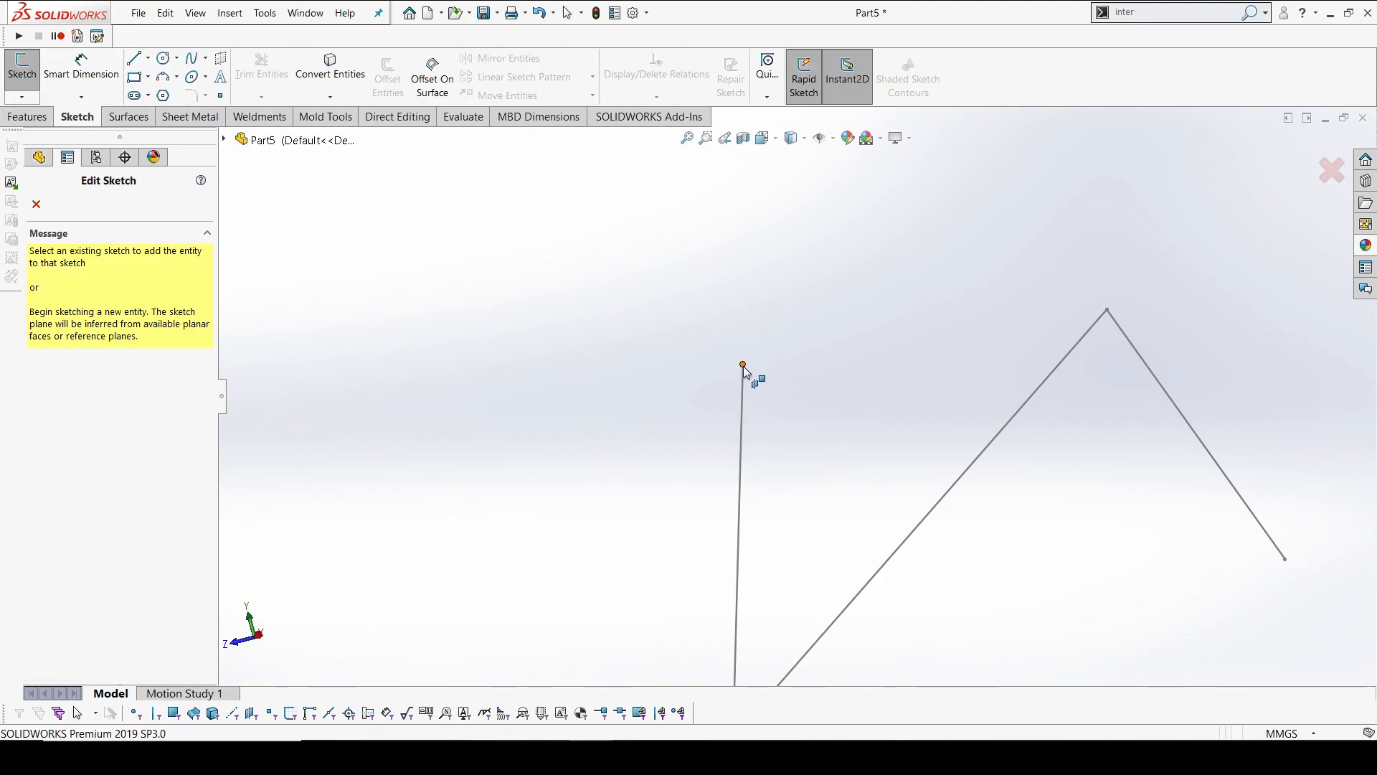
pyautogui.press('Escape')
pyautogui.click(62, 423)
pyautogui.click(77, 393)
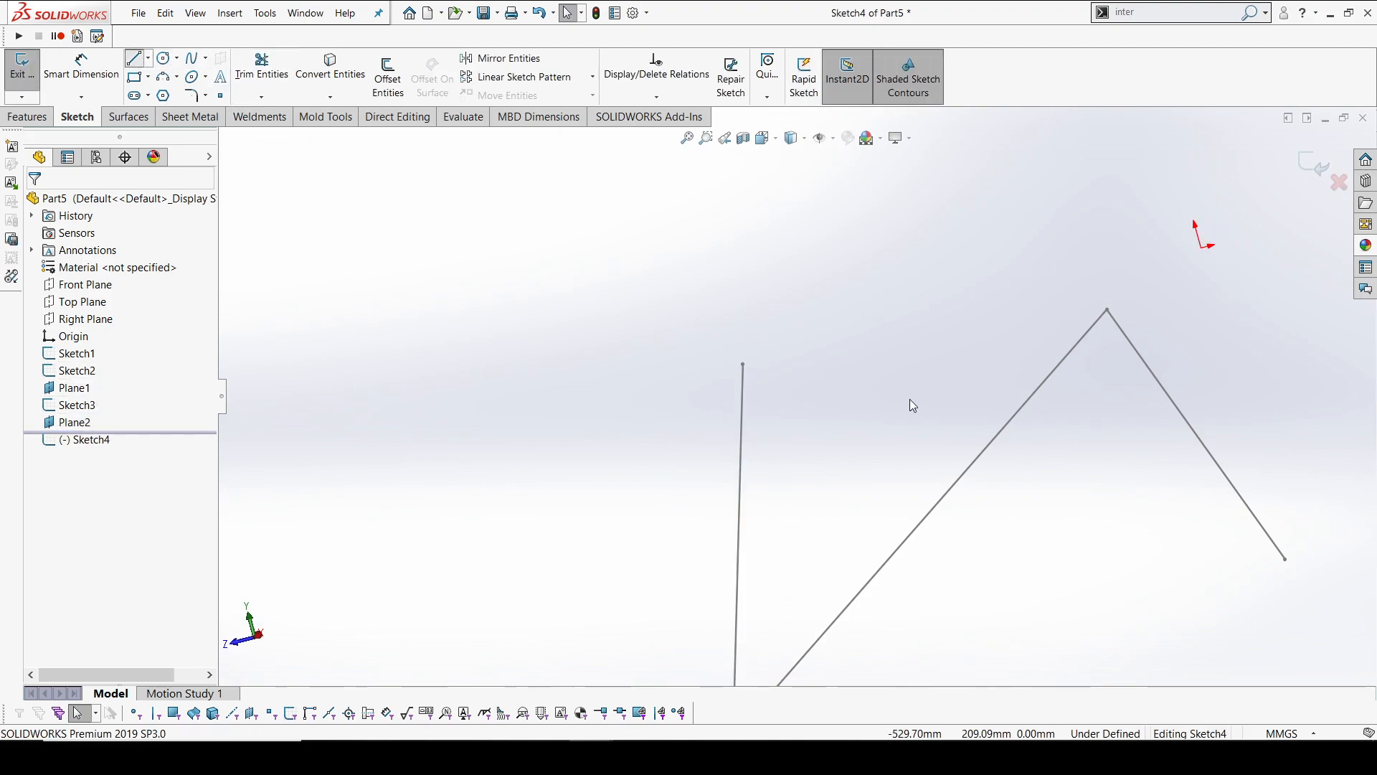
pyautogui.click(743, 365)
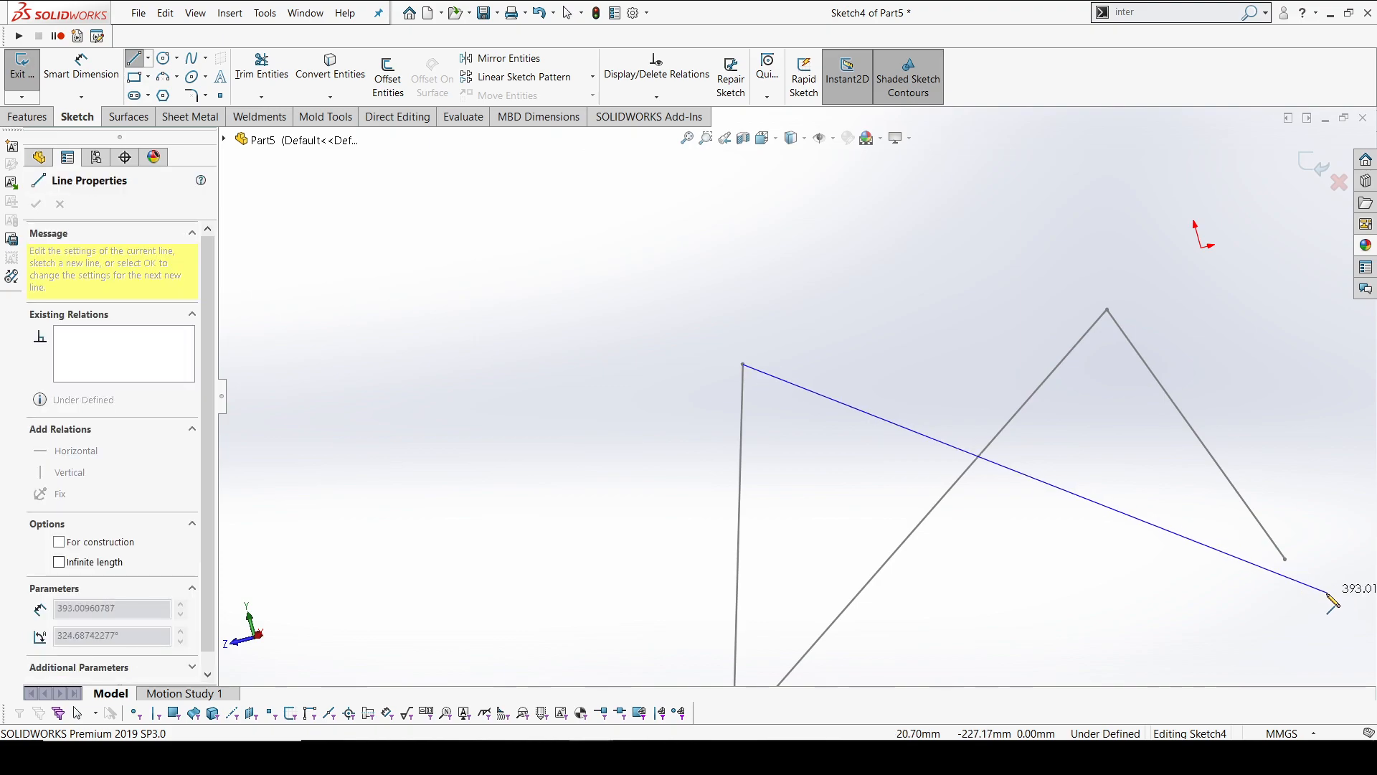
pyautogui.click(1285, 559)
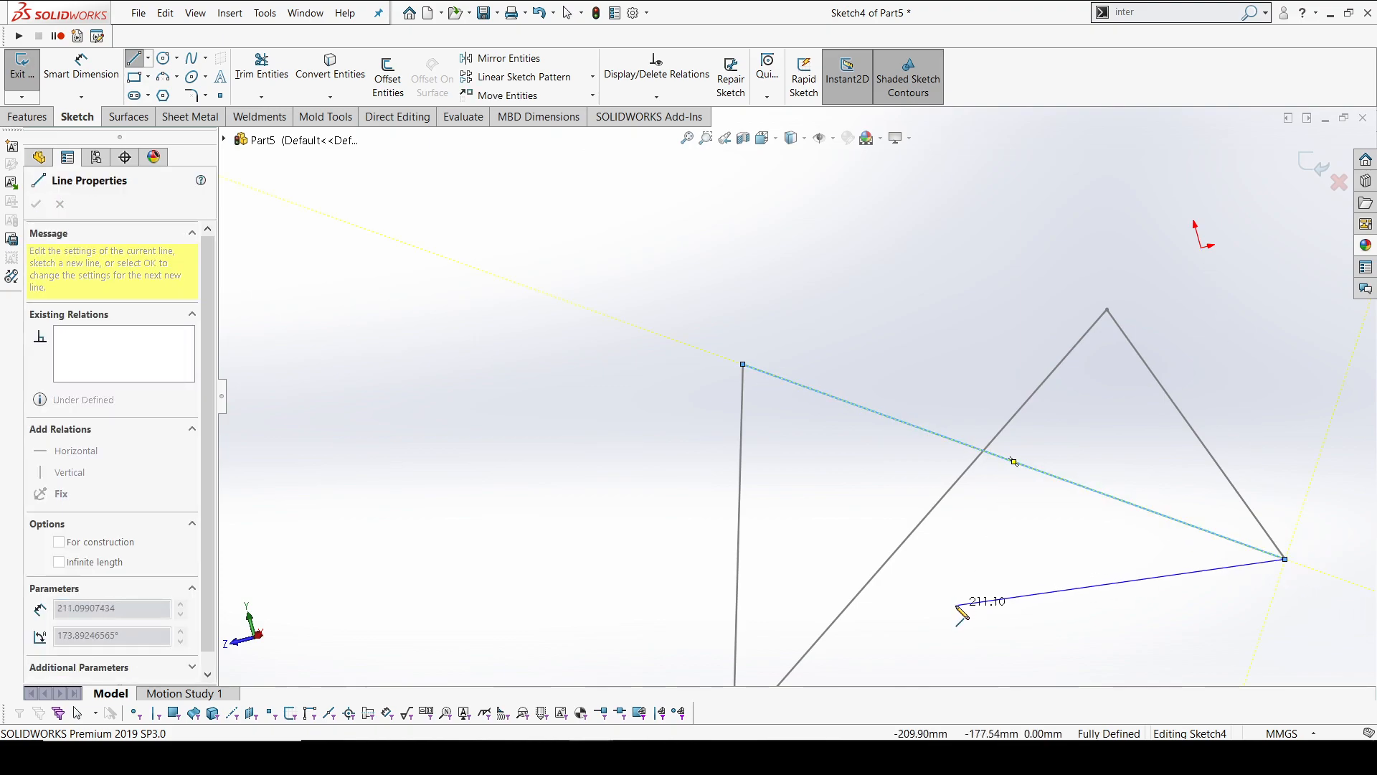
pyautogui.press('Escape')
pyautogui.press('Escape')
pyautogui.moveTo(967, 416)
pyautogui.mouseDown(button='middle')
pyautogui.moveTo(1002, 488)
pyautogui.moveTo(1019, 475)
pyautogui.mouseUp(button='middle')
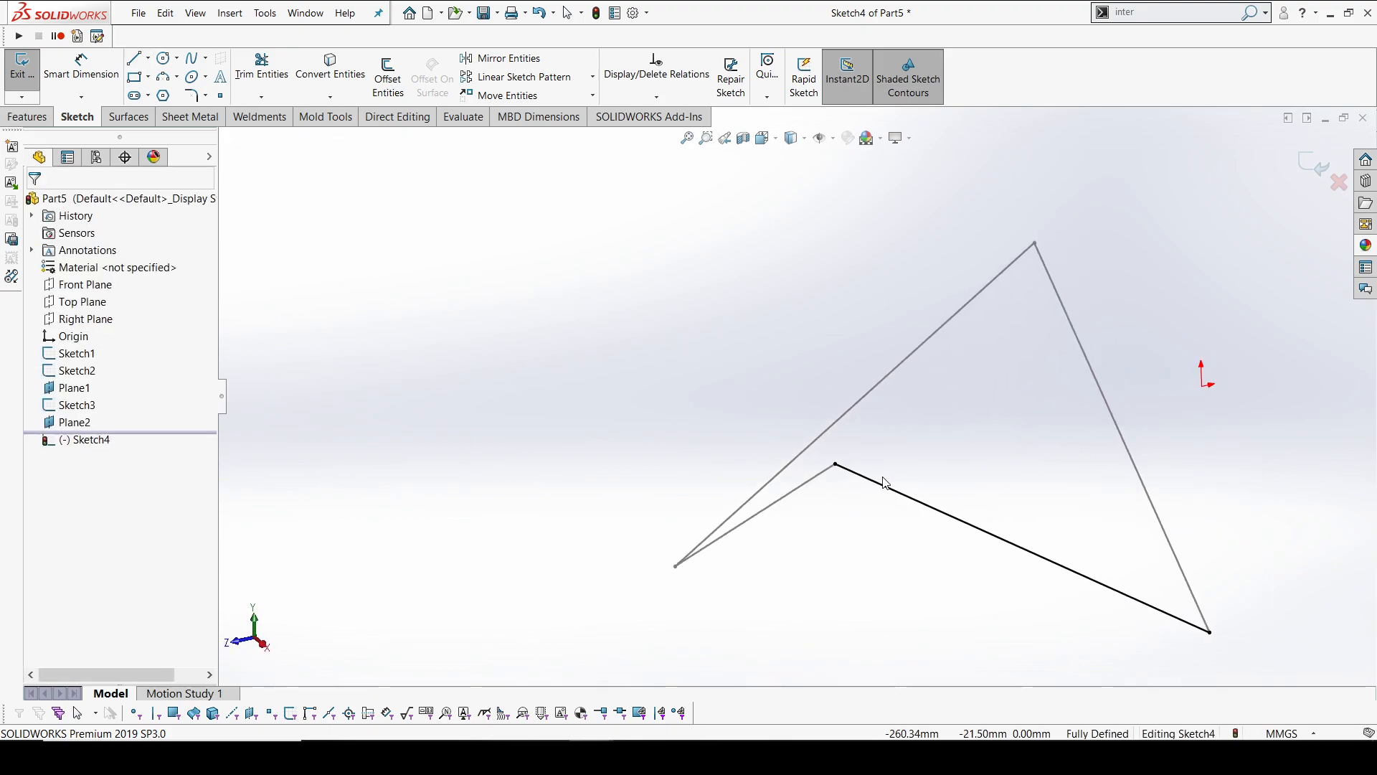
pyautogui.click(1304, 159)
# Start a Boundary Surface with Sketch1 and Sketch3 as Direction 1 curves, flipping the connectors to untwist it
pyautogui.moveTo(1138, 342)
pyautogui.mouseDown(button='middle')
pyautogui.moveTo(1070, 400)
pyautogui.moveTo(1128, 363)
pyautogui.moveTo(1143, 431)
pyautogui.moveTo(1132, 425)
pyautogui.mouseUp(button='middle')
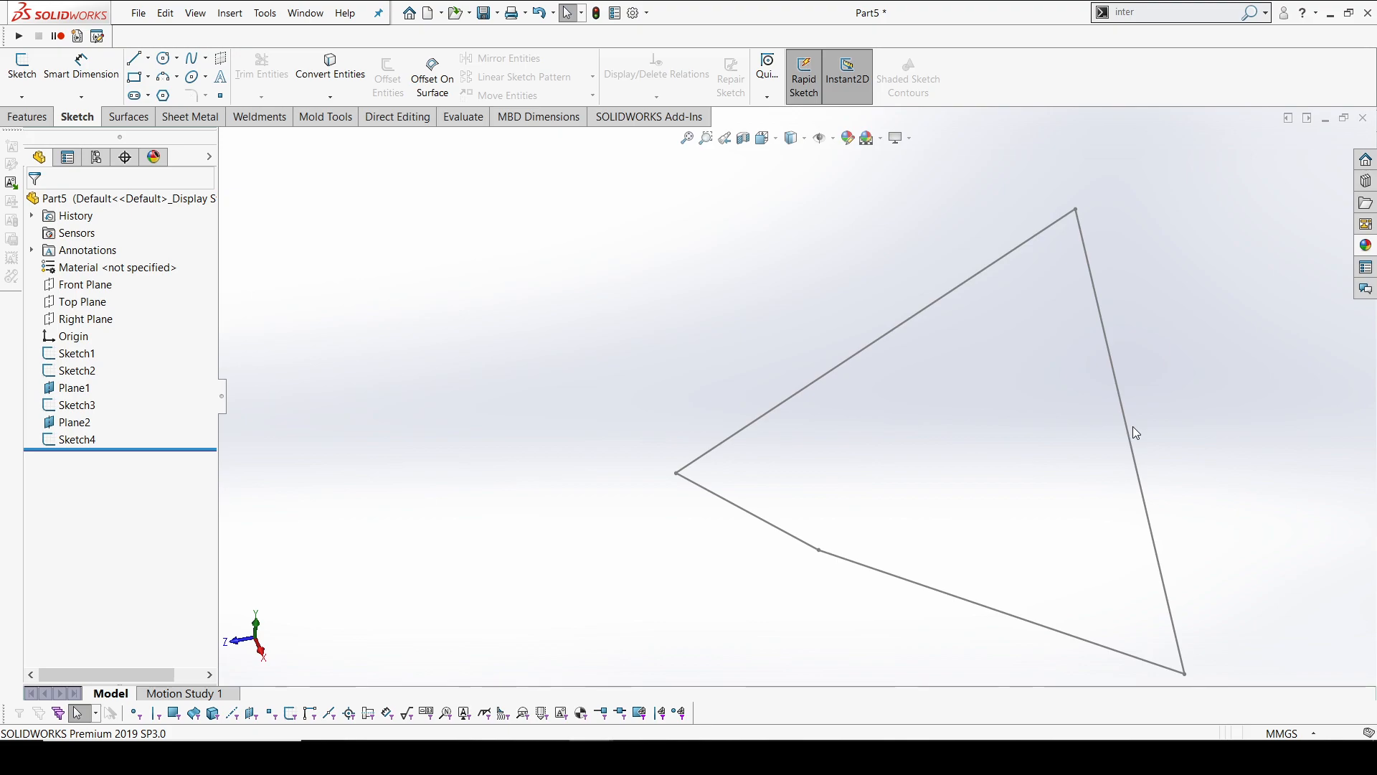
pyautogui.moveTo(1136, 433)
pyautogui.mouseDown(button='middle')
pyautogui.moveTo(956, 359)
pyautogui.moveTo(932, 437)
pyautogui.moveTo(916, 384)
pyautogui.moveTo(895, 410)
pyautogui.mouseUp(button='middle')
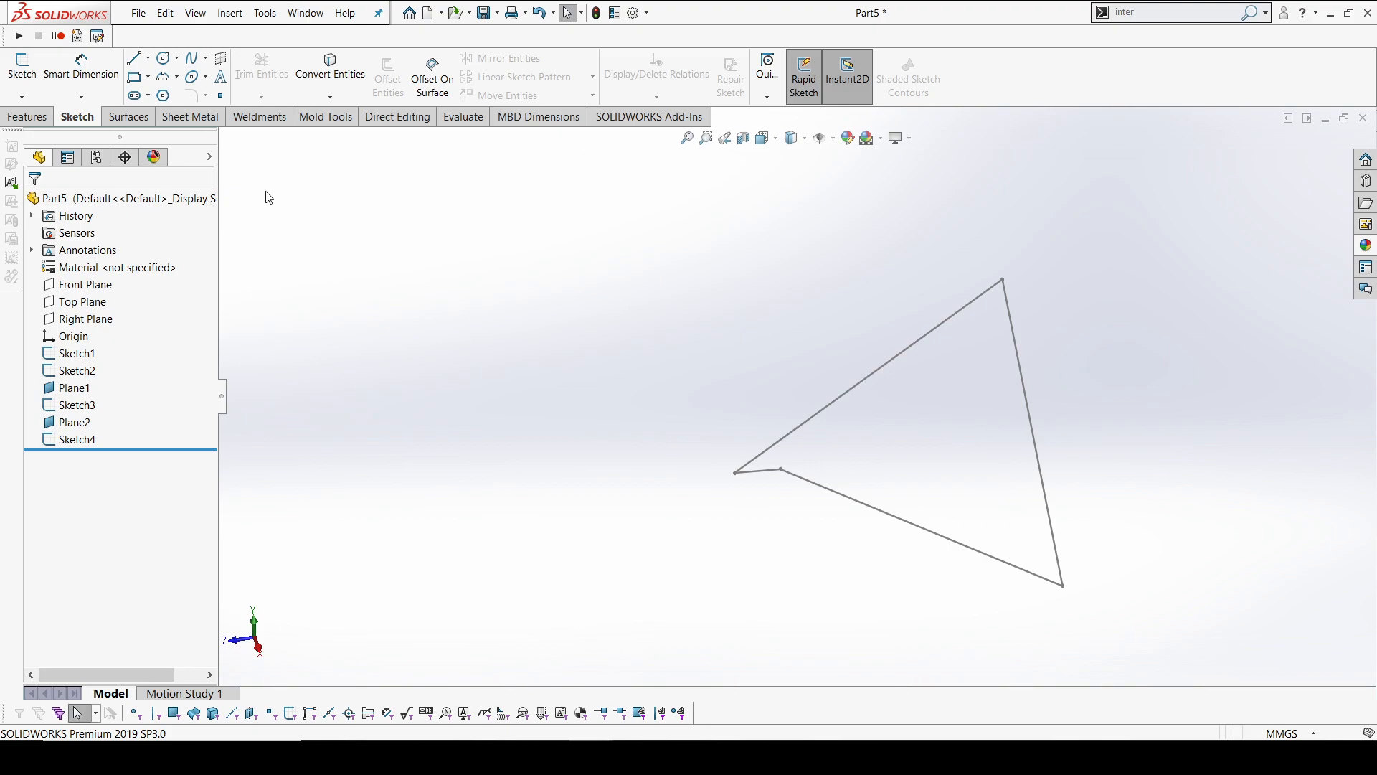
pyautogui.click(128, 117)
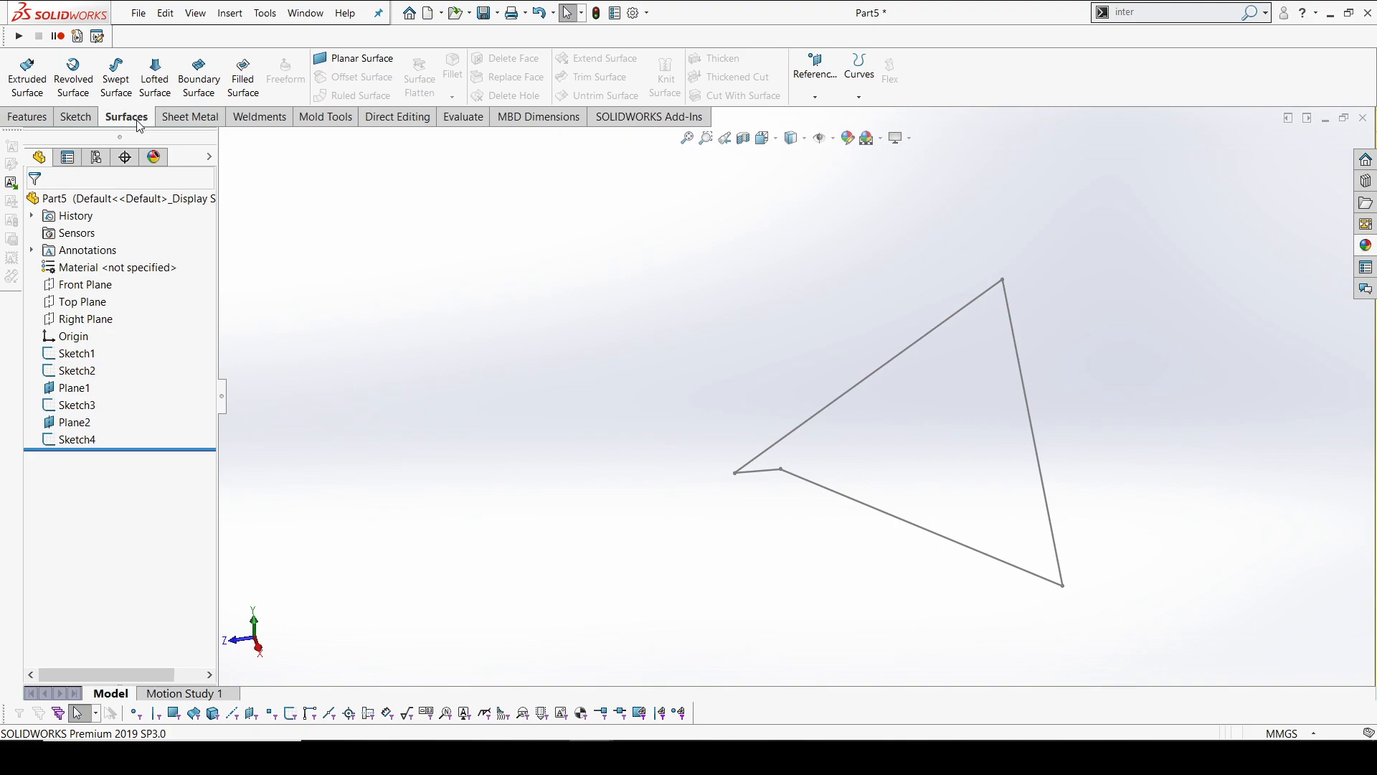
pyautogui.click(201, 97)
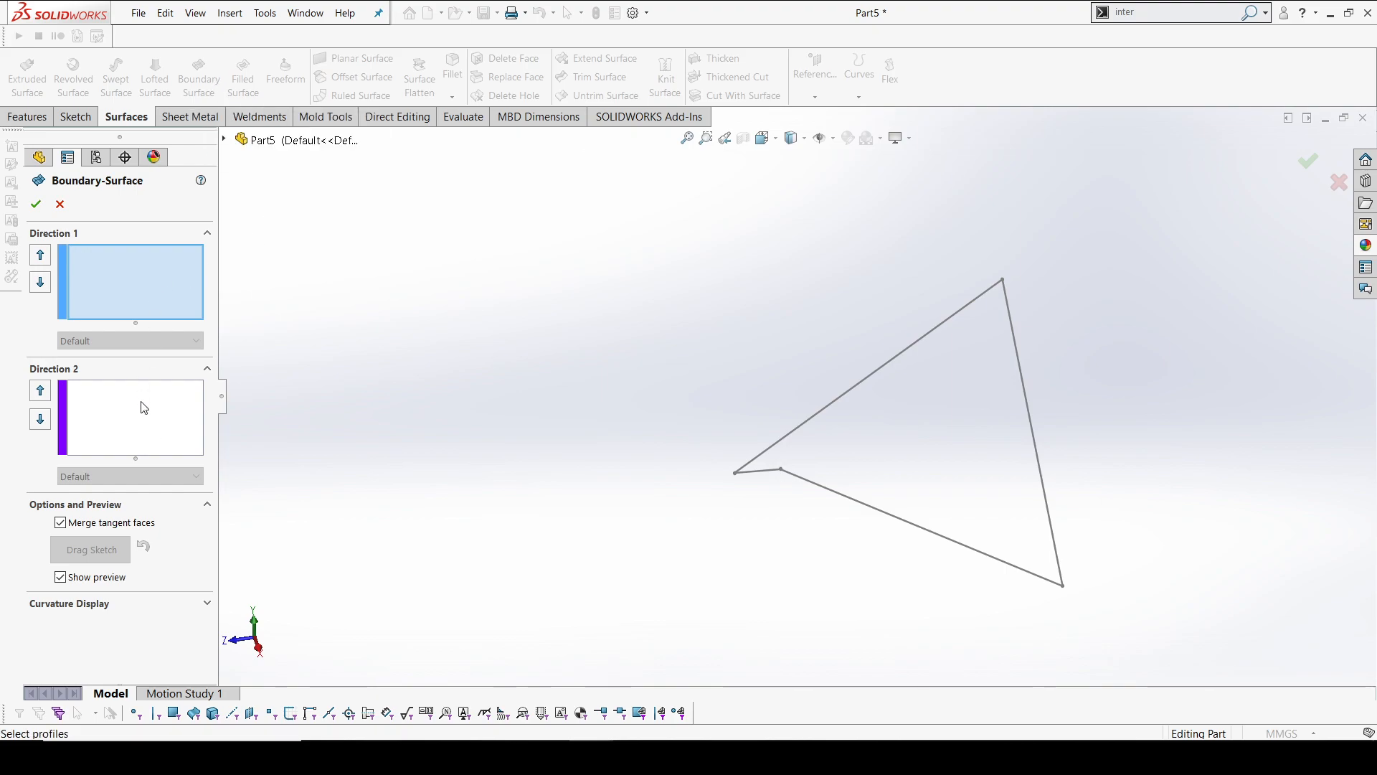
pyautogui.click(1013, 336)
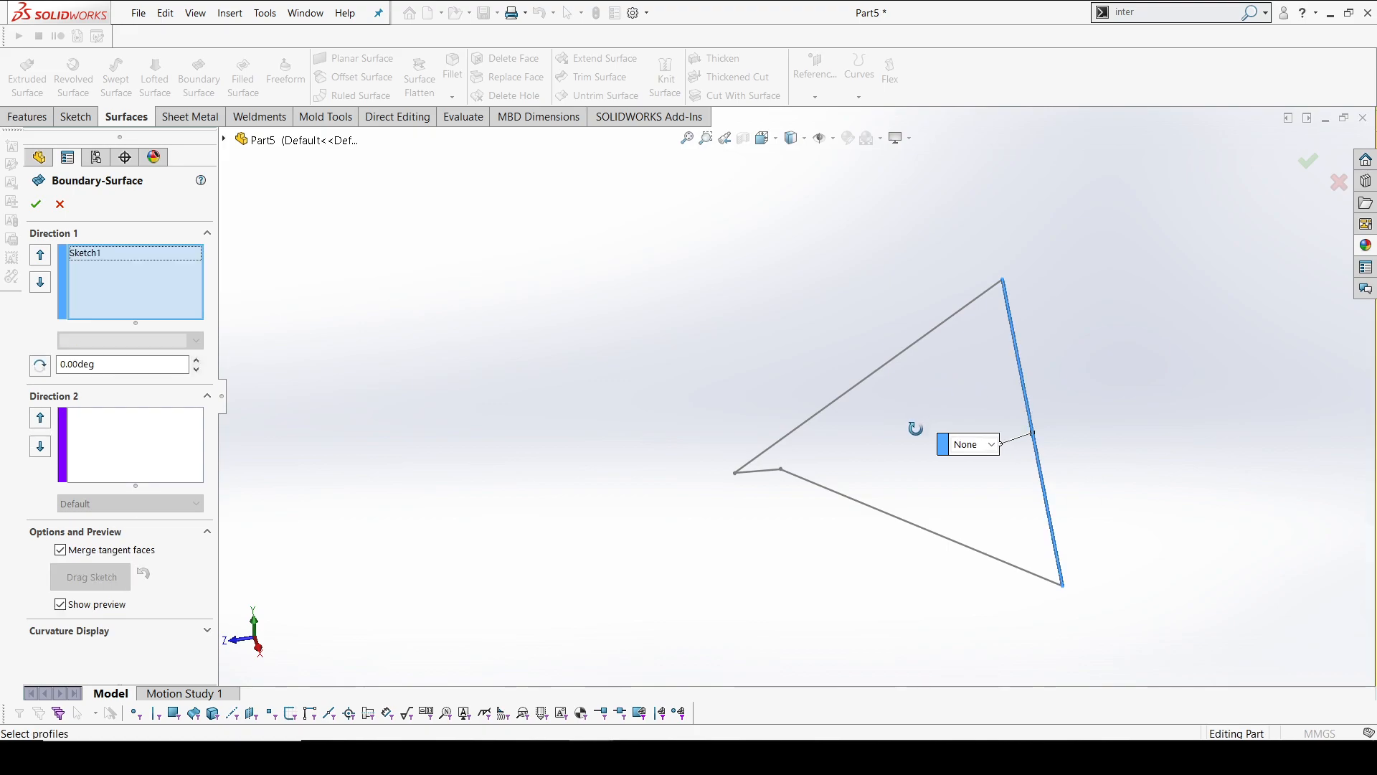
pyautogui.moveTo(923, 430); pyautogui.dragTo(821, 434, button='middle')
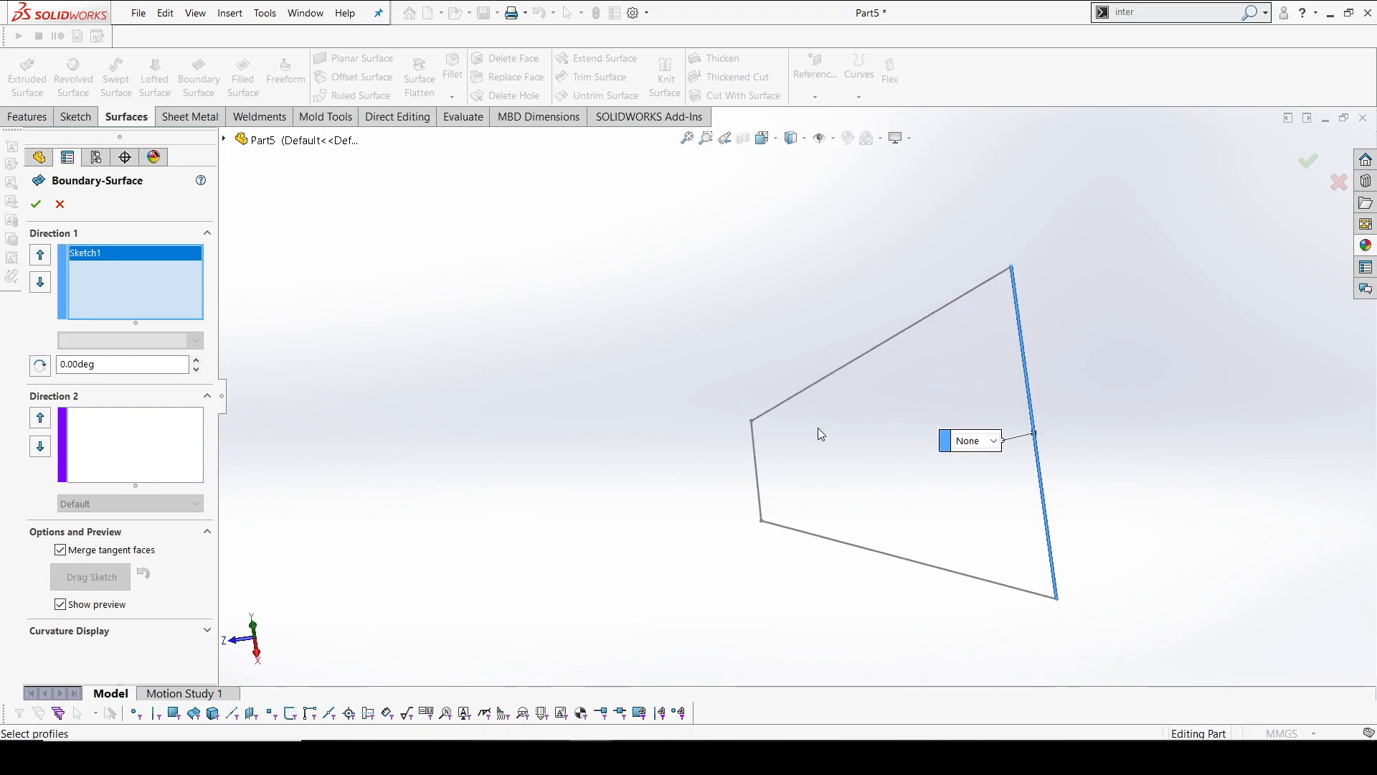
pyautogui.click(757, 449)
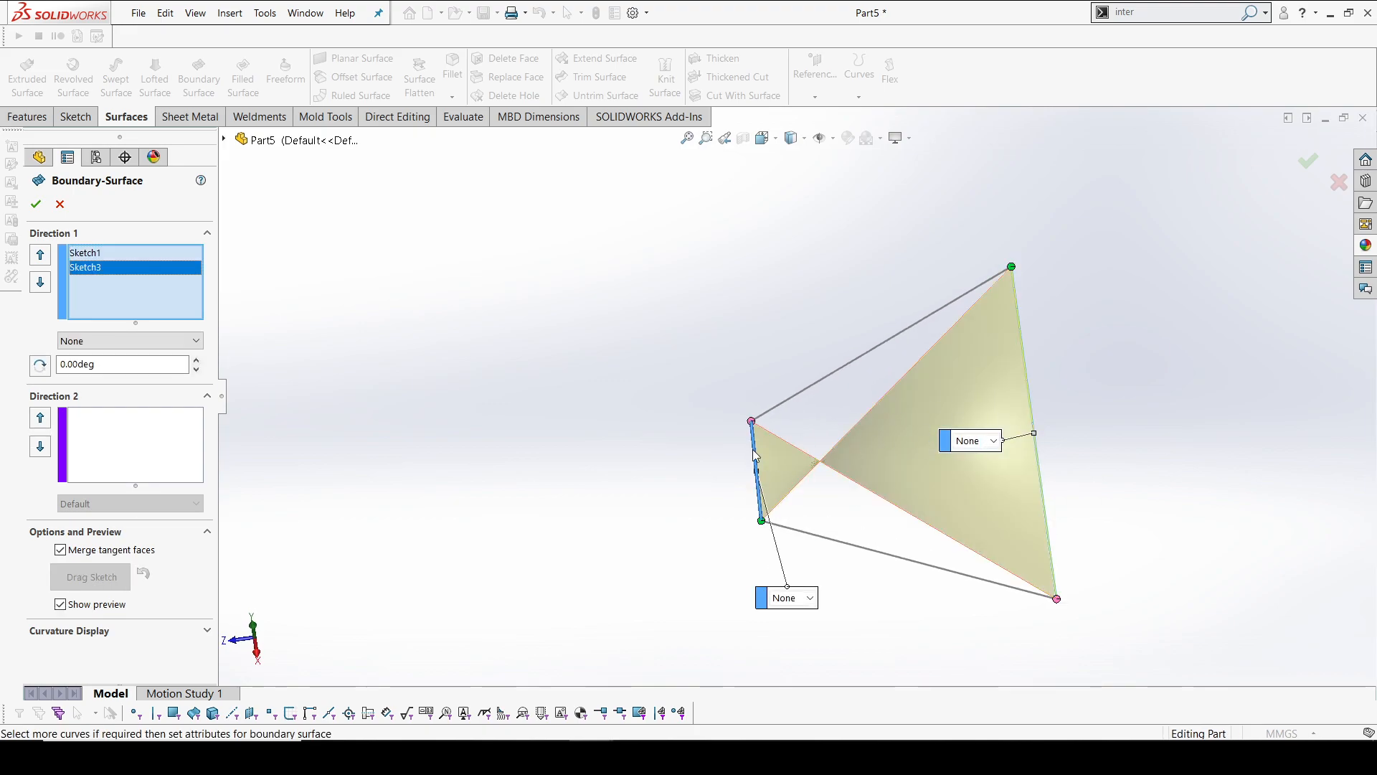
pyautogui.rightClick(125, 271)
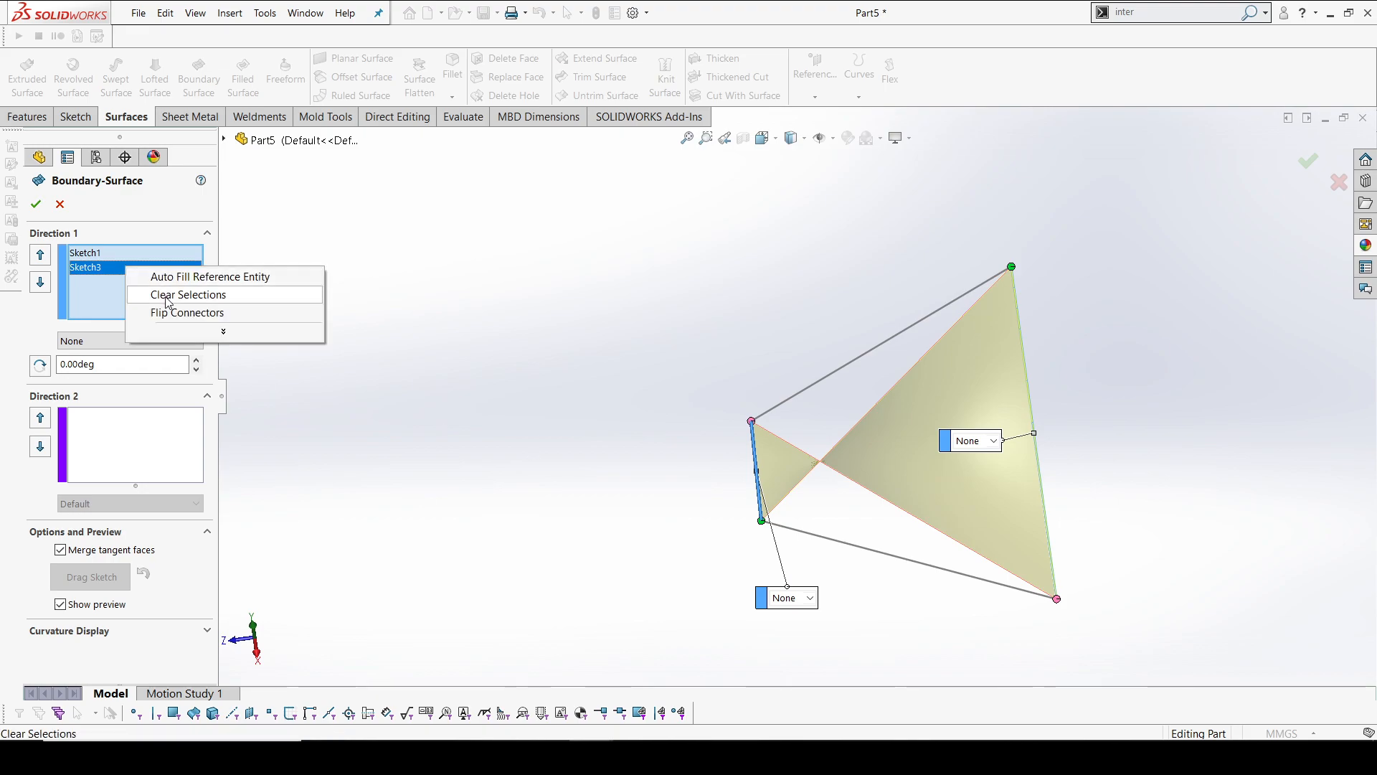
pyautogui.click(181, 313)
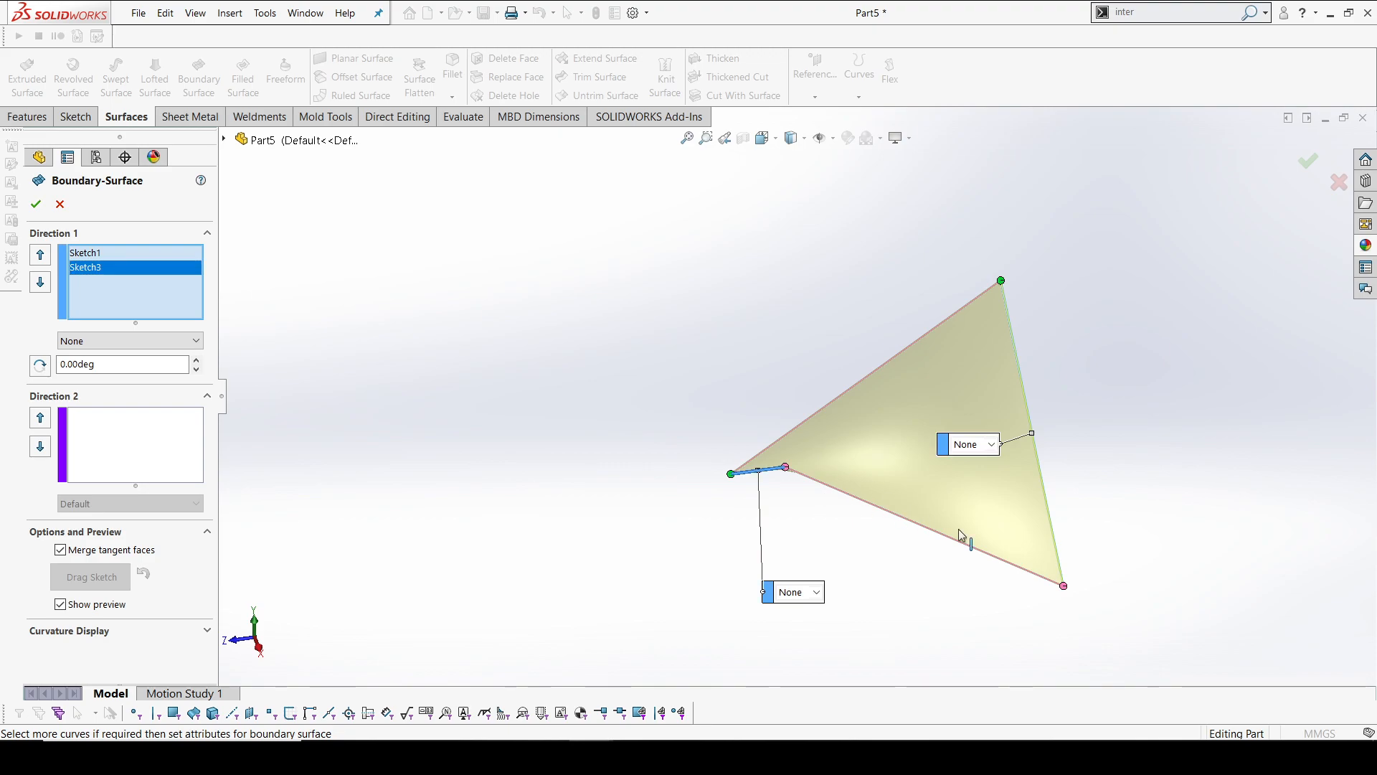
# Add Sketch4 and Sketch2 as the Direction 2 curves and create the boundary surface
pyautogui.click(109, 447)
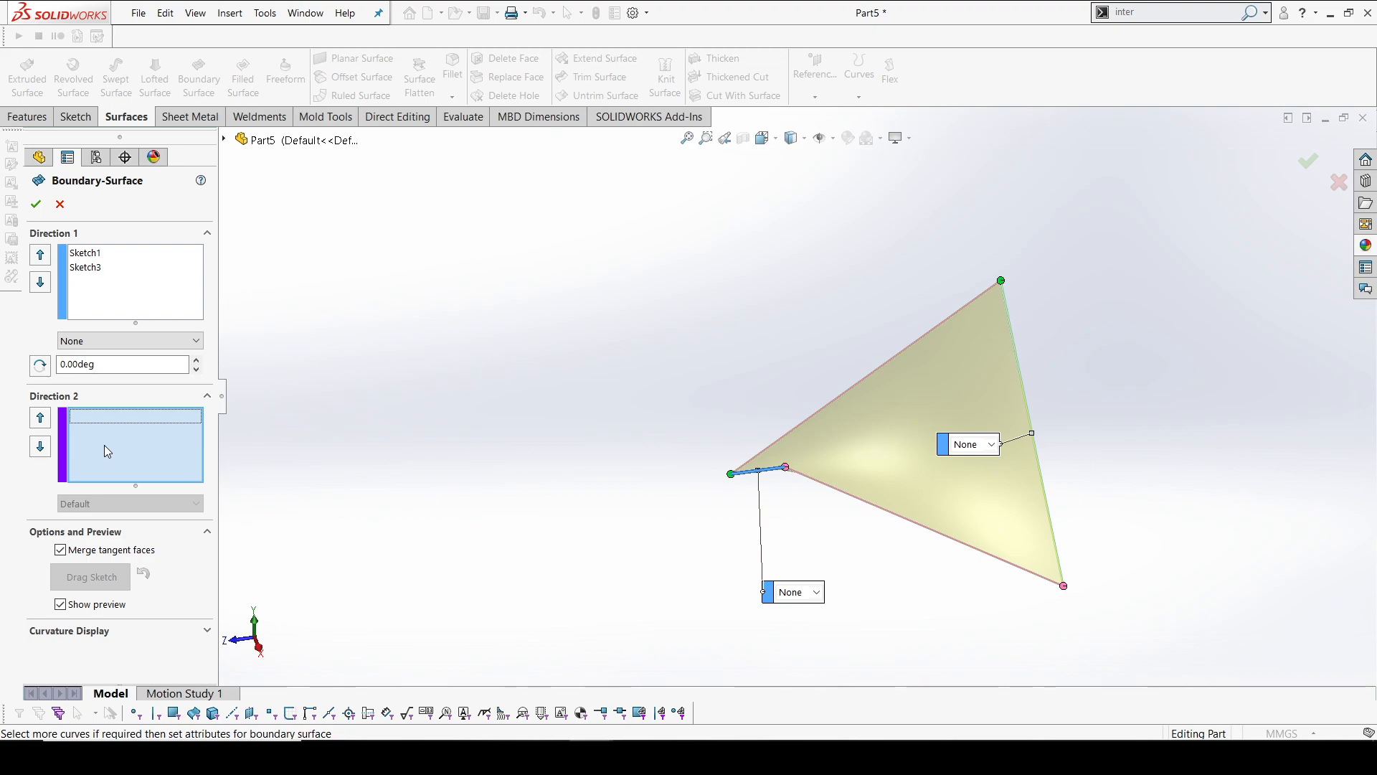
pyautogui.click(800, 476)
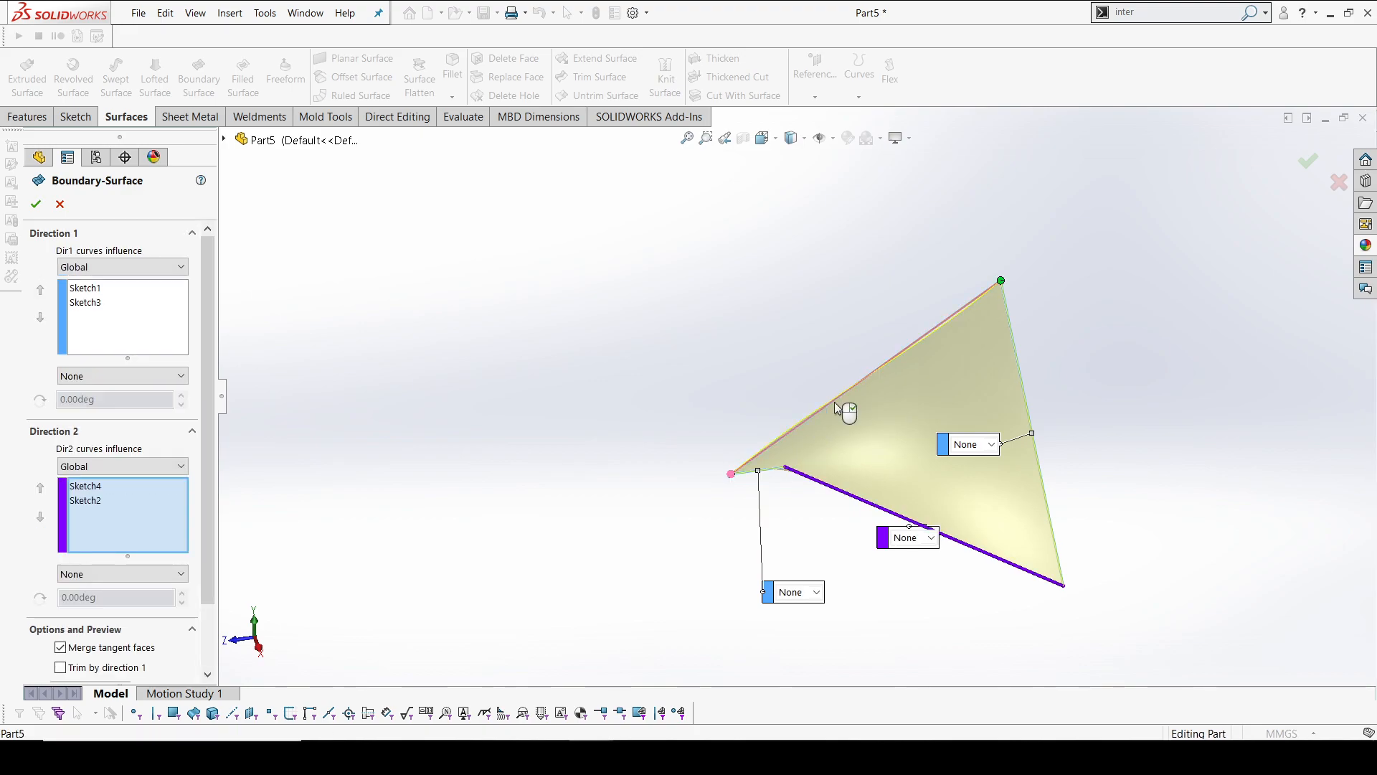
pyautogui.click(857, 383)
pyautogui.moveTo(904, 428); pyautogui.dragTo(821, 482, button='middle')
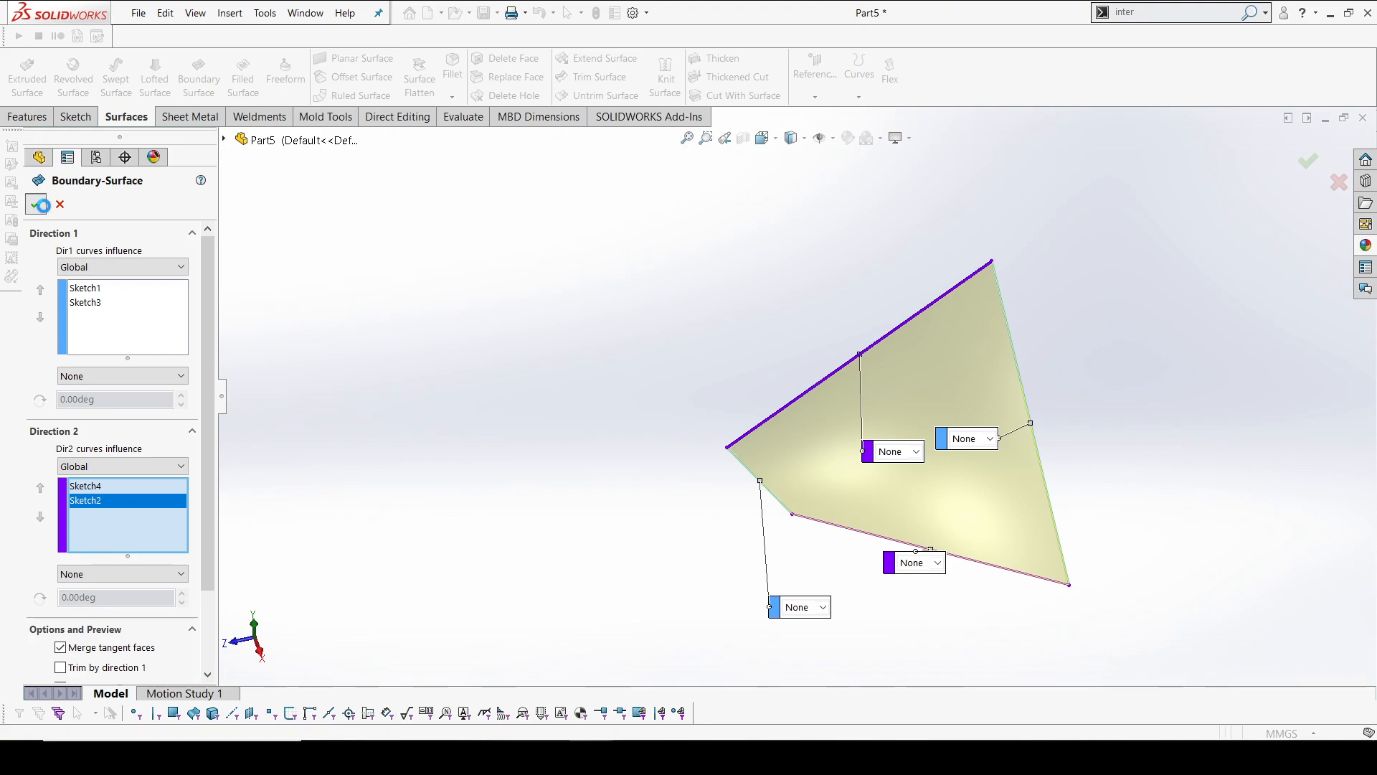
pyautogui.click(35, 204)
# Inspect the finished boundary surface from the top and at an angle
pyautogui.press('space')
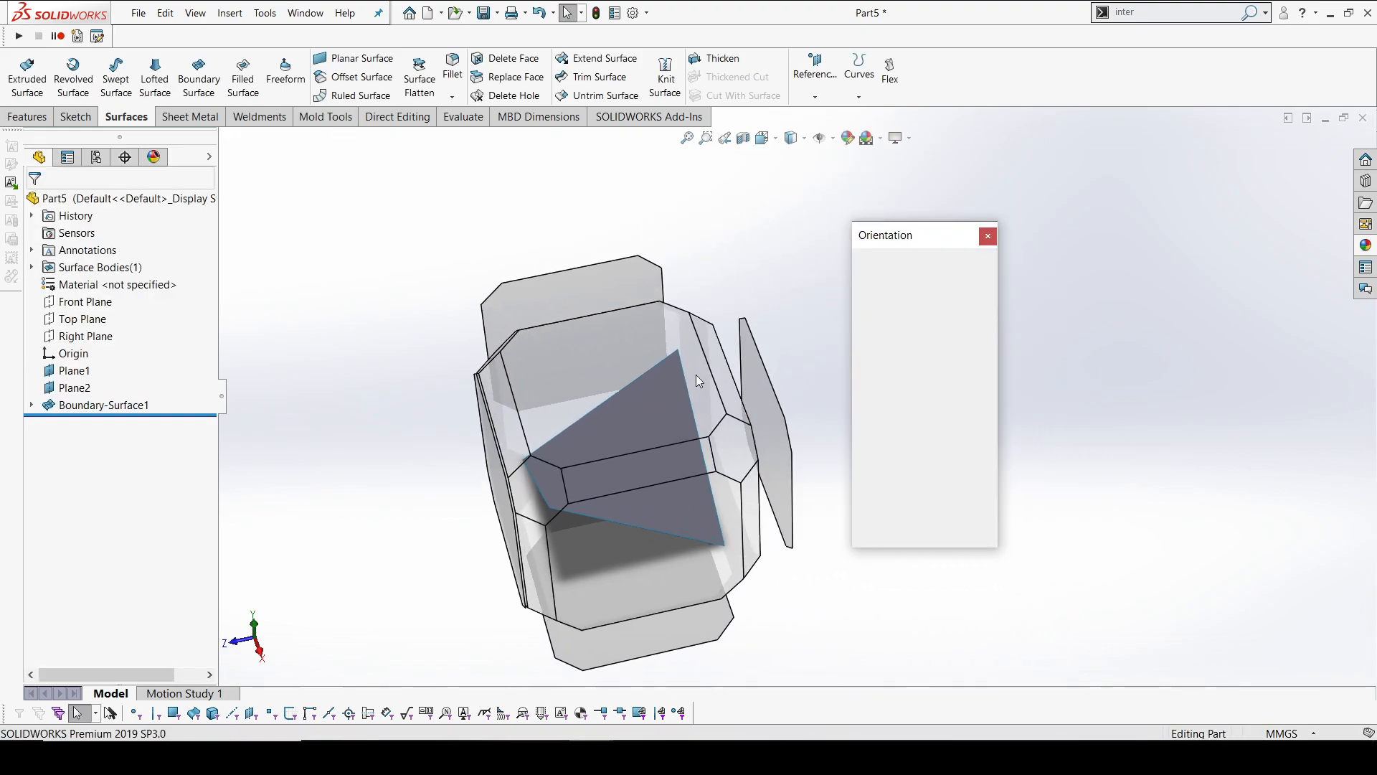
pyautogui.click(623, 370)
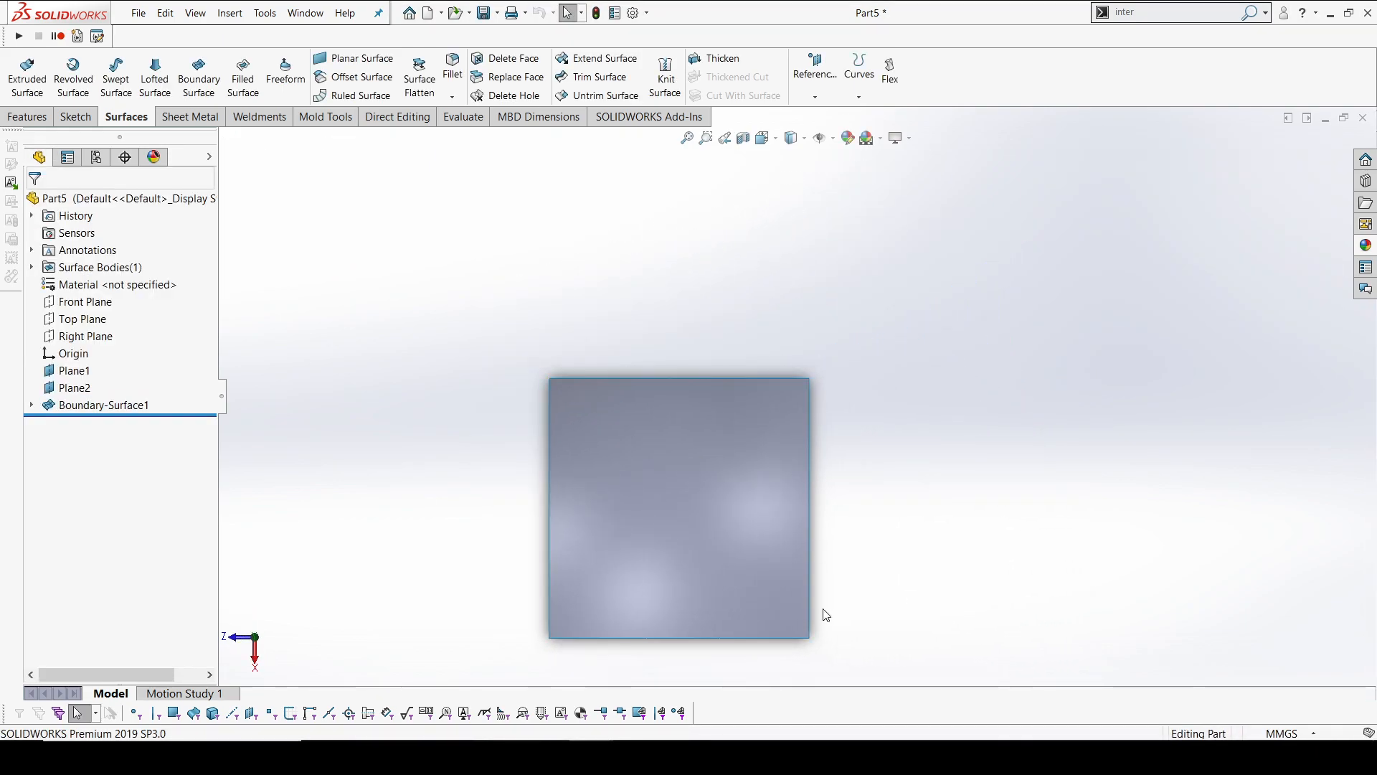
pyautogui.moveTo(665, 426); pyautogui.dragTo(776, 311, button='middle')
pyautogui.moveTo(865, 384); pyautogui.dragTo(874, 398, button='middle')
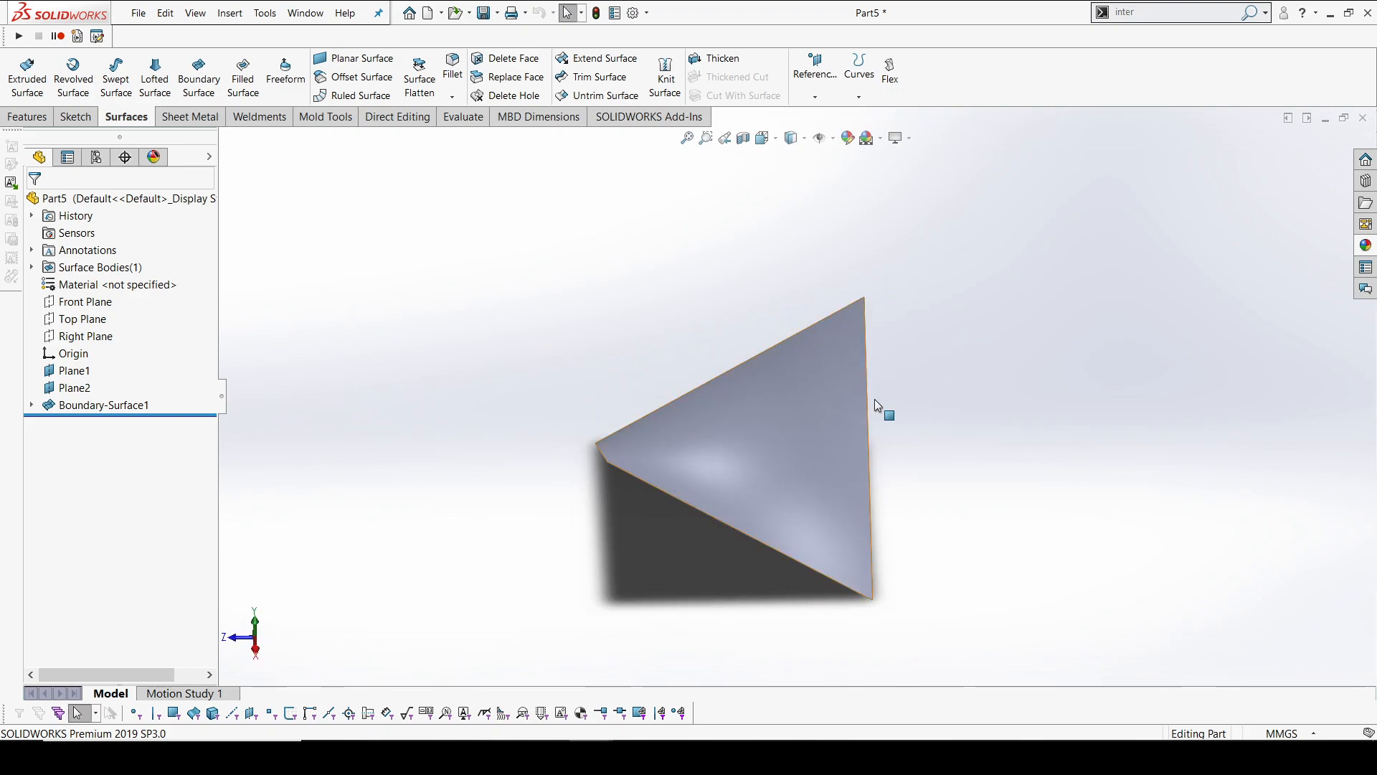
# Start a sketch on the Top Plane in a straight top view
pyautogui.press('space')
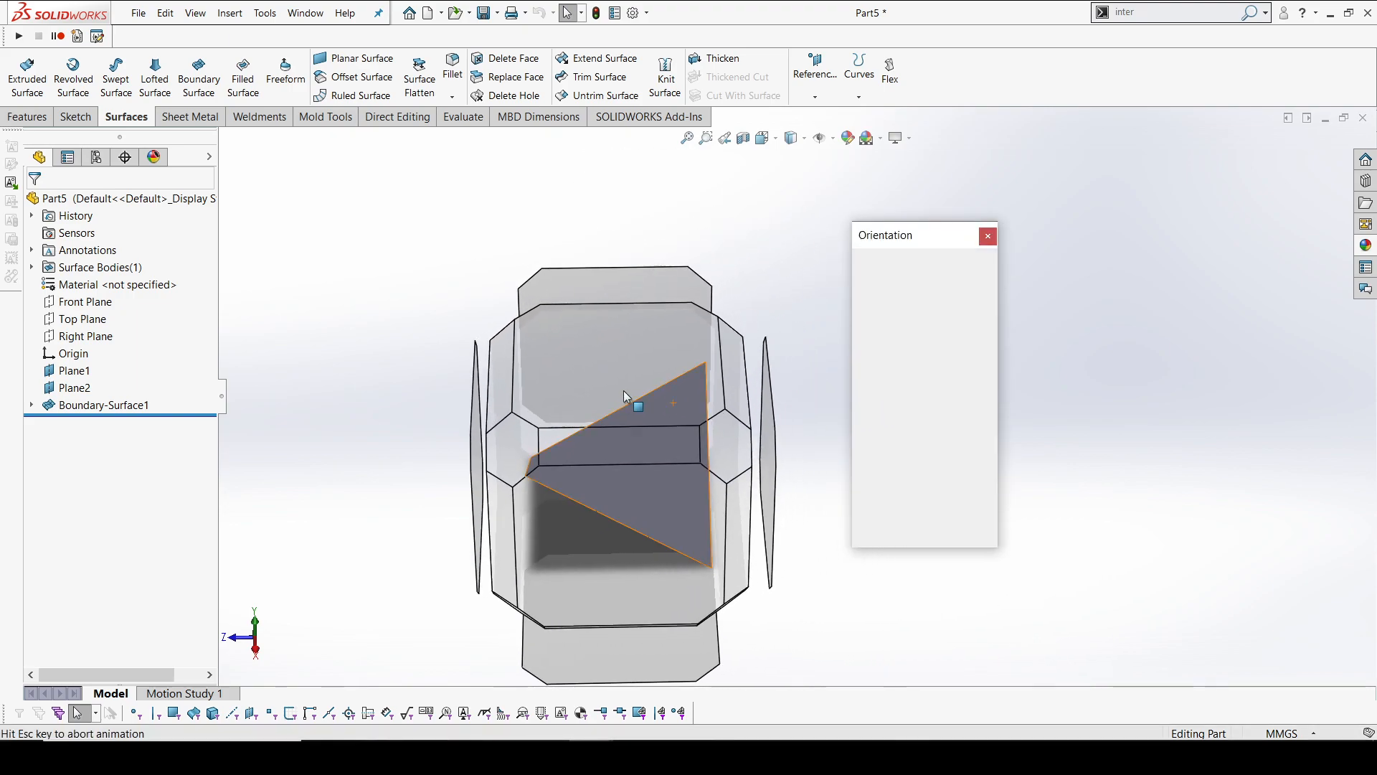
pyautogui.click(614, 377)
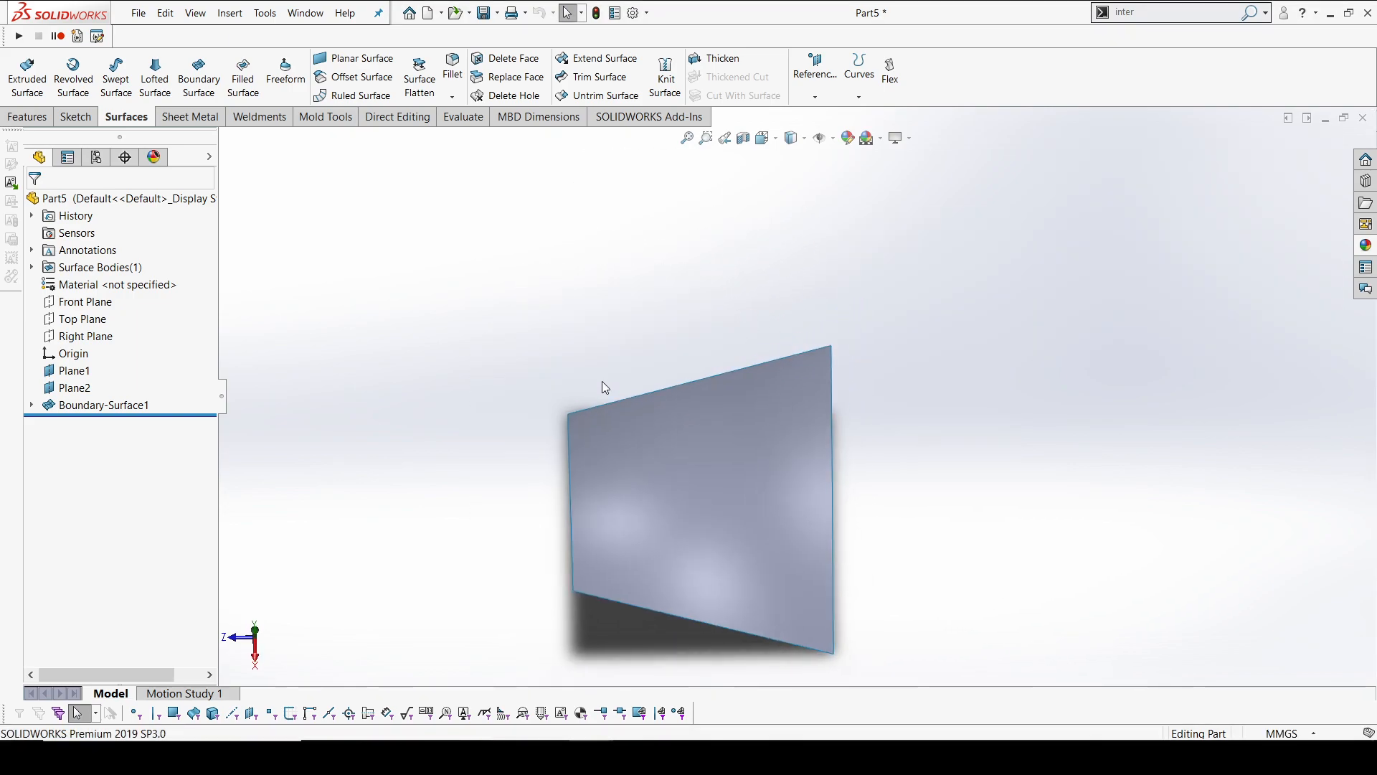
pyautogui.click(80, 318)
pyautogui.click(81, 298)
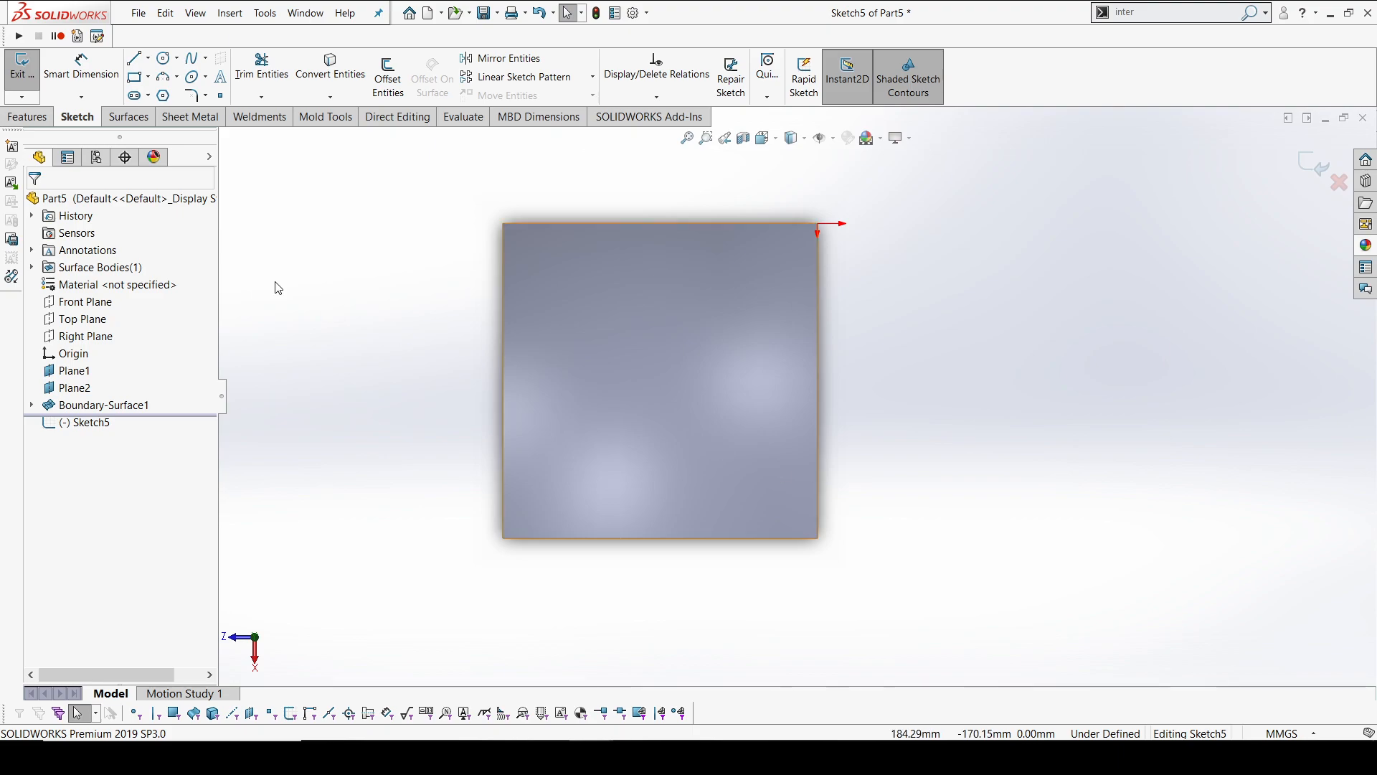
# Sketch a six-sided inscribed-circle polygon, about 15 mm across flats, centred on the surface's lower-right corner in the top view
pyautogui.click(164, 96)
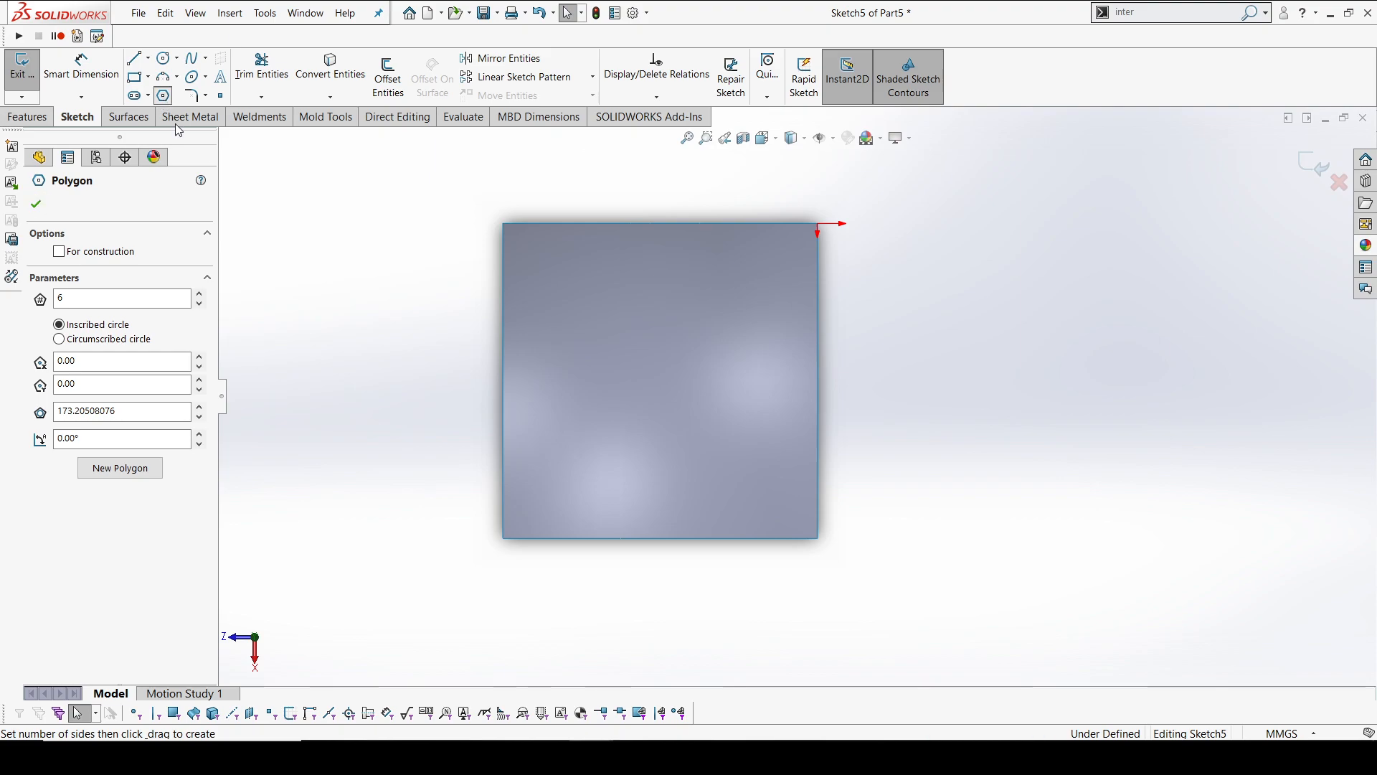
pyautogui.scroll(-5, 818, 559)
pyautogui.scroll(-2, 817, 559)
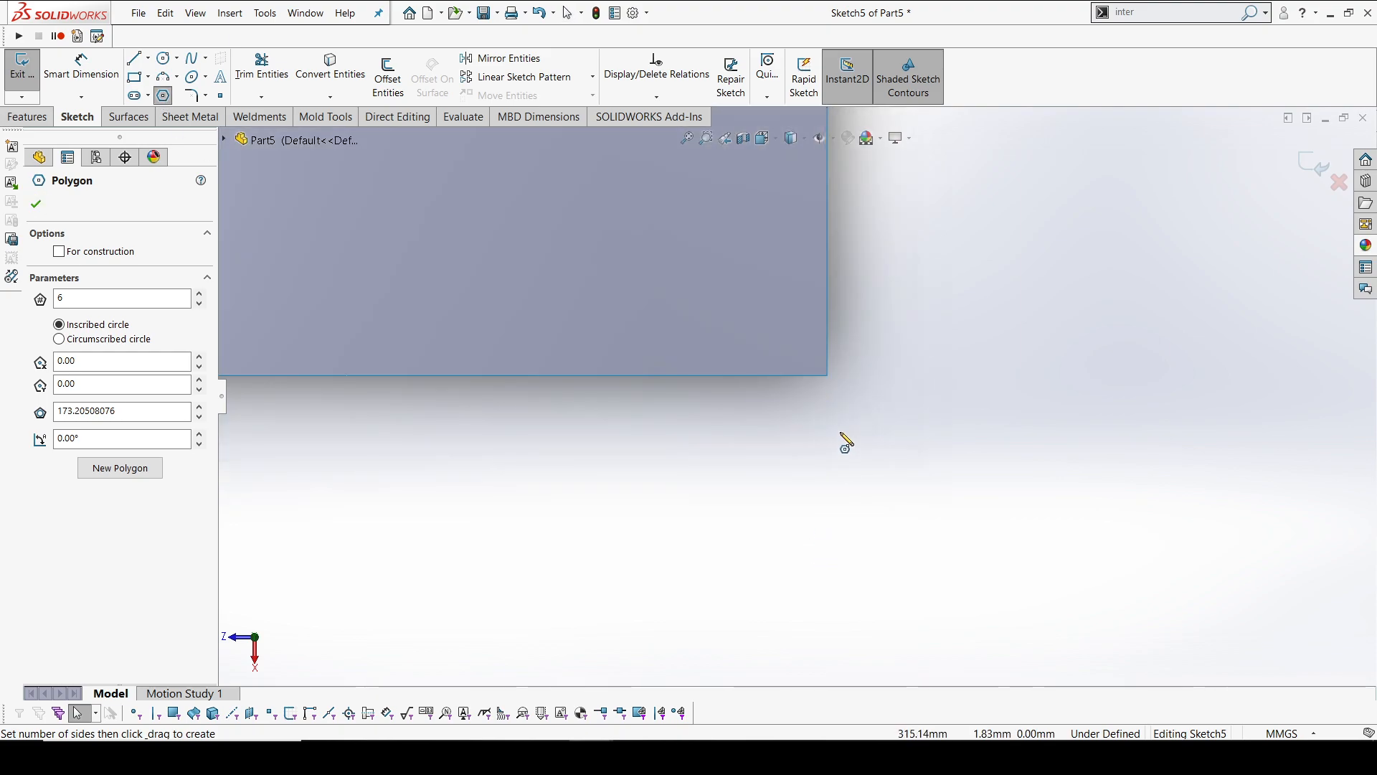
pyautogui.click(827, 375)
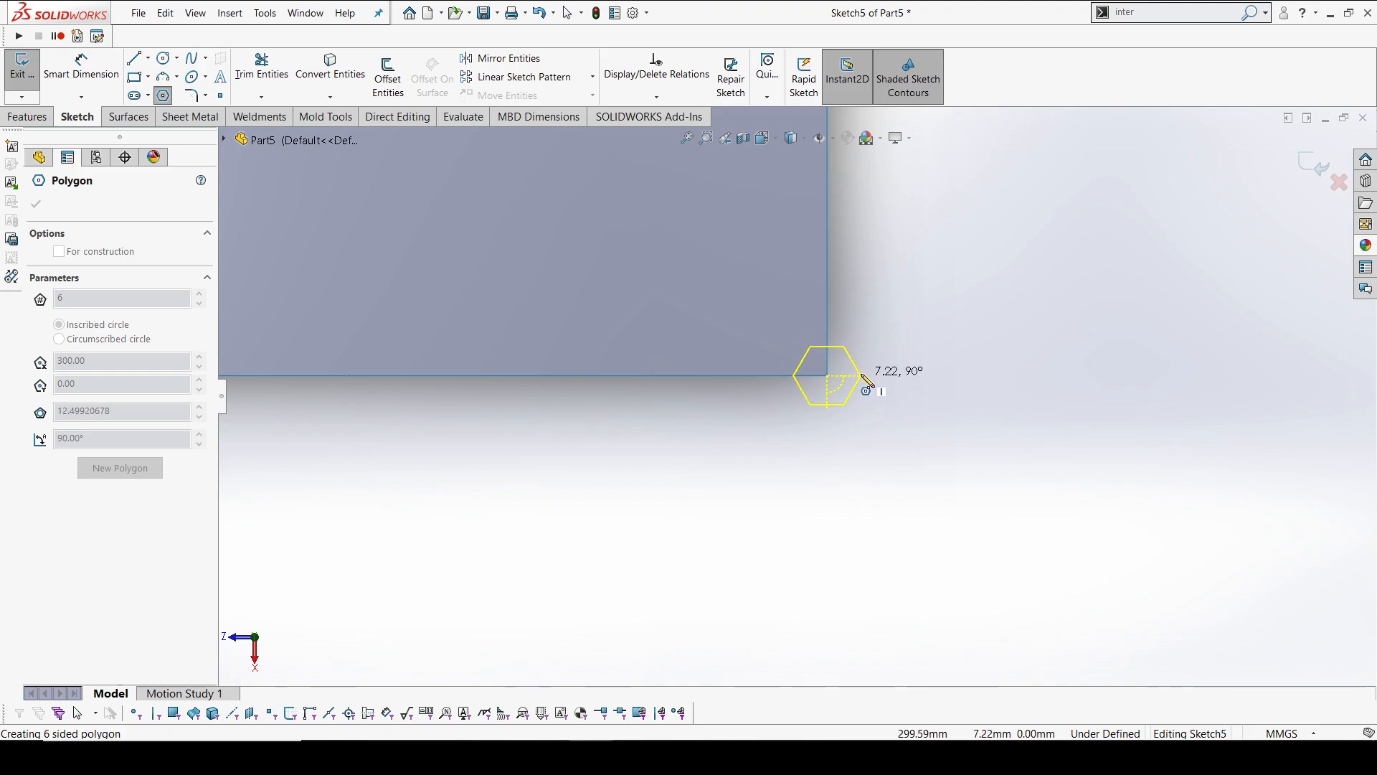
pyautogui.click(872, 383)
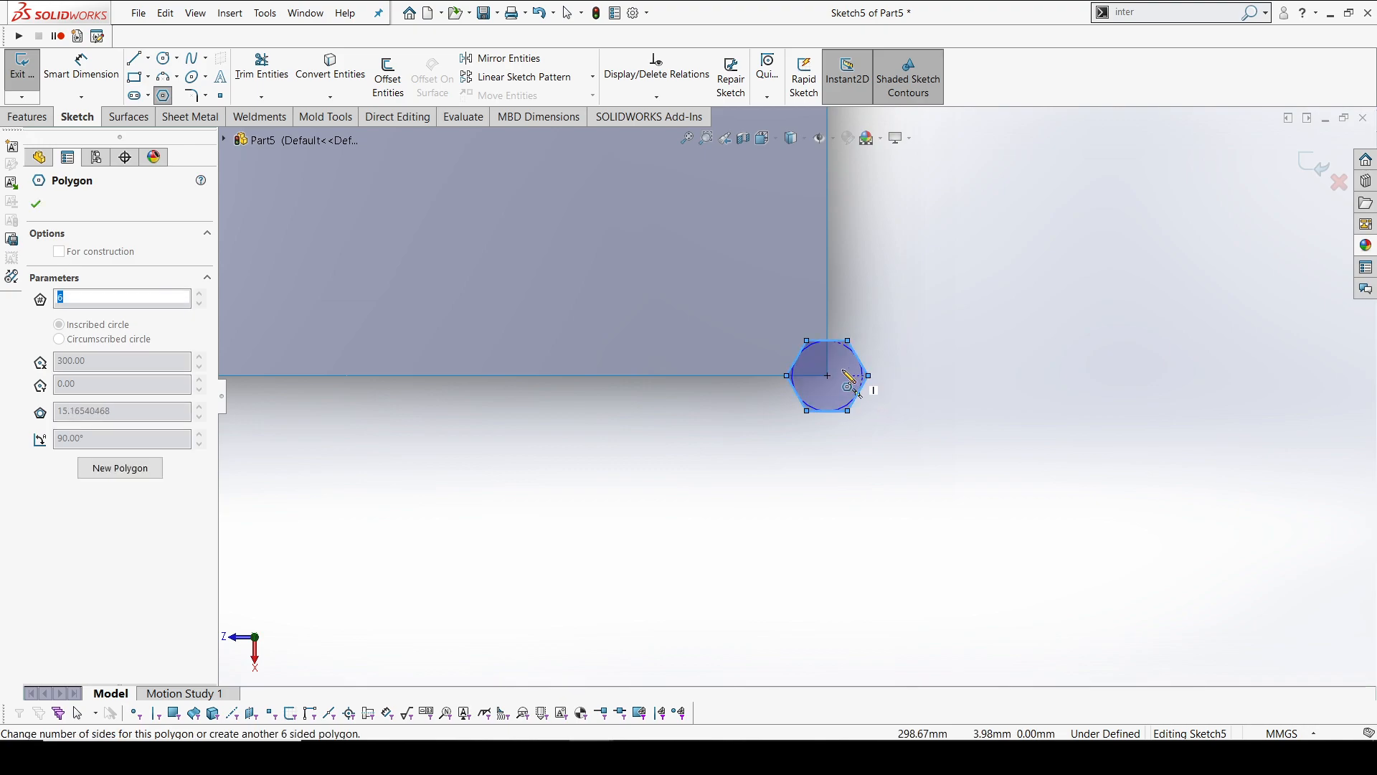
pyautogui.scroll(5, 832, 358)
pyautogui.press('Escape')
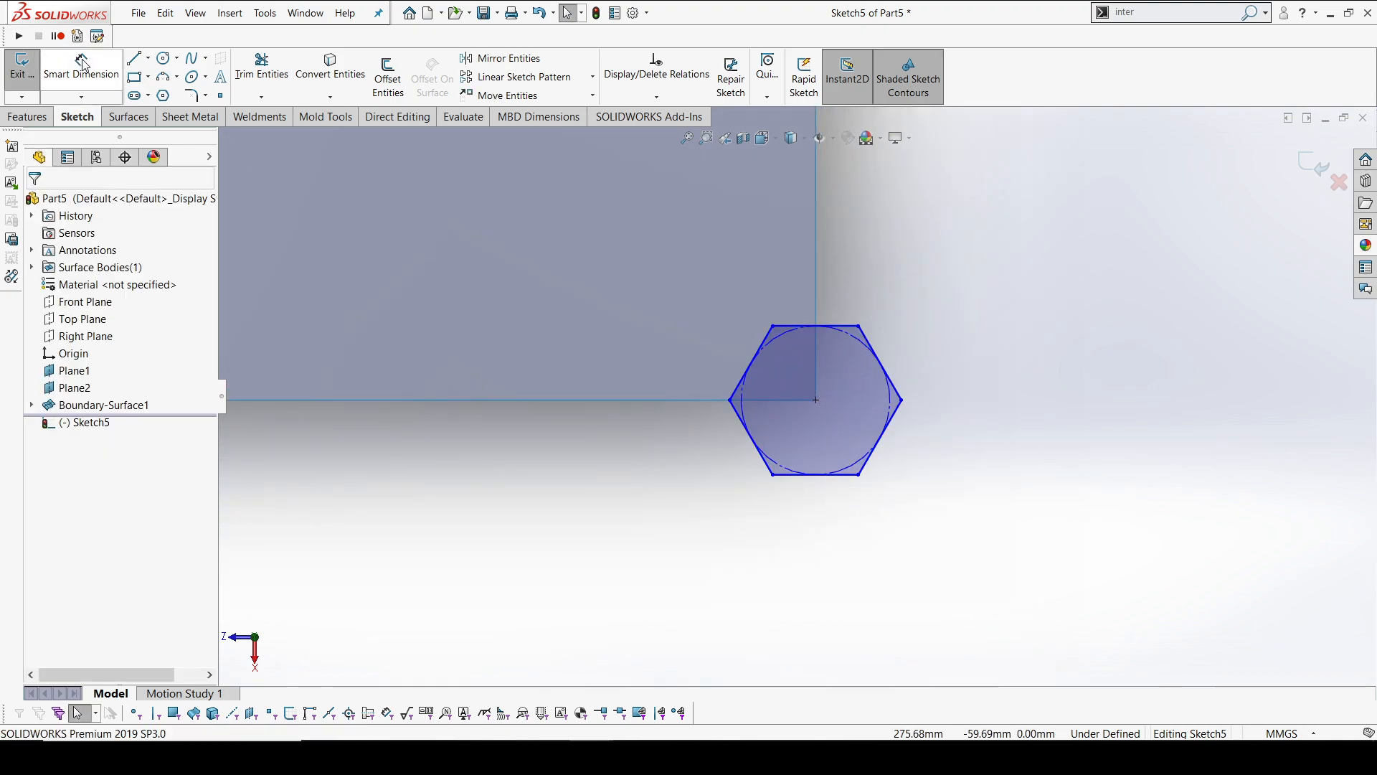
# Dimension the diameter of the hexagon's construction circle as 15.15 mm
pyautogui.click(81, 64)
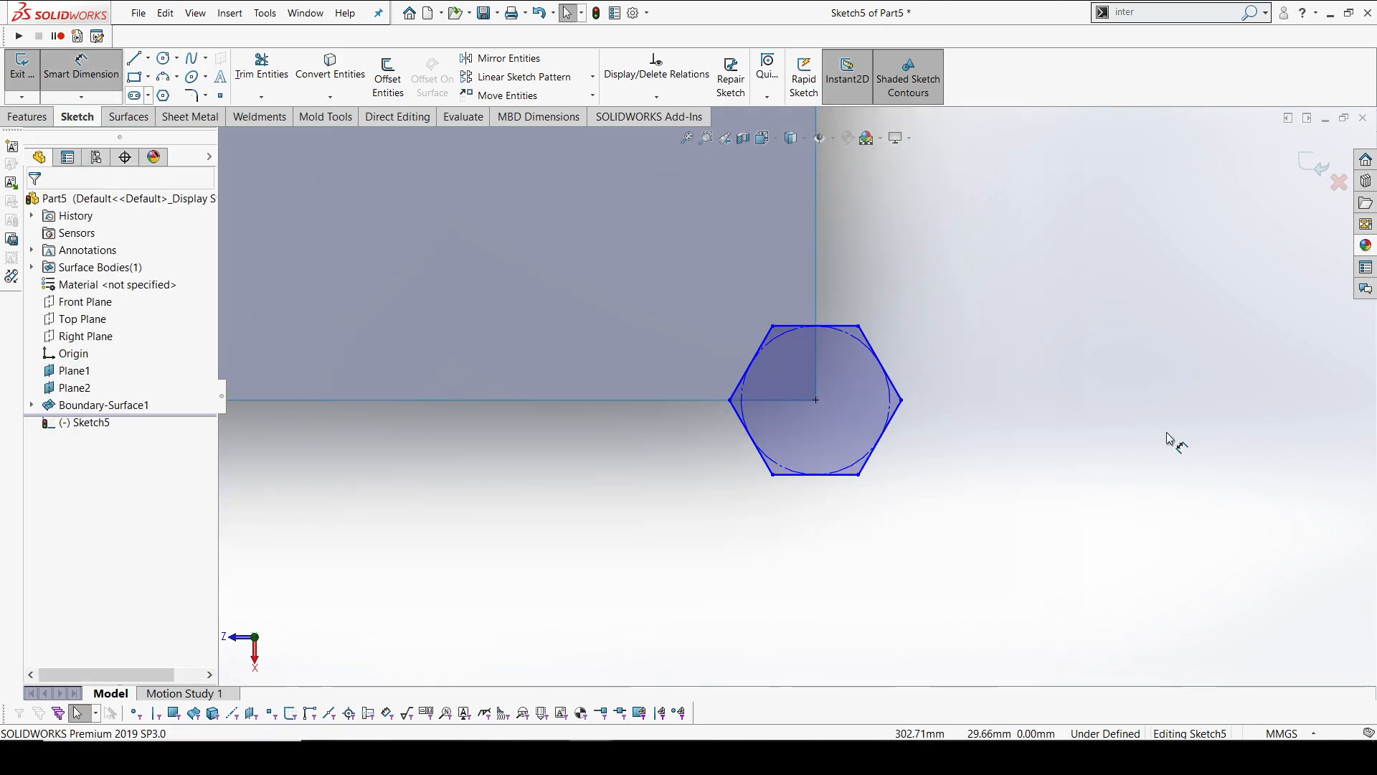
pyautogui.click(900, 406)
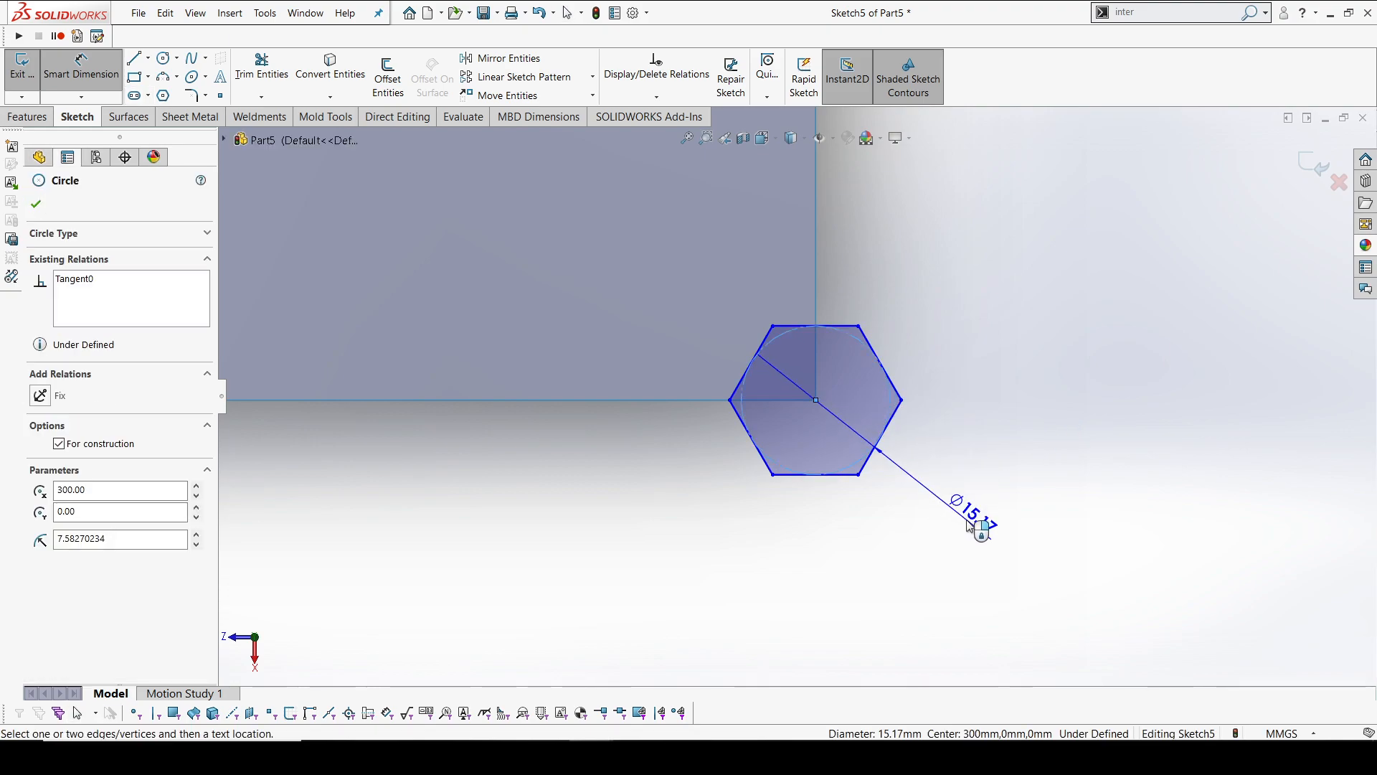
pyautogui.click(969, 527)
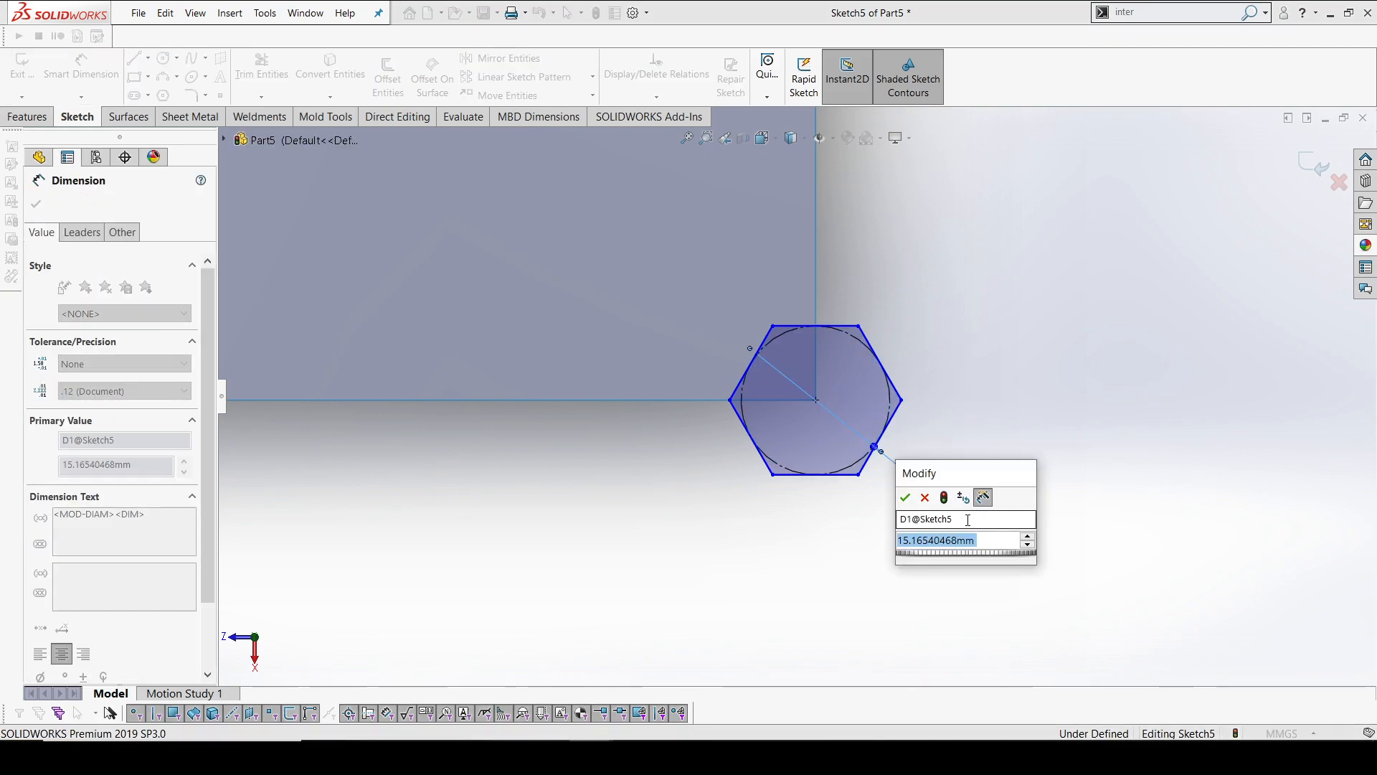
pyautogui.write('15.75')
pyautogui.press('Return')
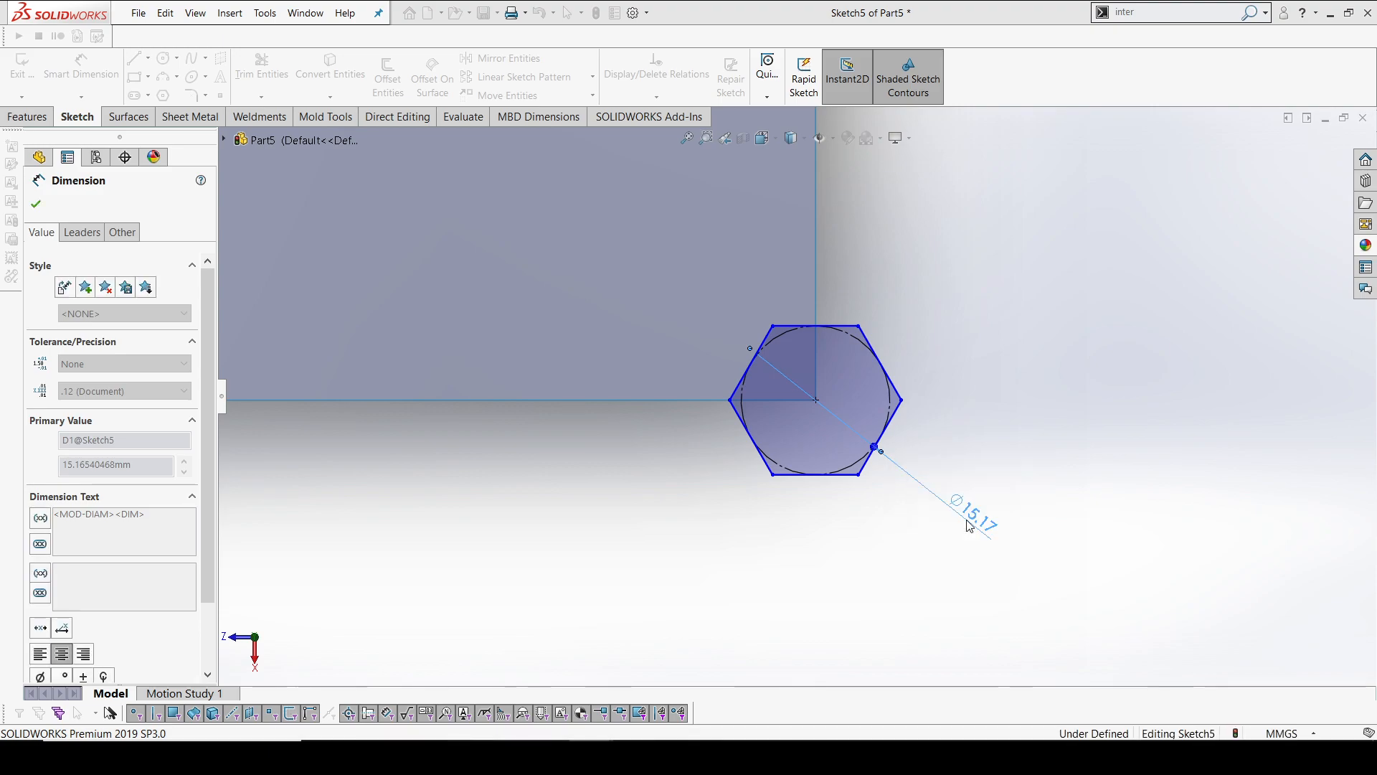
pyautogui.click(970, 398)
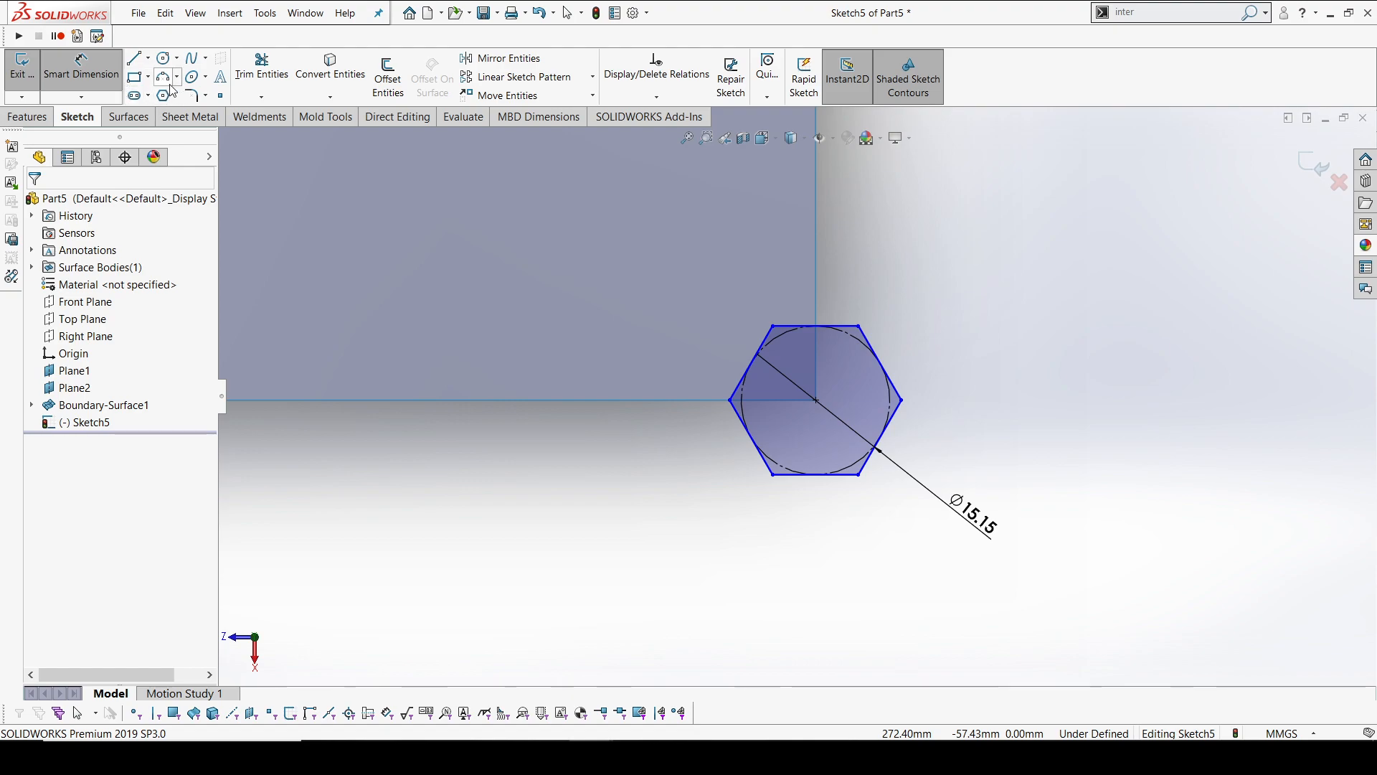
pyautogui.press('Escape')
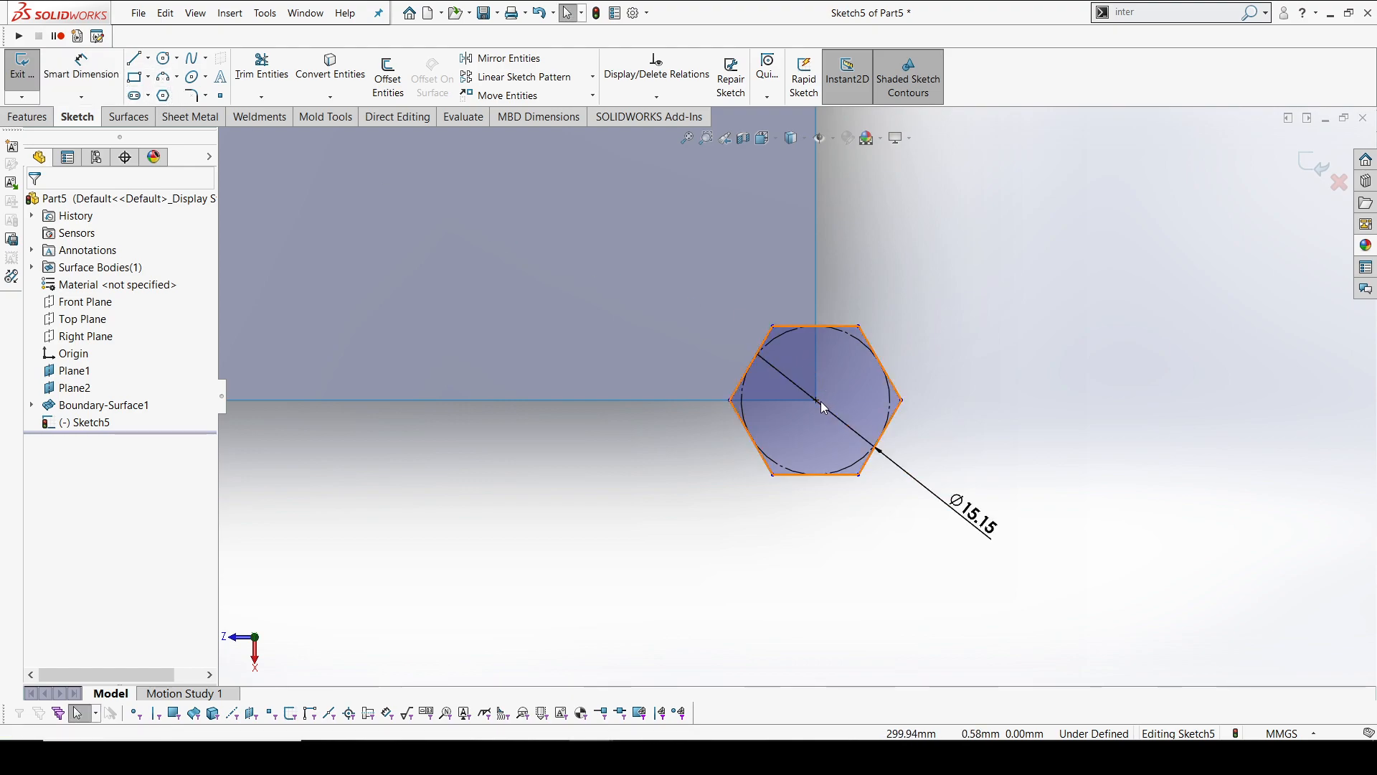
# Fix the hexagon's orientation by adding a Vertical relation to its upper edge
pyautogui.click(818, 400)
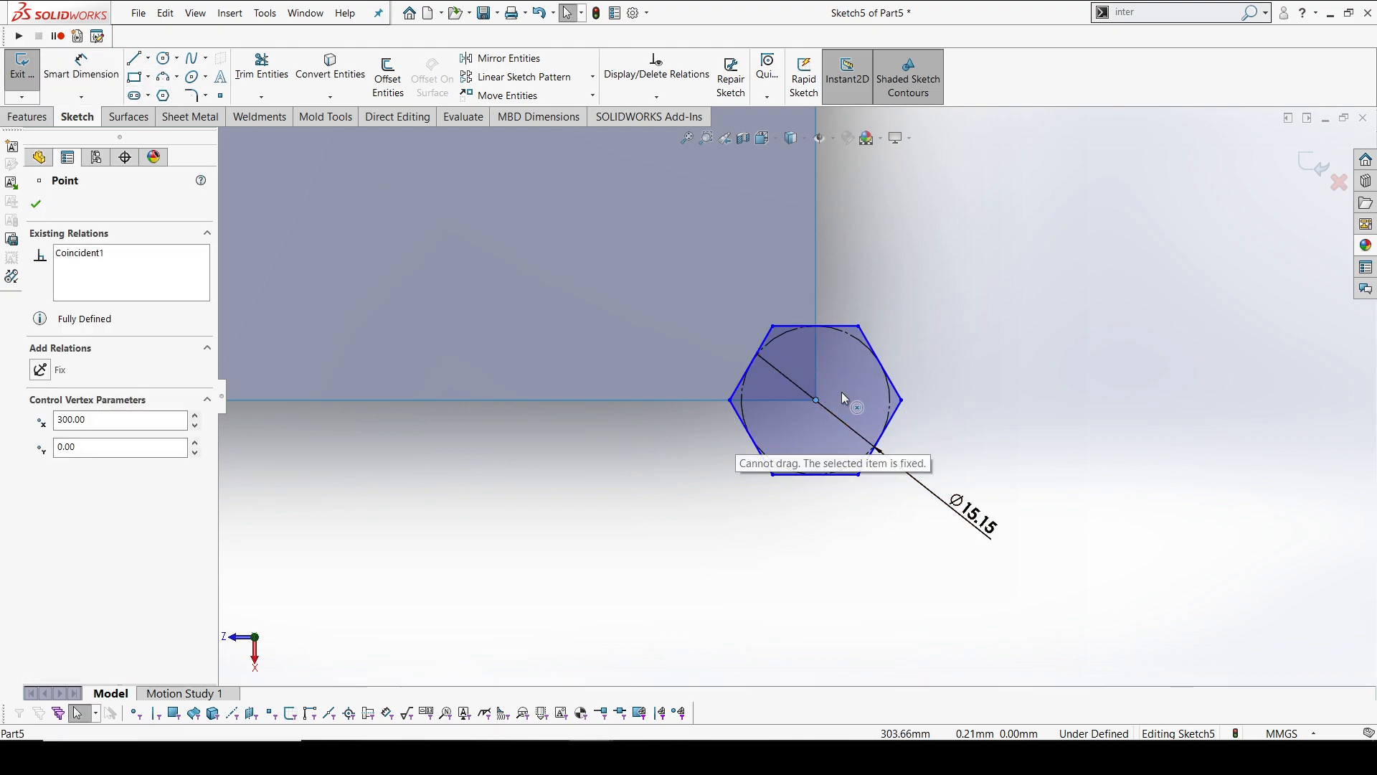
pyautogui.click(825, 327)
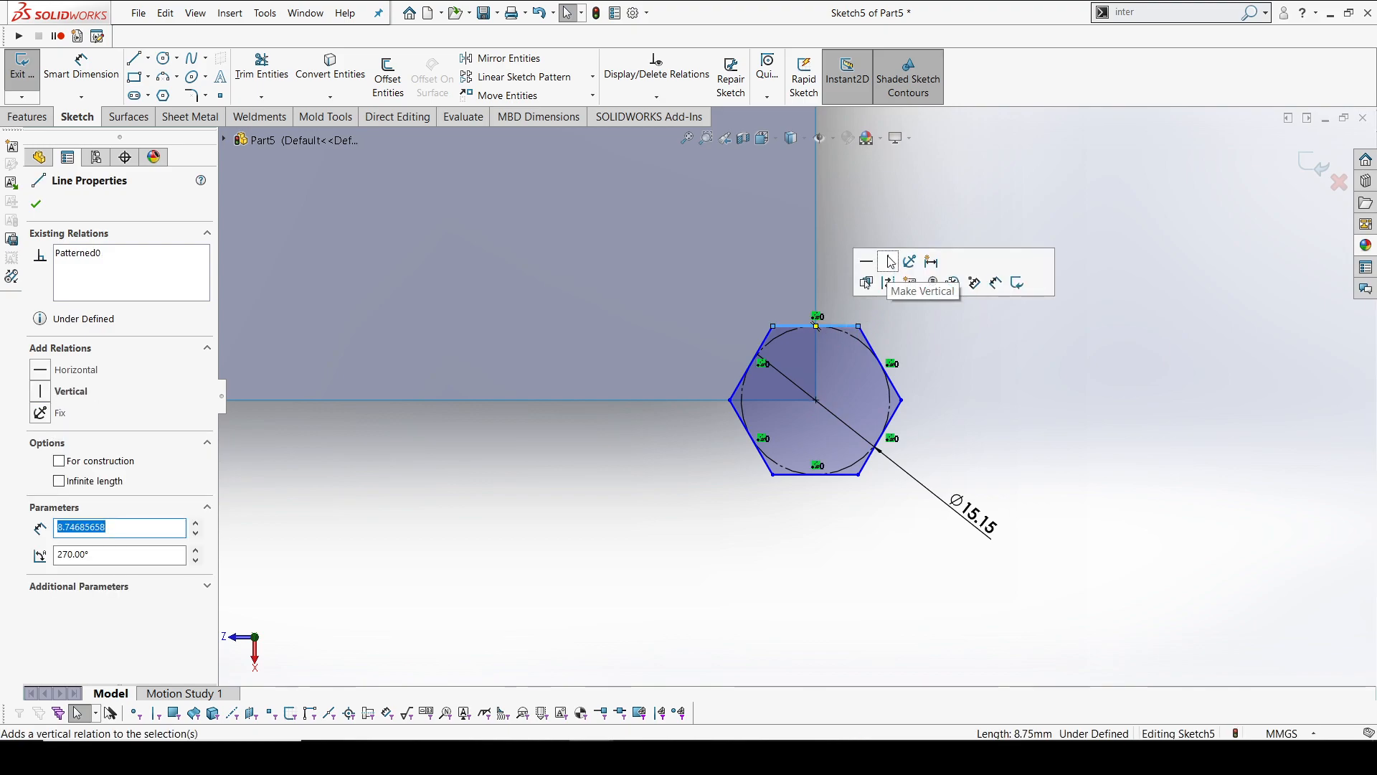
pyautogui.click(867, 261)
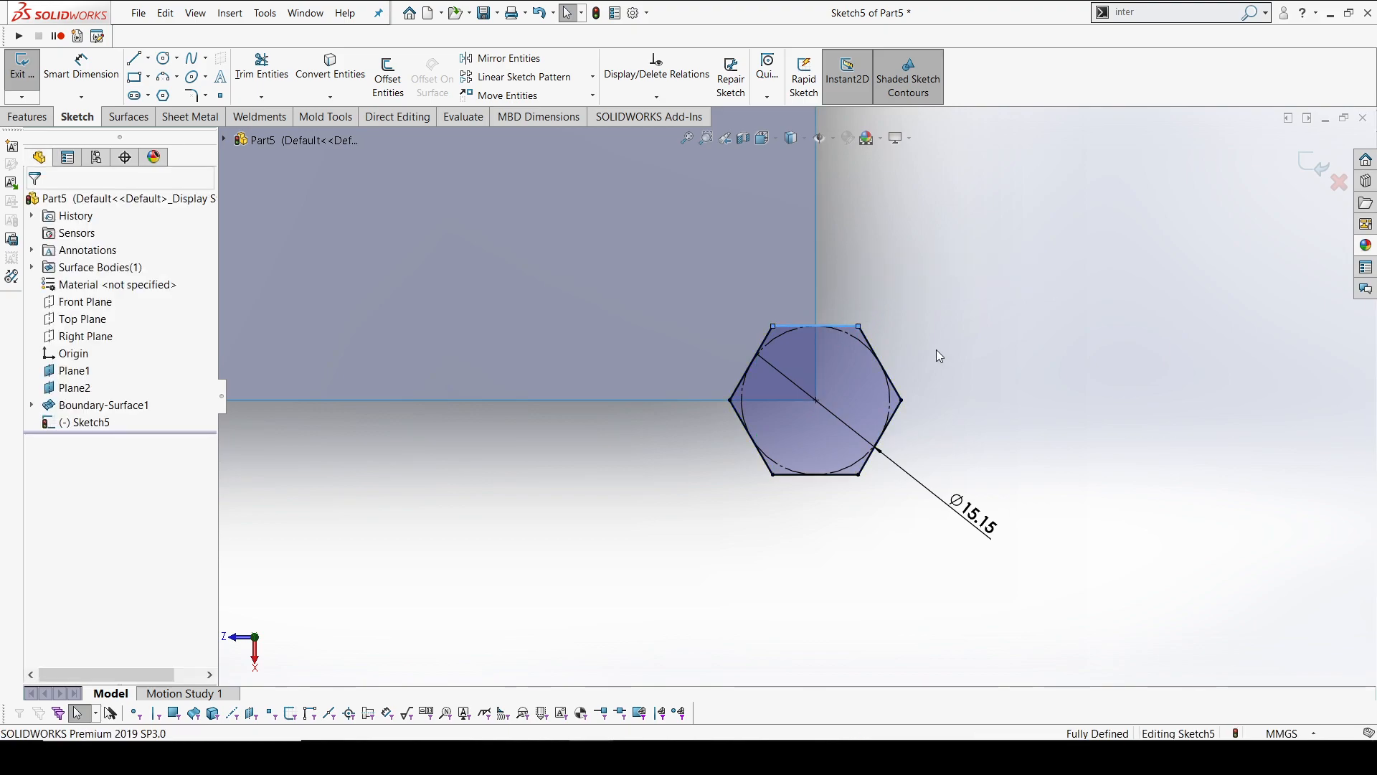
# Sketch a second hexagon, about 14.6 mm across flats, below and left of the first and shift it slightly away from the surface edge
pyautogui.click(163, 95)
pyautogui.click(660, 466)
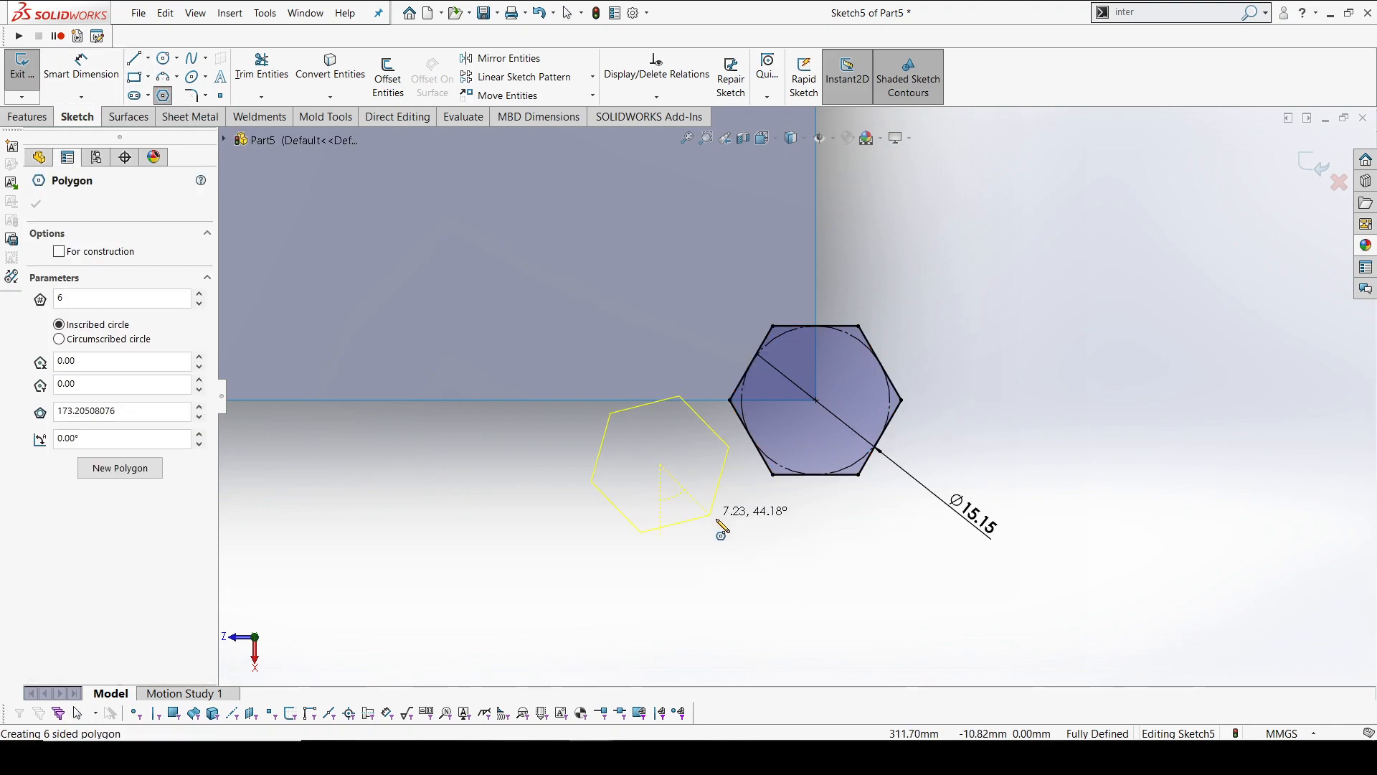
pyautogui.click(743, 464)
pyautogui.press('Escape')
pyautogui.moveTo(661, 468); pyautogui.dragTo(682, 496)
pyautogui.click(883, 556)
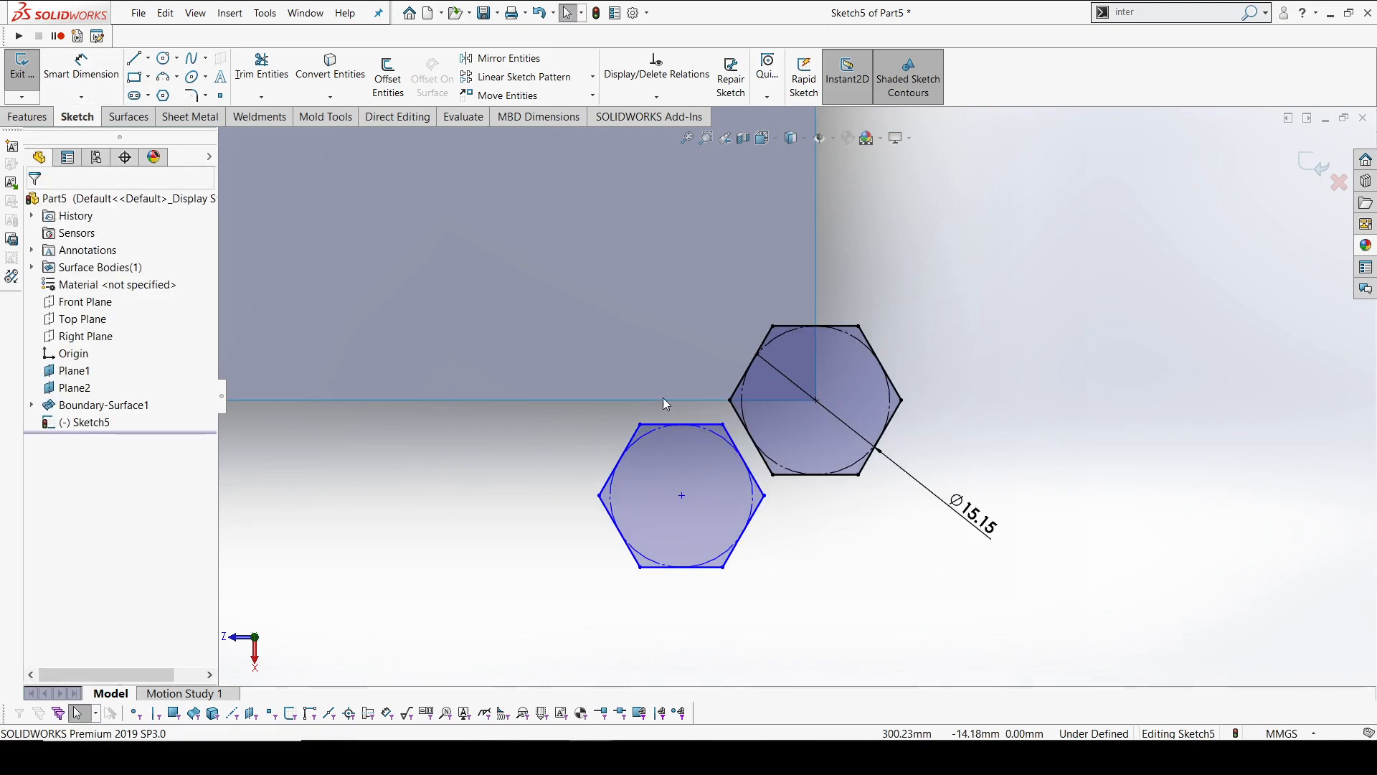
# Make the facing slanted edges of the two hexagons parallel
pyautogui.click(763, 452)
pyautogui.press('Escape')
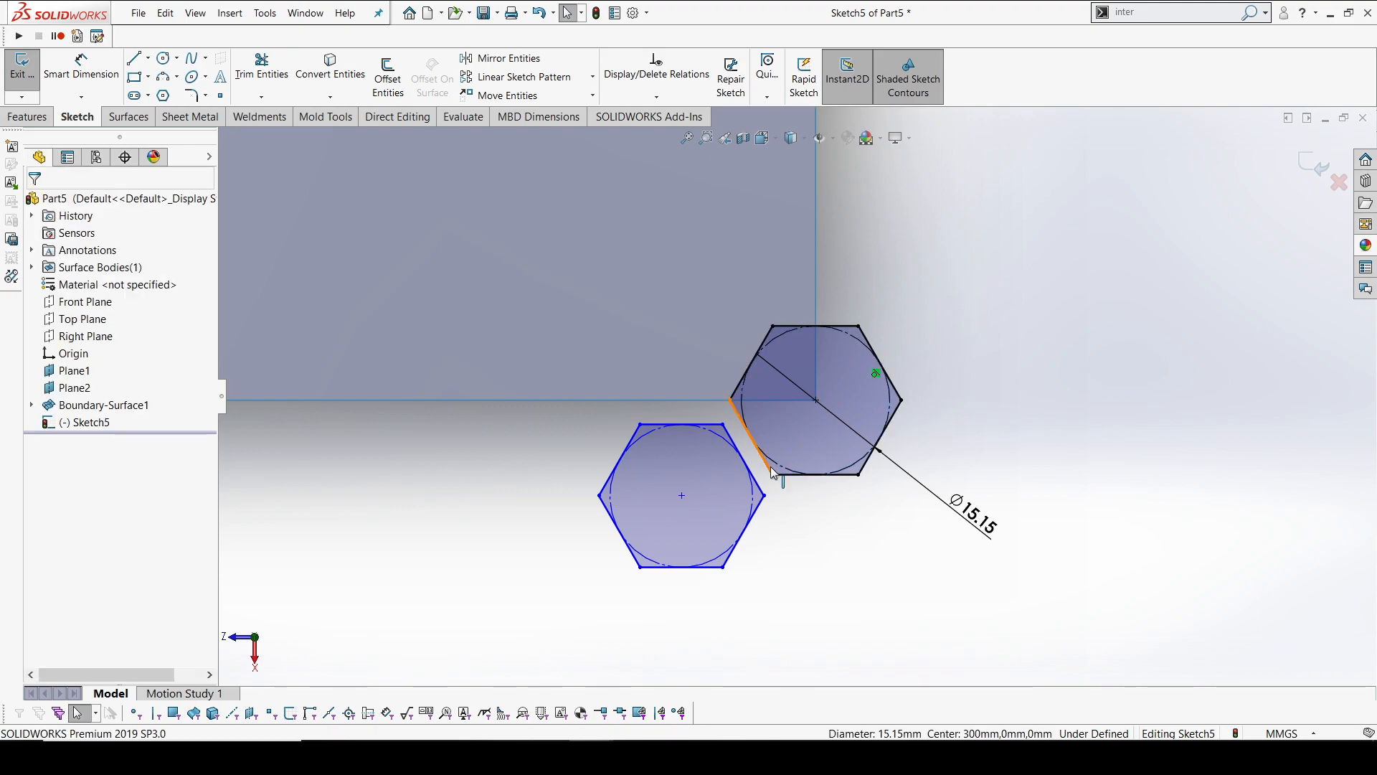
pyautogui.click(758, 484)
pyautogui.keyDown('ctrl'); pyautogui.click(759, 486); pyautogui.keyUp('ctrl')
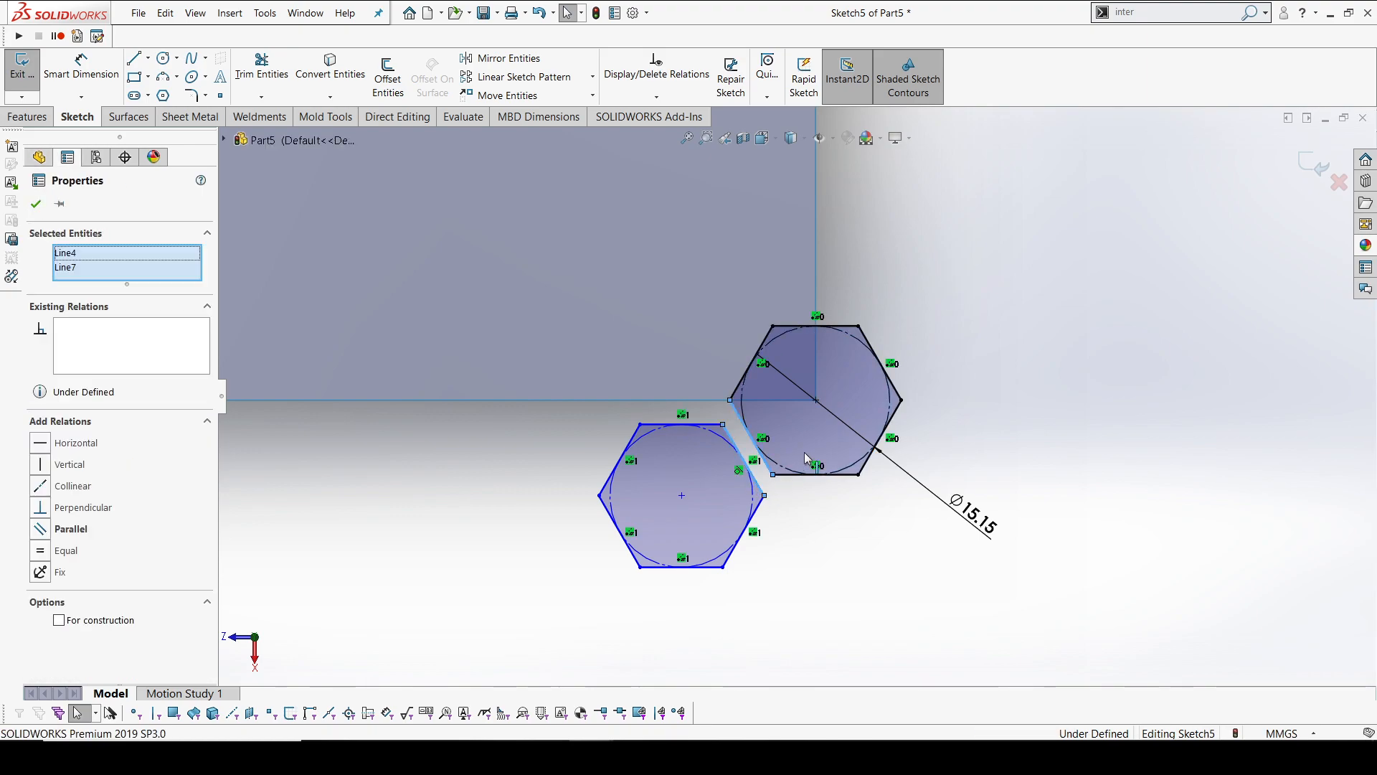
pyautogui.click(881, 421)
pyautogui.click(793, 567)
# Dimension the gap between the second hexagon's facing edge and the first hexagon's lower-left corner as 2 mm
pyautogui.click(61, 66)
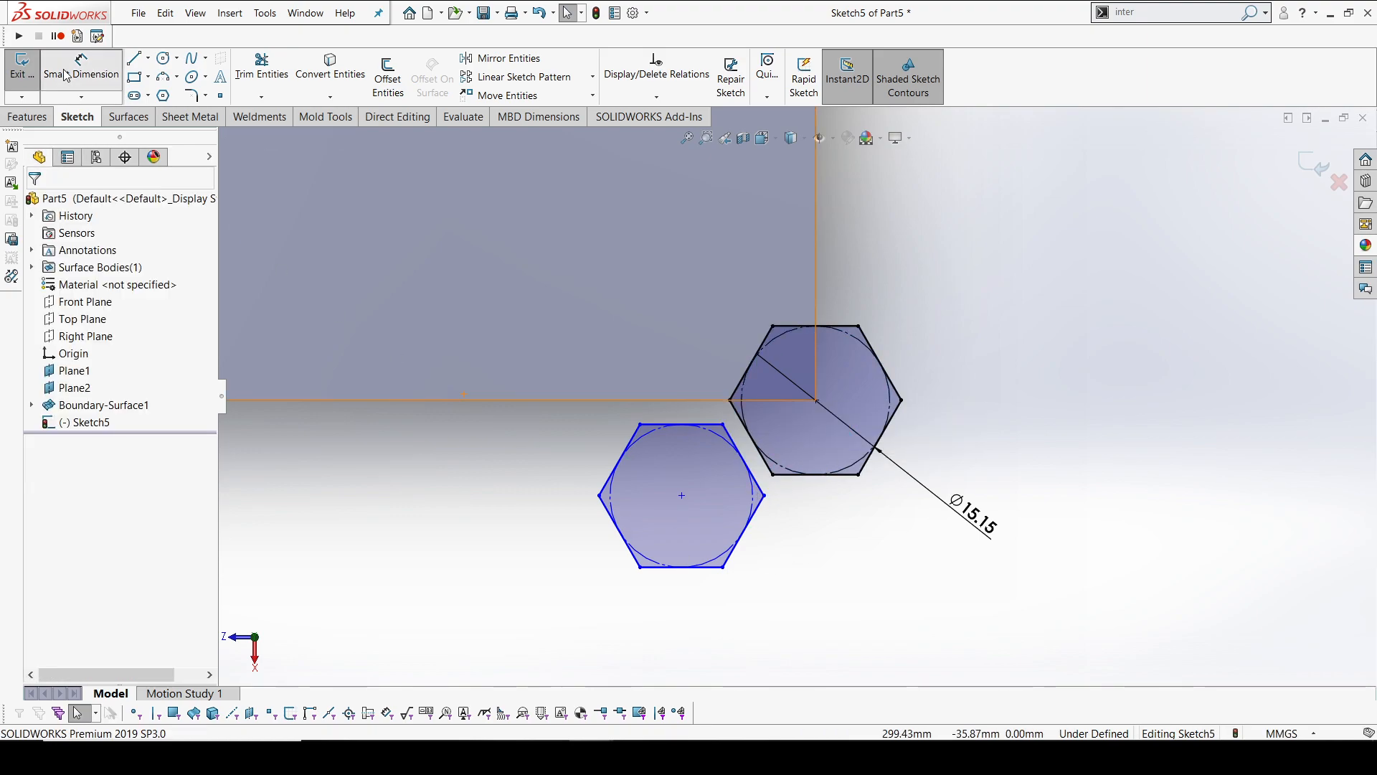
pyautogui.click(767, 480)
pyautogui.click(771, 474)
pyautogui.scroll(-3, 773, 472)
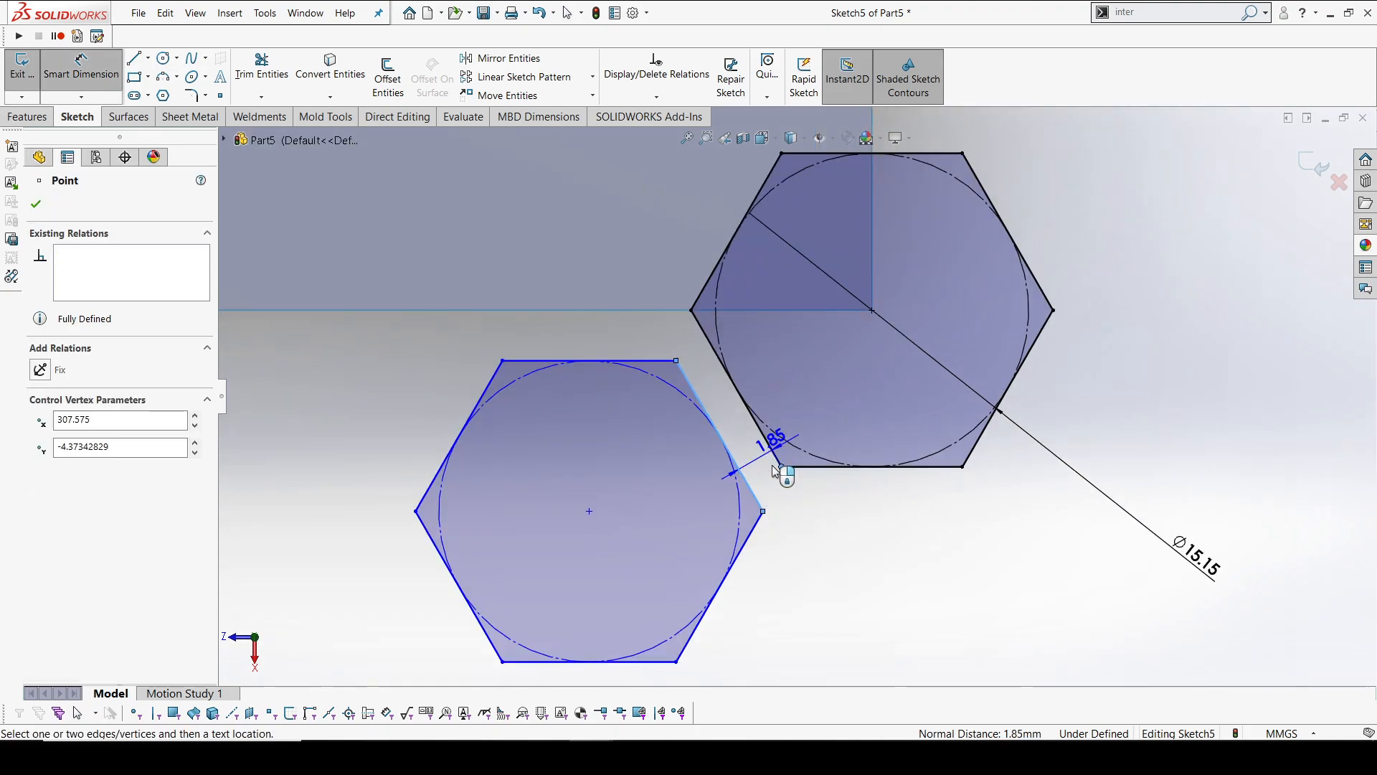
pyautogui.click(751, 460)
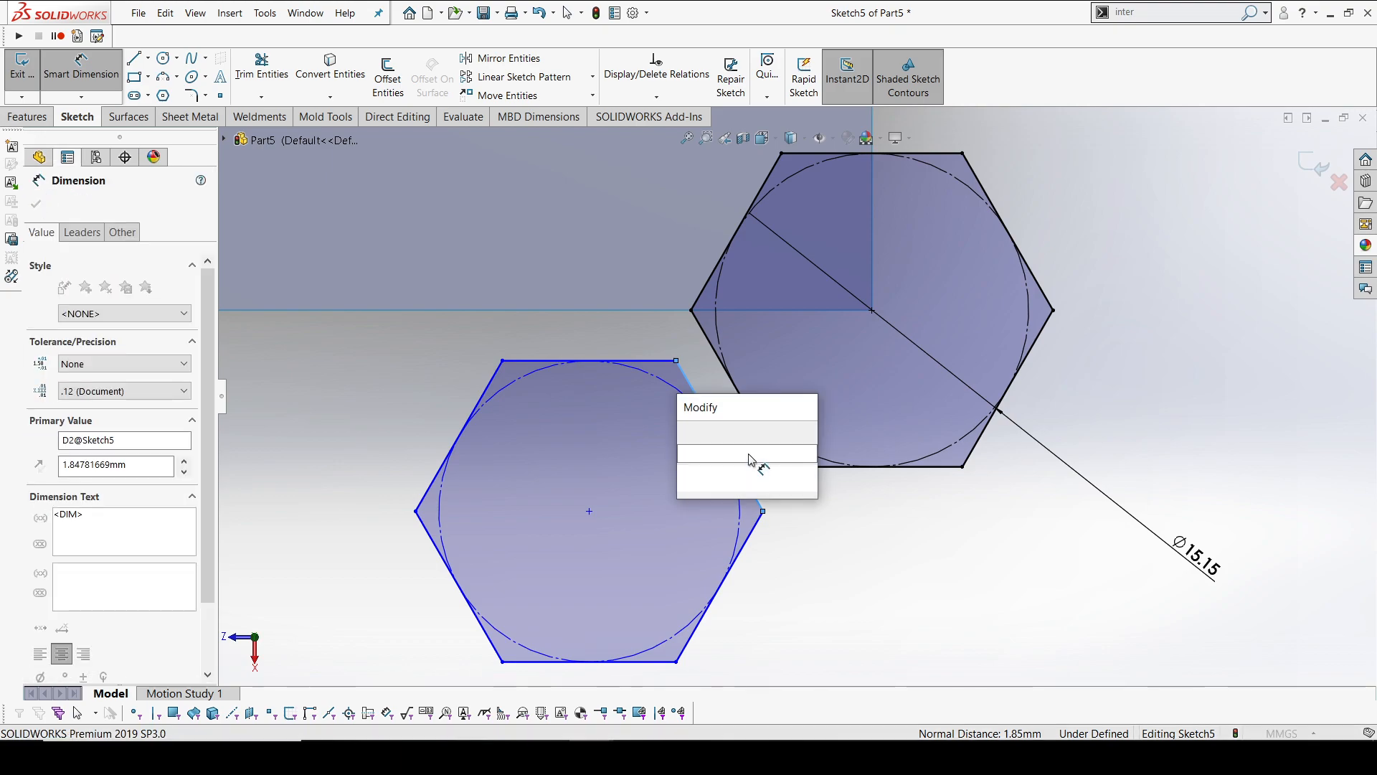
pyautogui.write('2')
pyautogui.press('Return')
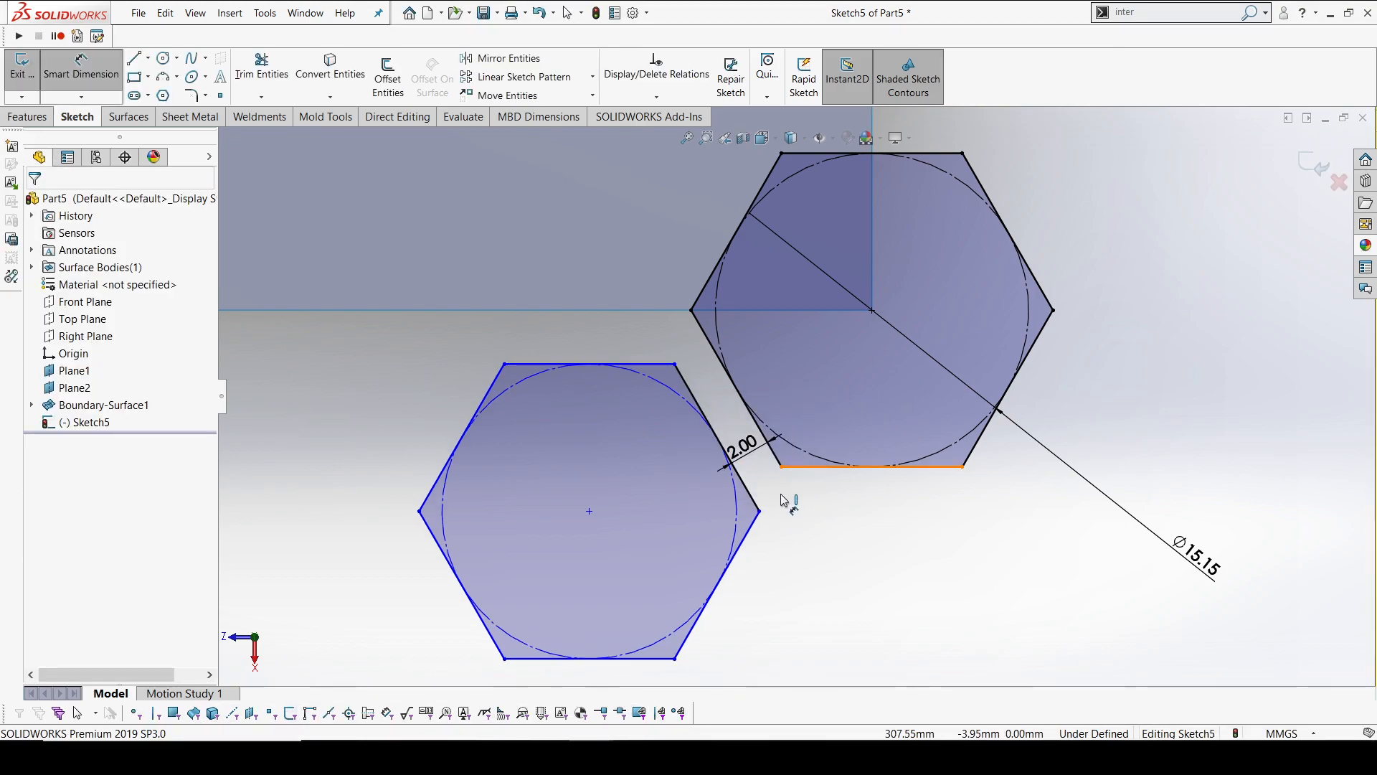
# Dimension the offset from the first hexagon's bottom edge to the second hexagon's right corner as 1 mm
pyautogui.click(794, 470)
pyautogui.click(759, 510)
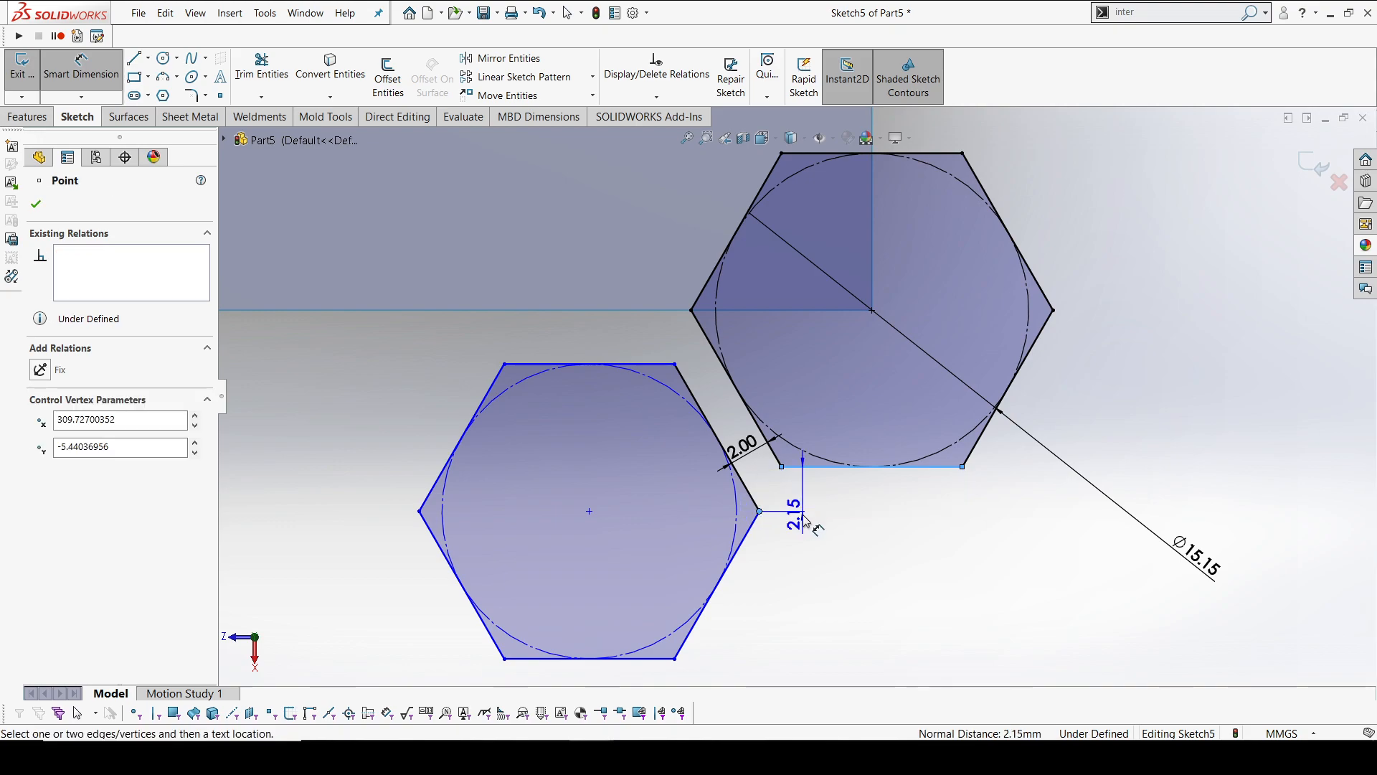
pyautogui.click(814, 566)
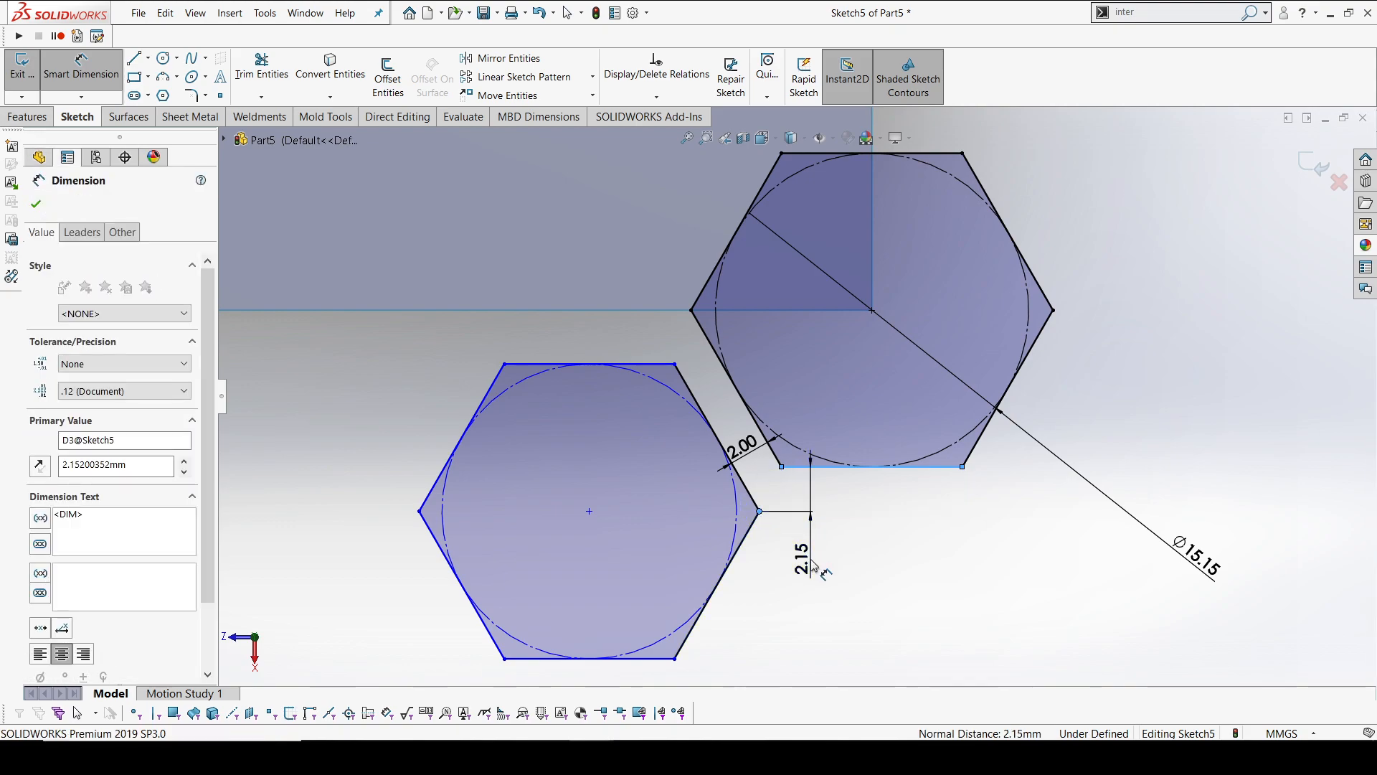
pyautogui.write('1')
pyautogui.press('Return')
pyautogui.press('Escape')
pyautogui.press('Escape')
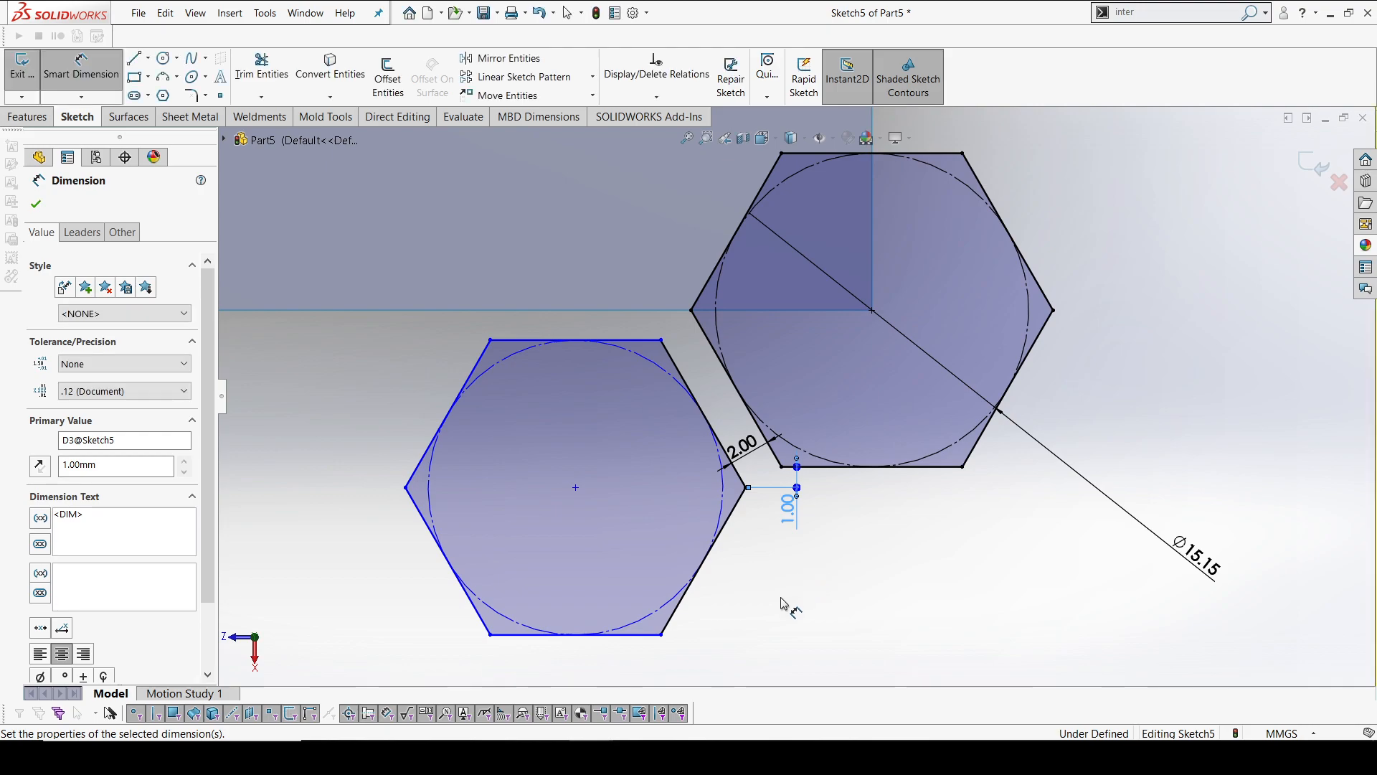
# Make the inscribed construction circles of the two hexagons equal and exit the sketch
pyautogui.click(652, 343)
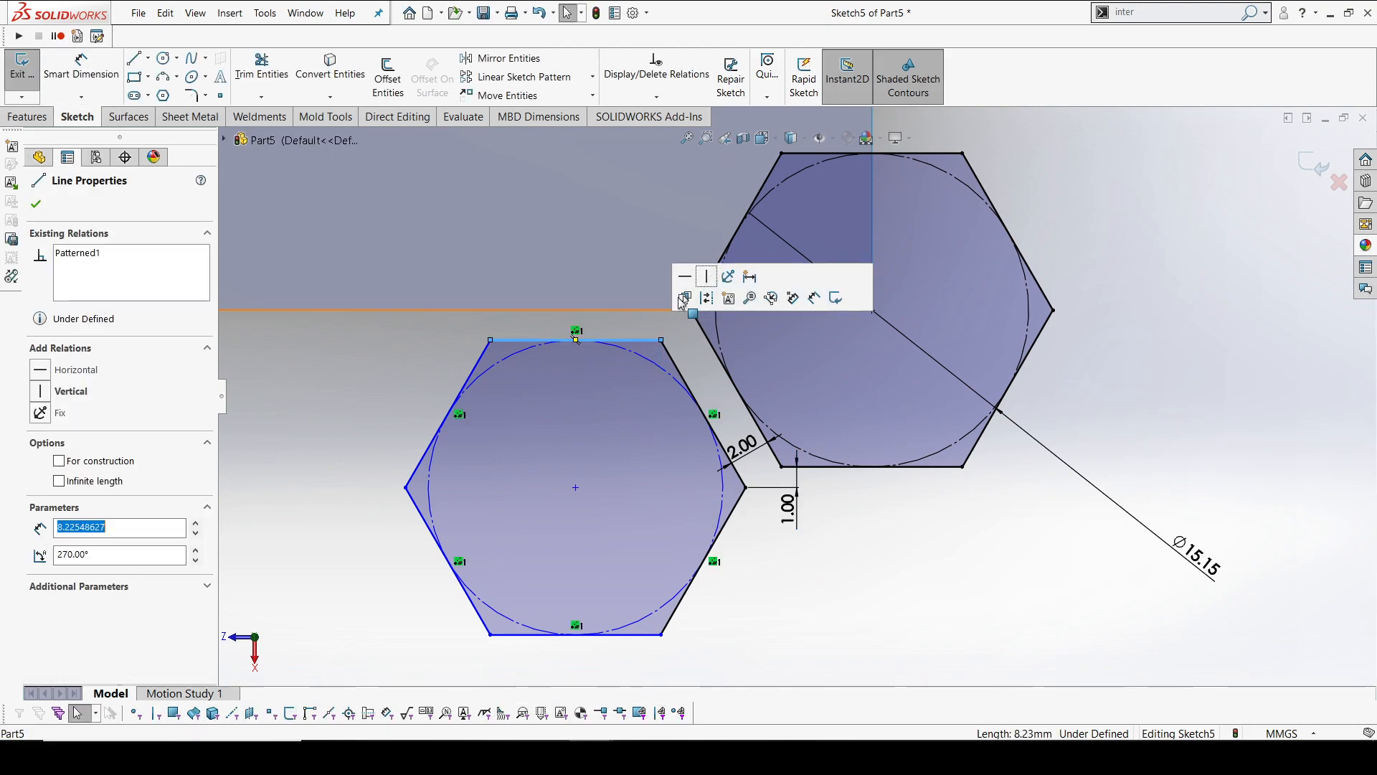
pyautogui.click(924, 545)
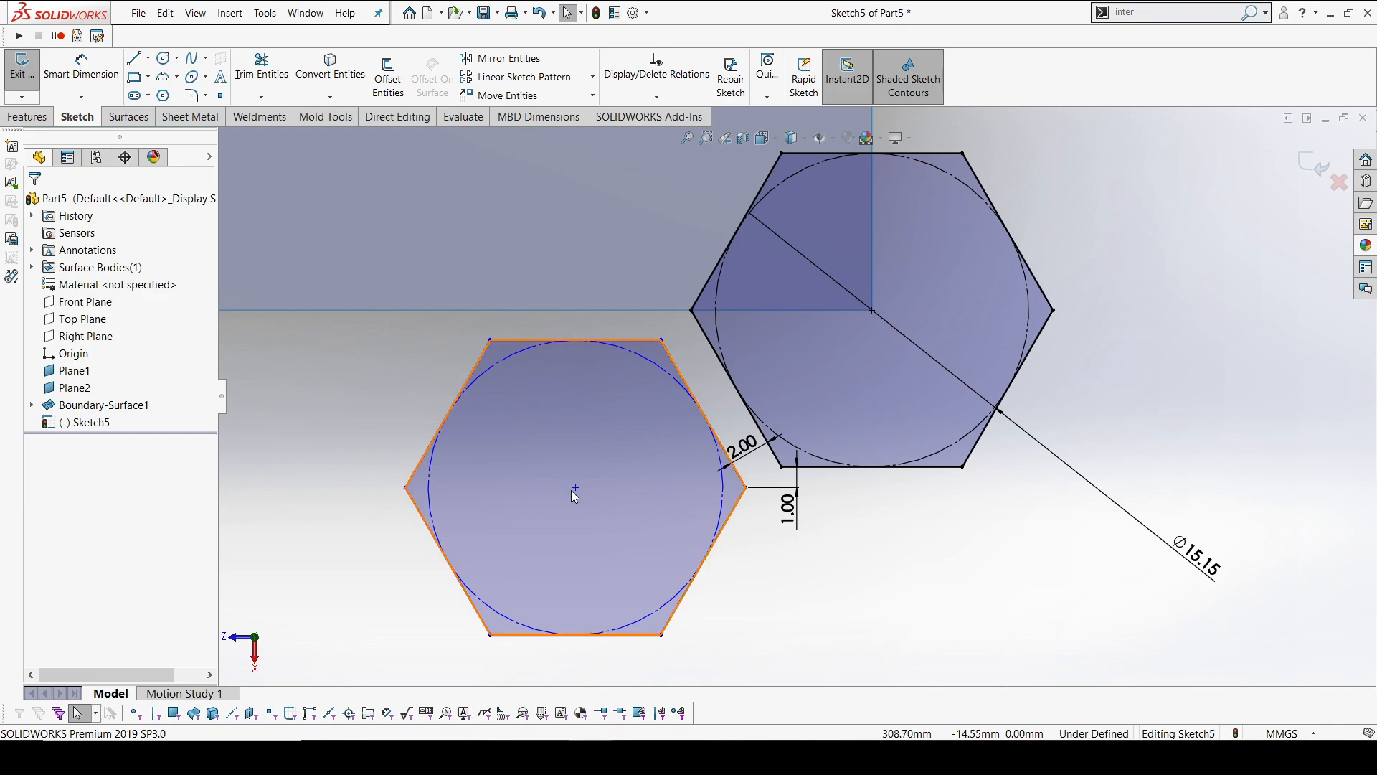
pyautogui.click(657, 371)
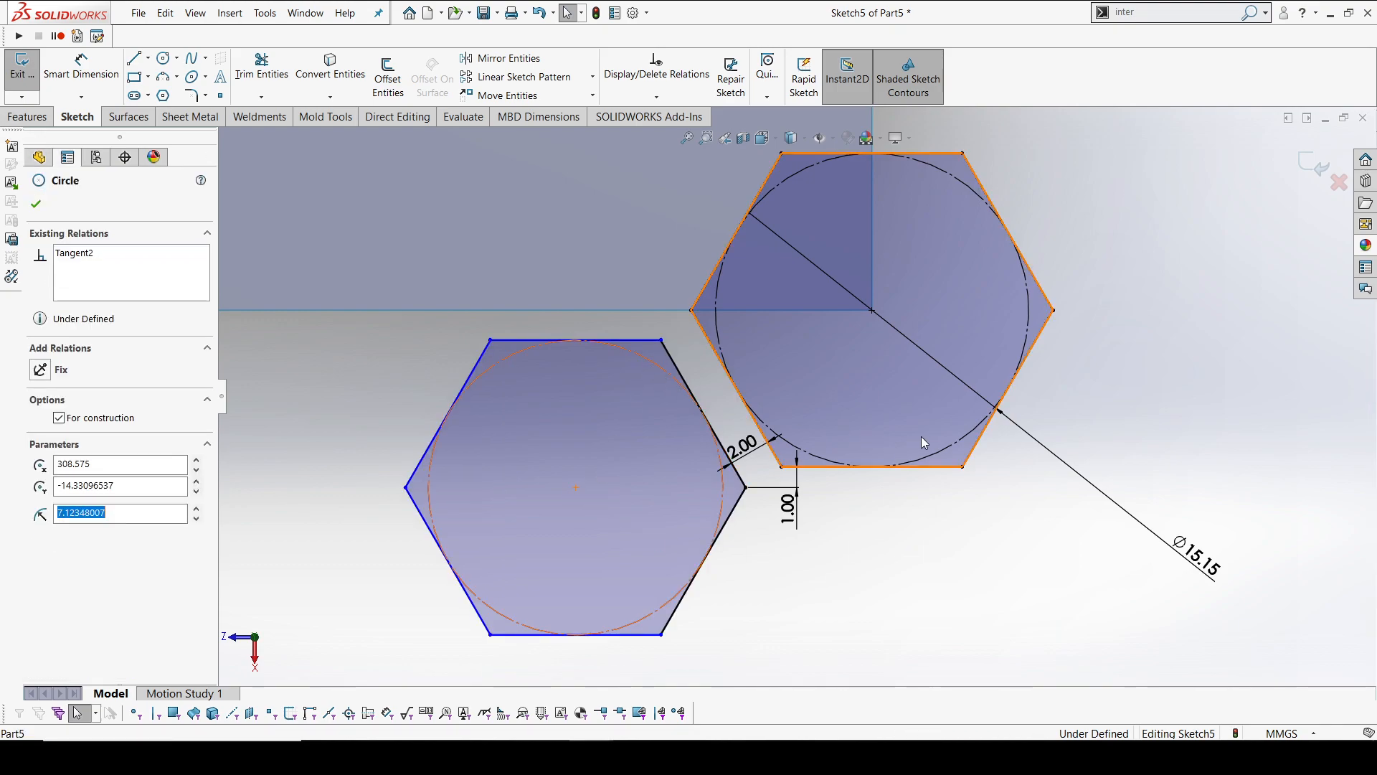
pyautogui.keyDown('ctrl'); pyautogui.click(956, 449); pyautogui.keyUp('ctrl')
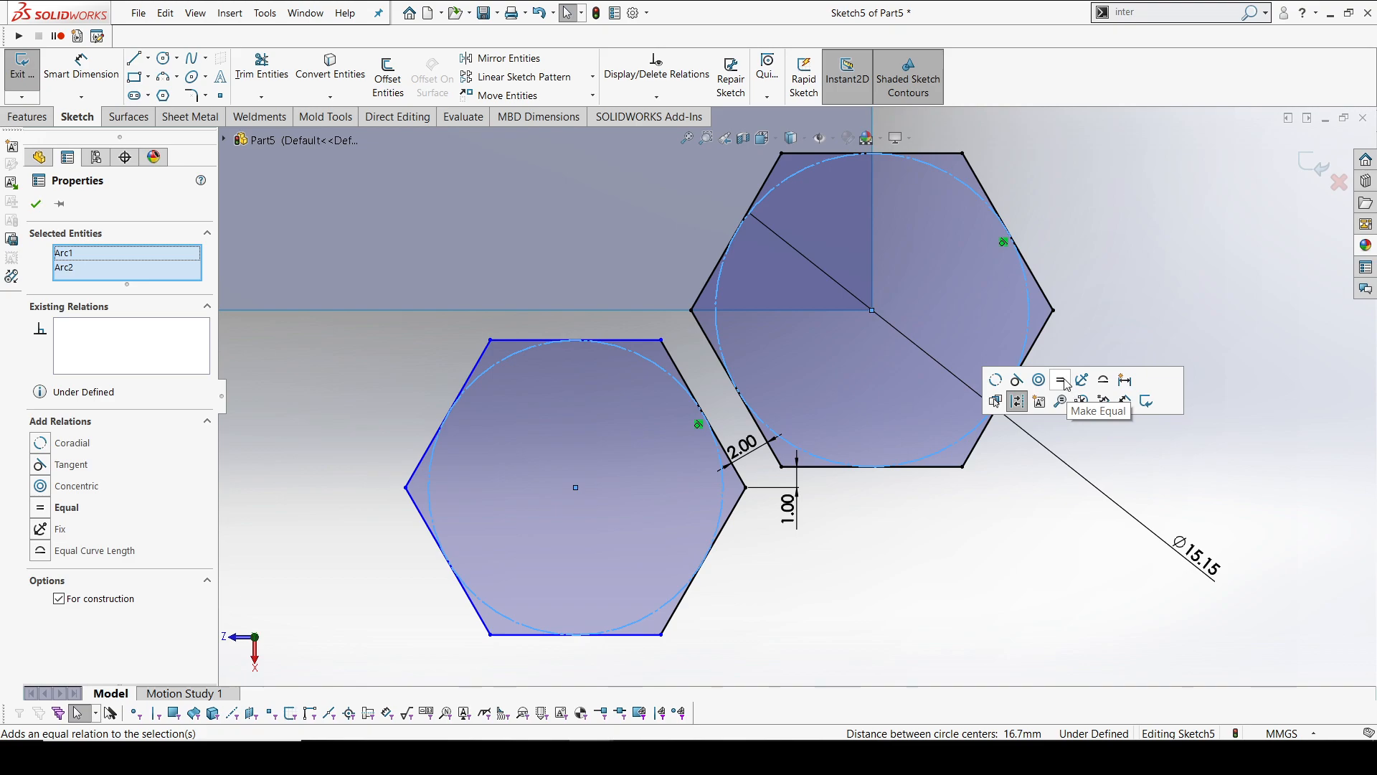
pyautogui.click(1054, 402)
pyautogui.press('Escape')
pyautogui.scroll(5, 789, 398)
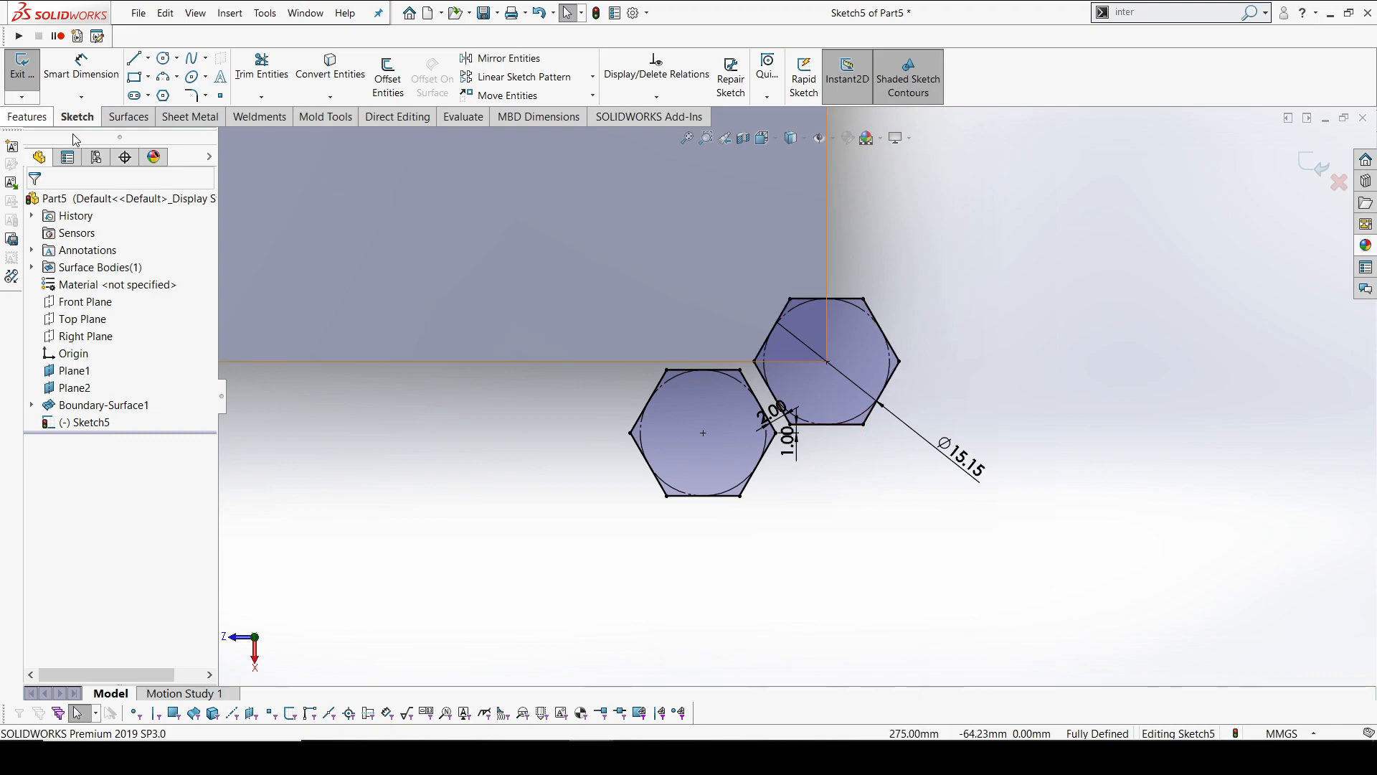
pyautogui.click(1316, 166)
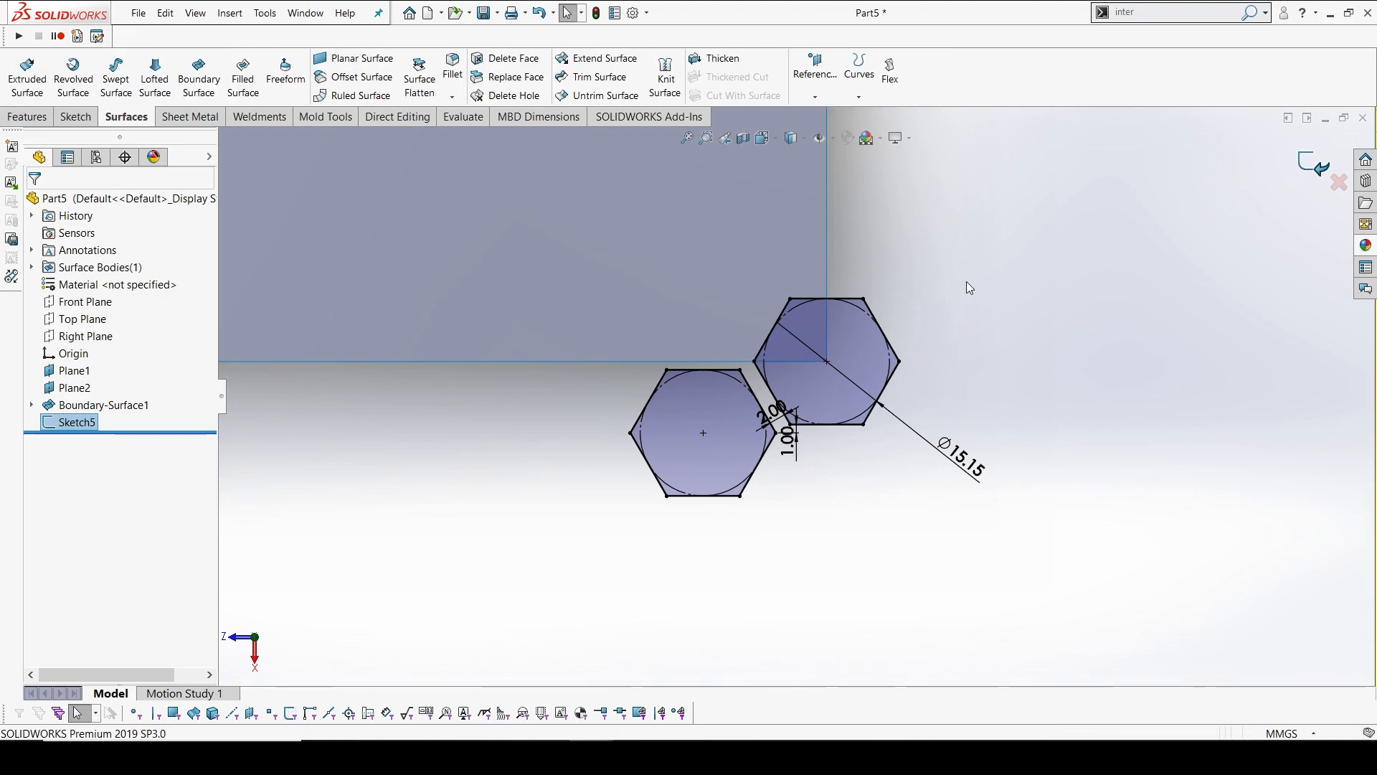
# Start a boss extrude of the two-hexagon sketch with a blind depth of 150 mm in the first direction
pyautogui.moveTo(937, 421)
pyautogui.mouseDown(button='middle')
pyautogui.moveTo(894, 452)
pyautogui.moveTo(882, 316)
pyautogui.moveTo(749, 327)
pyautogui.moveTo(756, 292)
pyautogui.moveTo(710, 308)
pyautogui.mouseUp(button='middle')
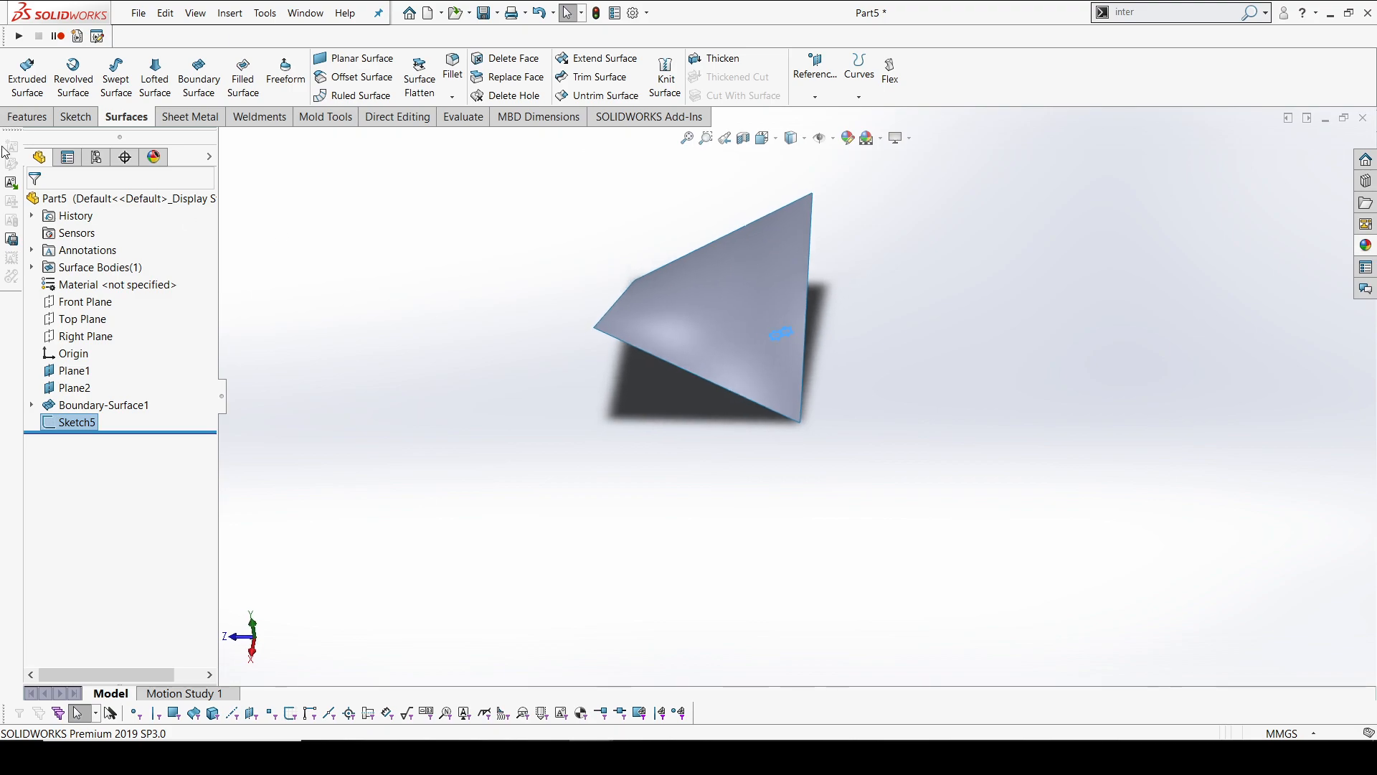
pyautogui.click(27, 116)
pyautogui.click(29, 72)
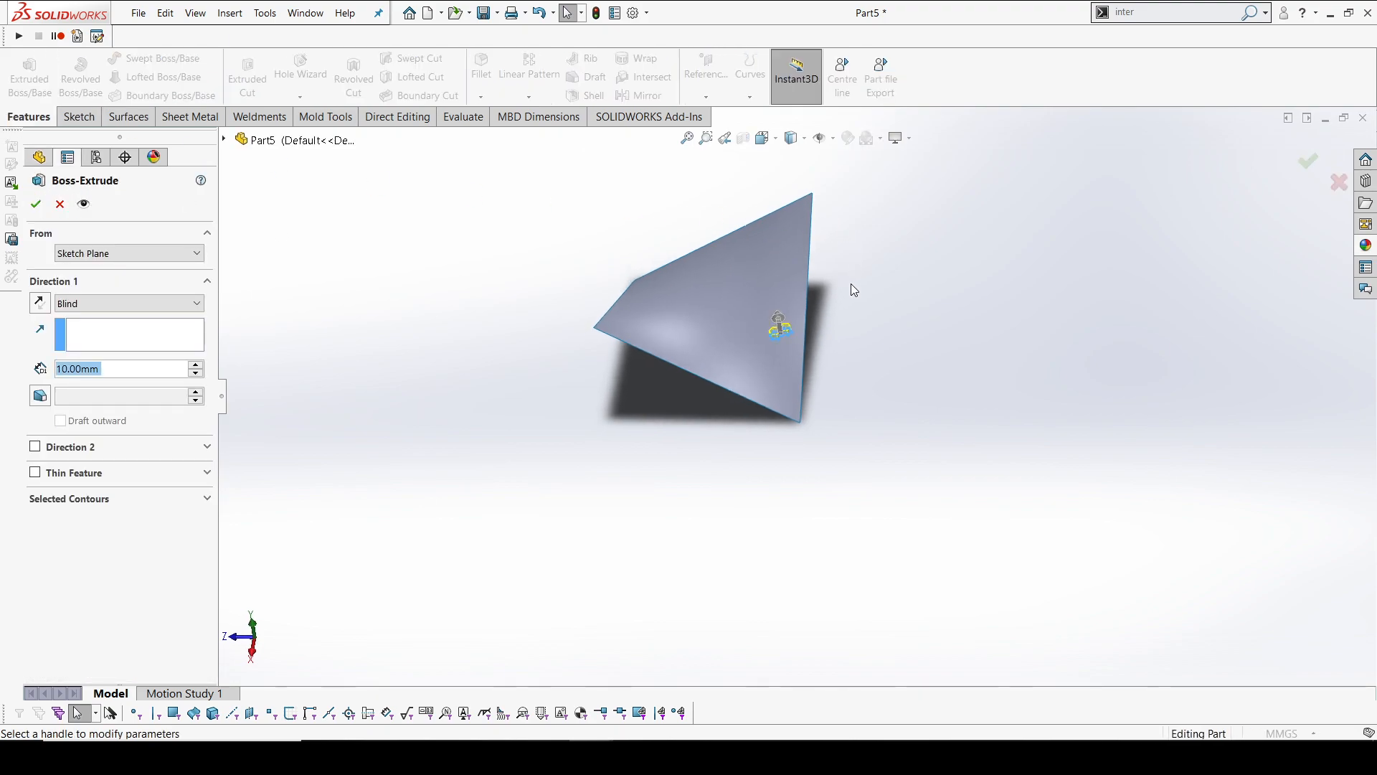
pyautogui.moveTo(822, 309)
pyautogui.mouseDown(button='middle')
pyautogui.moveTo(784, 203)
pyautogui.moveTo(787, 224)
pyautogui.mouseUp(button='middle')
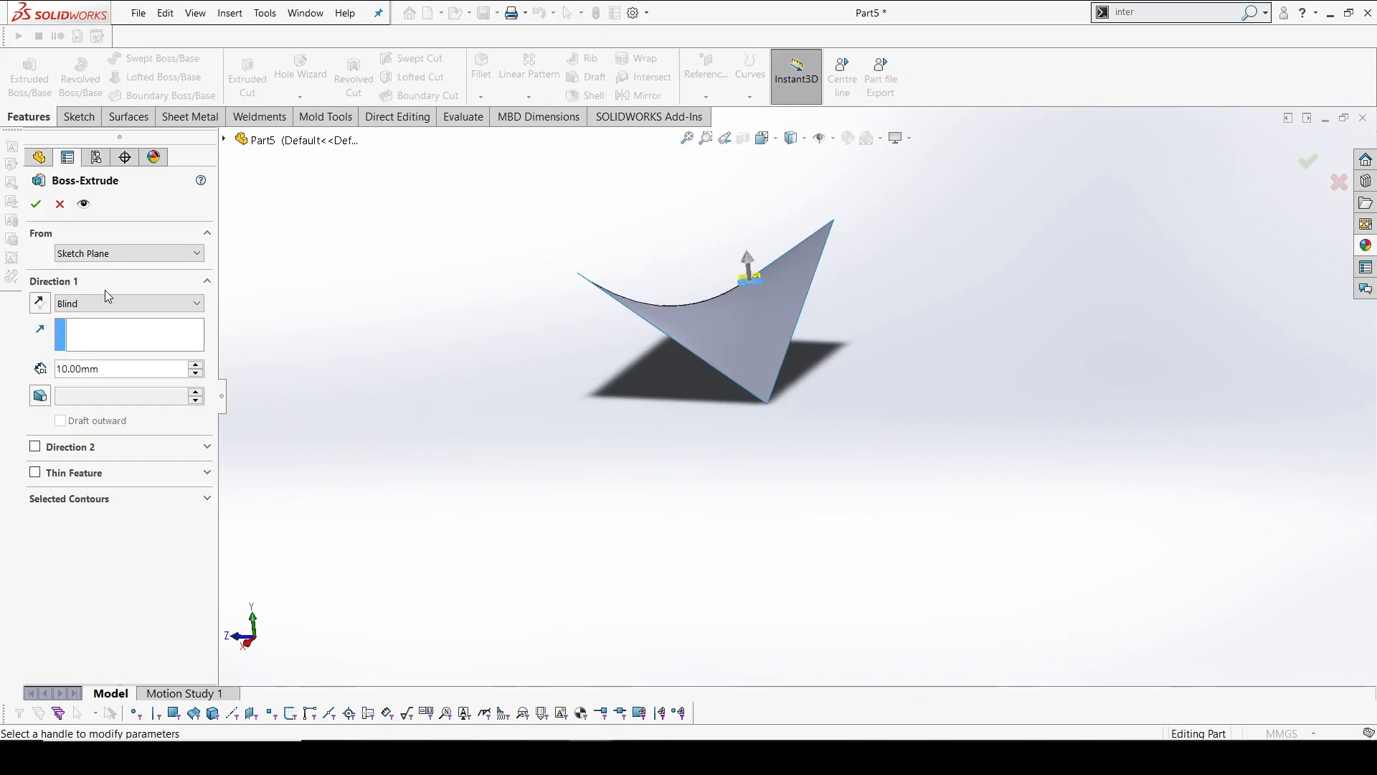
pyautogui.moveTo(749, 265); pyautogui.dragTo(741, 189)
pyautogui.write('150')
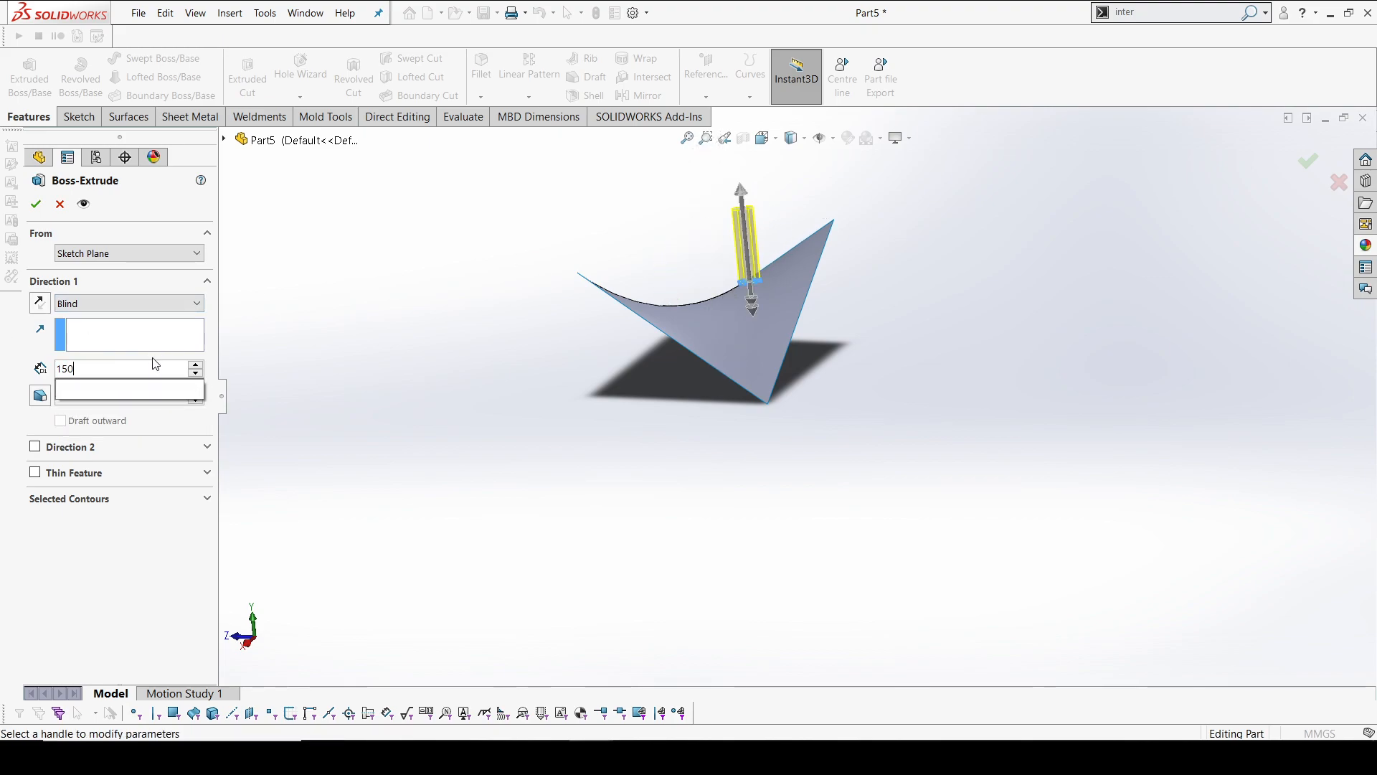
pyautogui.press('Return')
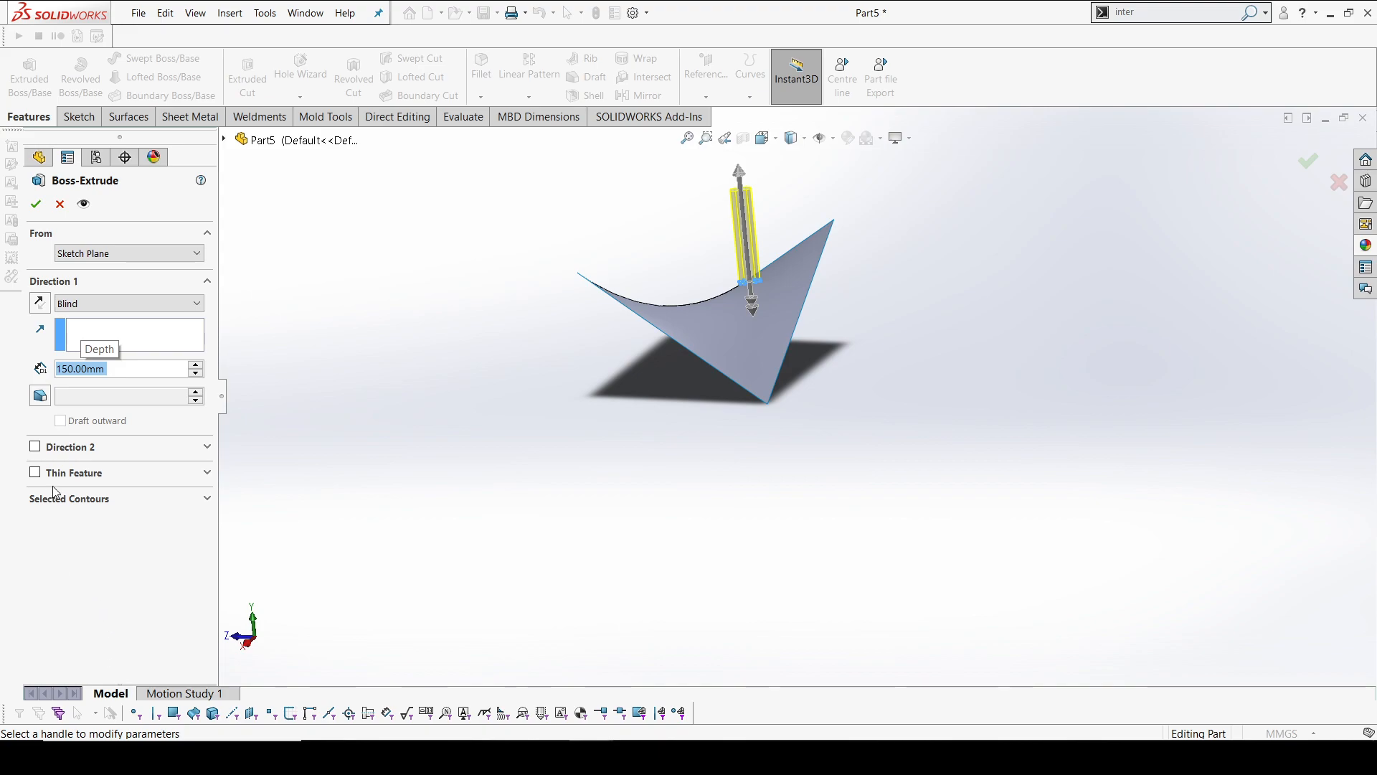
# Add a second extrude direction with a blind depth of 230 mm so the prisms pass the surface's lowest corner, and complete the extrusion
pyautogui.click(35, 448)
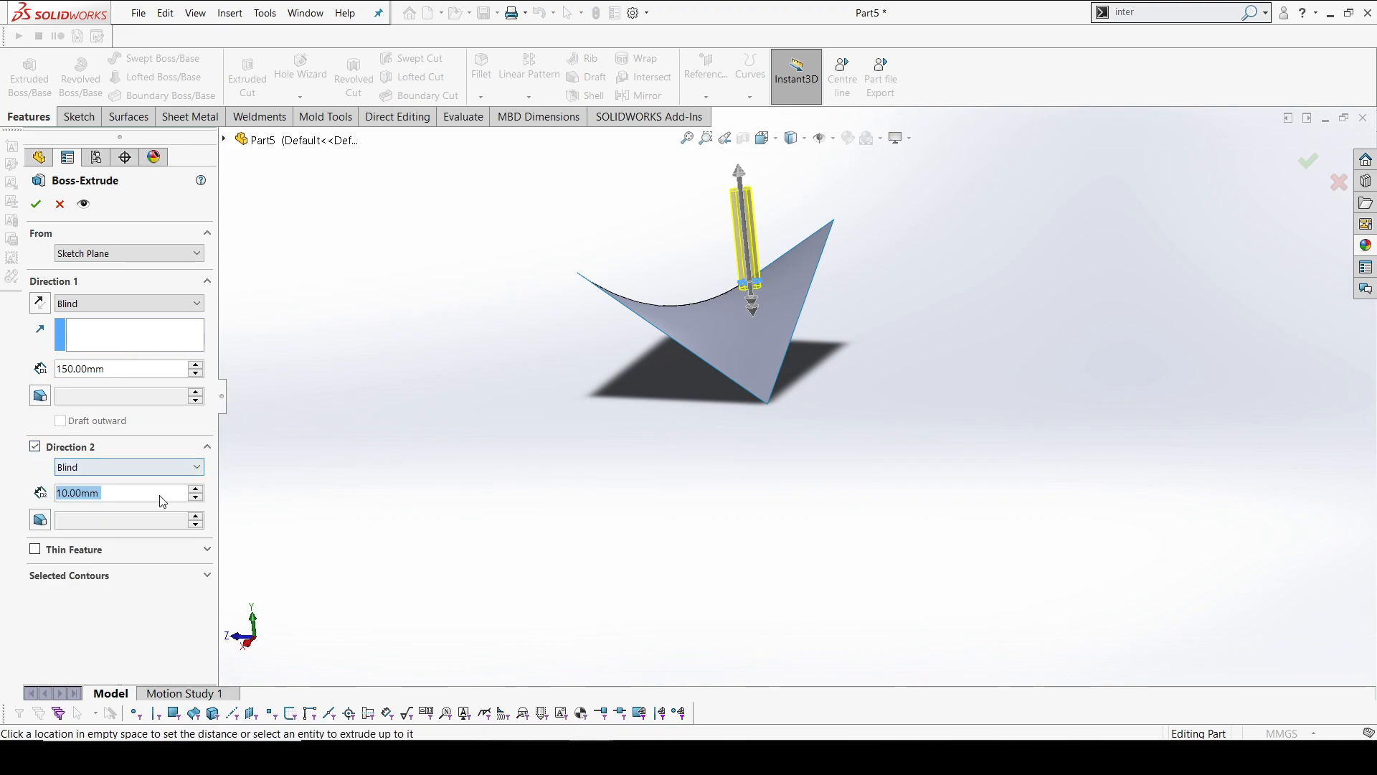
pyautogui.write('160')
pyautogui.press('Return')
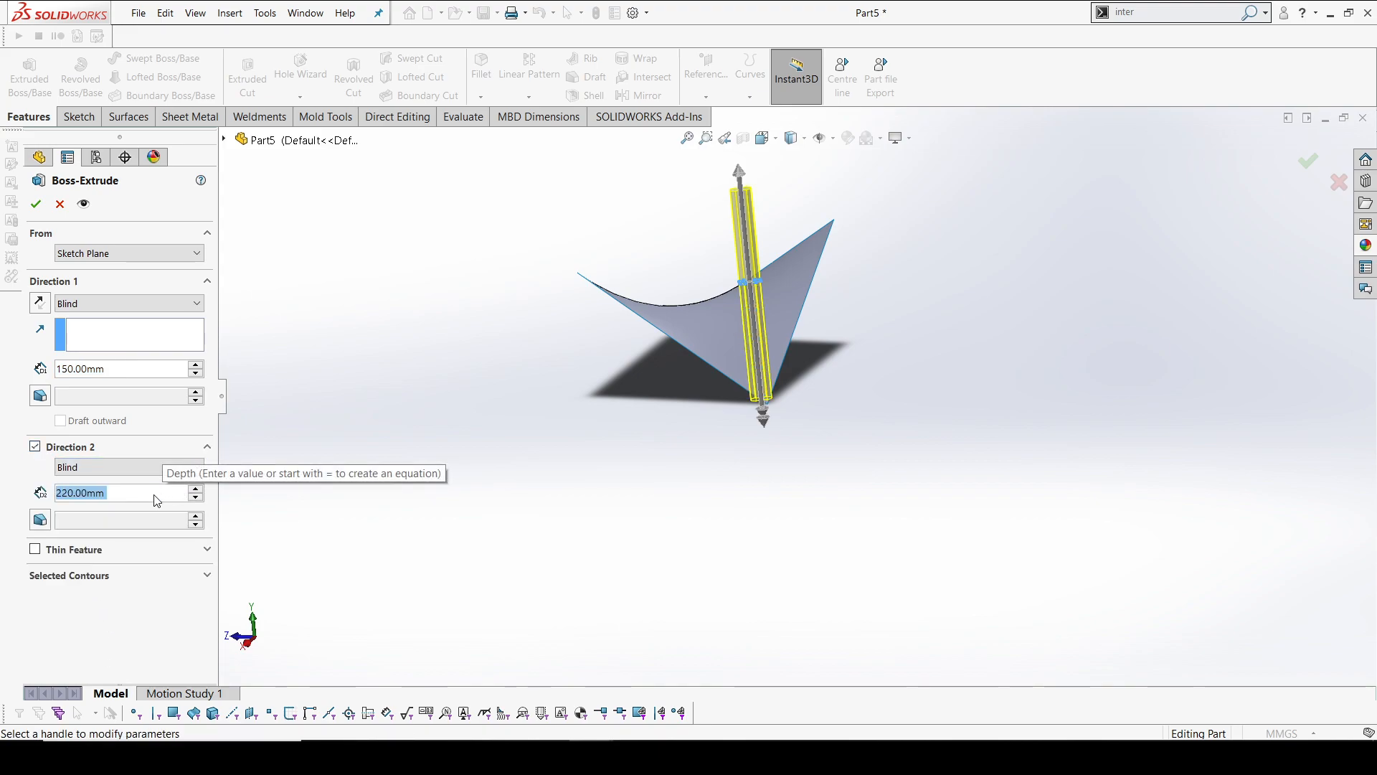
pyautogui.scroll(-4, 773, 396)
pyautogui.moveTo(773, 395)
pyautogui.mouseDown(button='middle')
pyautogui.moveTo(808, 382)
pyautogui.moveTo(787, 406)
pyautogui.mouseUp(button='middle')
pyautogui.click(122, 497)
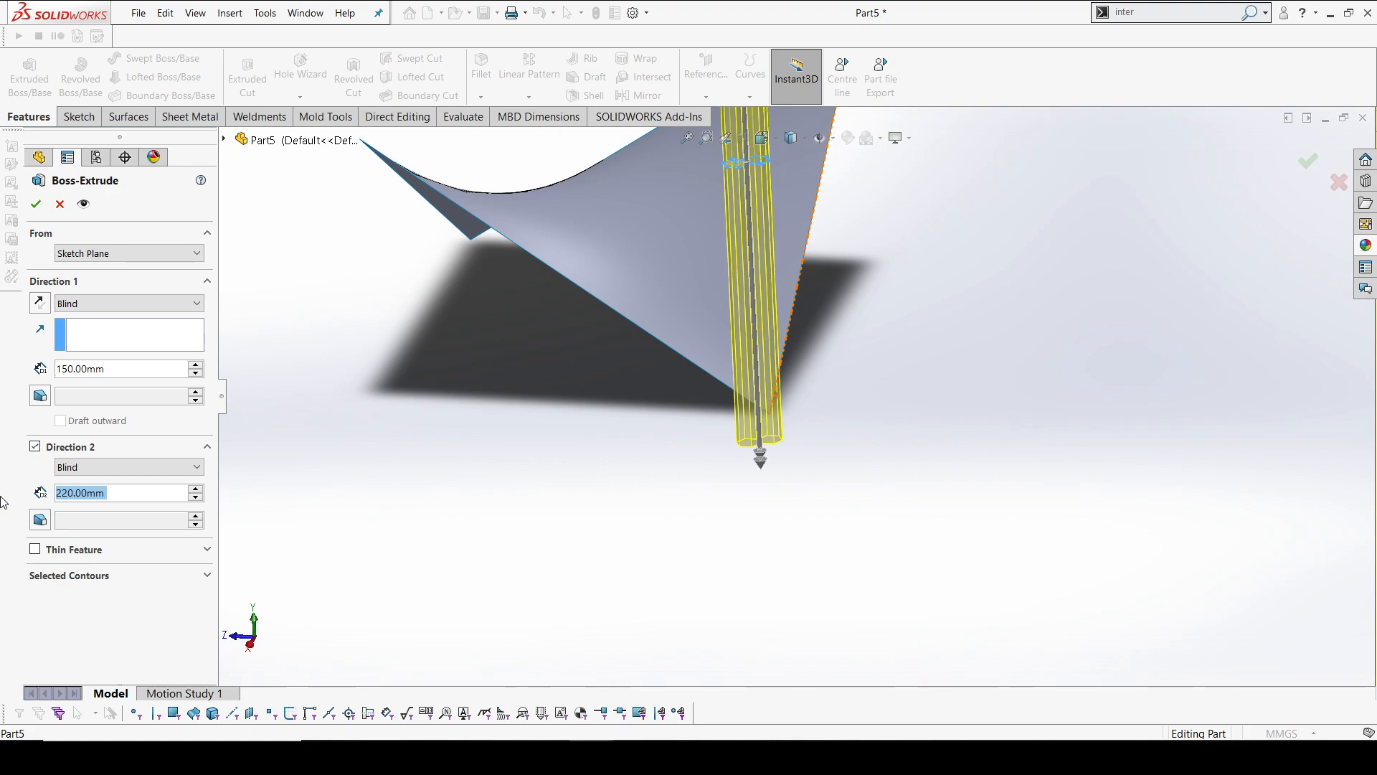
pyautogui.write('230')
pyautogui.press('Return')
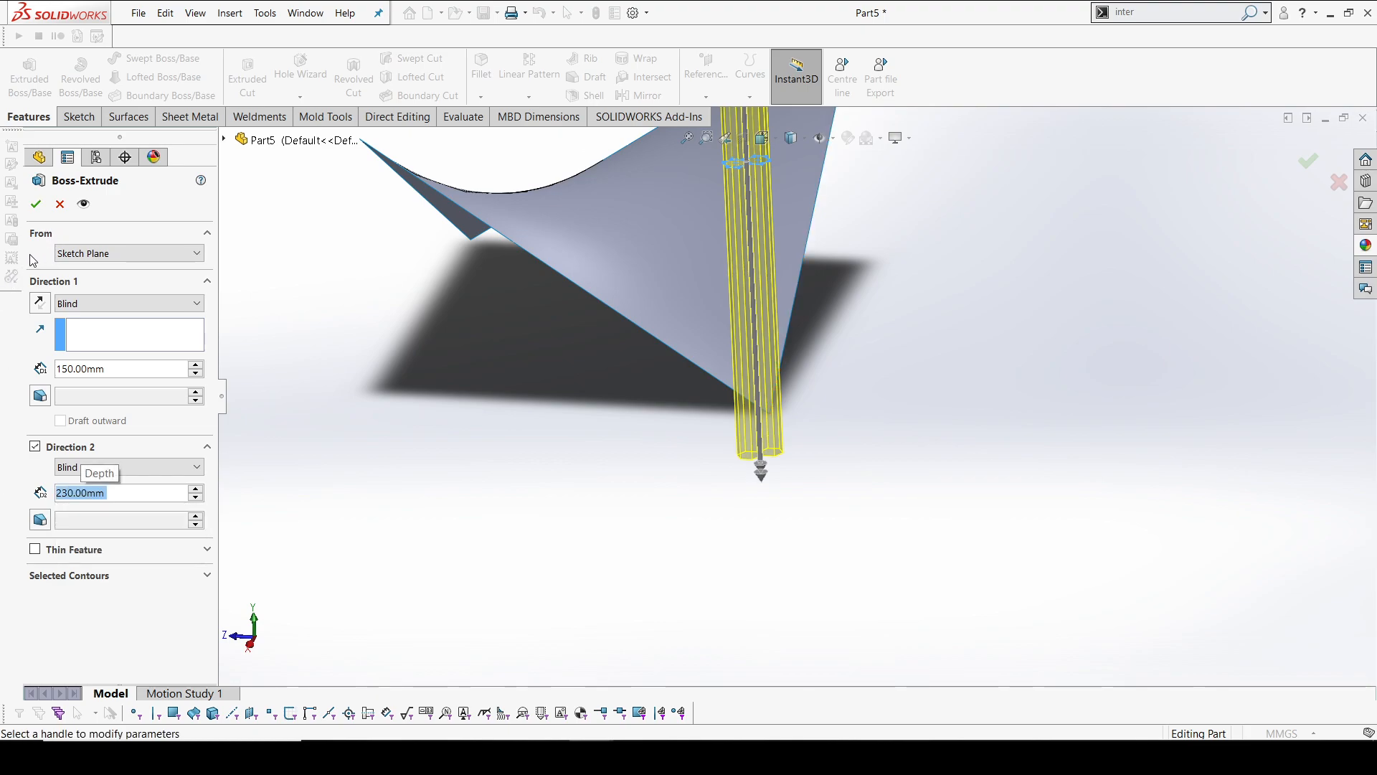
pyautogui.click(35, 205)
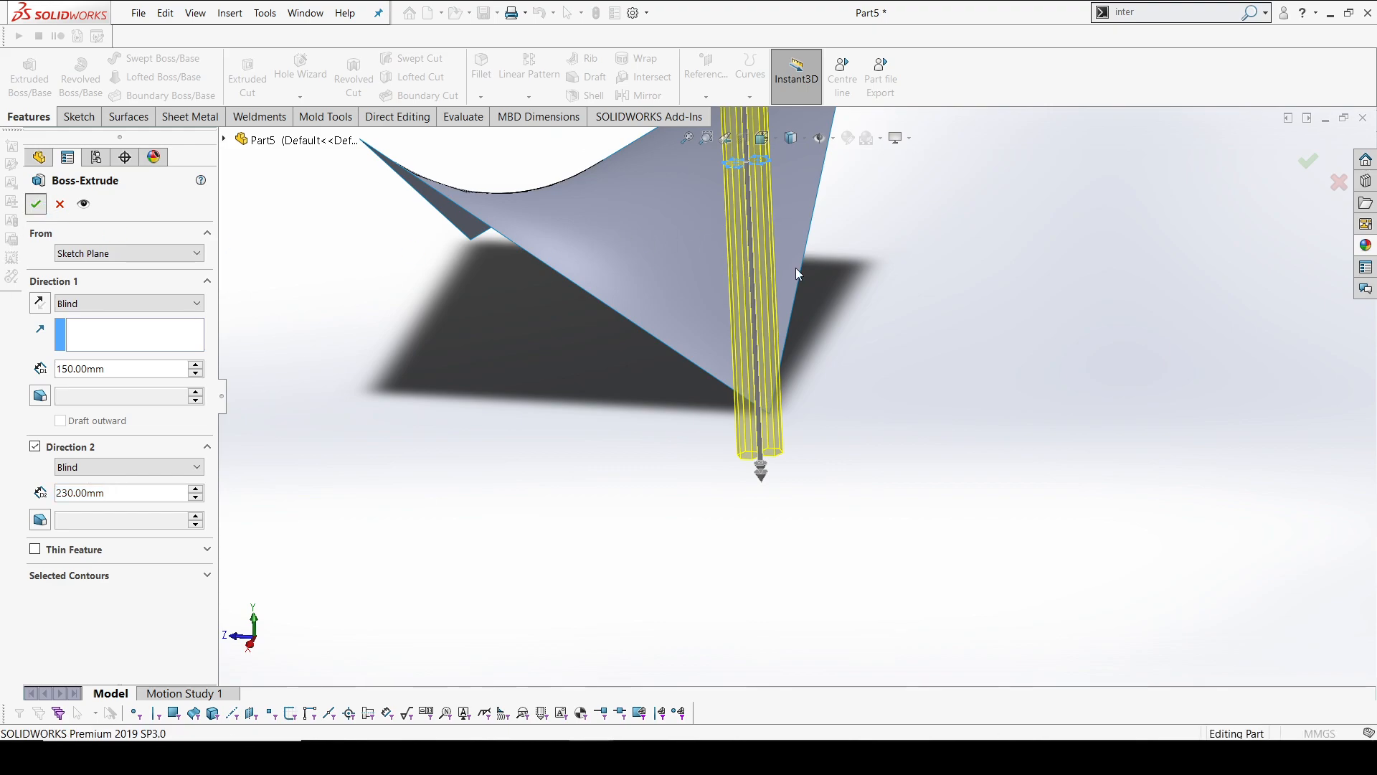
# Start a linear pattern with the Right Plane as its first direction reference
pyautogui.scroll(5, 798, 364)
pyautogui.moveTo(808, 279); pyautogui.dragTo(800, 355, button='middle')
pyautogui.scroll(-4, 780, 335)
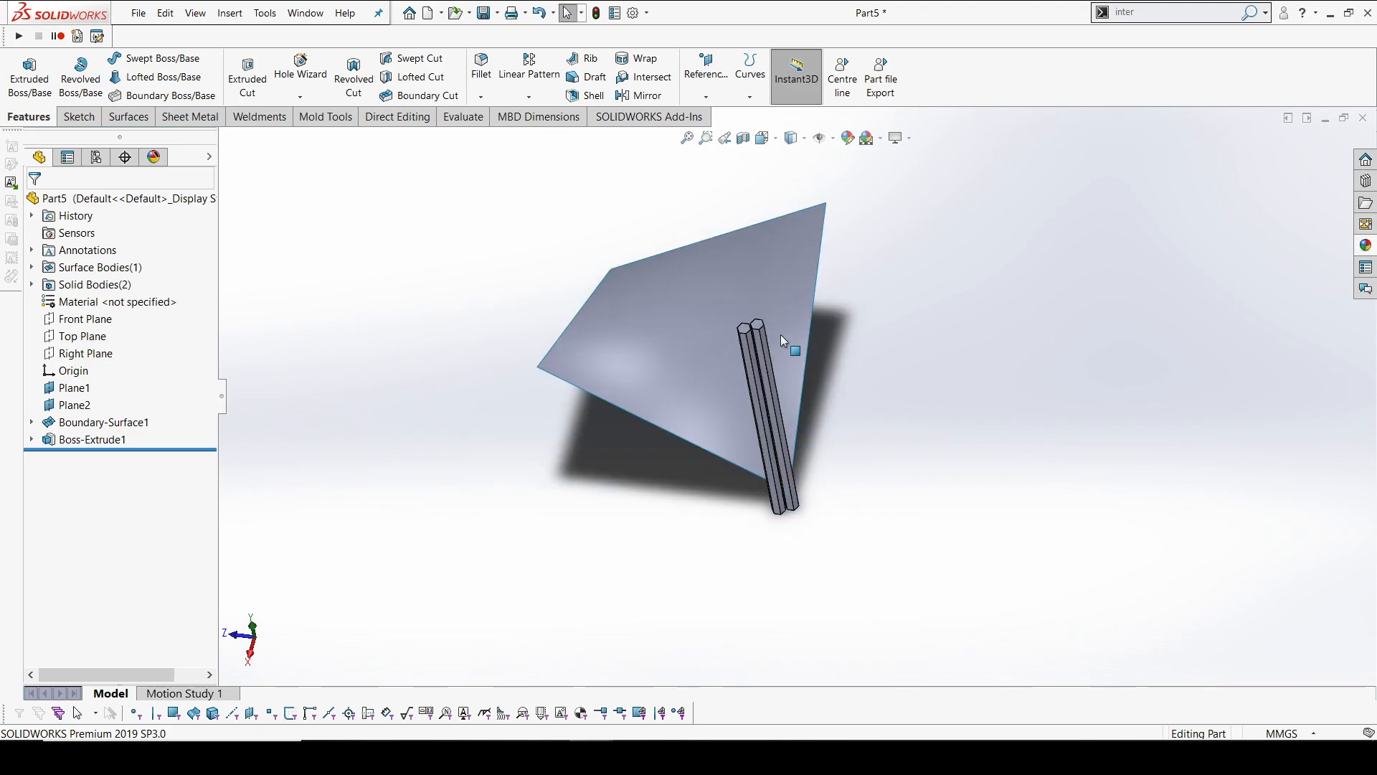
pyautogui.click(543, 77)
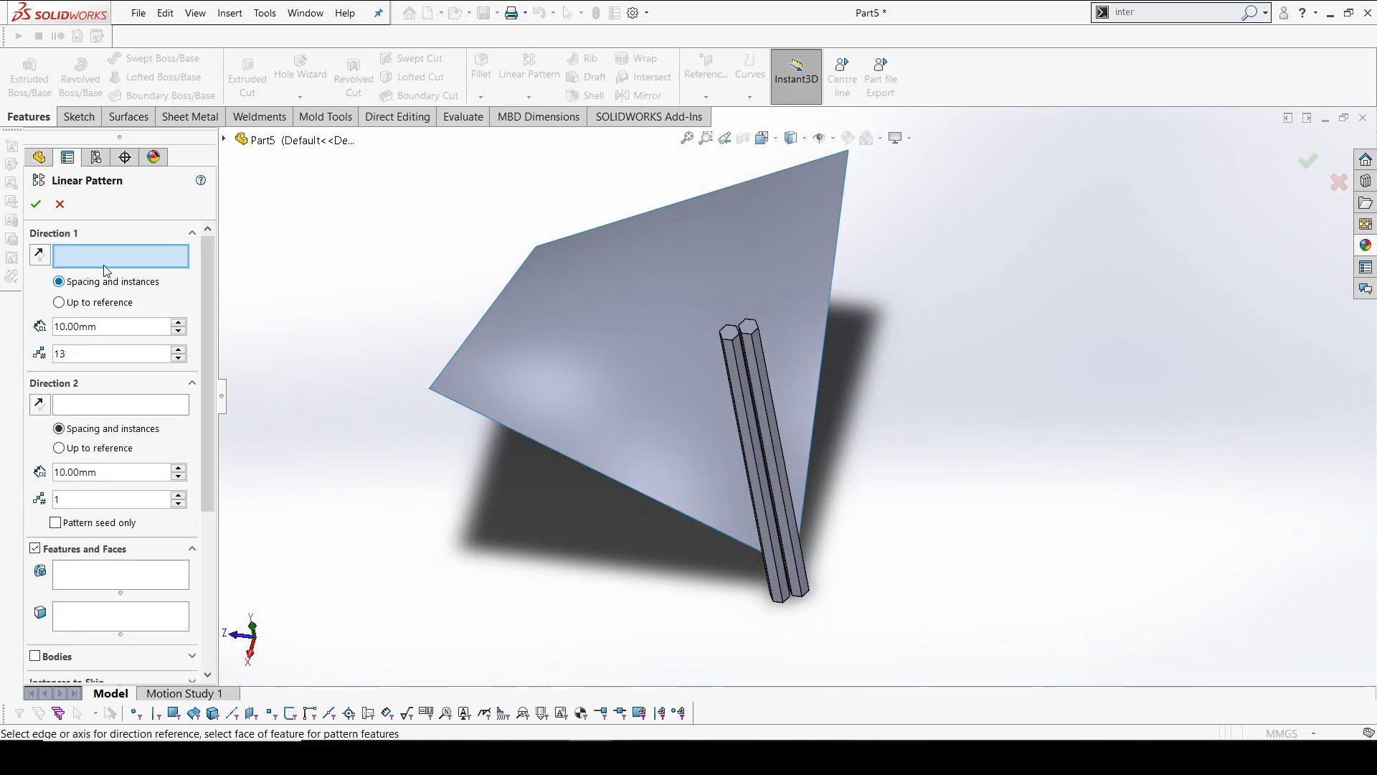
pyautogui.scroll(5, 968, 402)
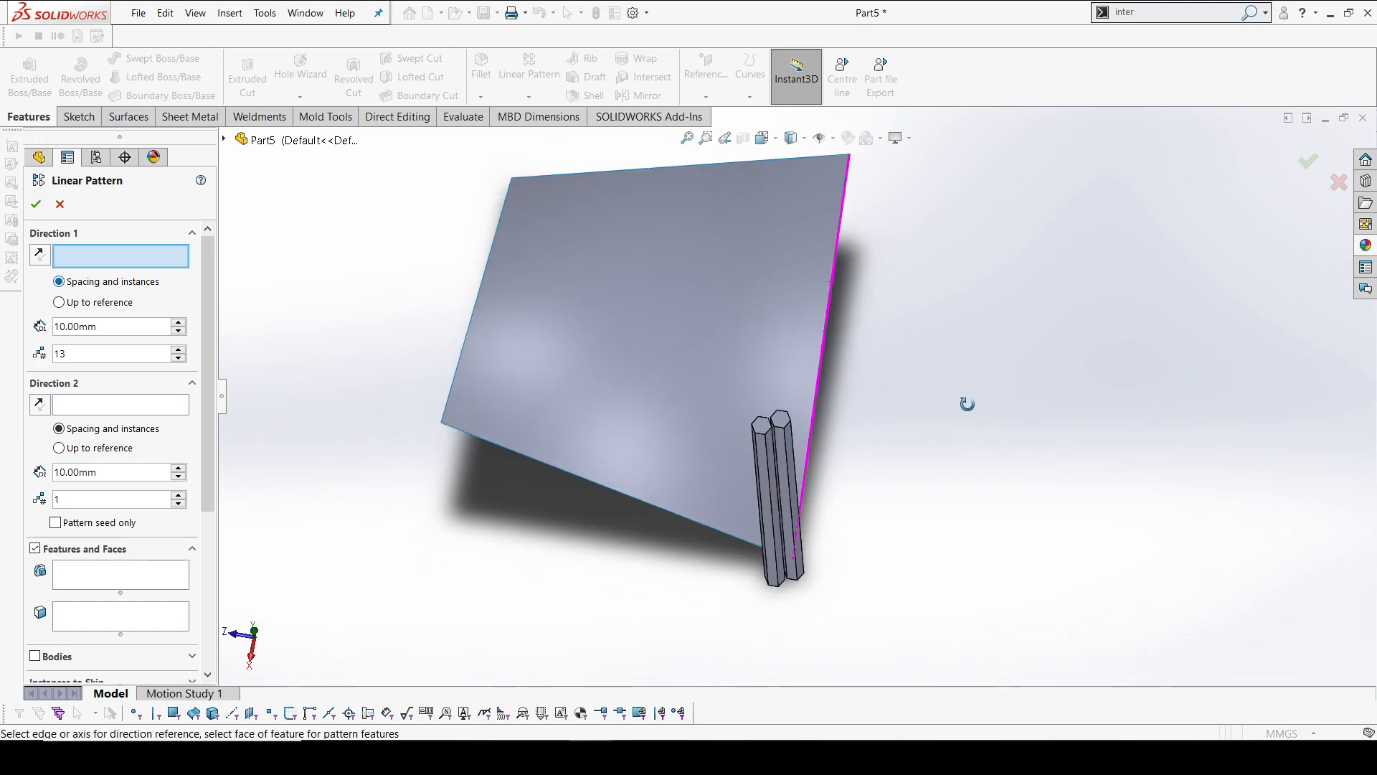
pyautogui.click(224, 140)
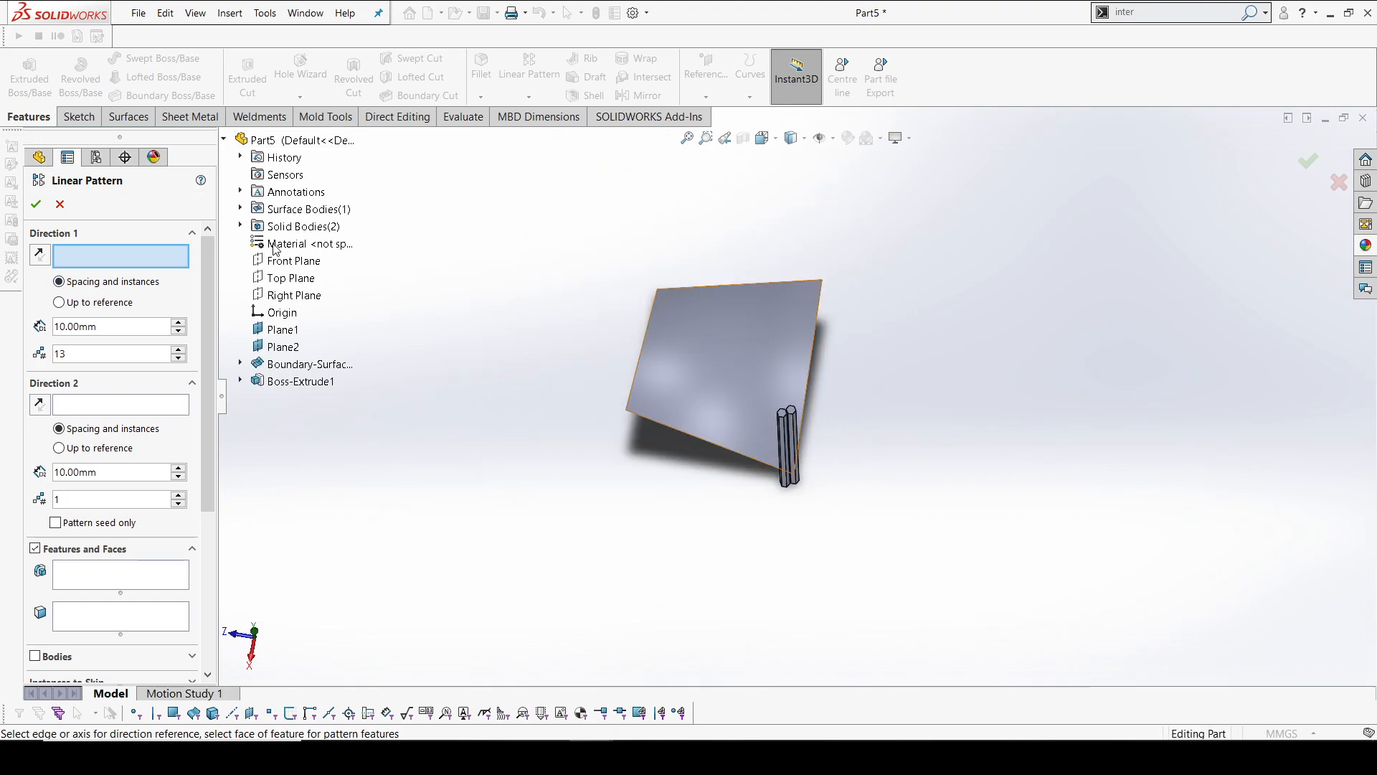
pyautogui.click(288, 295)
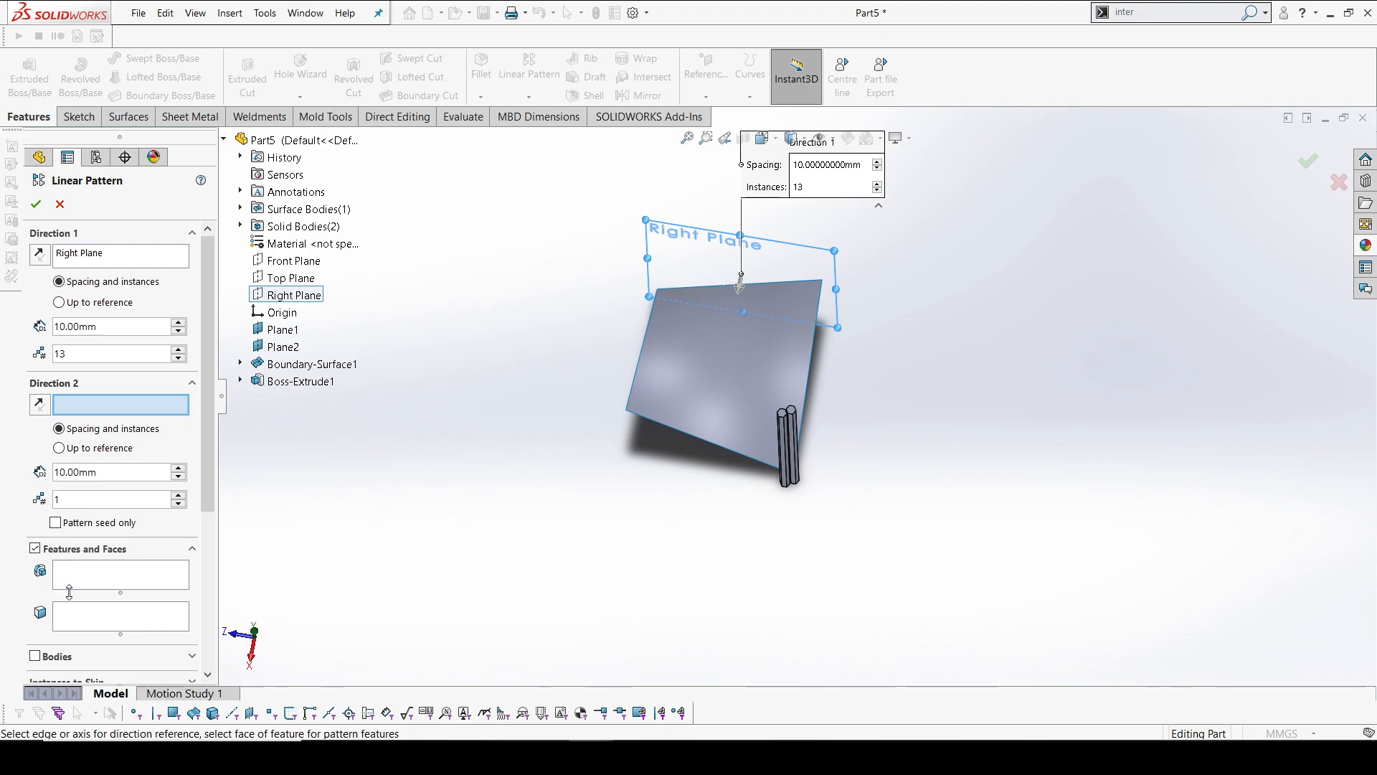
# Set the linear pattern to repeat bodies and choose both hexagonal prisms
pyautogui.click(35, 656)
pyautogui.scroll(-5, 802, 419)
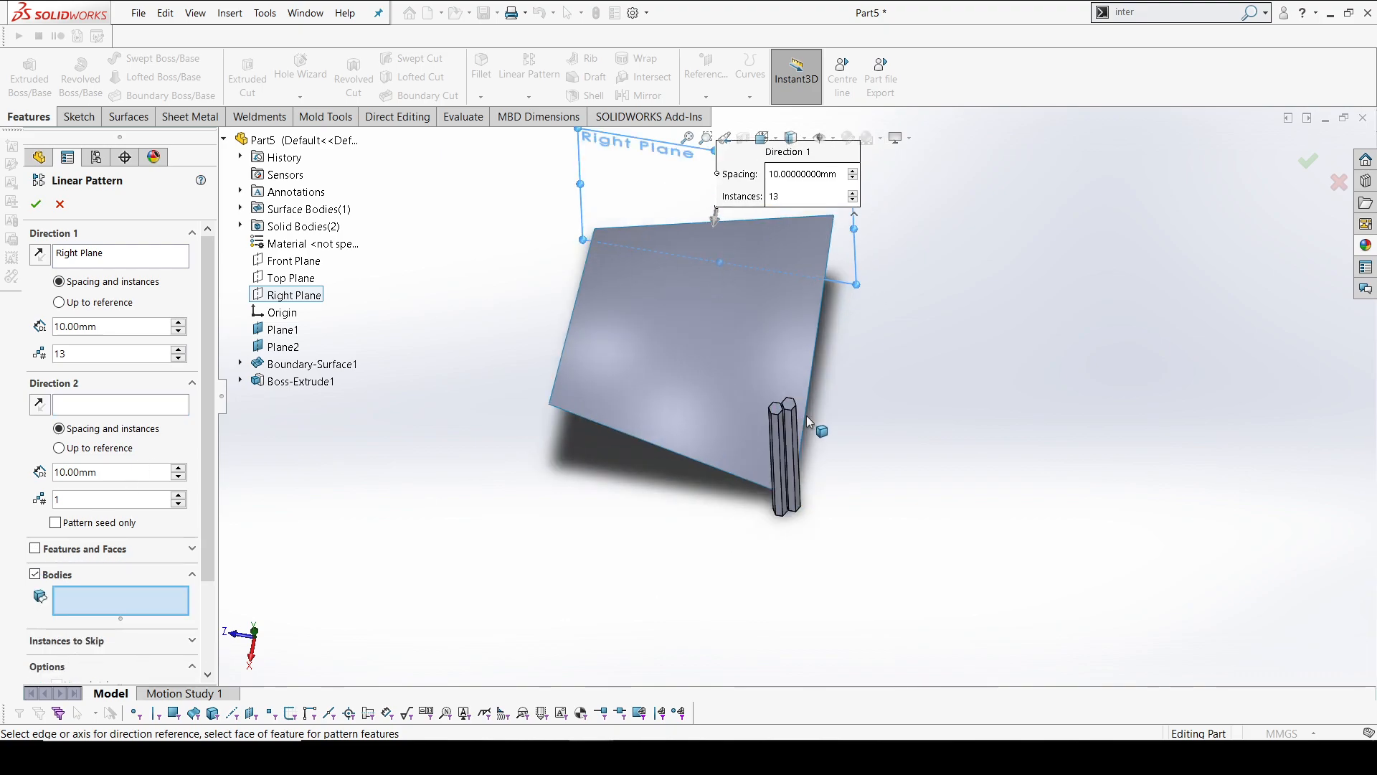
pyautogui.click(746, 402)
pyautogui.click(736, 405)
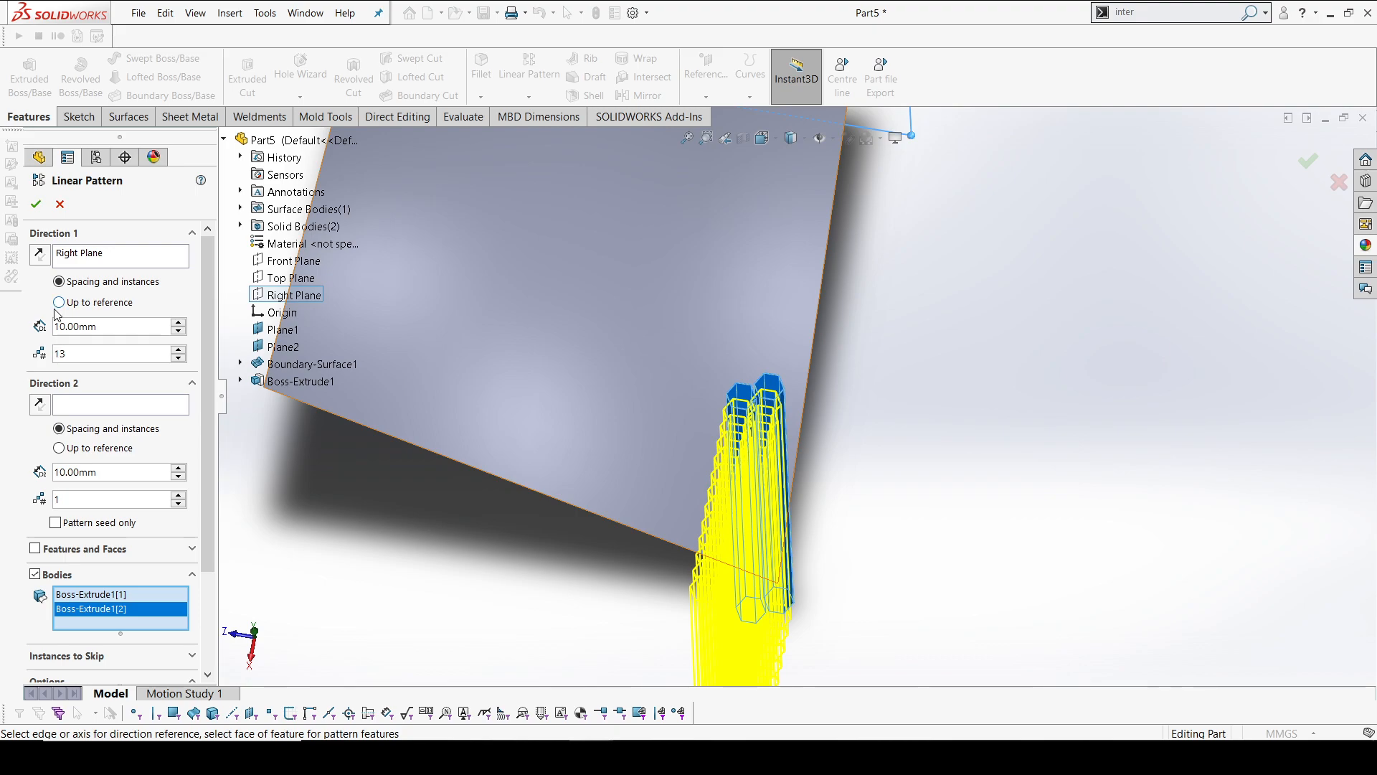
# Reverse the first pattern direction so the copies run along the surface edge, and set their spacing to 17.65 mm
pyautogui.click(45, 260)
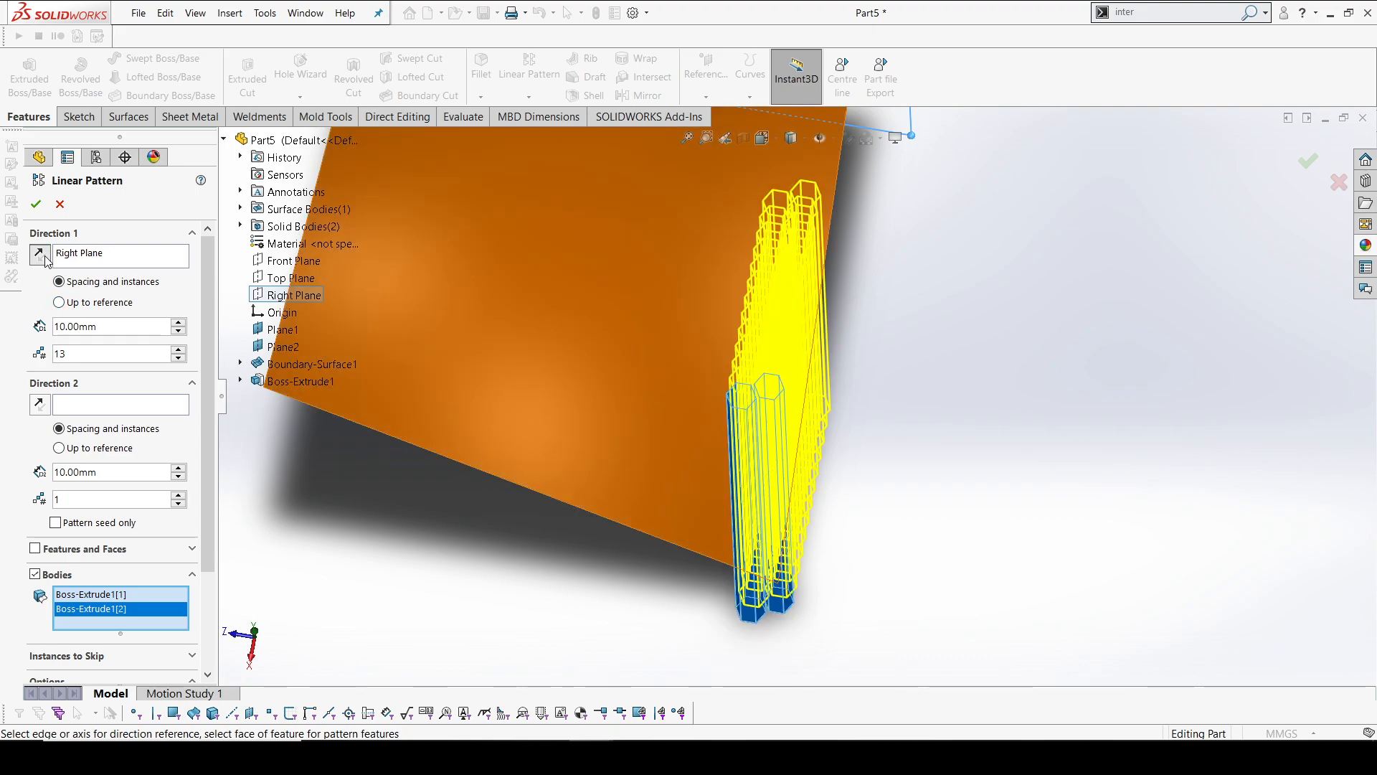
pyautogui.doubleClick(134, 331)
pyautogui.write('1')
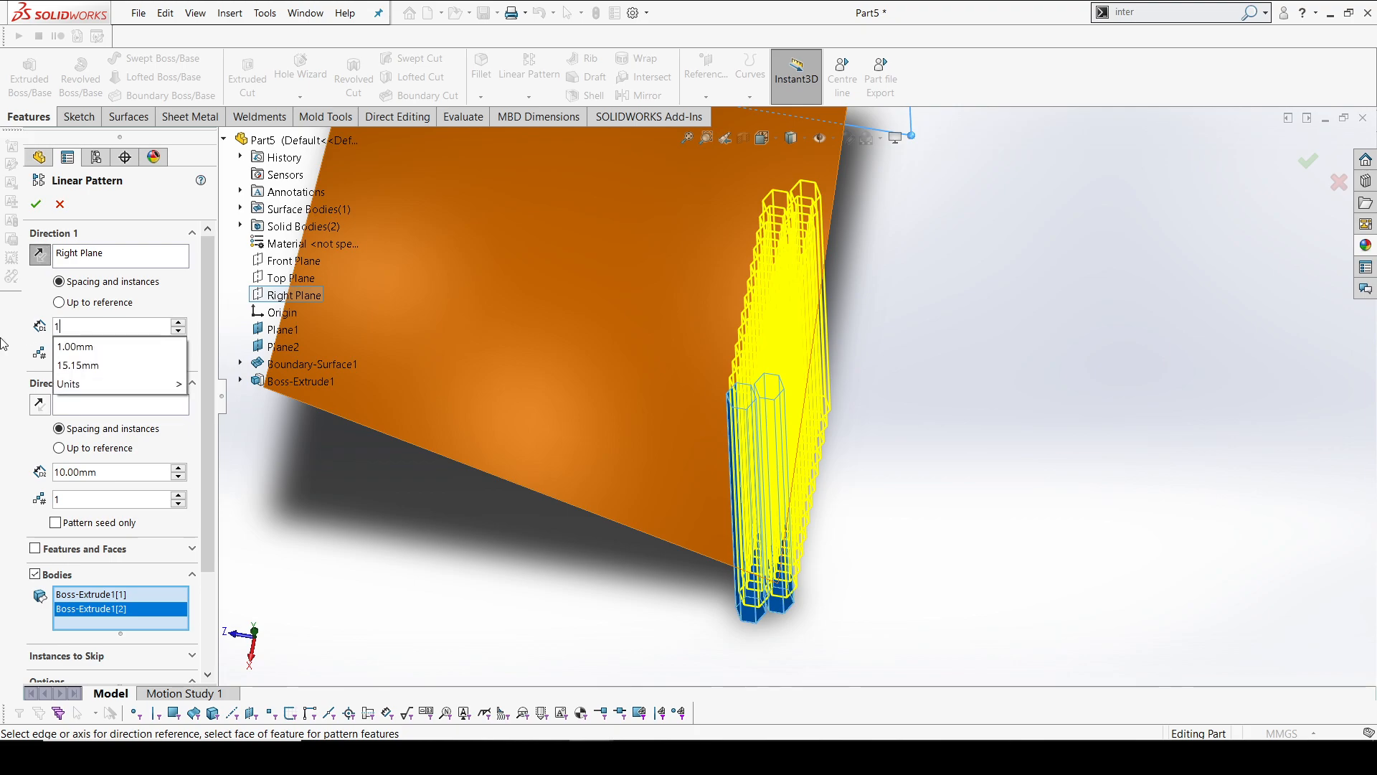
pyautogui.write('7.65')
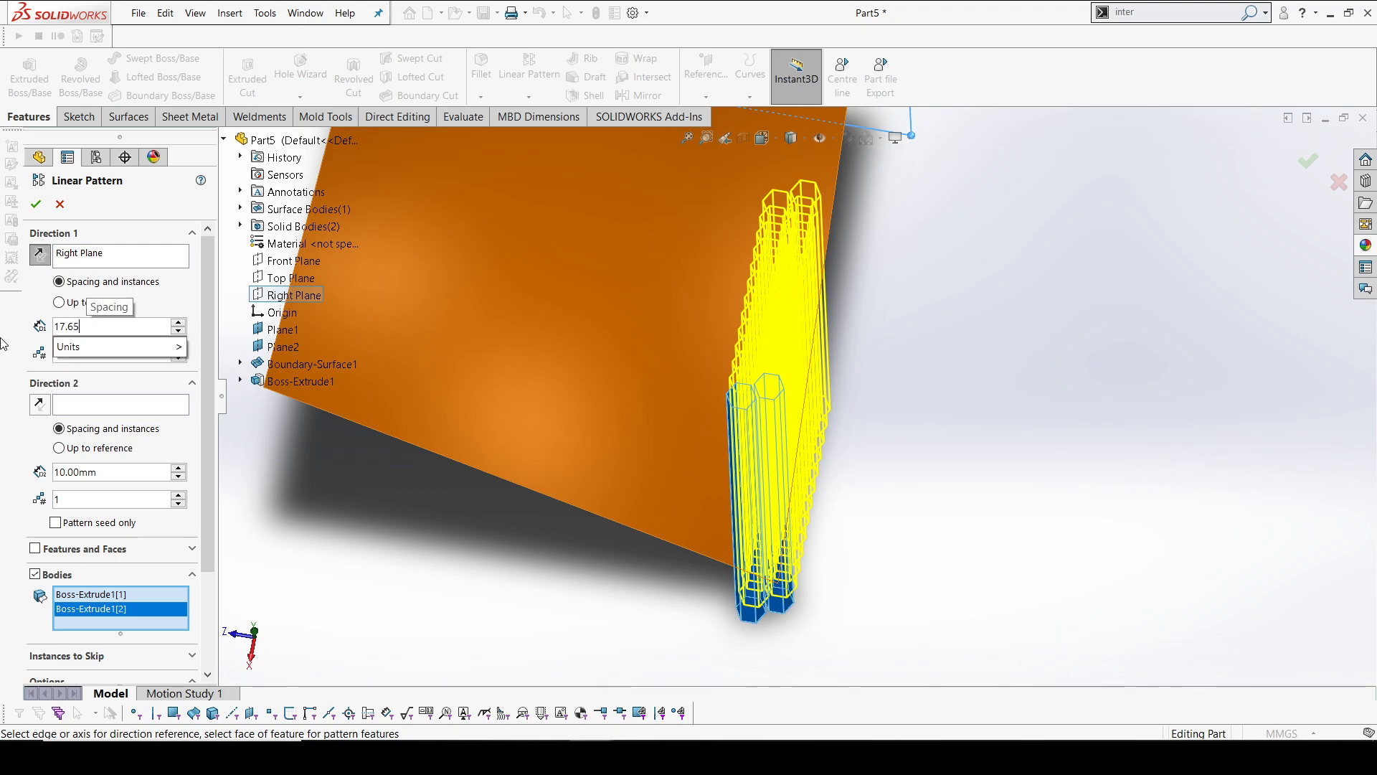
pyautogui.press('Return')
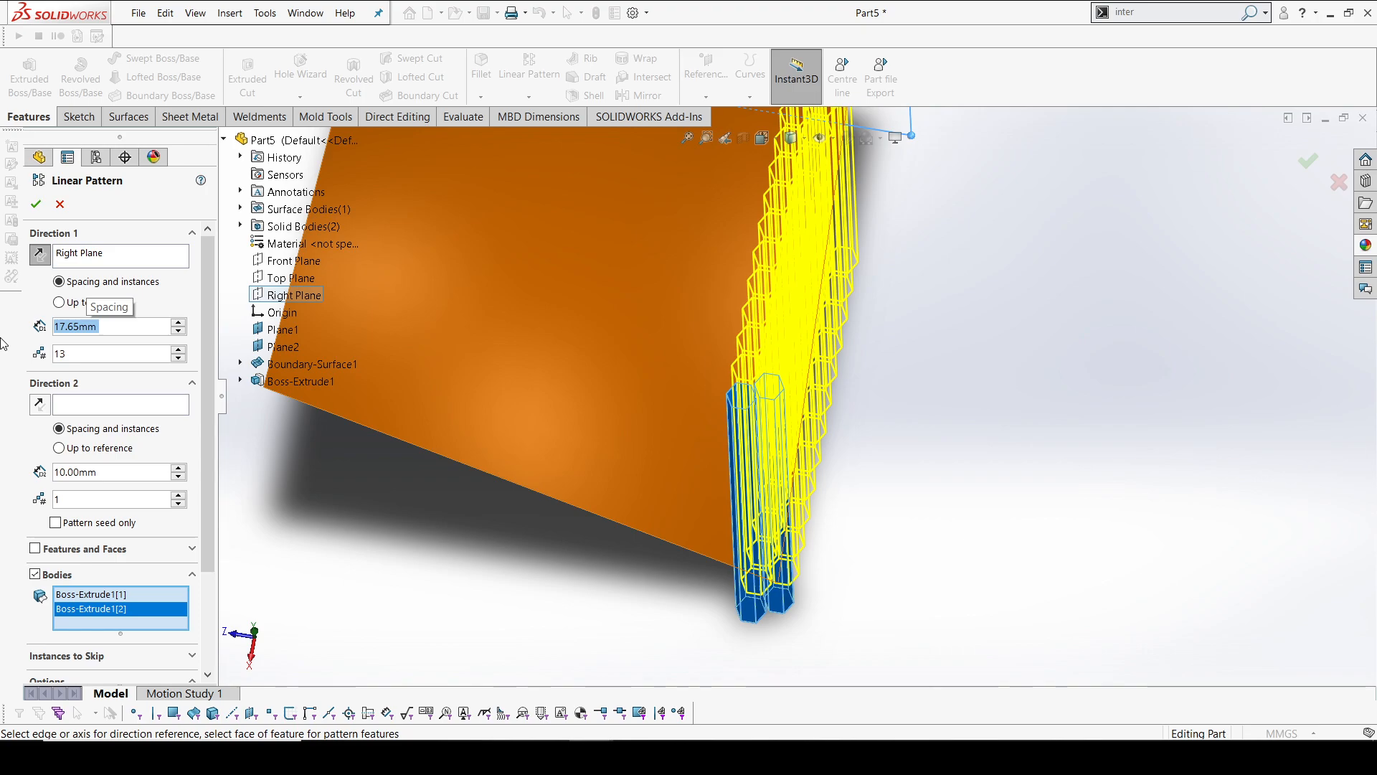
# Set the first direction to 18 instances and check in the top view that the hexagons cover the surface's full edge
pyautogui.moveTo(836, 416); pyautogui.dragTo(839, 487, button='middle')
pyautogui.scroll(-6, 804, 463)
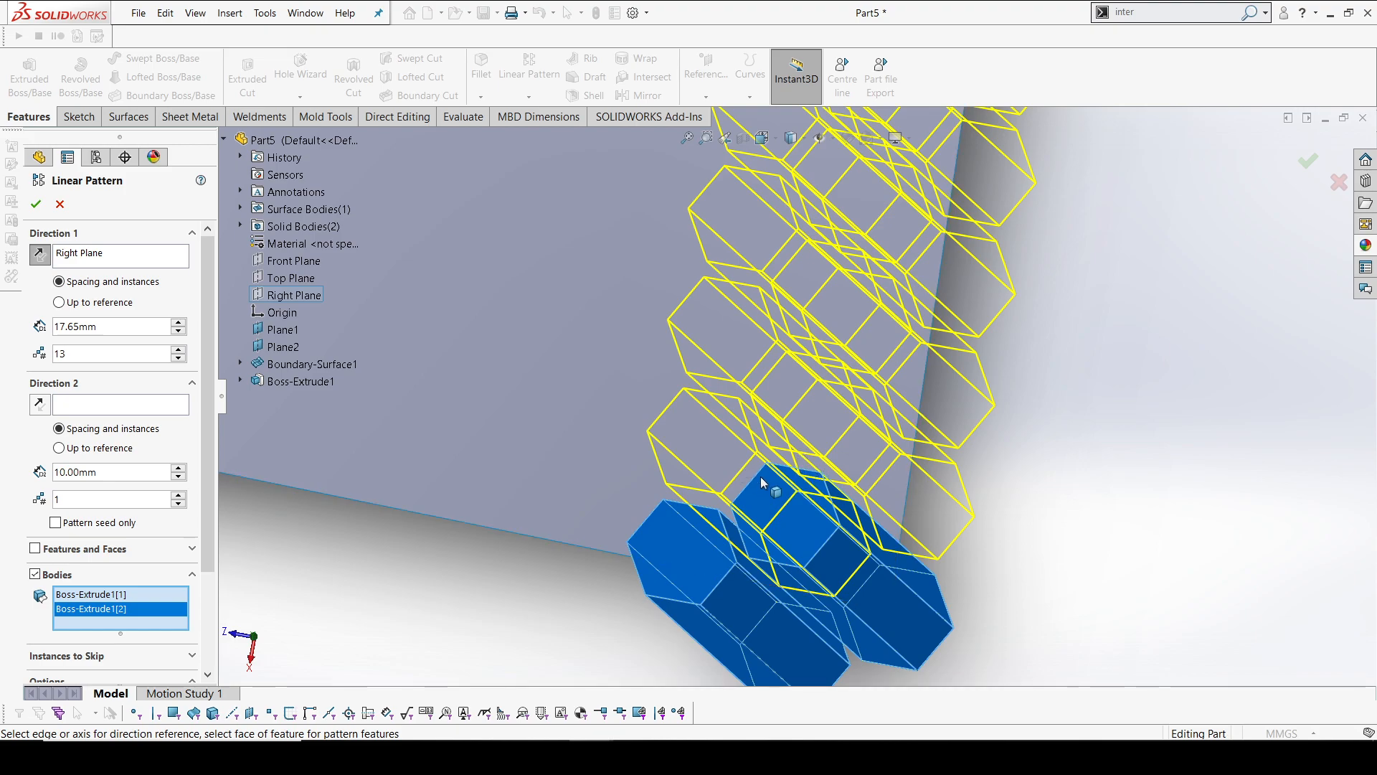
pyautogui.moveTo(764, 481); pyautogui.dragTo(773, 485, button='middle')
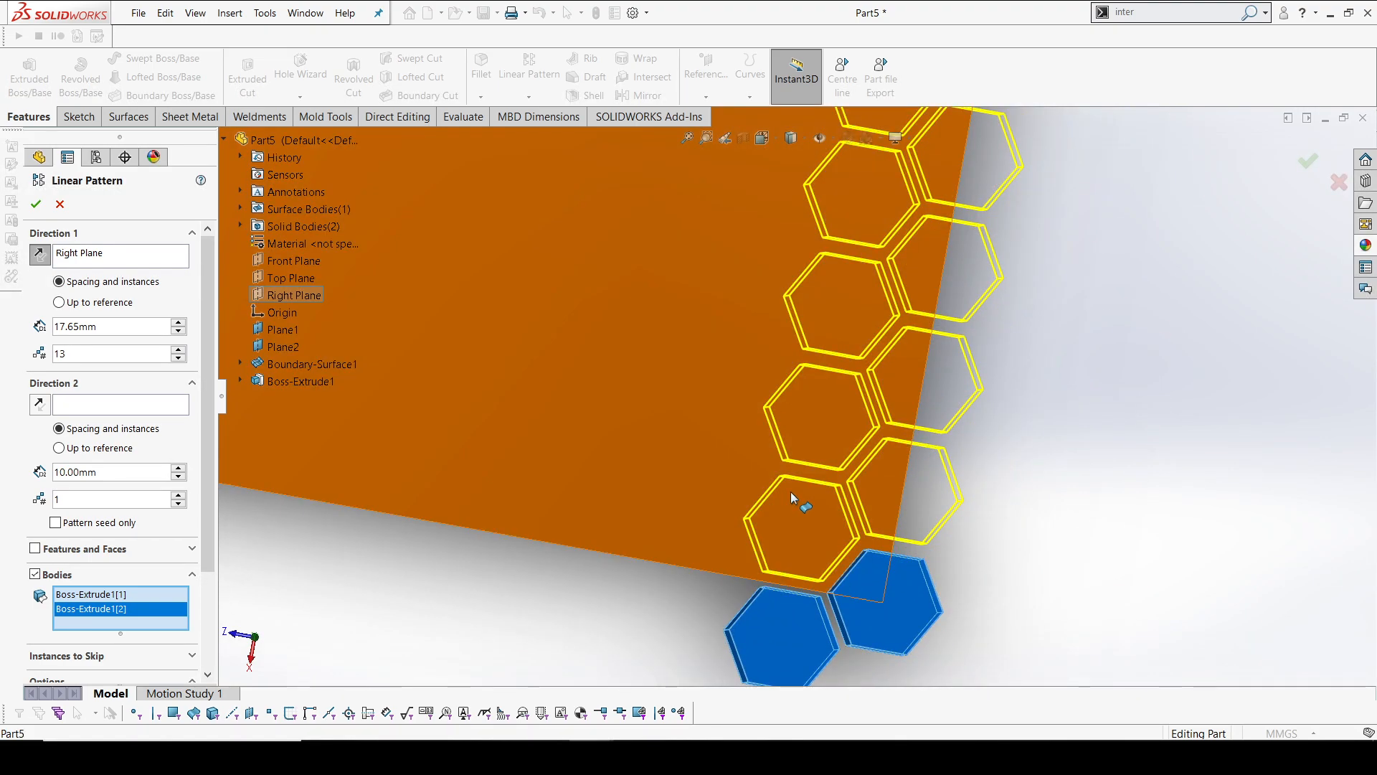
pyautogui.scroll(3, 773, 485)
pyautogui.press('space')
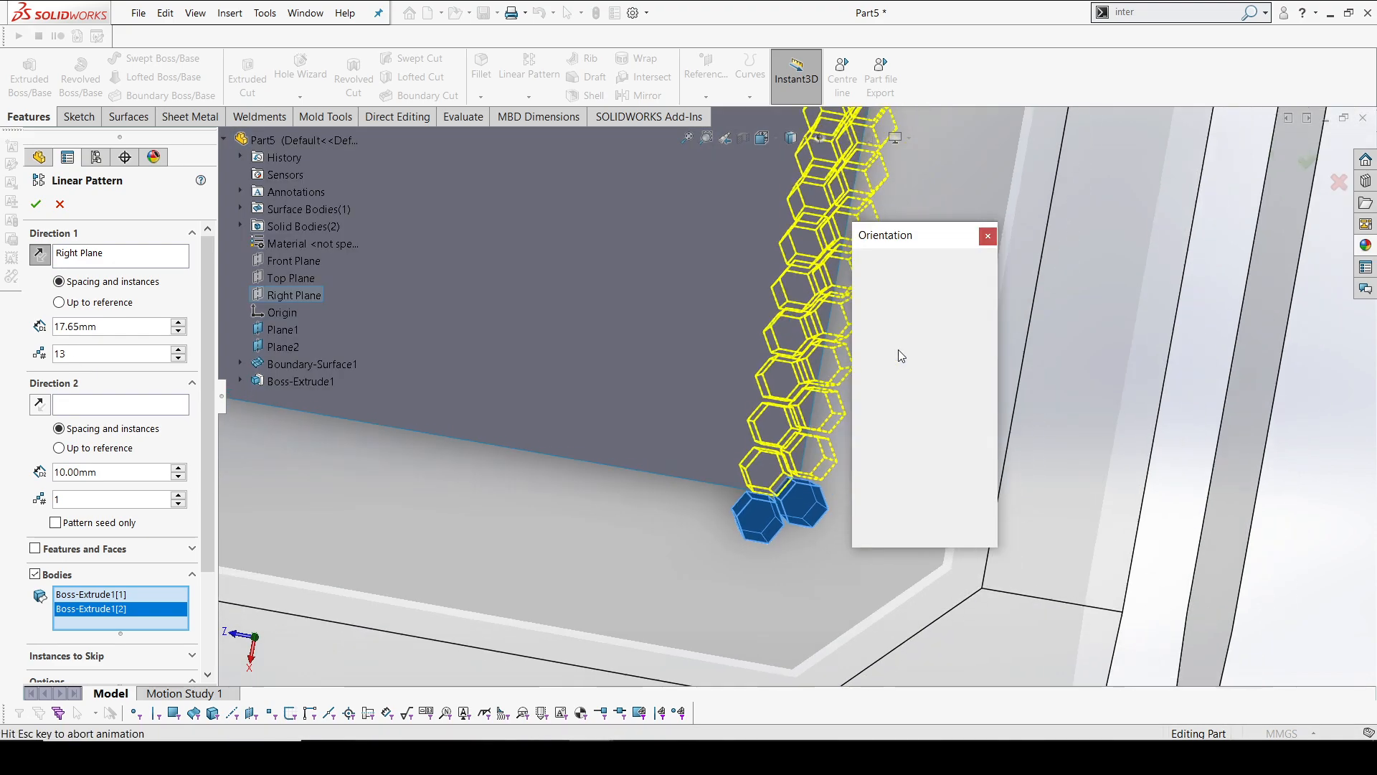
pyautogui.click(609, 454)
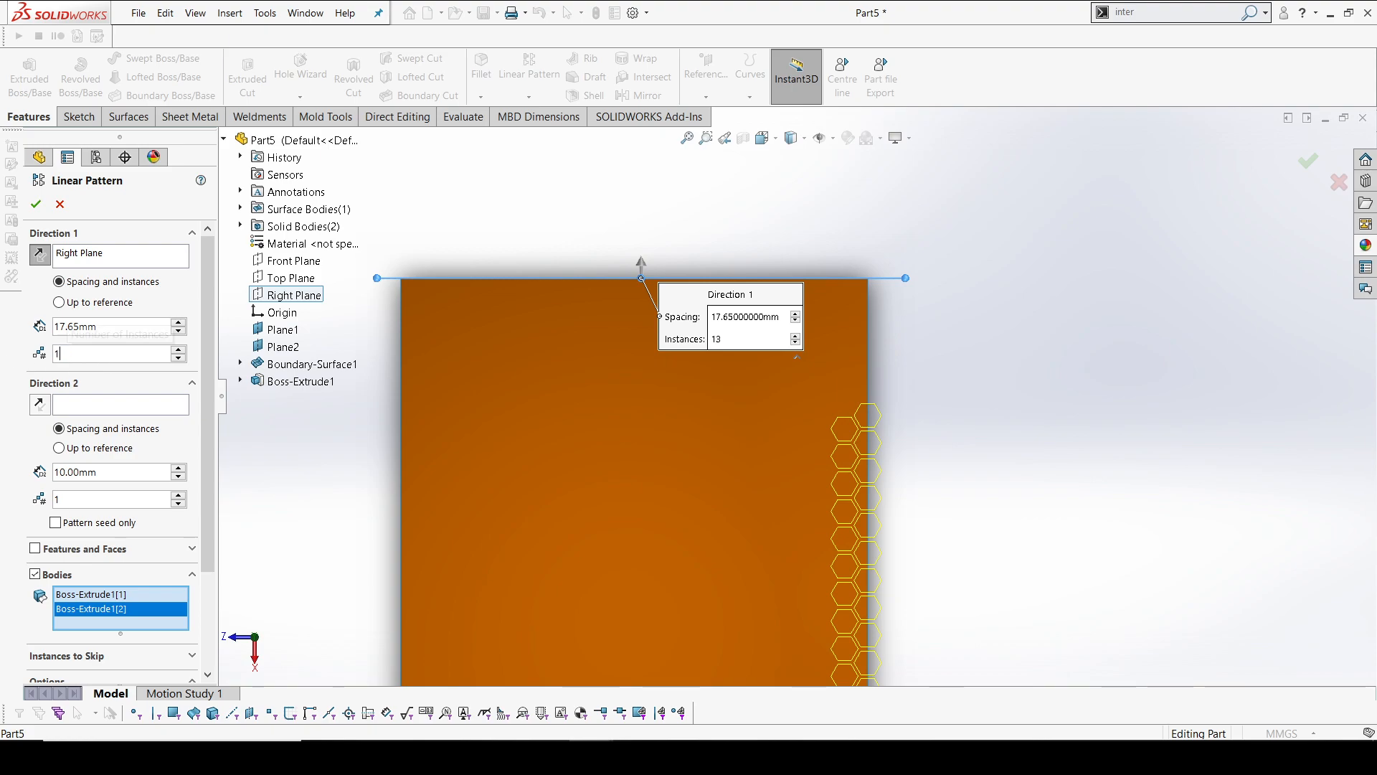
pyautogui.write('8')
pyautogui.press('Return')
pyautogui.scroll(-5, 876, 300)
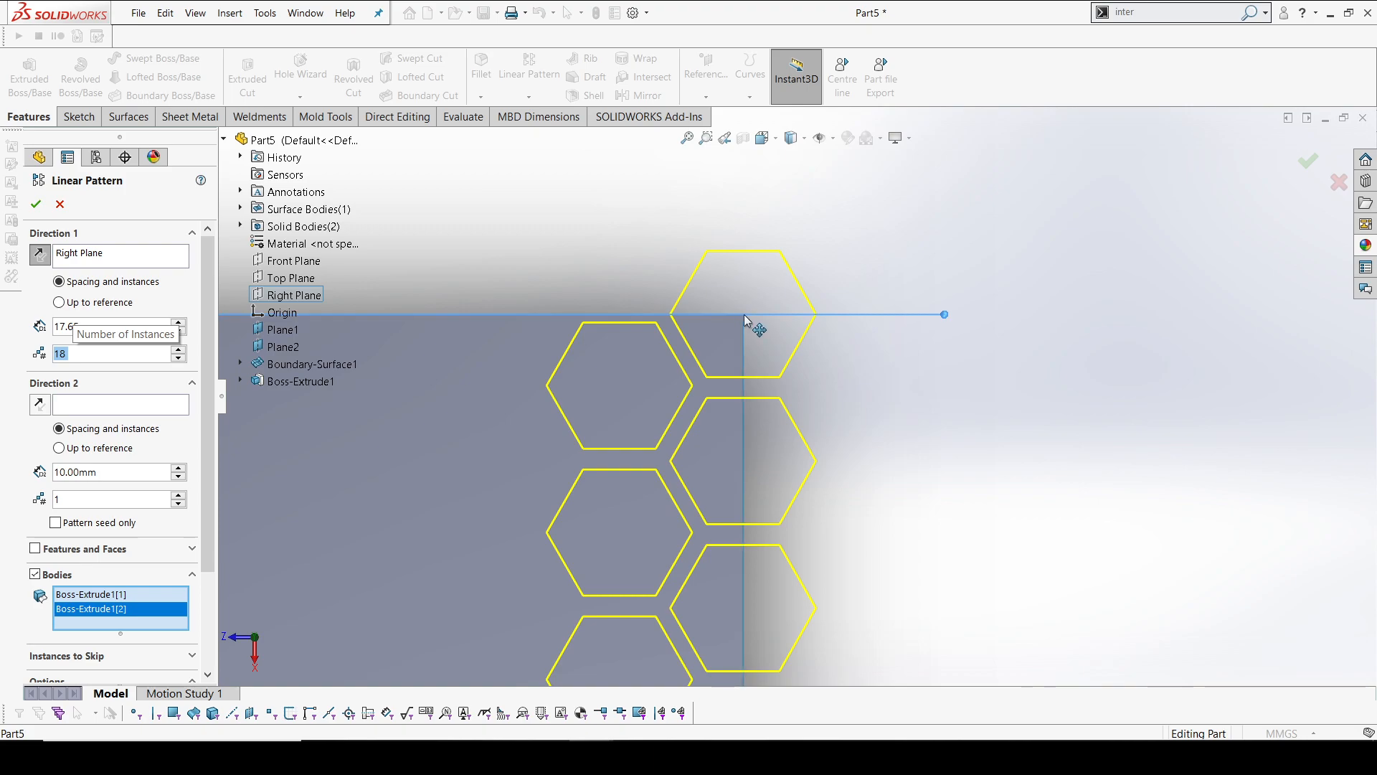
pyautogui.scroll(10, 740, 324)
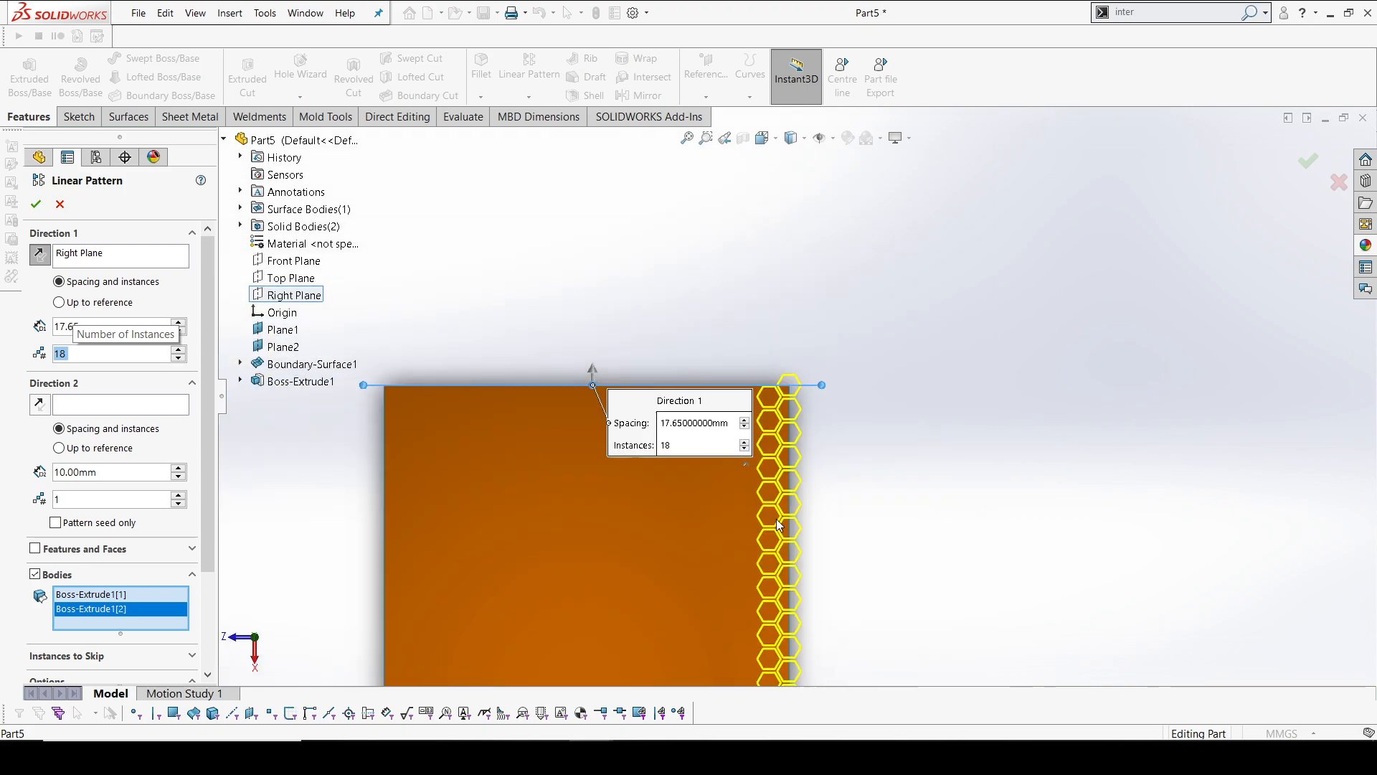
pyautogui.scroll(-3, 763, 559)
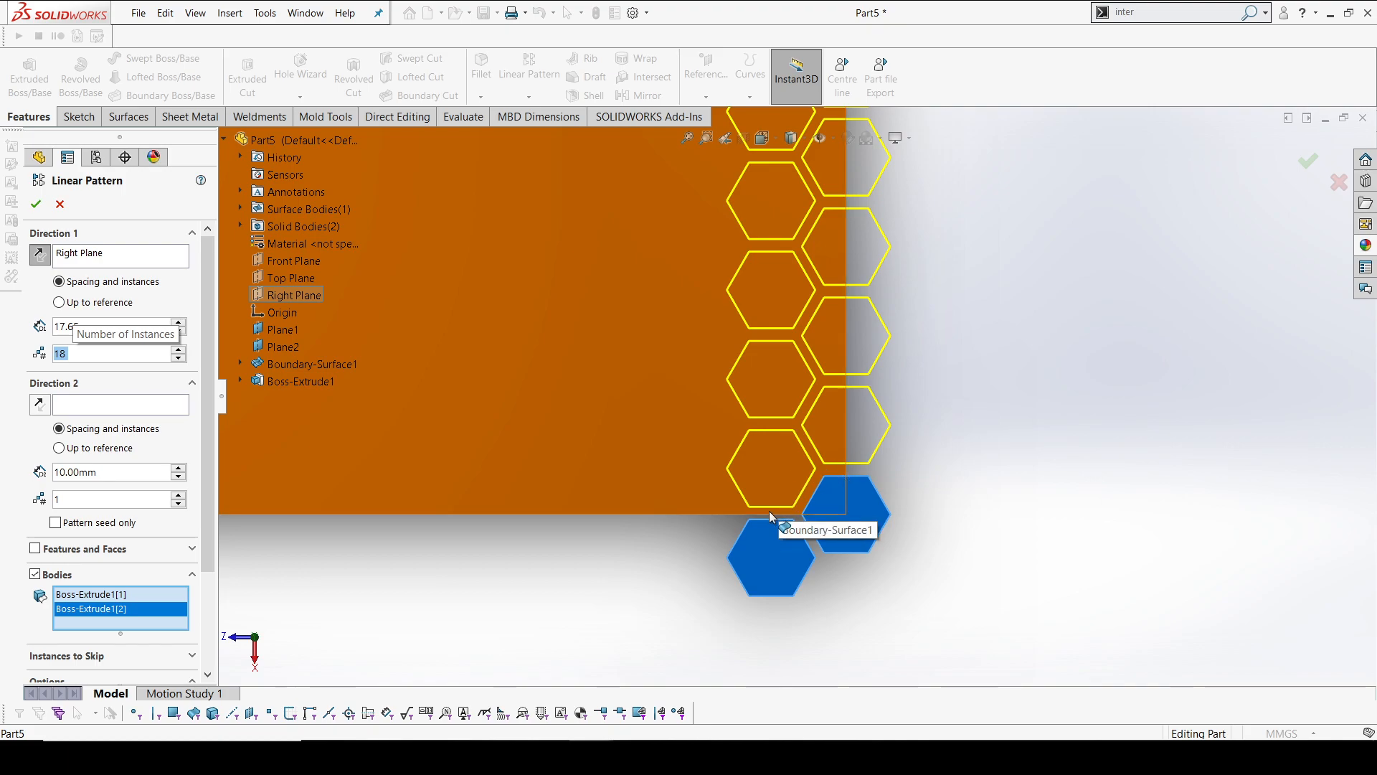
pyautogui.scroll(10, 773, 264)
pyautogui.scroll(-6, 779, 240)
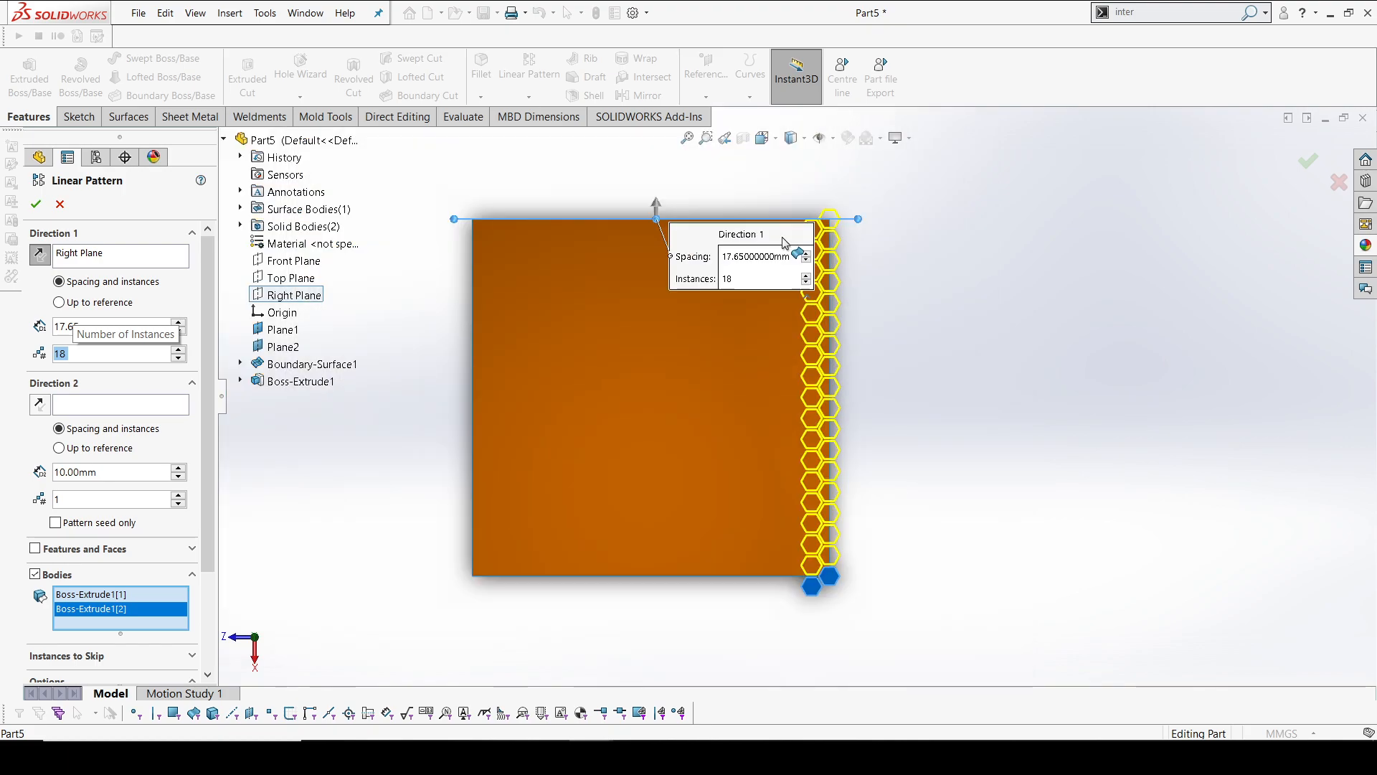
# Give the linear pattern a second direction along the Front Plane with 3 instances
pyautogui.scroll(-6, 846, 286)
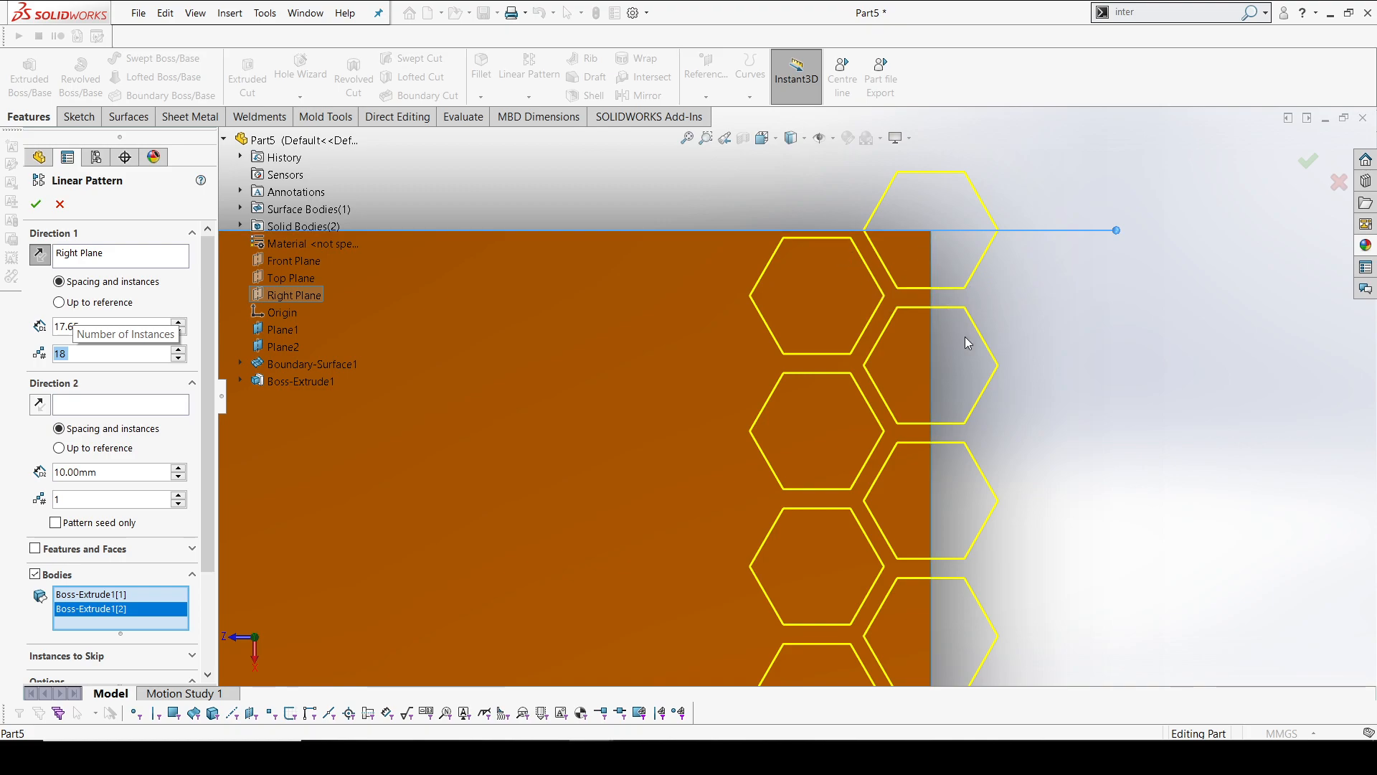
pyautogui.scroll(7, 963, 344)
pyautogui.scroll(-6, 776, 426)
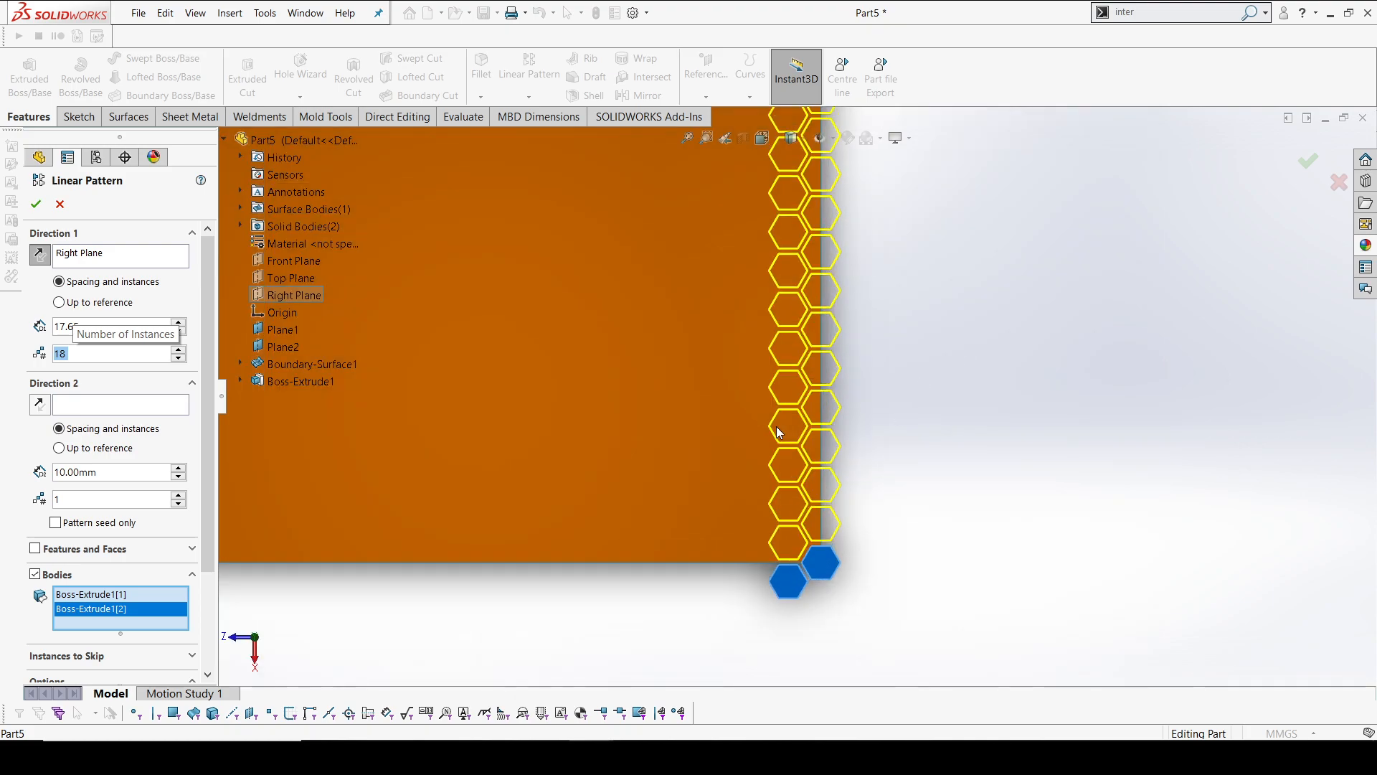
pyautogui.scroll(1, 776, 426)
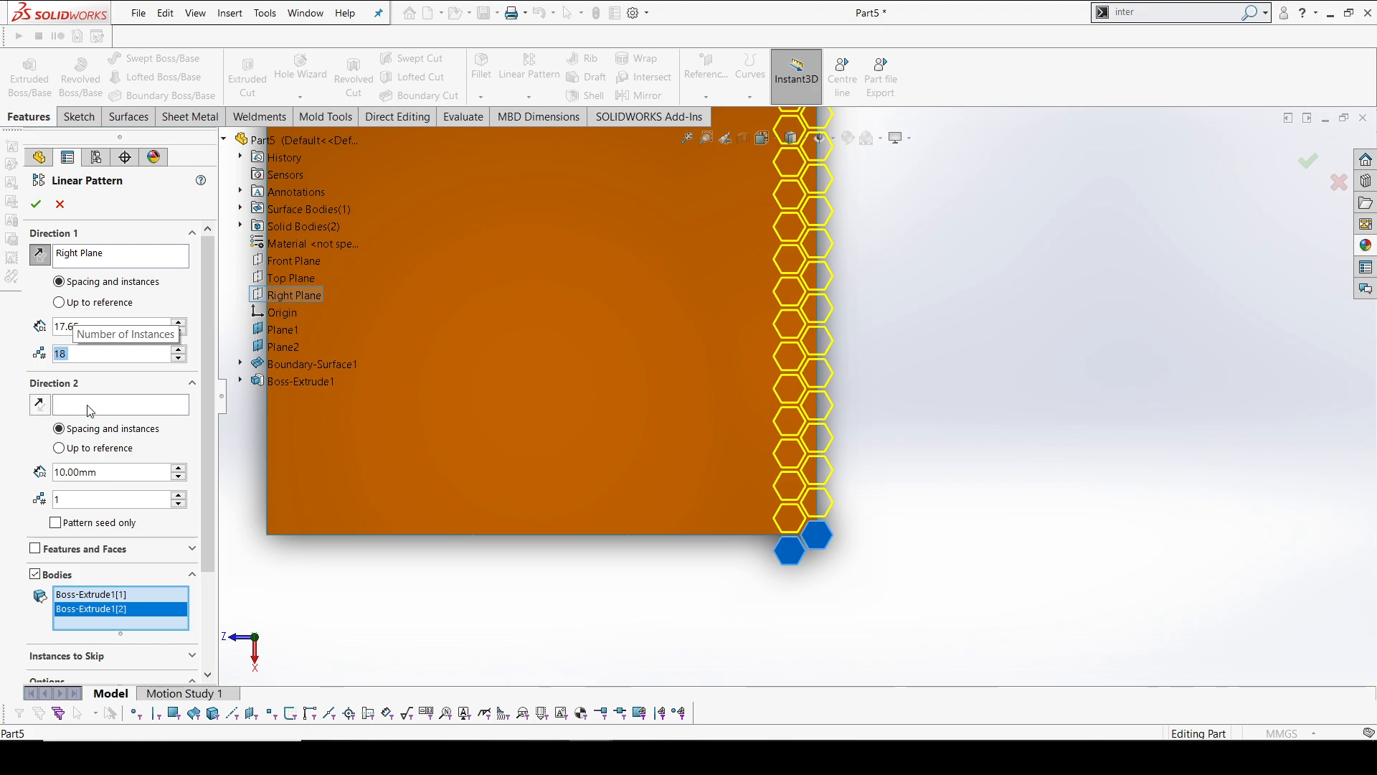
pyautogui.click(180, 496)
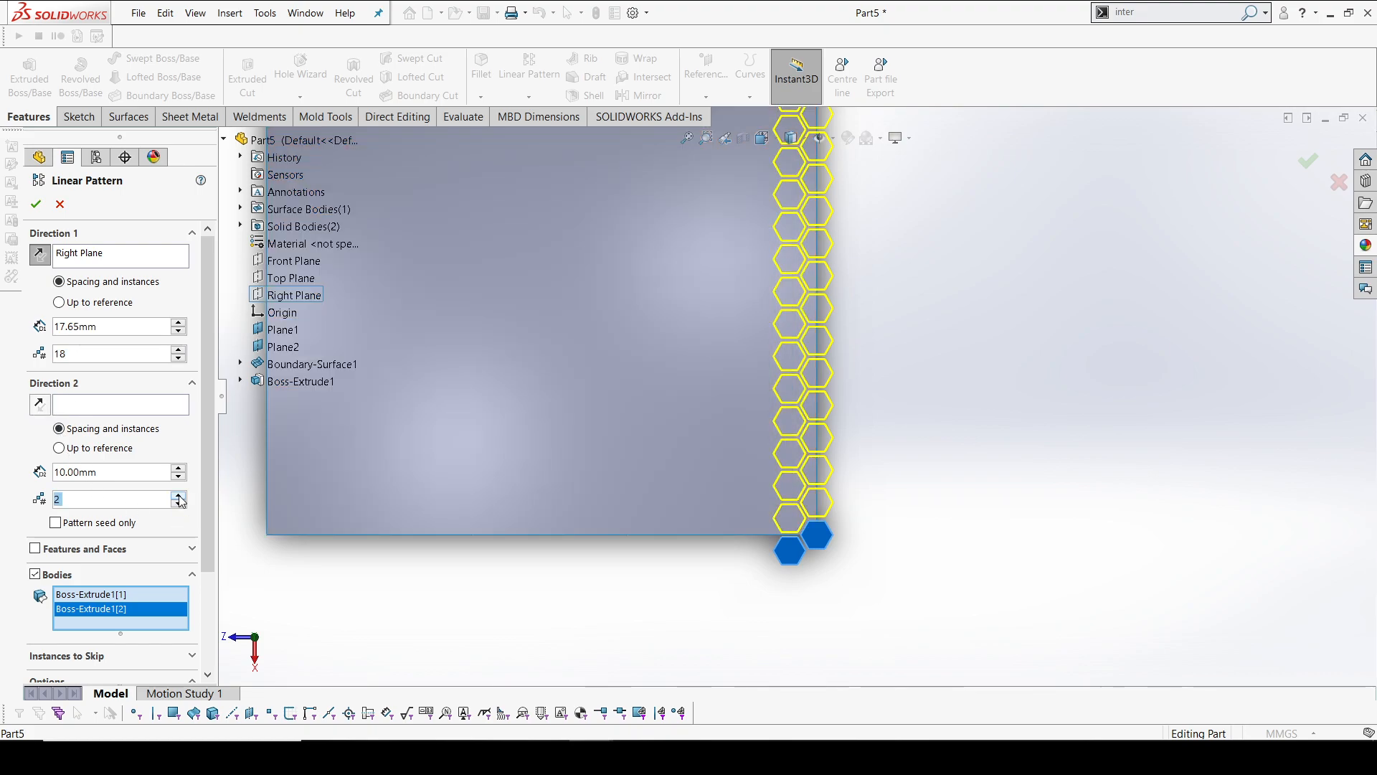
pyautogui.click(115, 406)
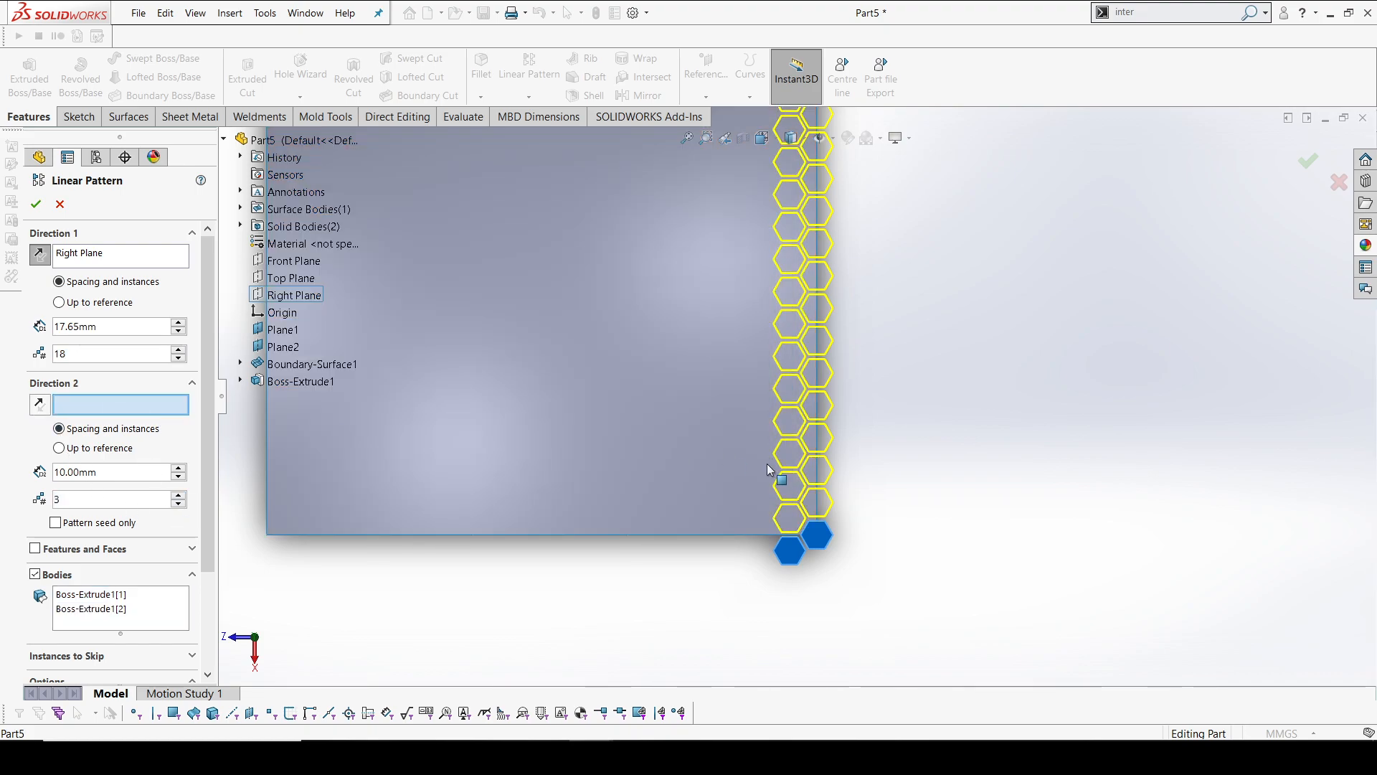
pyautogui.scroll(3, 608, 434)
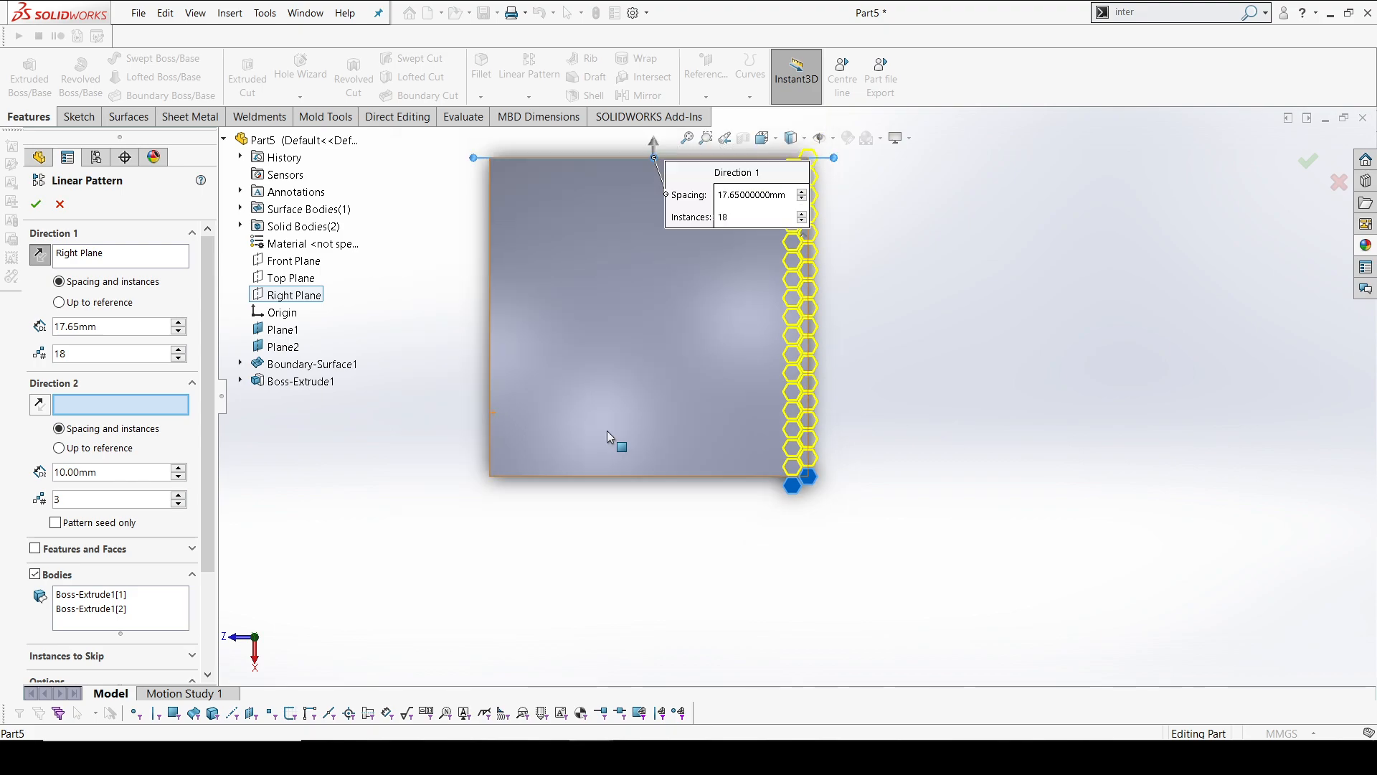
pyautogui.click(291, 261)
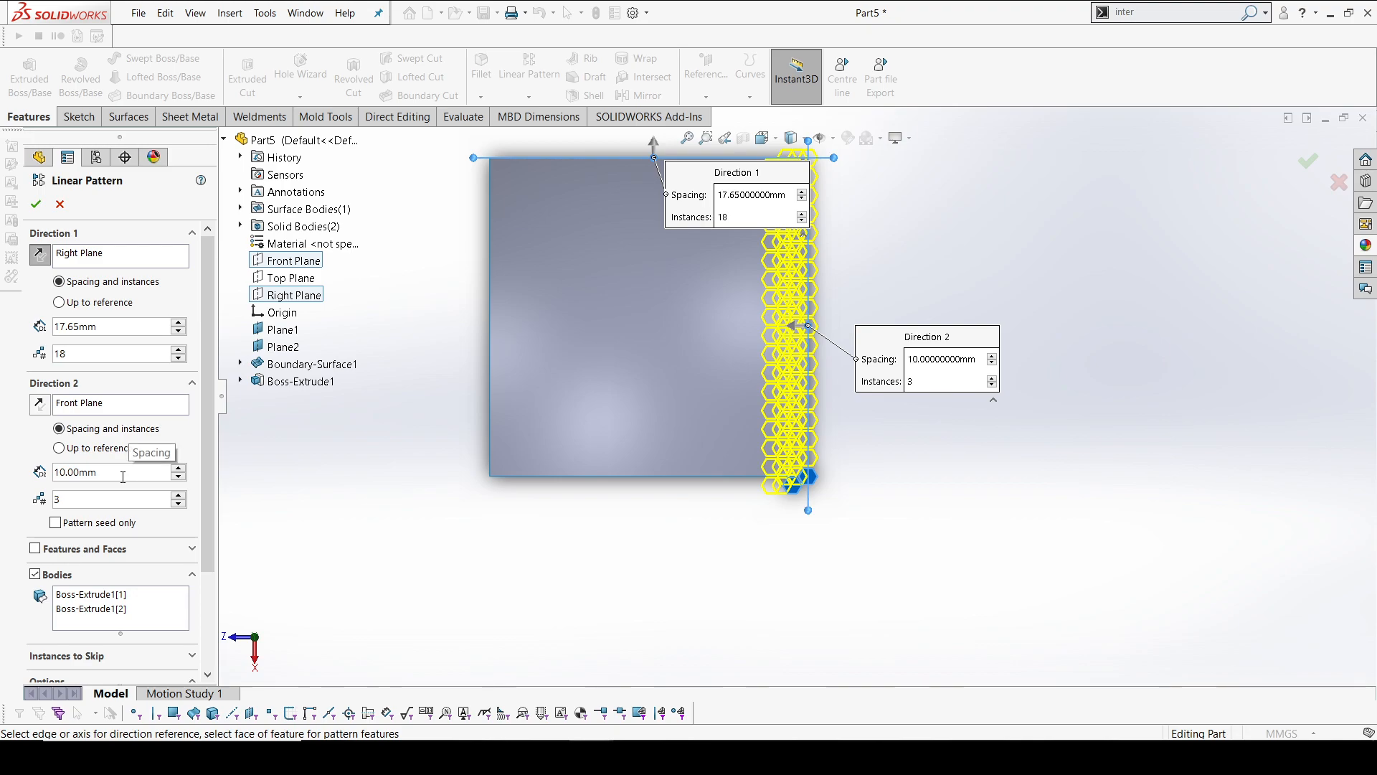
# Set the second pattern direction to 11 instances with a spacing of 30 mm
pyautogui.scroll(-6, 807, 473)
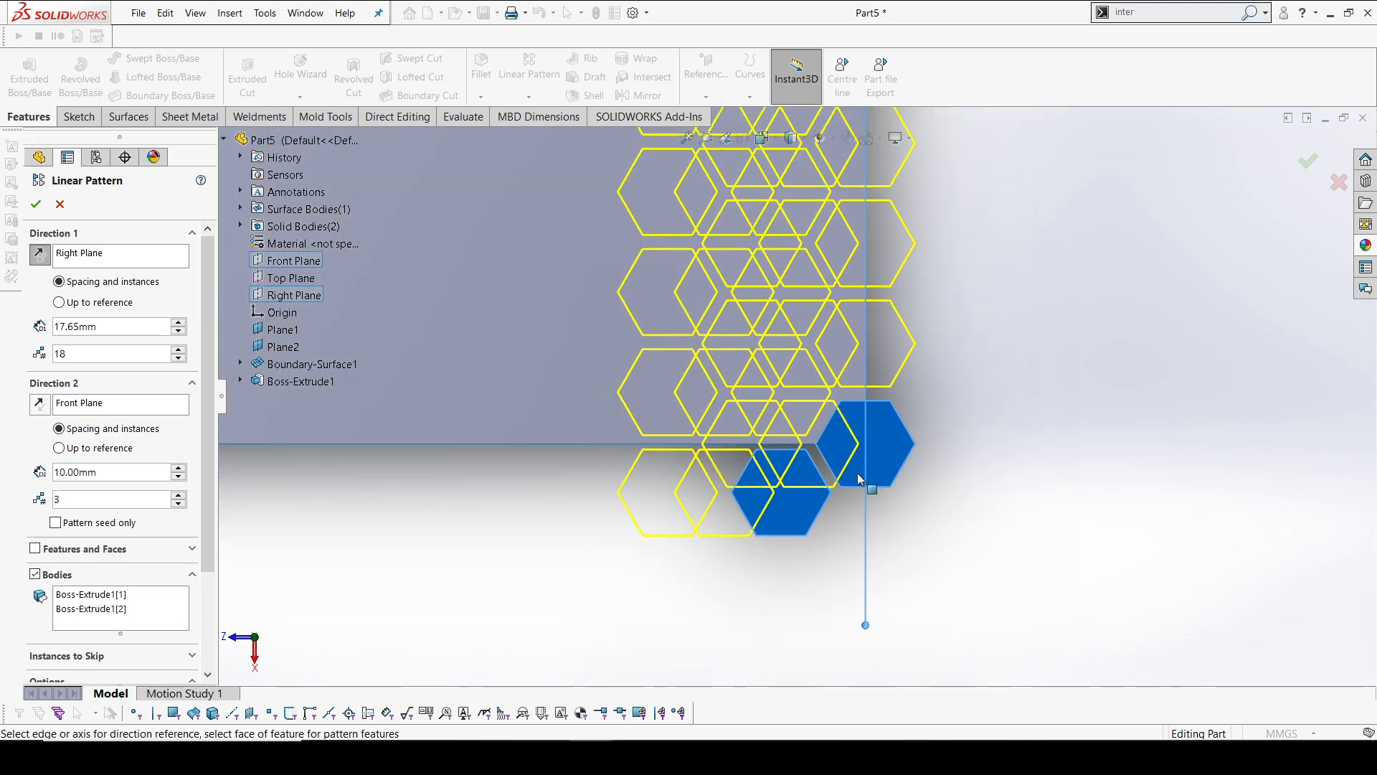
pyautogui.click(79, 472)
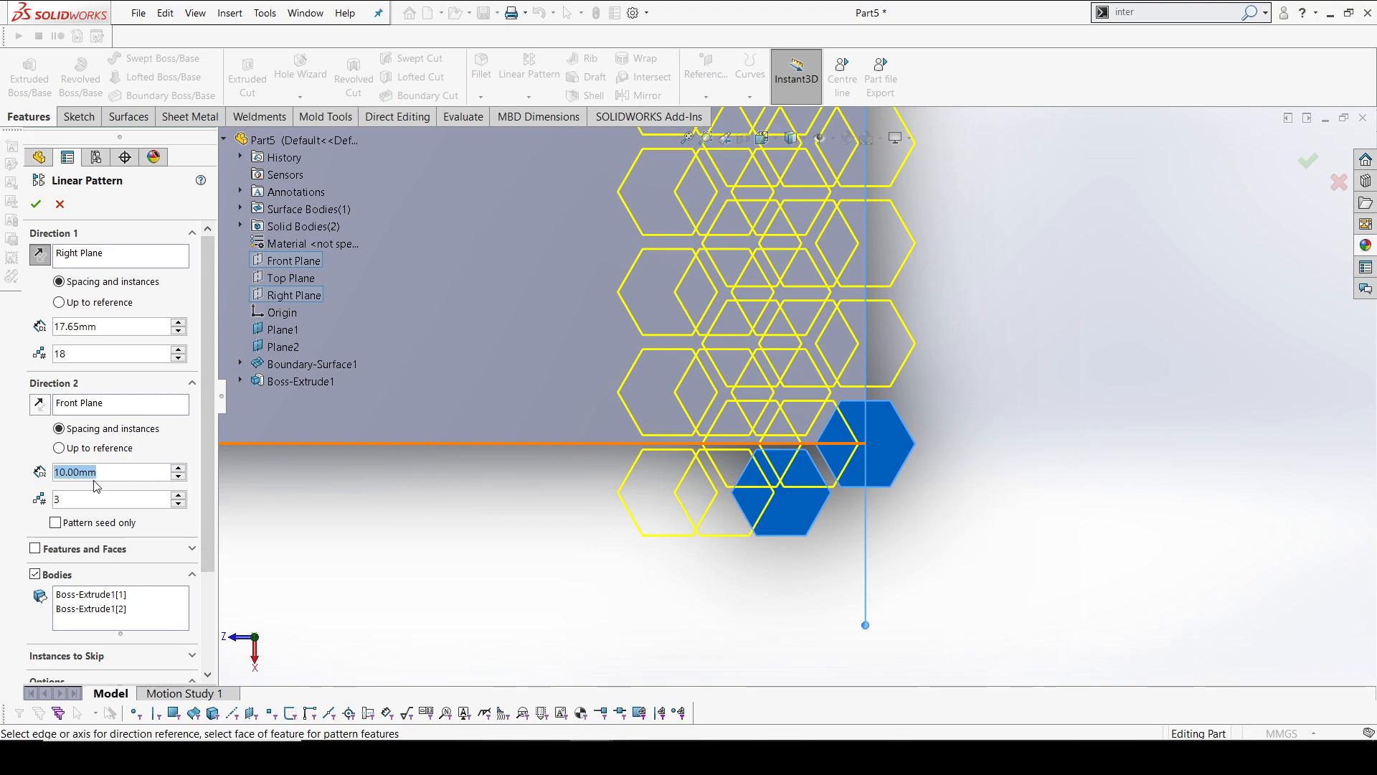
pyautogui.press('Tab')
pyautogui.write('11')
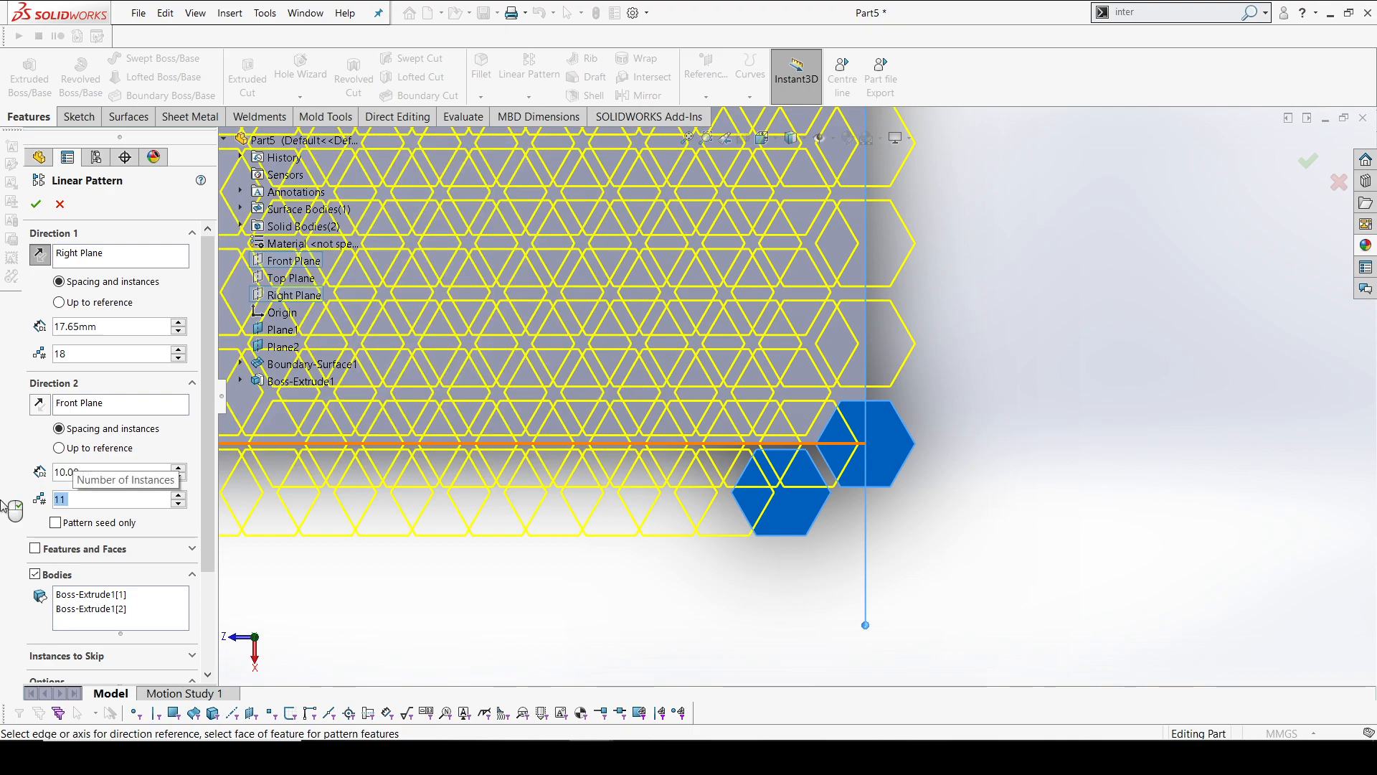
pyautogui.click(179, 468)
pyautogui.click(179, 468)
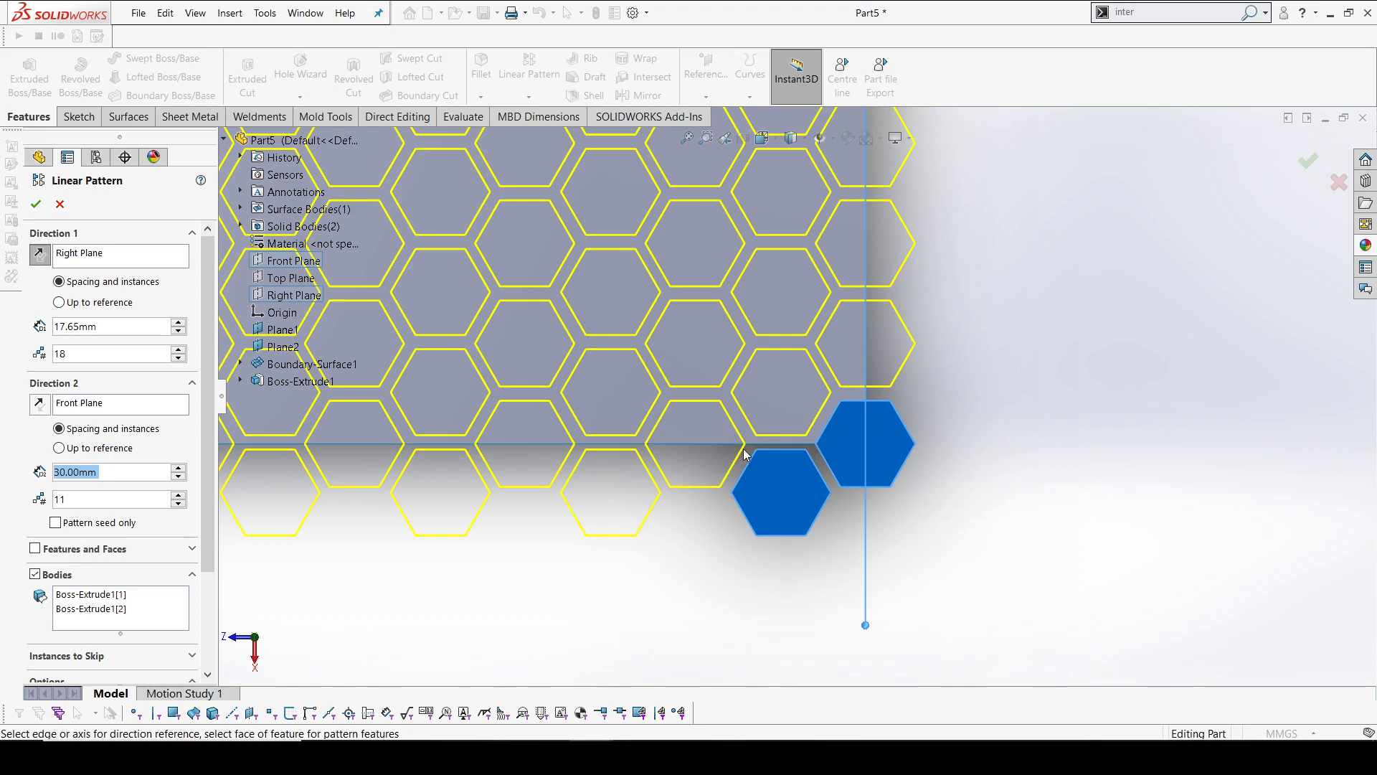
# Try 10 instances in the second direction at the surface's far edge, return to 11 and complete the linear pattern
pyautogui.scroll(5, 735, 468)
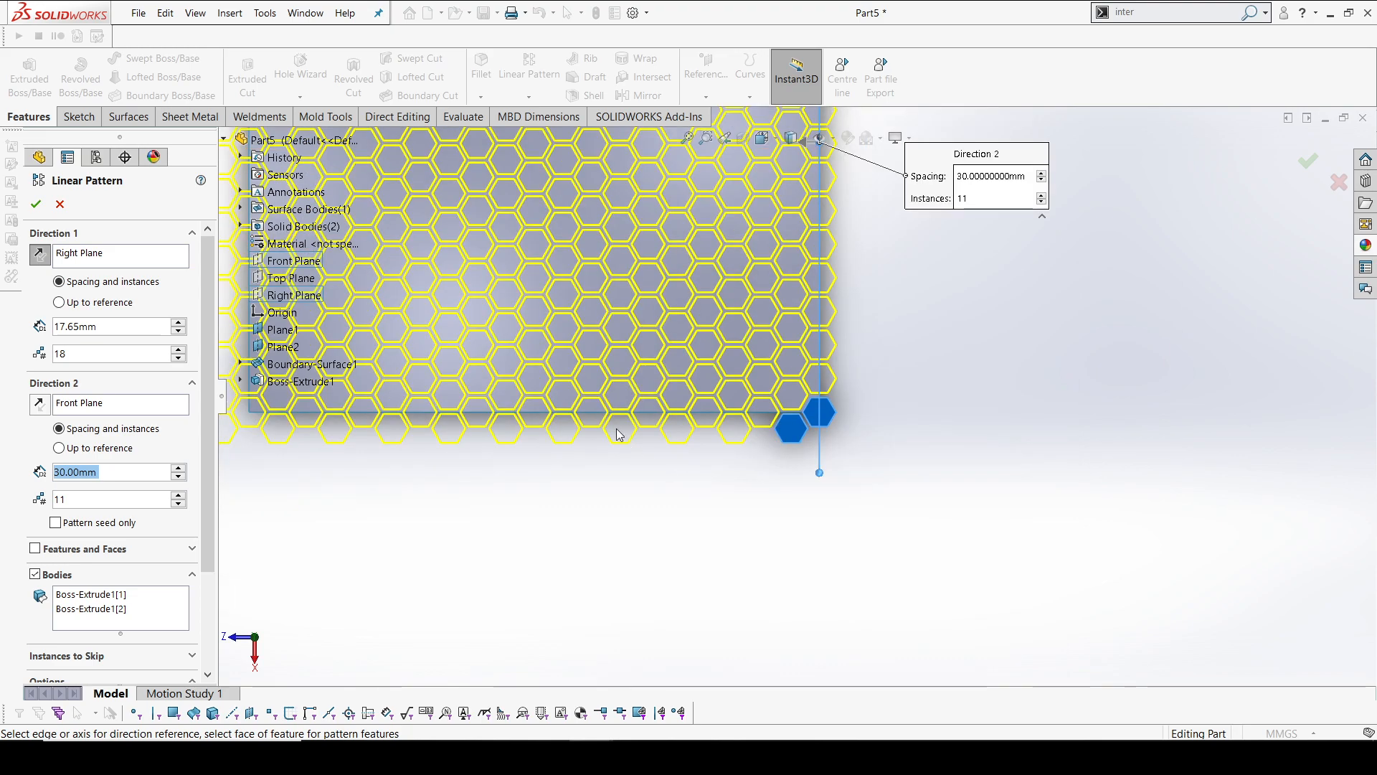
pyautogui.scroll(-3, 504, 393)
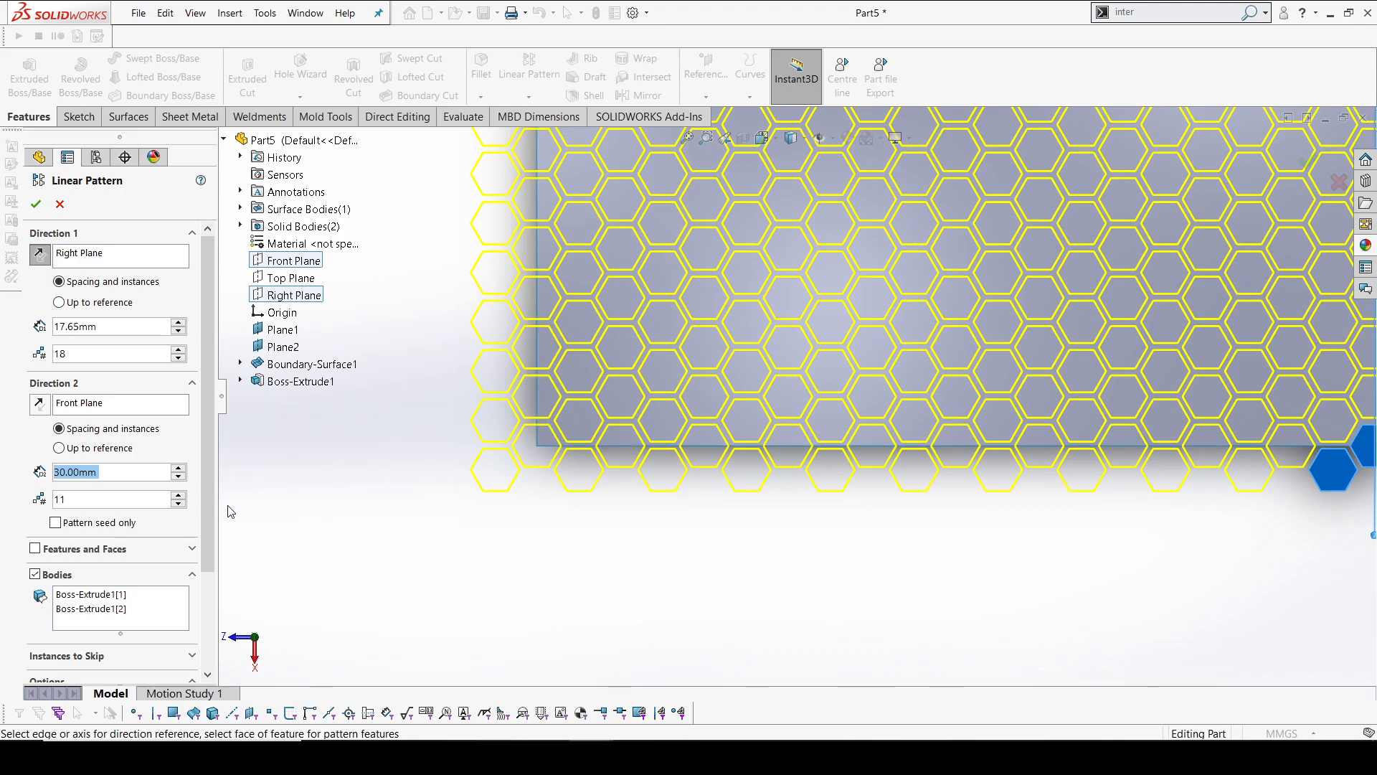
pyautogui.click(176, 505)
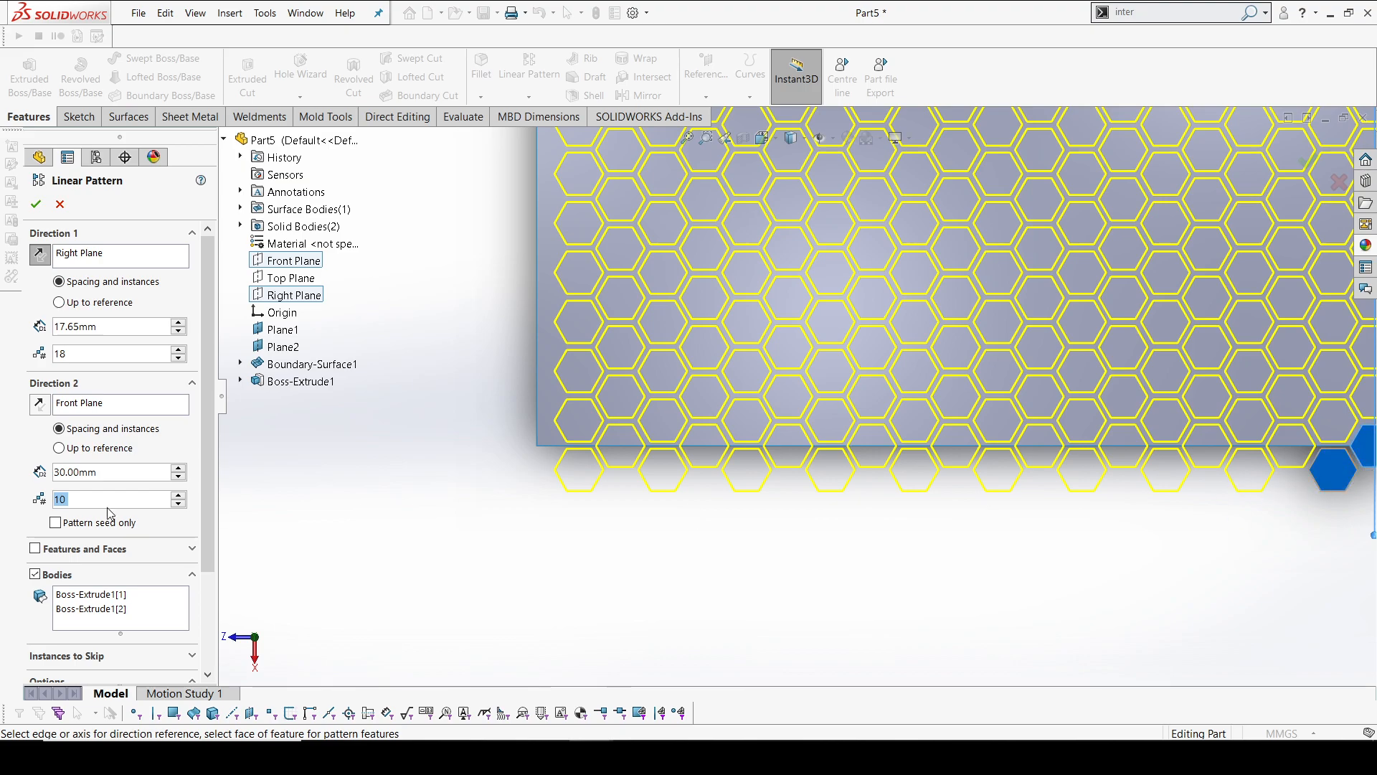
pyautogui.click(179, 493)
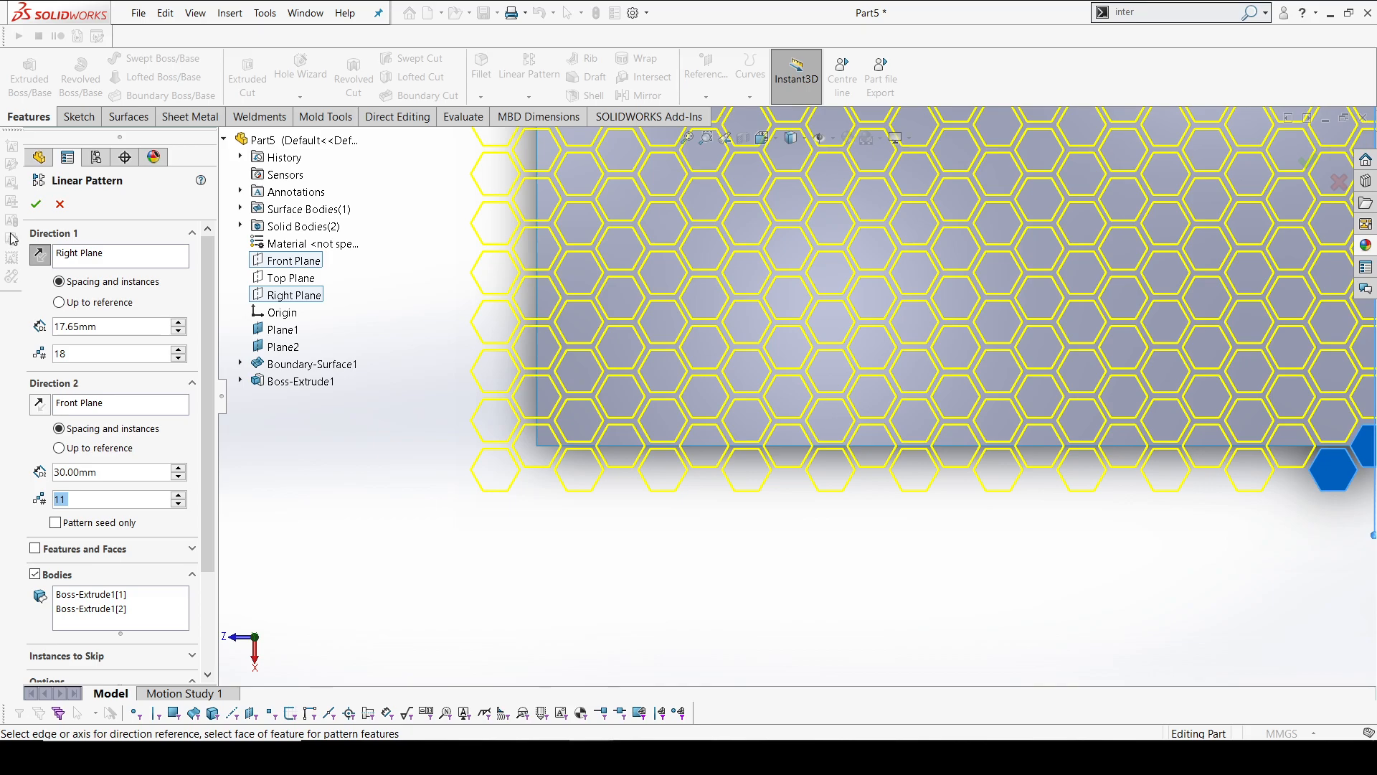
pyautogui.click(35, 206)
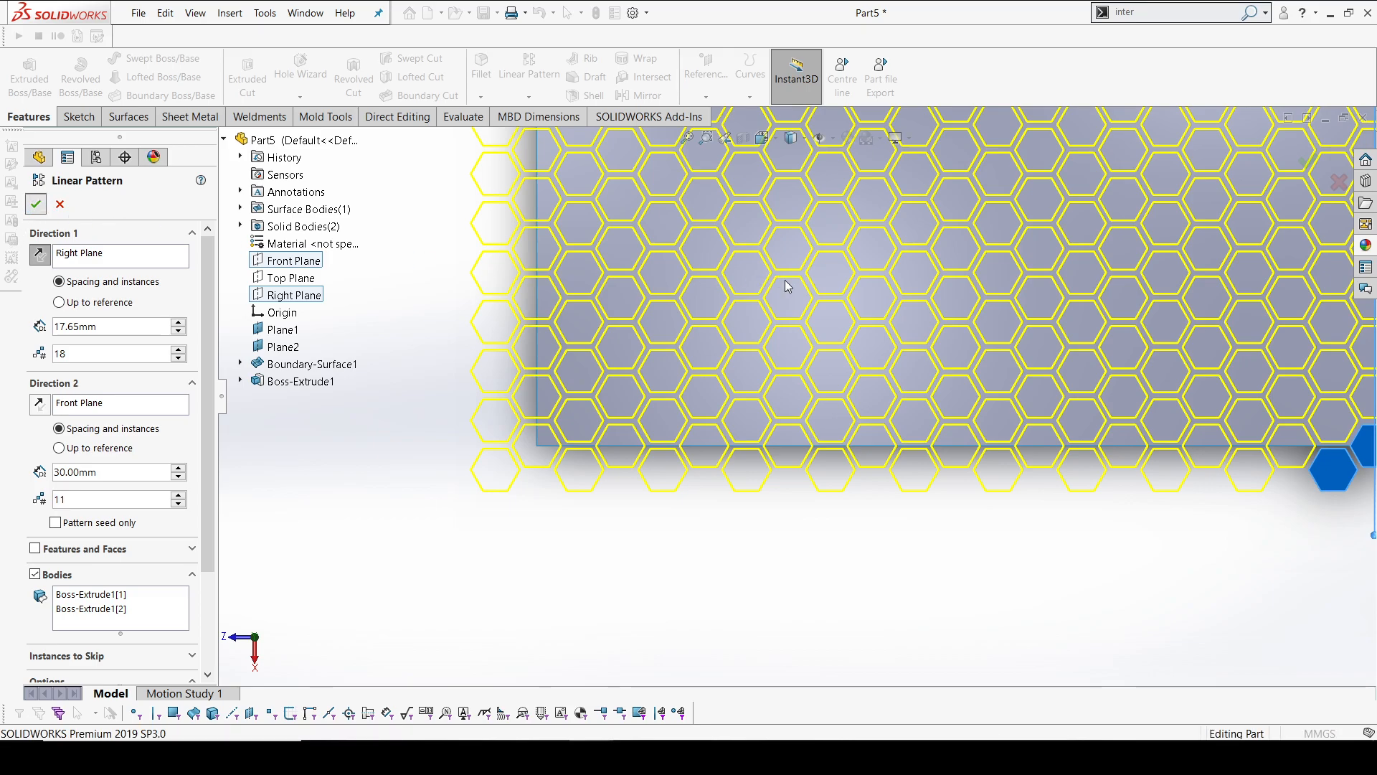
# Hide the patterned hexagonal prisms and the two original prisms, leaving only the boundary surface displayed
pyautogui.scroll(5, 807, 308)
pyautogui.moveTo(807, 309); pyautogui.dragTo(864, 243, button='middle')
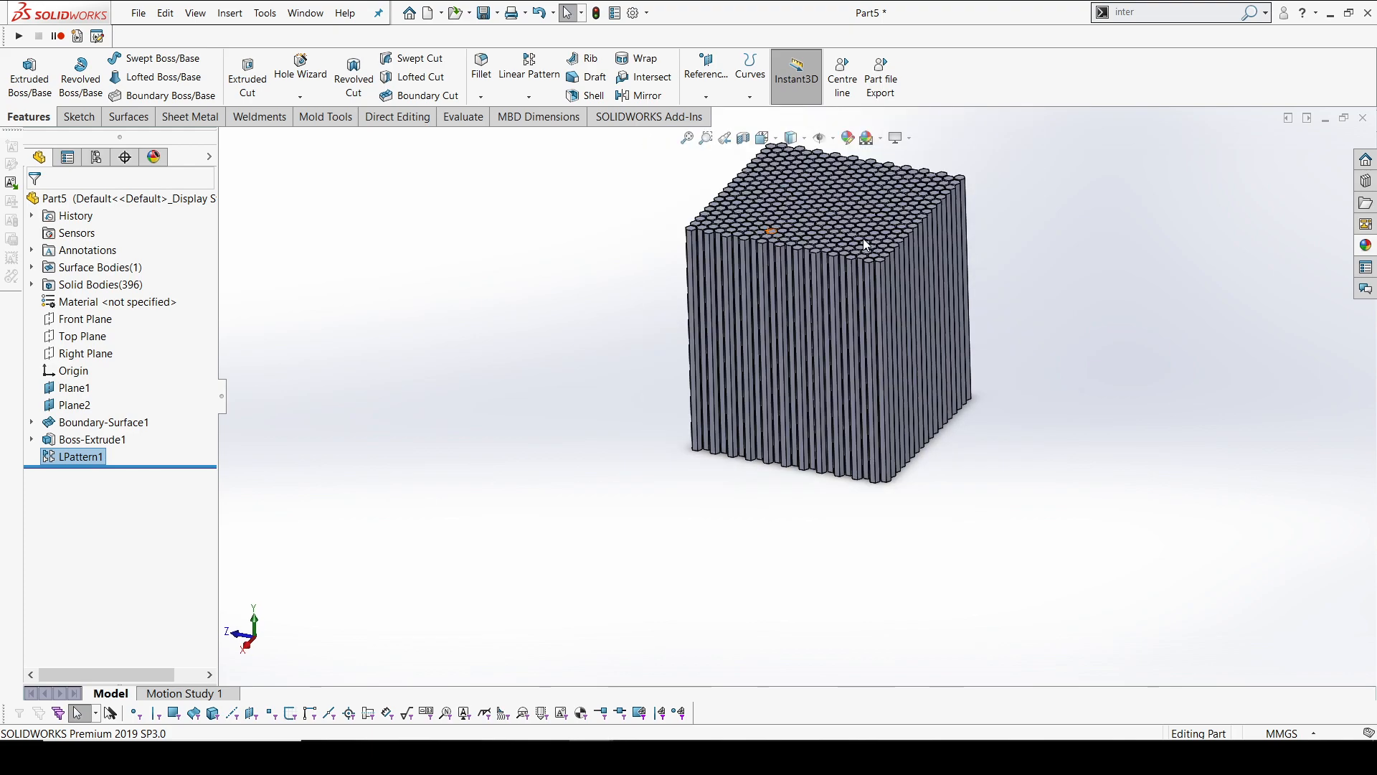
pyautogui.rightClick(108, 456)
pyautogui.click(588, 387)
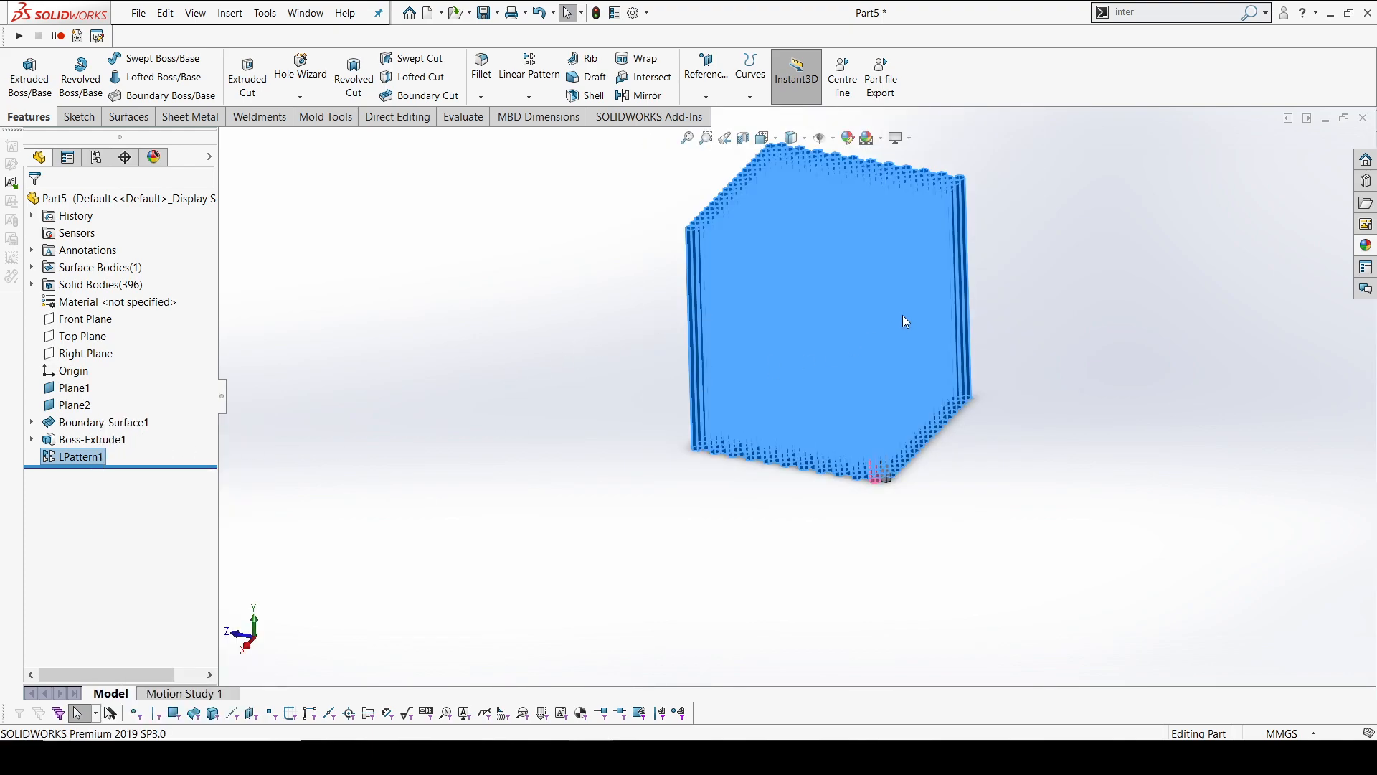
pyautogui.press('Escape')
pyautogui.scroll(-3, 954, 299)
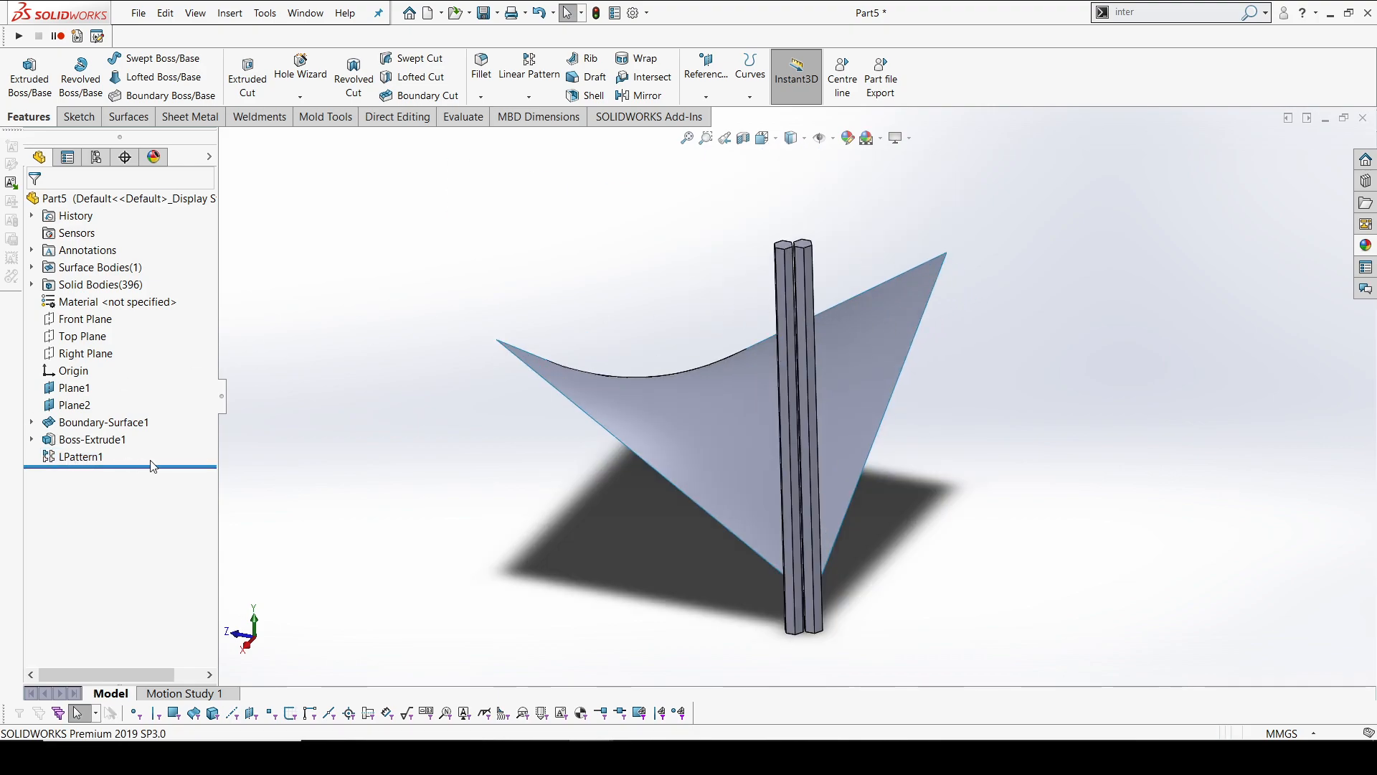
pyautogui.rightClick(90, 439)
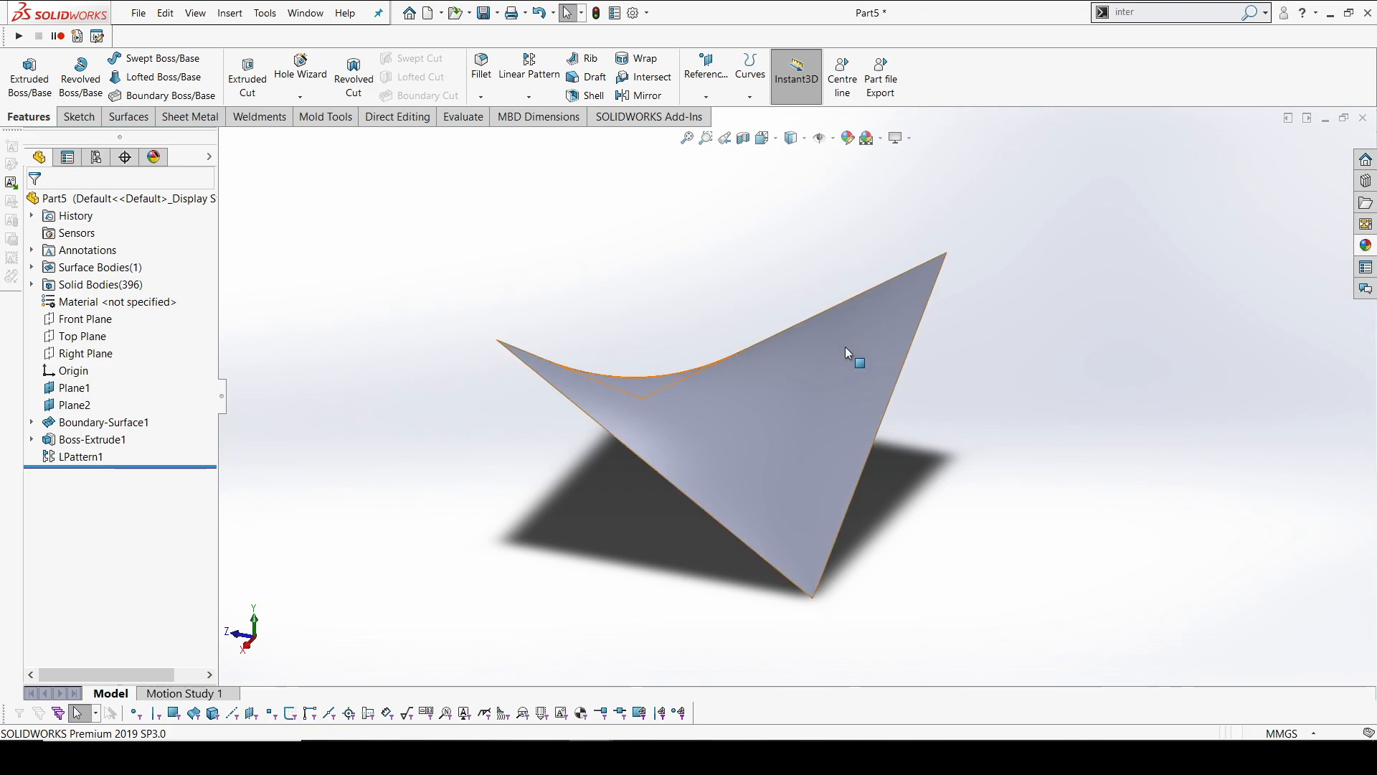
# Start a Thicken feature on the boundary surface and set its thickness to 0.5 mm without merging the result
pyautogui.click(406, 117)
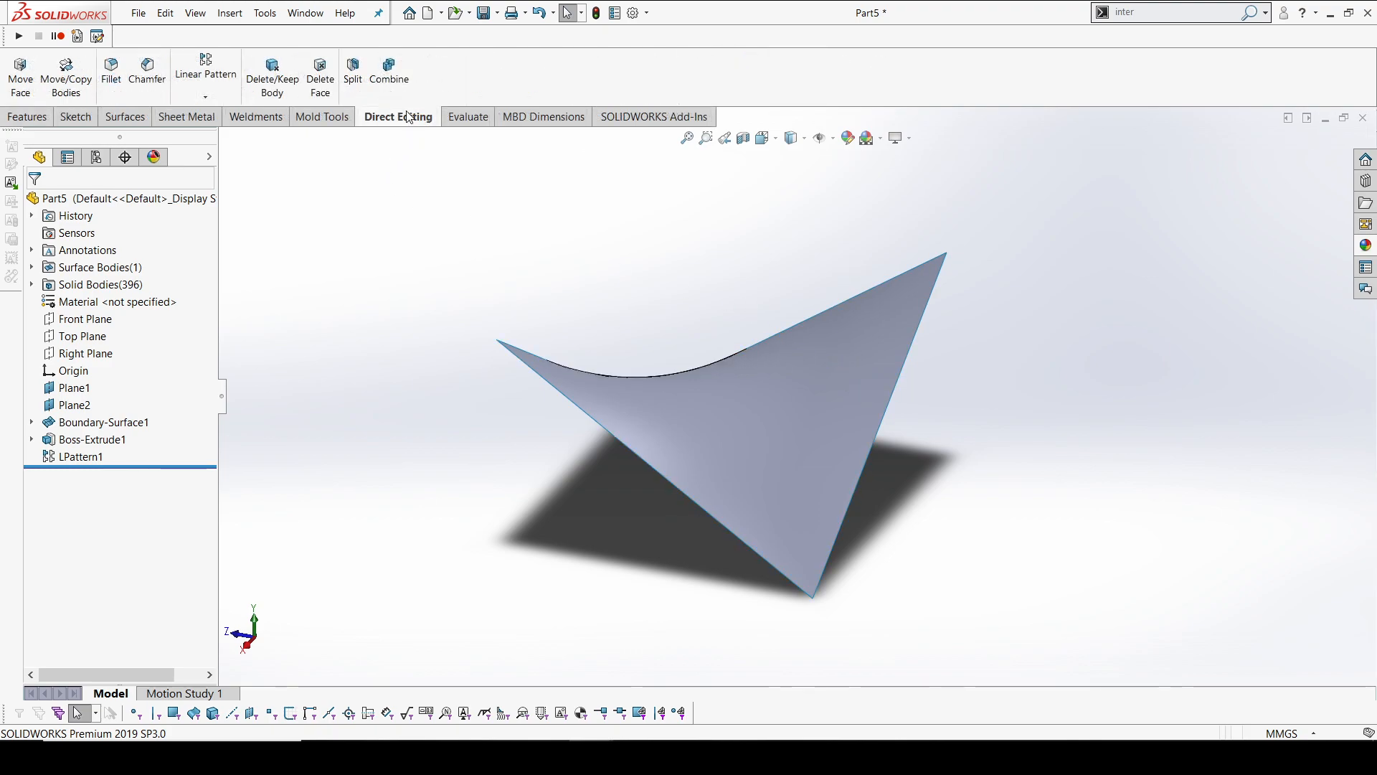
pyautogui.click(125, 117)
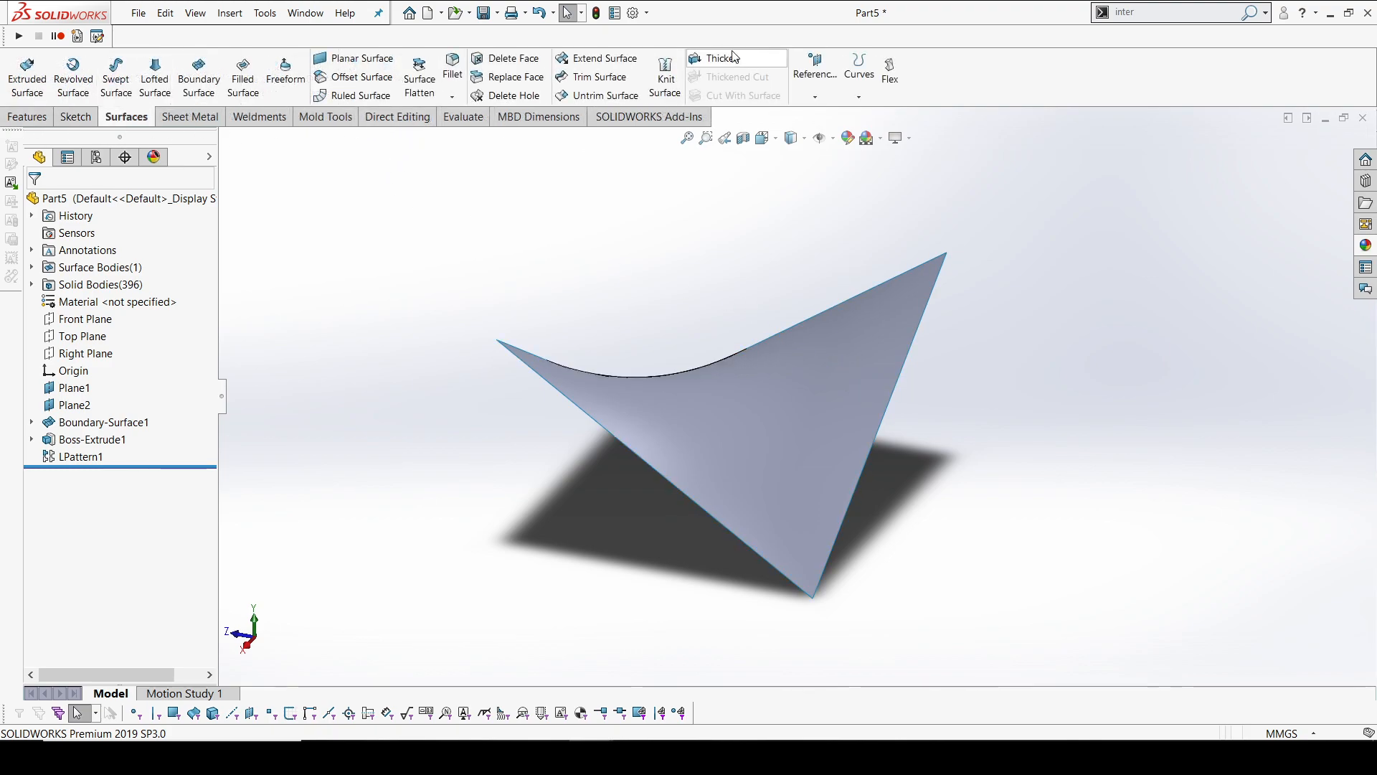
pyautogui.click(715, 58)
pyautogui.click(797, 452)
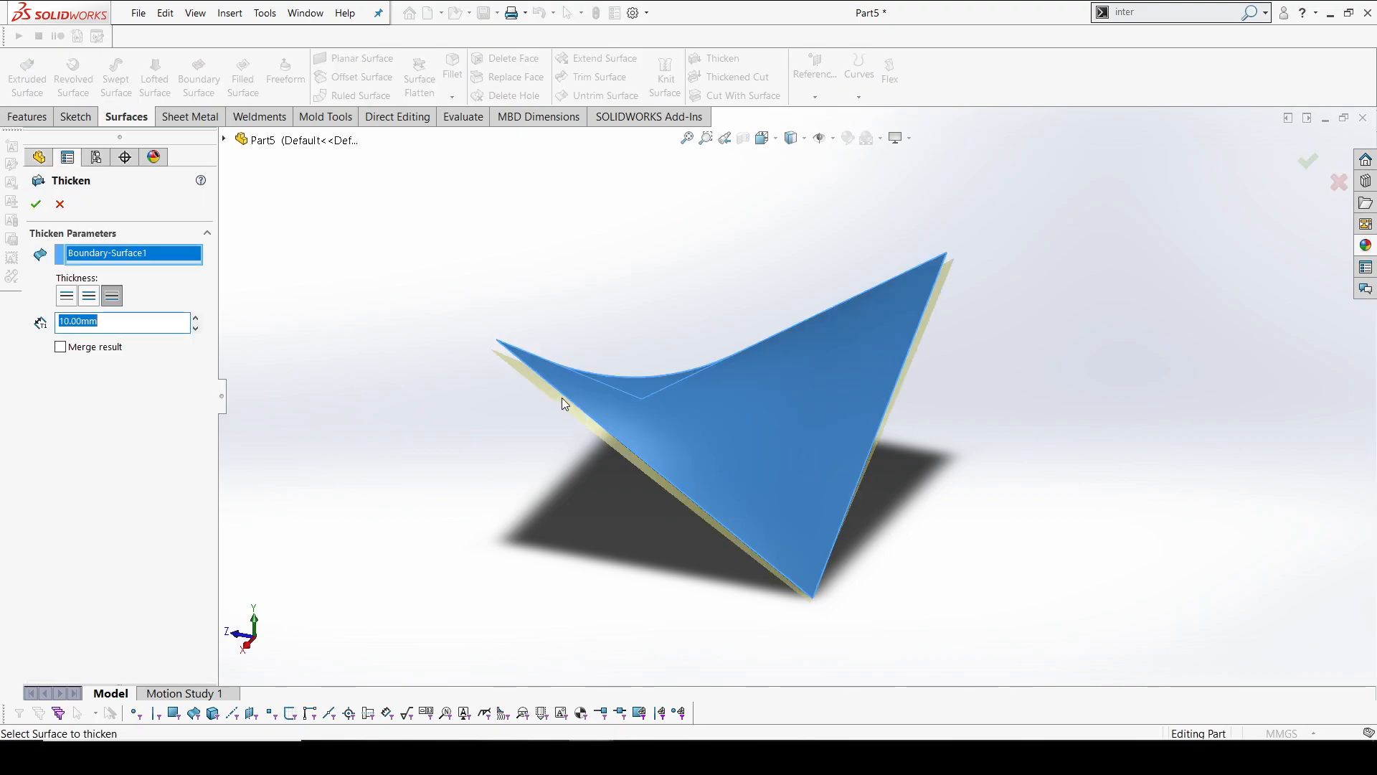
pyautogui.moveTo(561, 398); pyautogui.dragTo(582, 381, button='middle')
pyautogui.scroll(-4, 584, 366)
pyautogui.moveTo(107, 322); pyautogui.dragTo(2, 330)
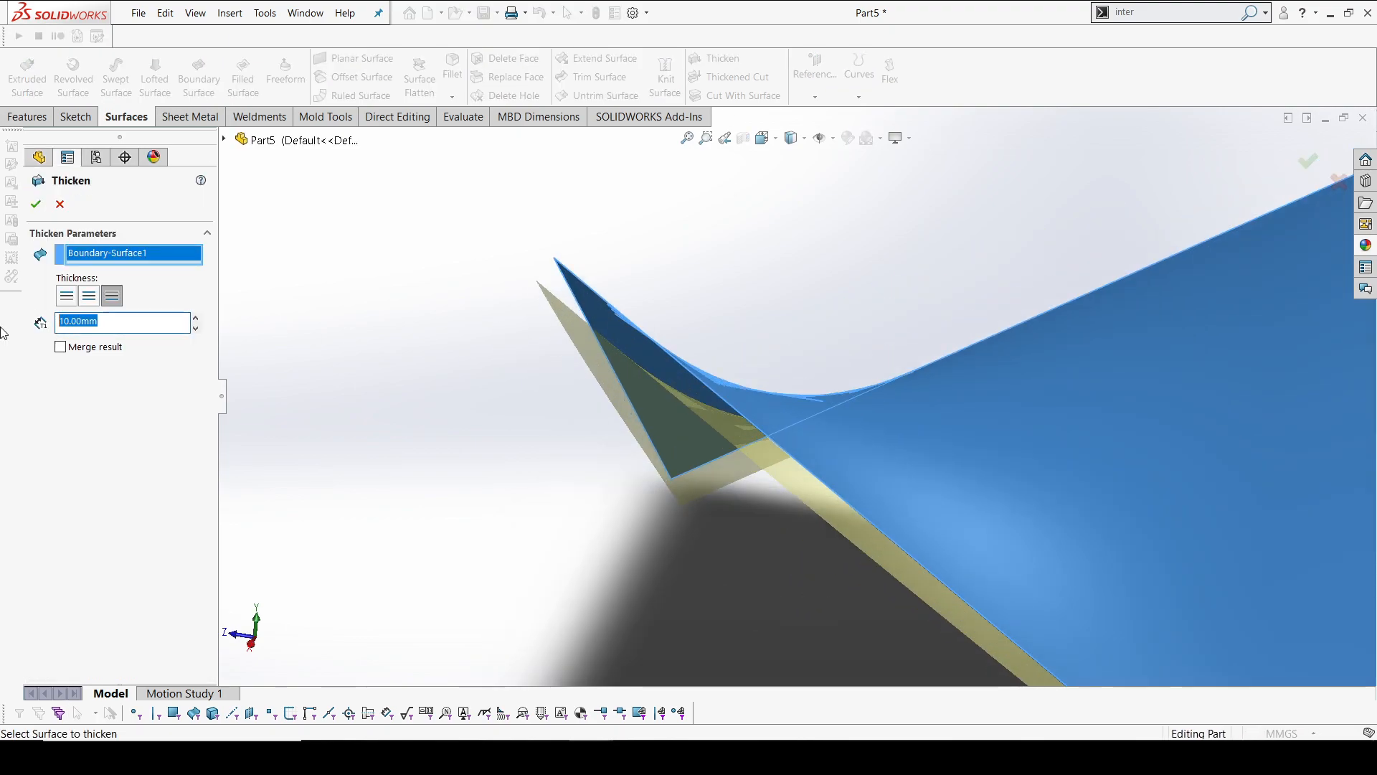
pyautogui.write('0.5')
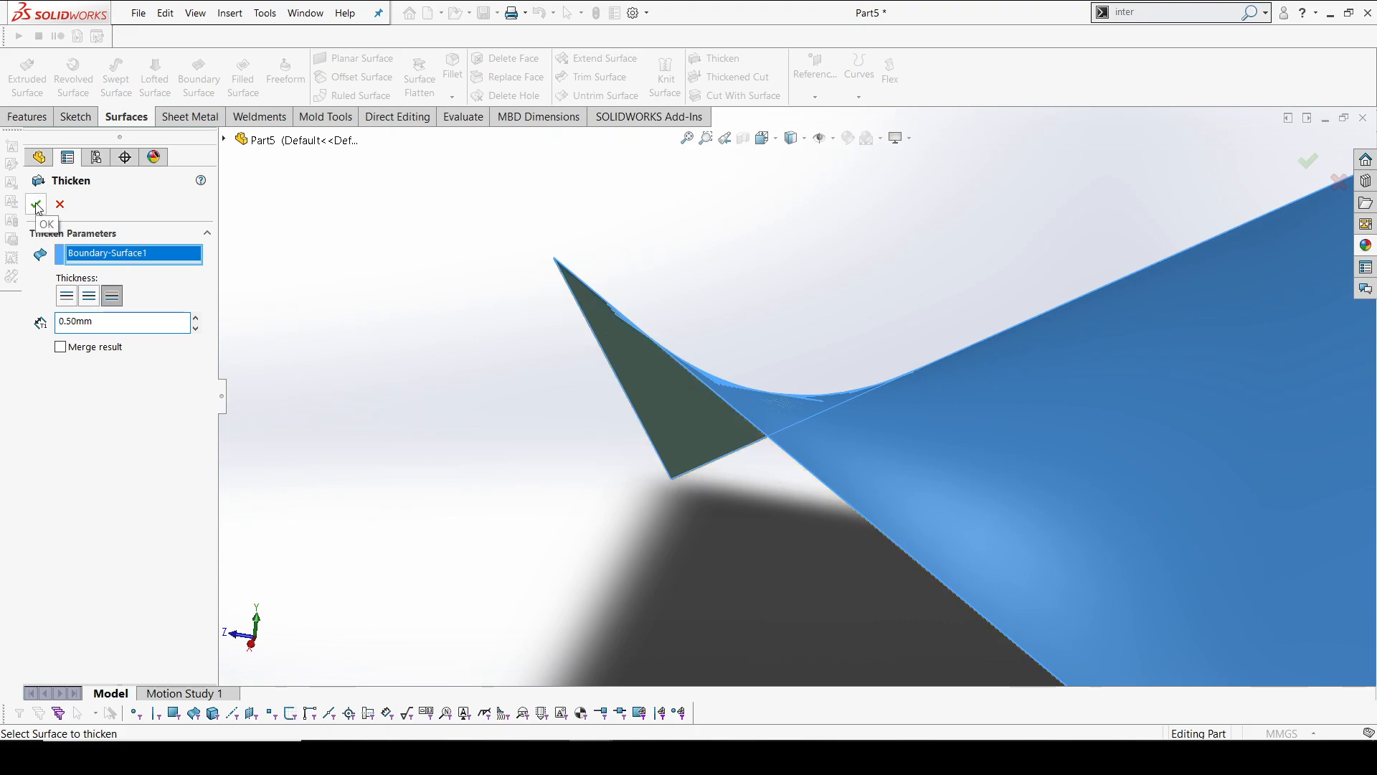
# Switch the thickening to the opposite side of the boundary surface and complete the feature
pyautogui.click(75, 300)
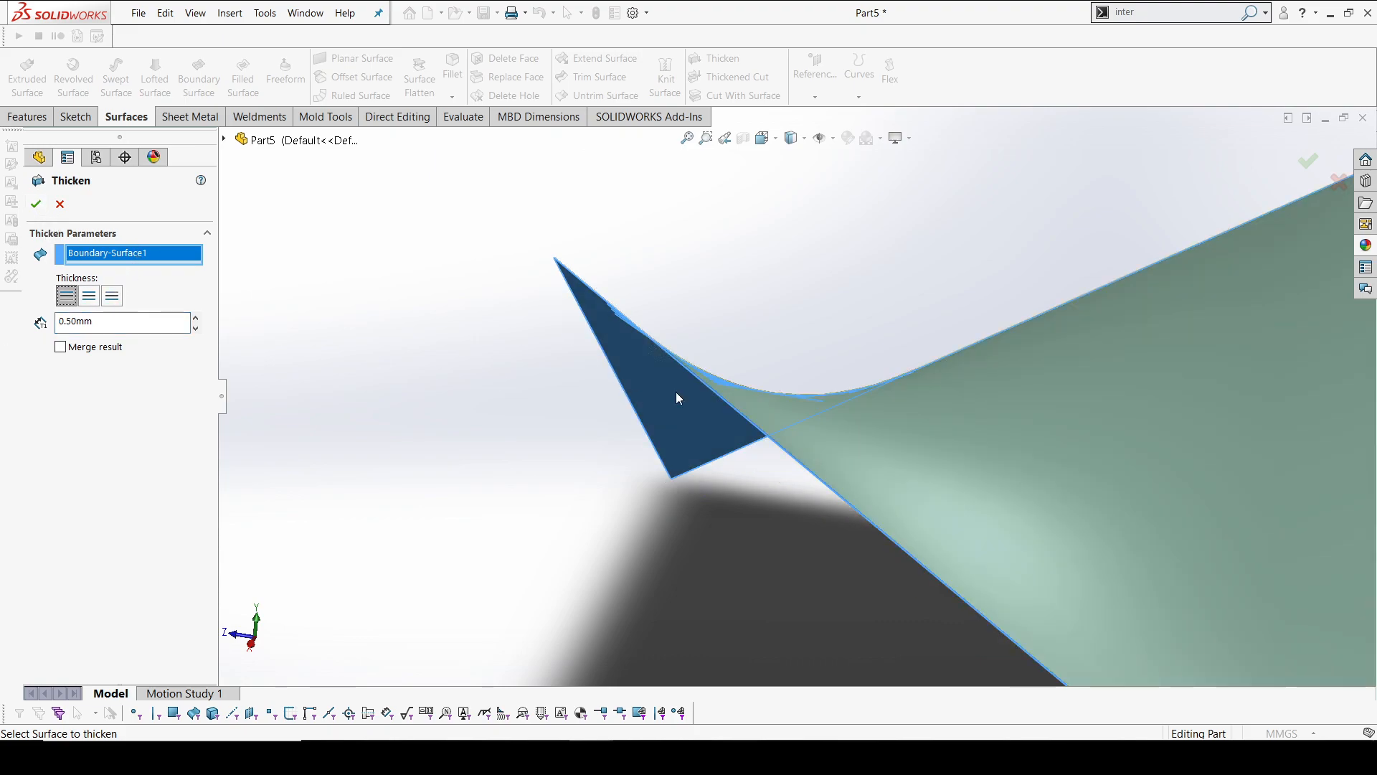
pyautogui.scroll(5, 726, 380)
pyautogui.scroll(-2, 810, 393)
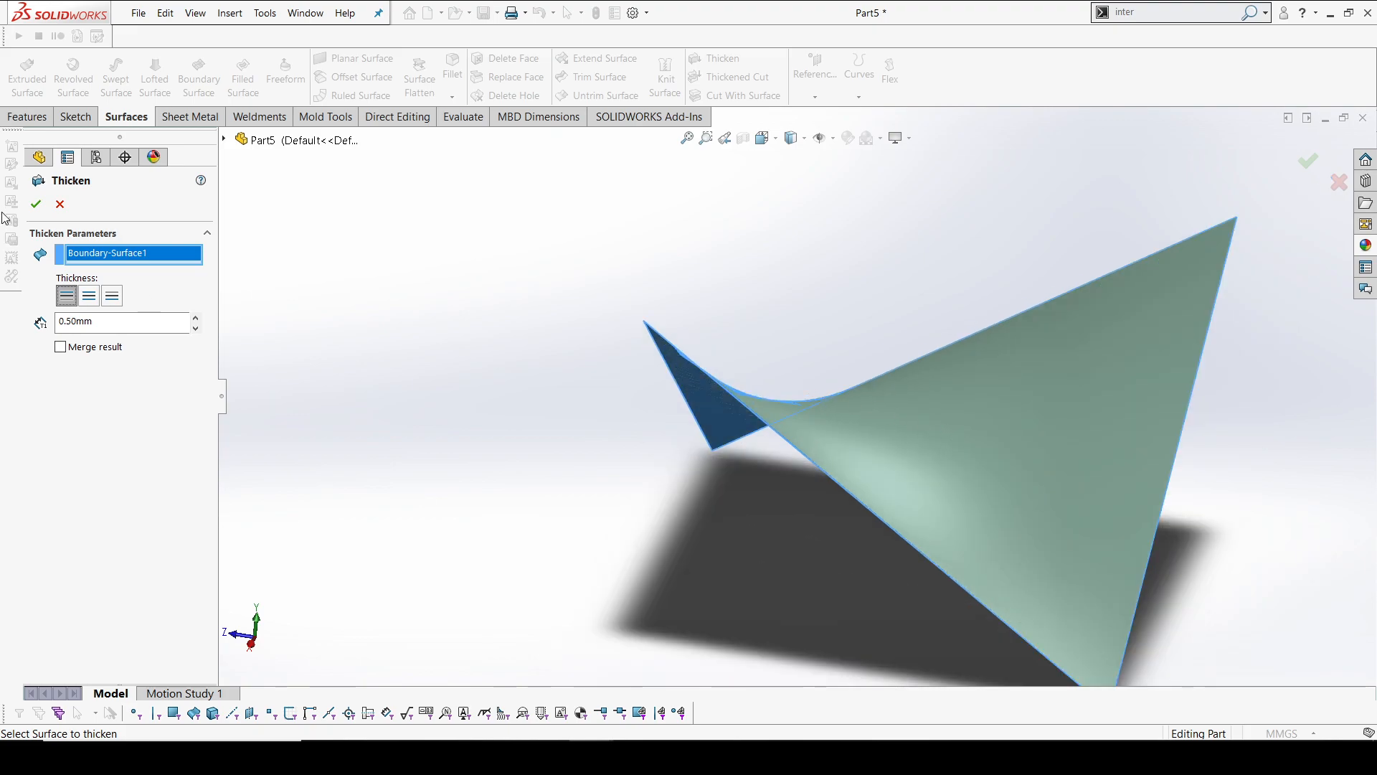
pyautogui.click(35, 204)
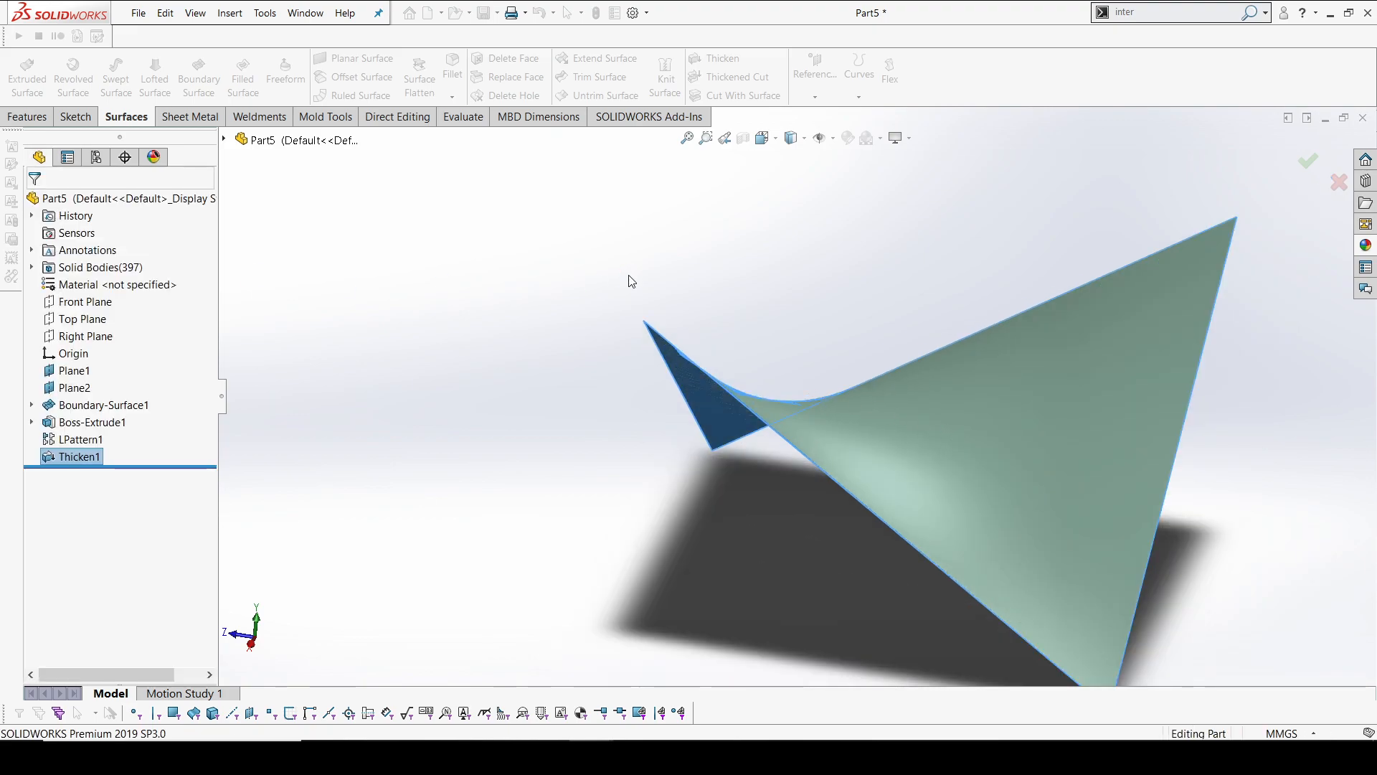
# Start an Offset Surface and select the first two narrow edge faces of the thickened body
pyautogui.click(1197, 473)
pyautogui.moveTo(1197, 473)
pyautogui.mouseDown(button='middle')
pyautogui.moveTo(1205, 506)
pyautogui.moveTo(1200, 492)
pyautogui.mouseUp(button='middle')
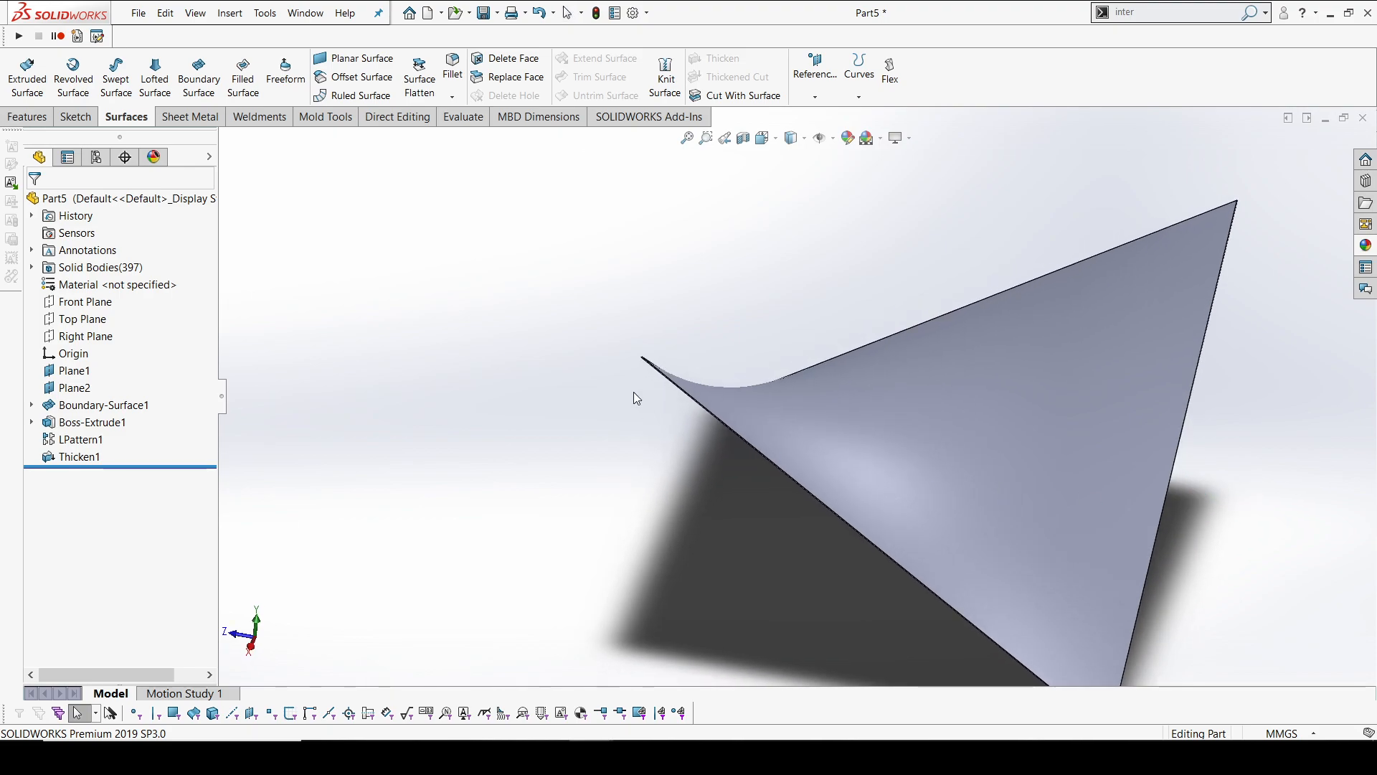
pyautogui.scroll(-5, 641, 376)
pyautogui.moveTo(727, 340); pyautogui.dragTo(621, 393, button='middle')
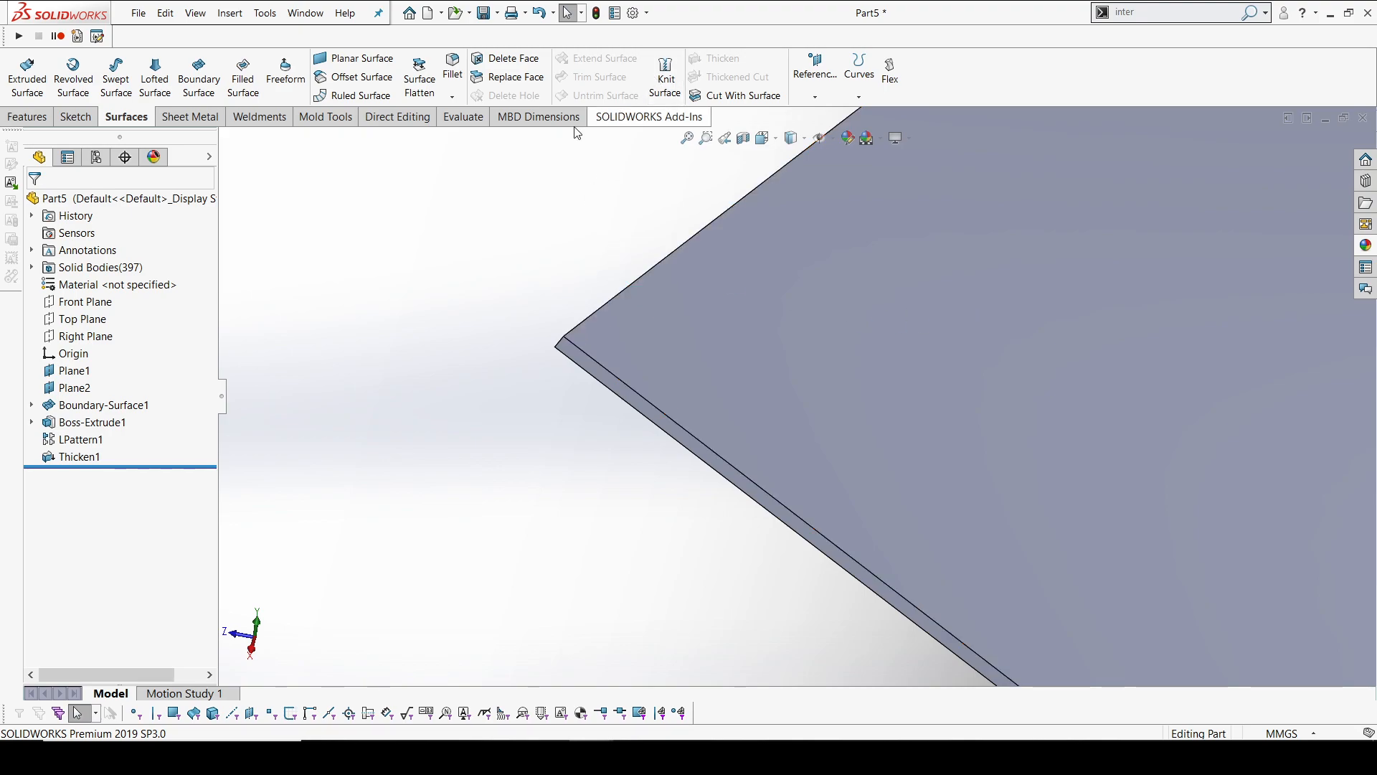
pyautogui.click(356, 77)
pyautogui.click(584, 360)
pyautogui.moveTo(584, 359); pyautogui.dragTo(912, 623, button='middle')
pyautogui.click(550, 342)
pyautogui.scroll(5, 1068, 537)
pyautogui.scroll(-5, 765, 193)
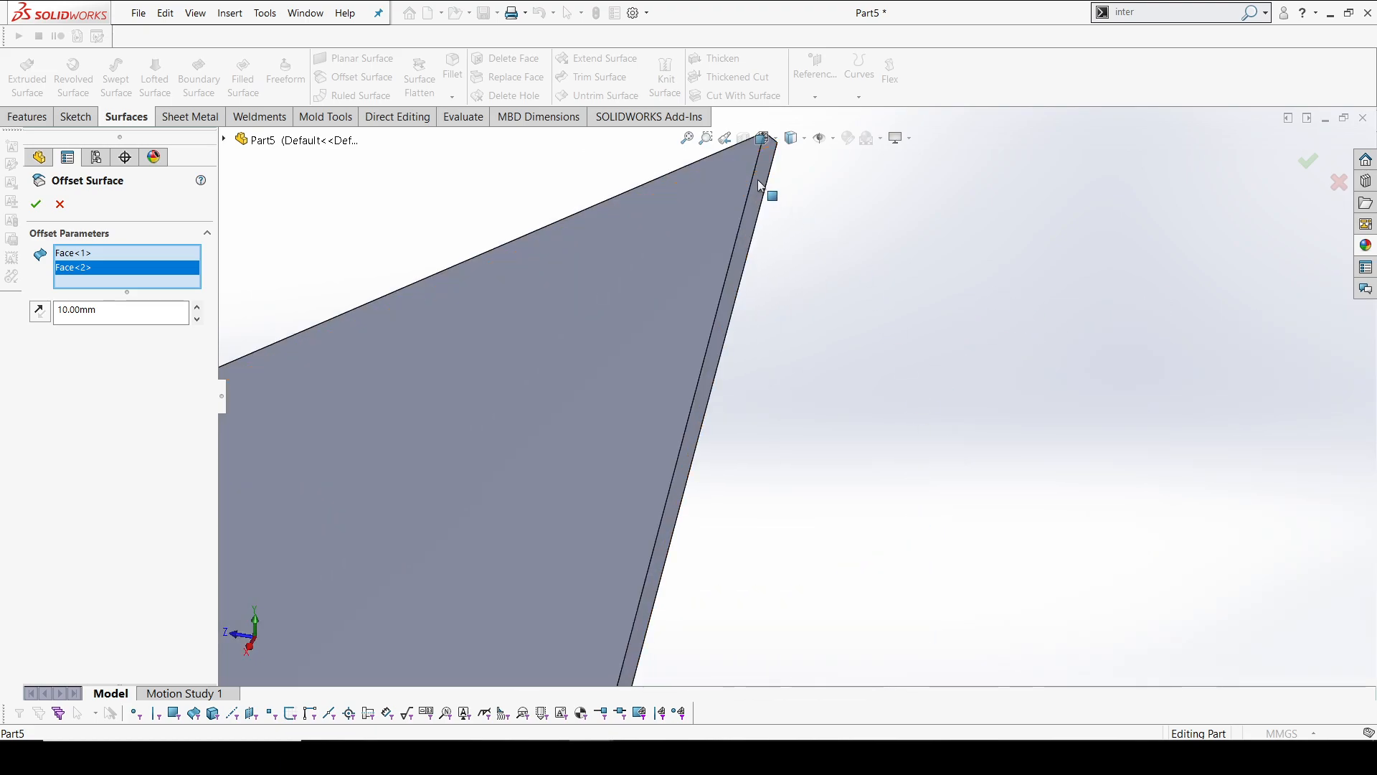
# Add the remaining two narrow edge faces to the offset, set the distance to 5 mm and create the offset surface
pyautogui.click(769, 198)
pyautogui.moveTo(793, 233)
pyautogui.mouseDown(button='middle')
pyautogui.moveTo(808, 255)
pyautogui.moveTo(747, 373)
pyautogui.moveTo(768, 243)
pyautogui.mouseUp(button='middle')
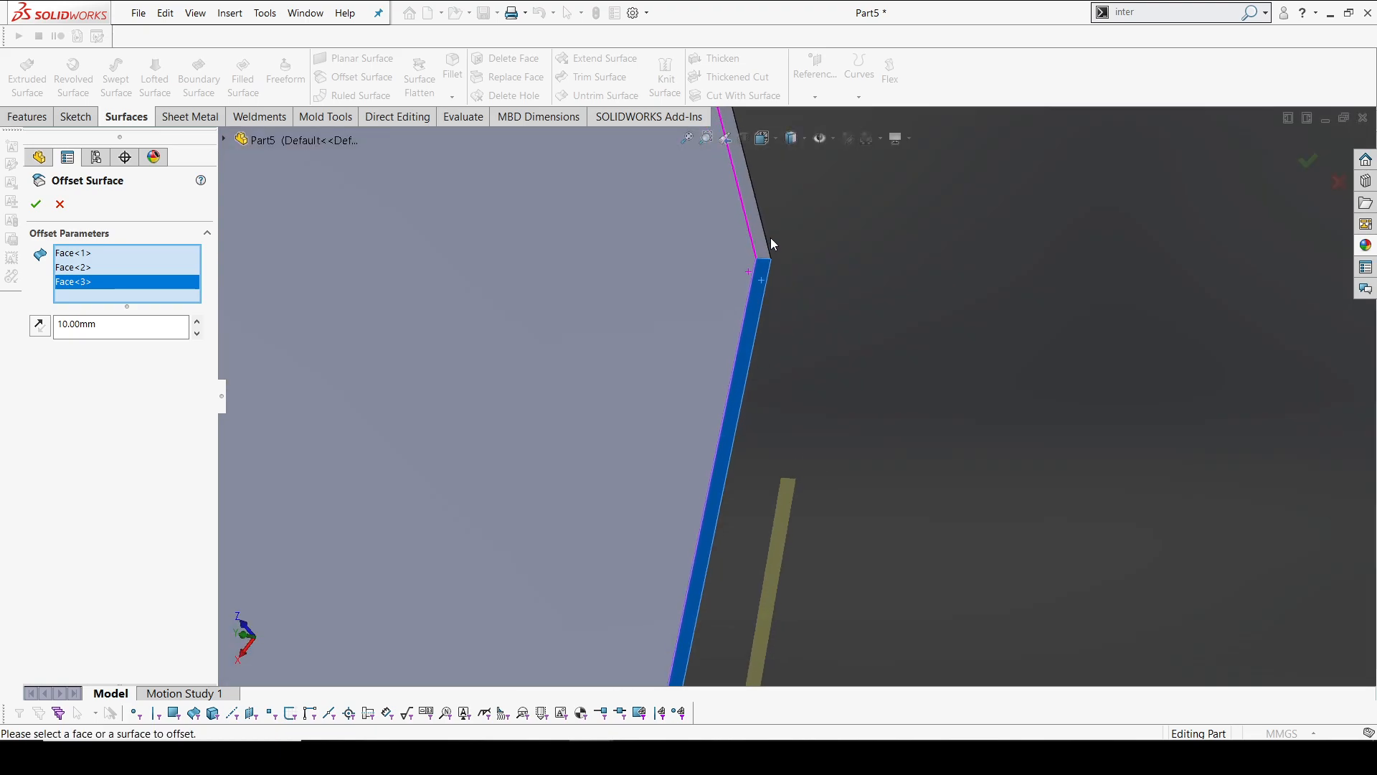
pyautogui.click(761, 234)
pyautogui.moveTo(808, 297); pyautogui.dragTo(828, 242, button='middle')
pyautogui.doubleClick(103, 337)
pyautogui.write('5')
pyautogui.press('Return')
pyautogui.click(36, 207)
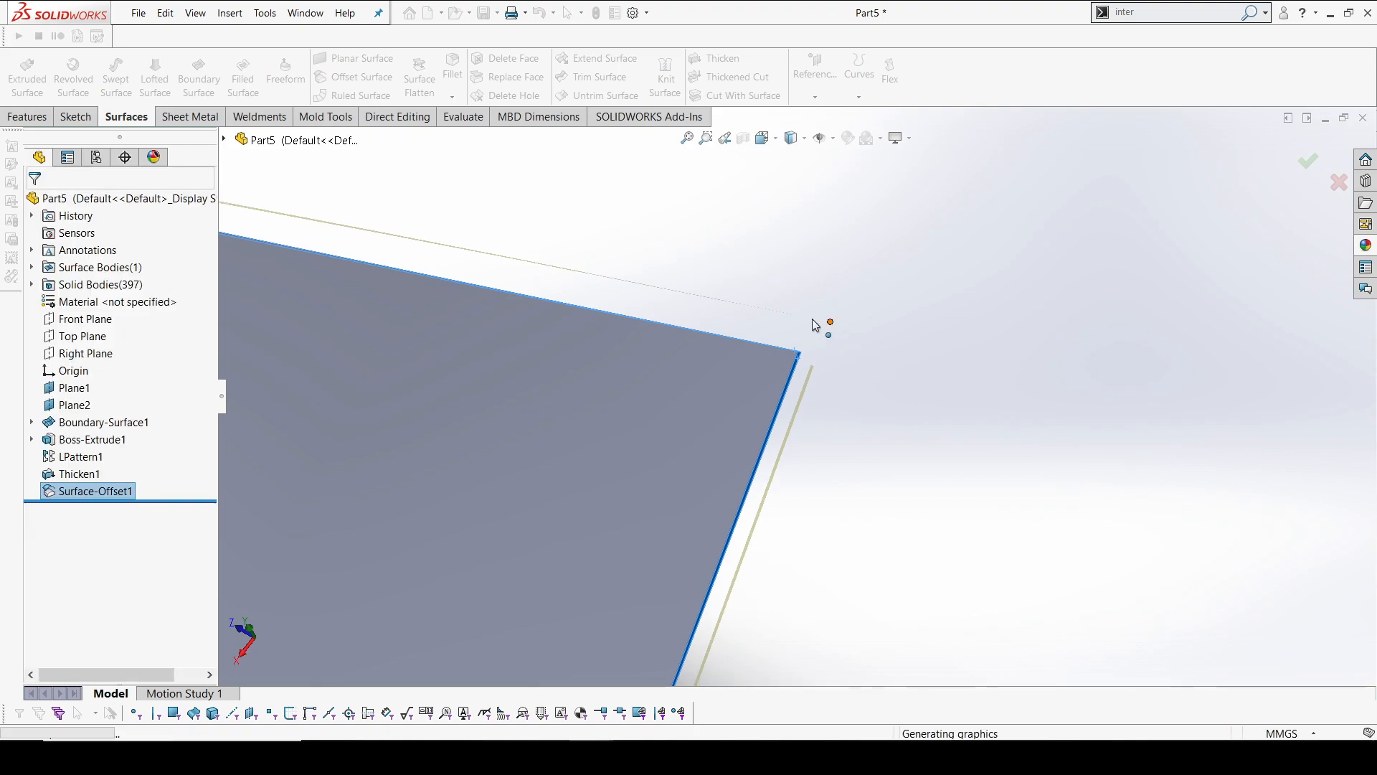
pyautogui.scroll(5, 848, 364)
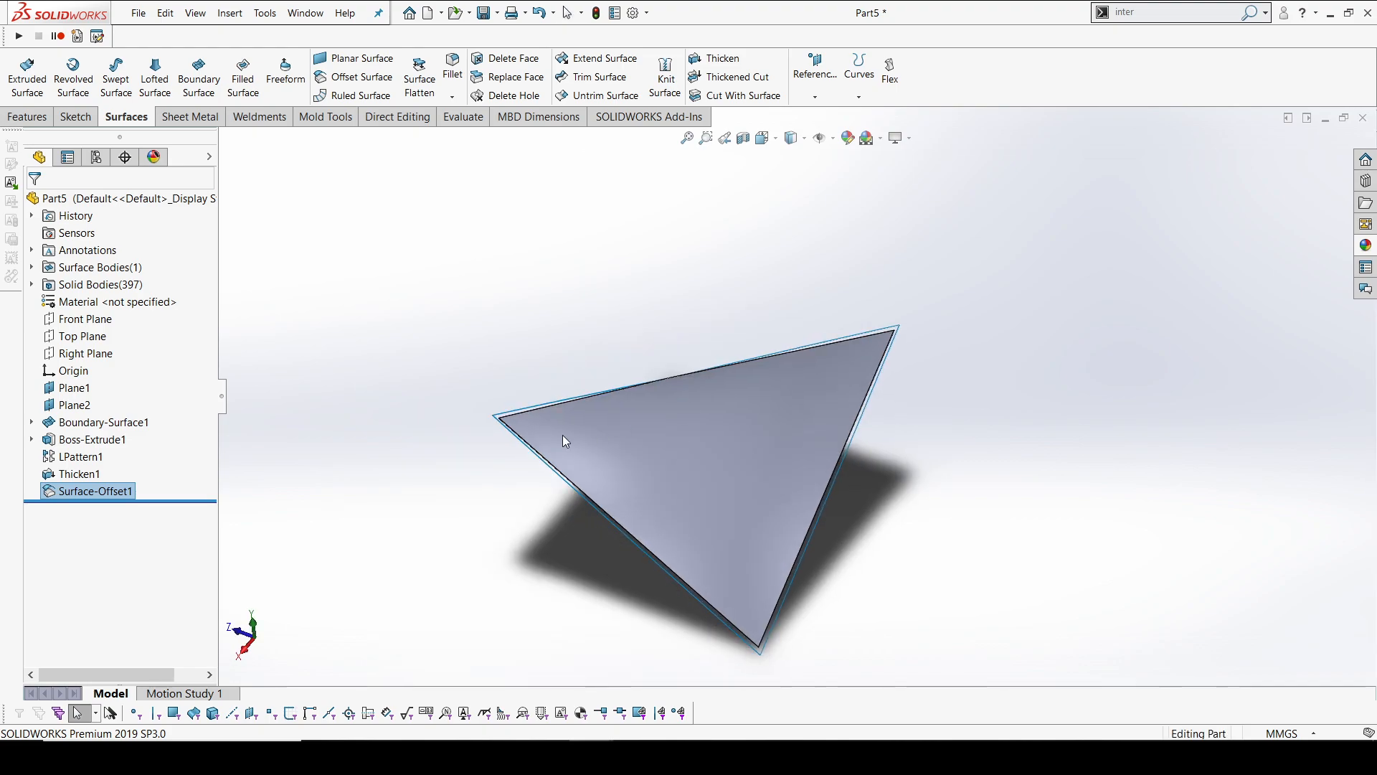
pyautogui.scroll(-6, 537, 424)
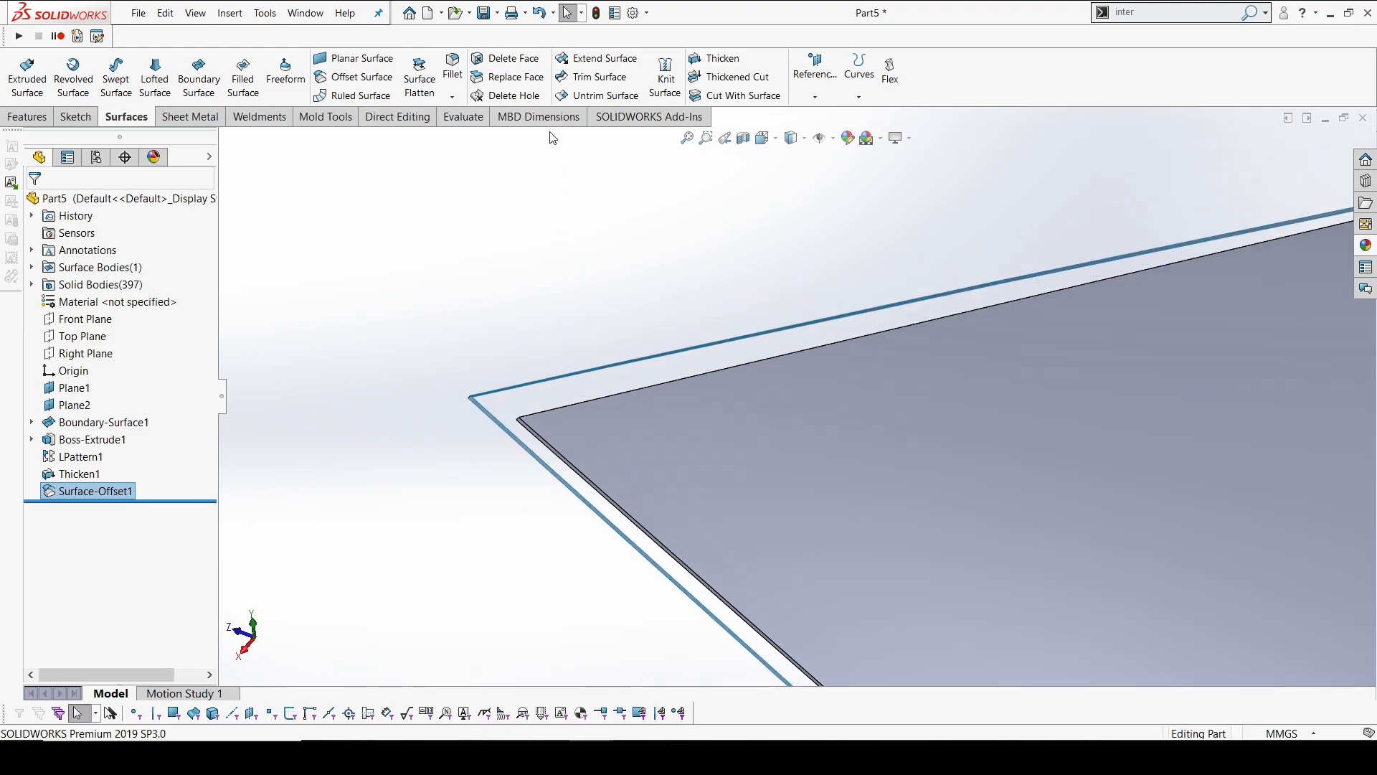
# Hide the offset surface around the thickened panel
pyautogui.rightClick(101, 490)
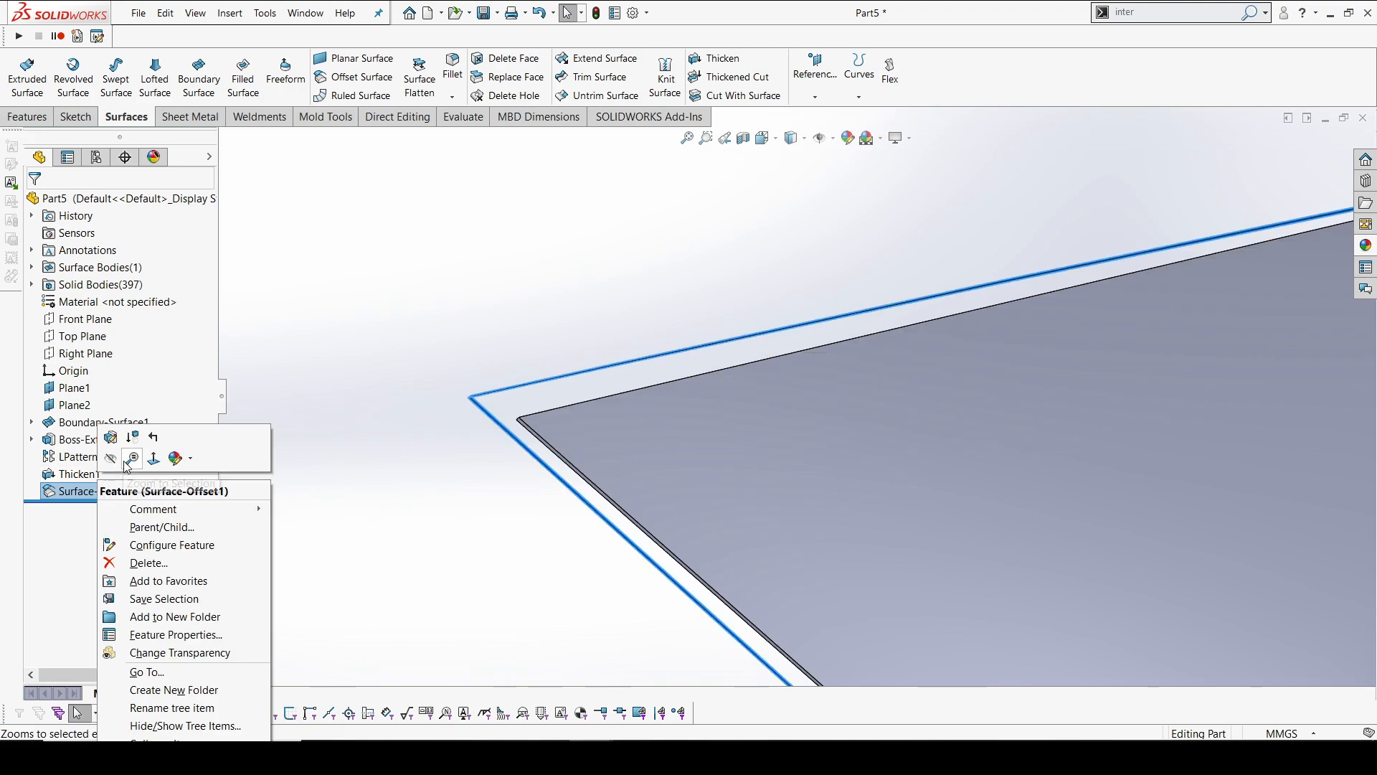
pyautogui.click(340, 316)
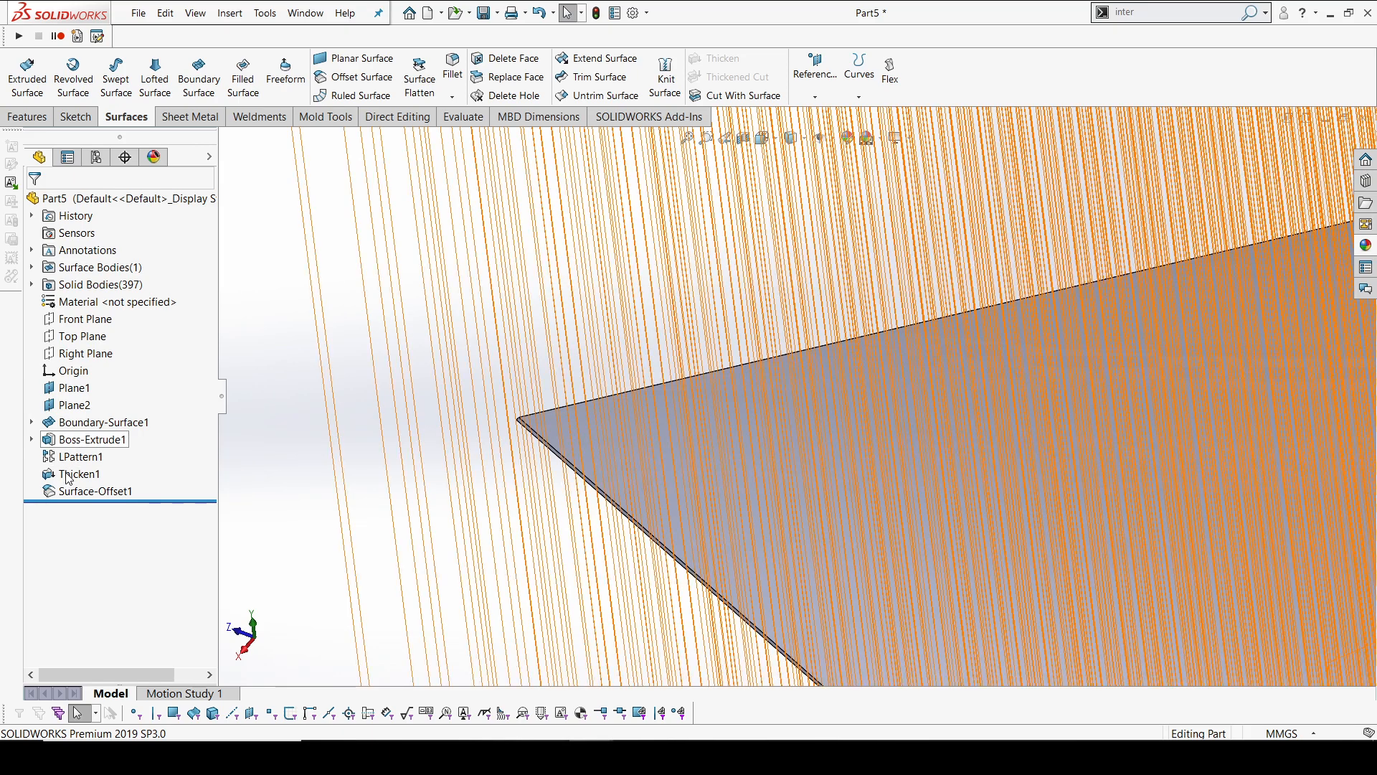
pyautogui.click(34, 285)
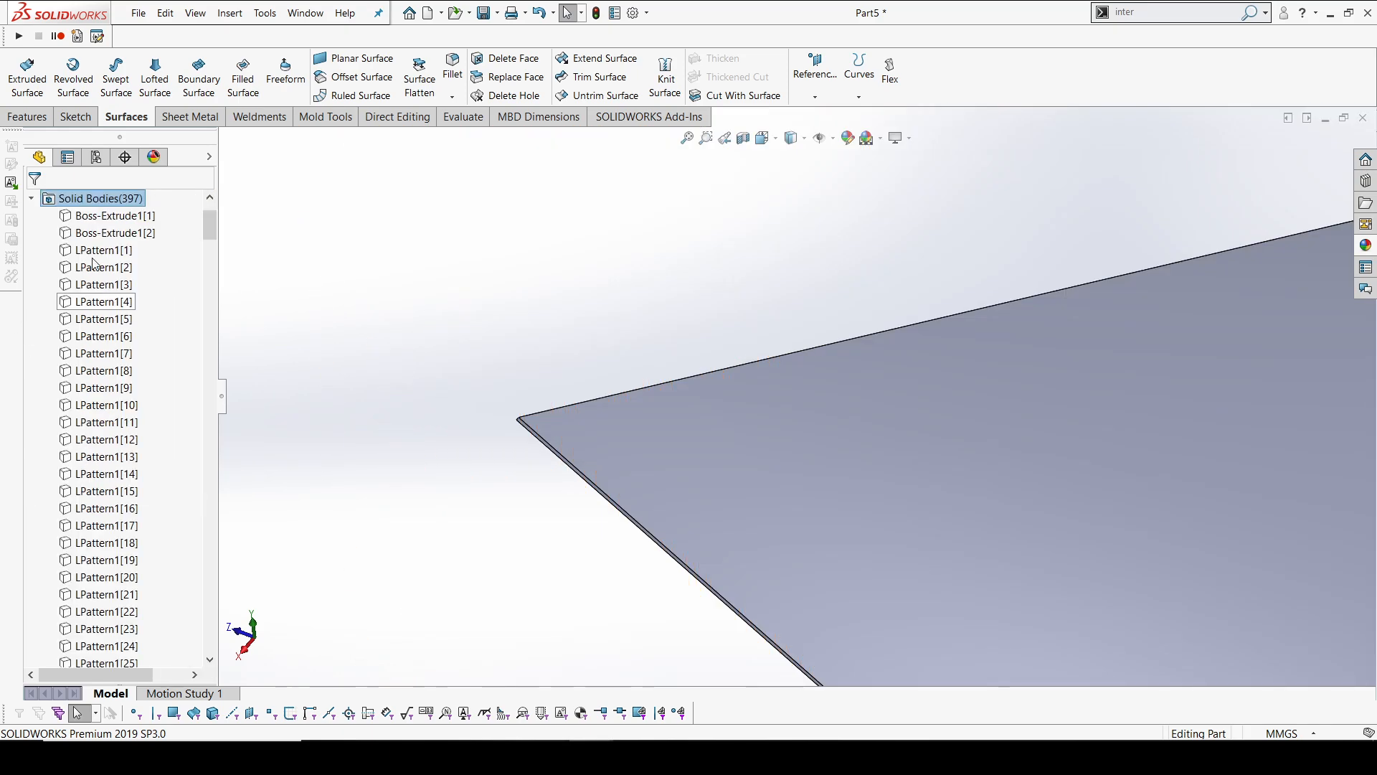
pyautogui.click(31, 198)
# Show the extruded and patterned hexagonal prism bodies over the thickened panel
pyautogui.click(90, 440)
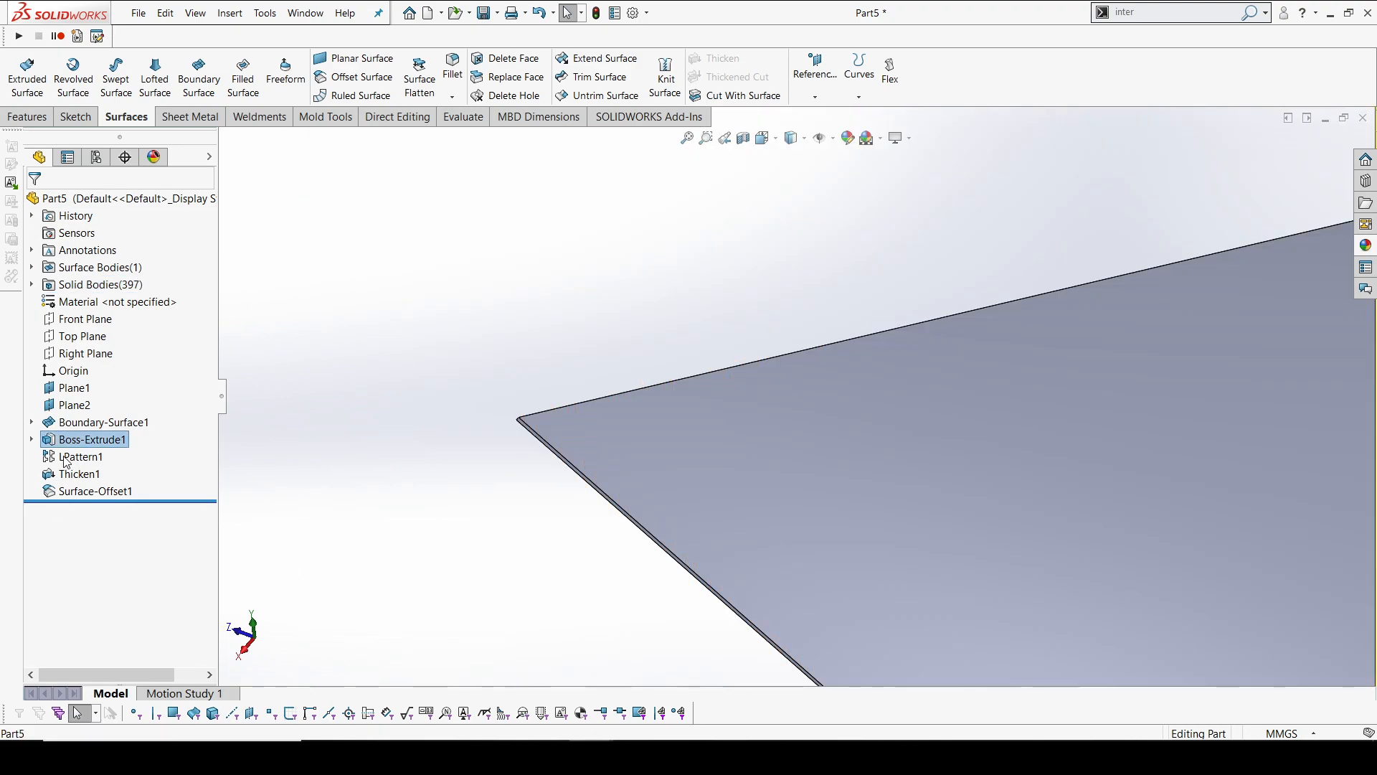
pyautogui.rightClick(73, 457)
pyautogui.press('Escape')
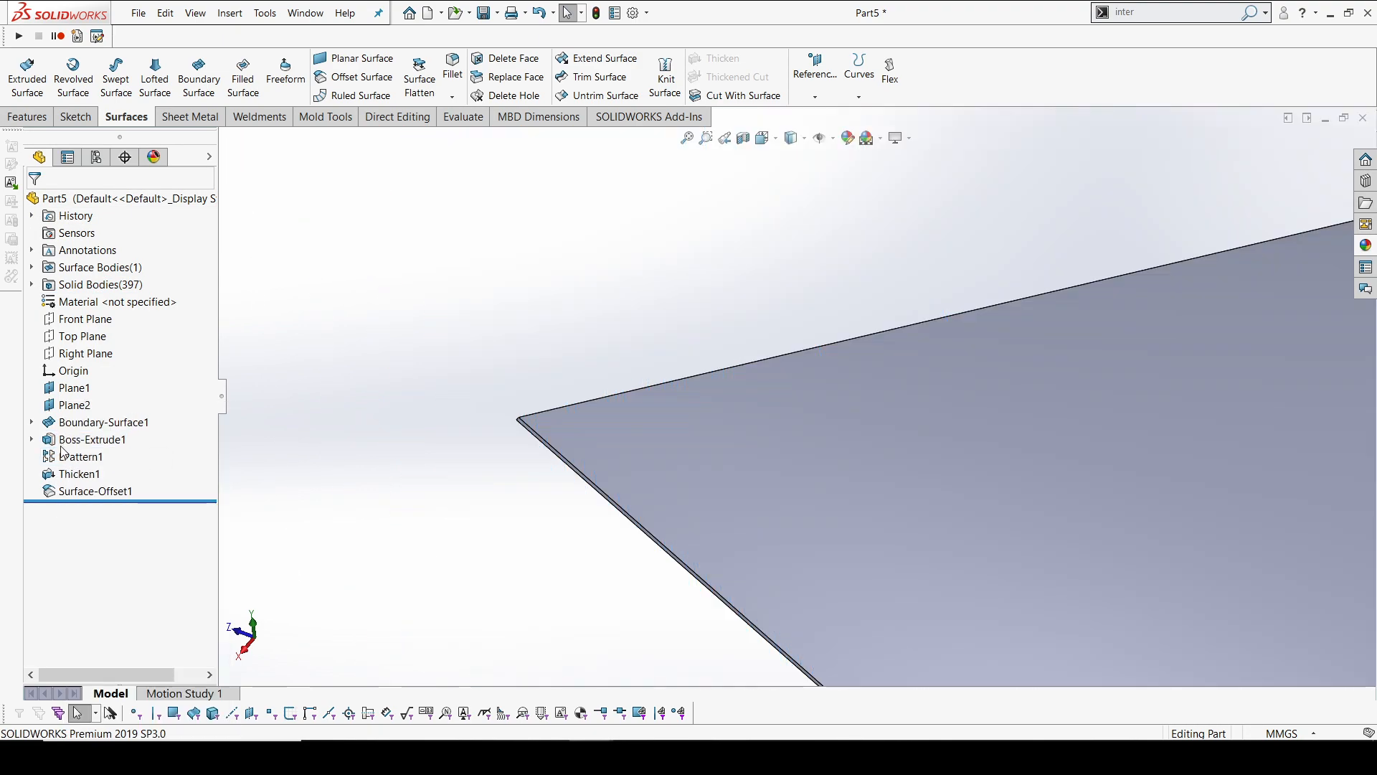
pyautogui.rightClick(65, 457)
pyautogui.press('Escape')
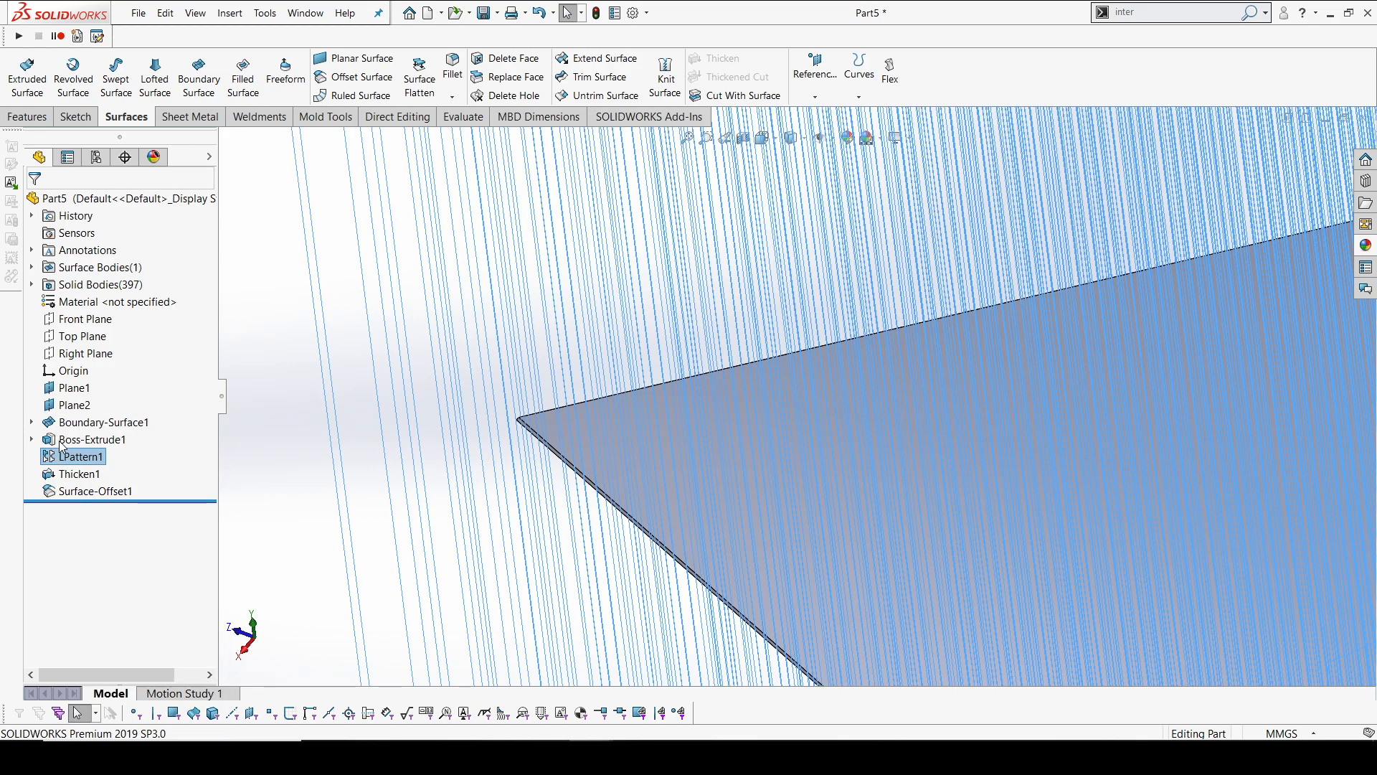
pyautogui.click(61, 442)
pyautogui.rightClick(61, 442)
pyautogui.press('Escape')
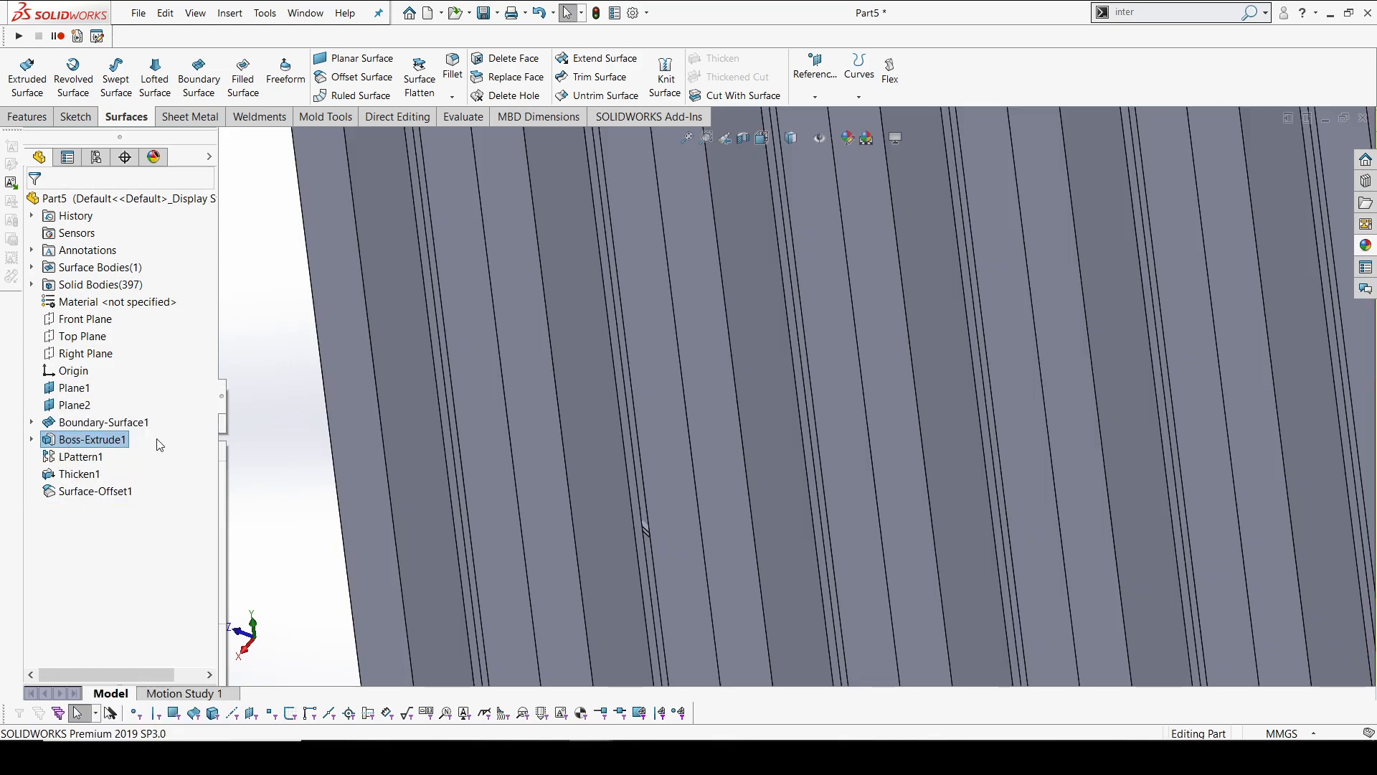
pyautogui.scroll(9, 602, 364)
pyautogui.moveTo(929, 355); pyautogui.dragTo(931, 339, button='middle')
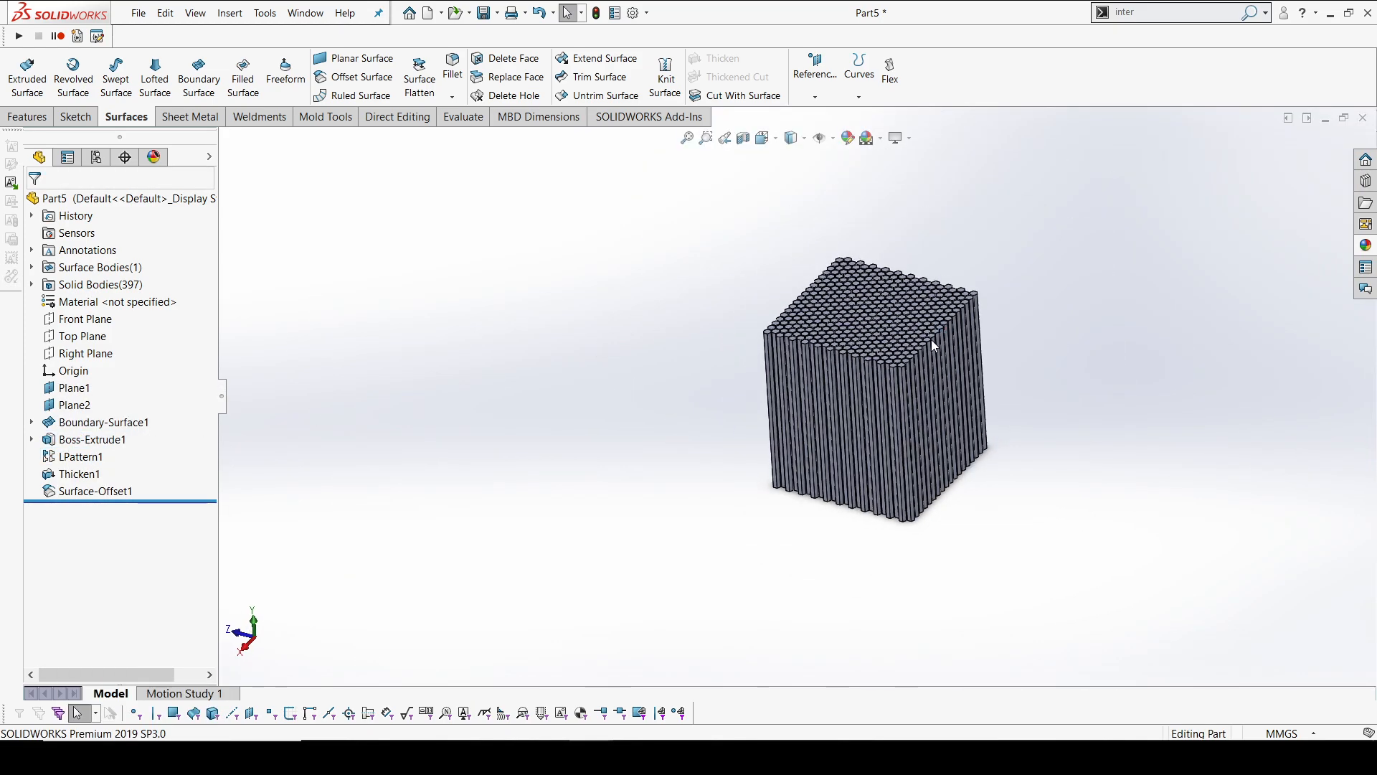
pyautogui.scroll(-3, 931, 339)
# Start a Combine feature with the Subtract operation and pick the thickened panel as the main body
pyautogui.click(196, 119)
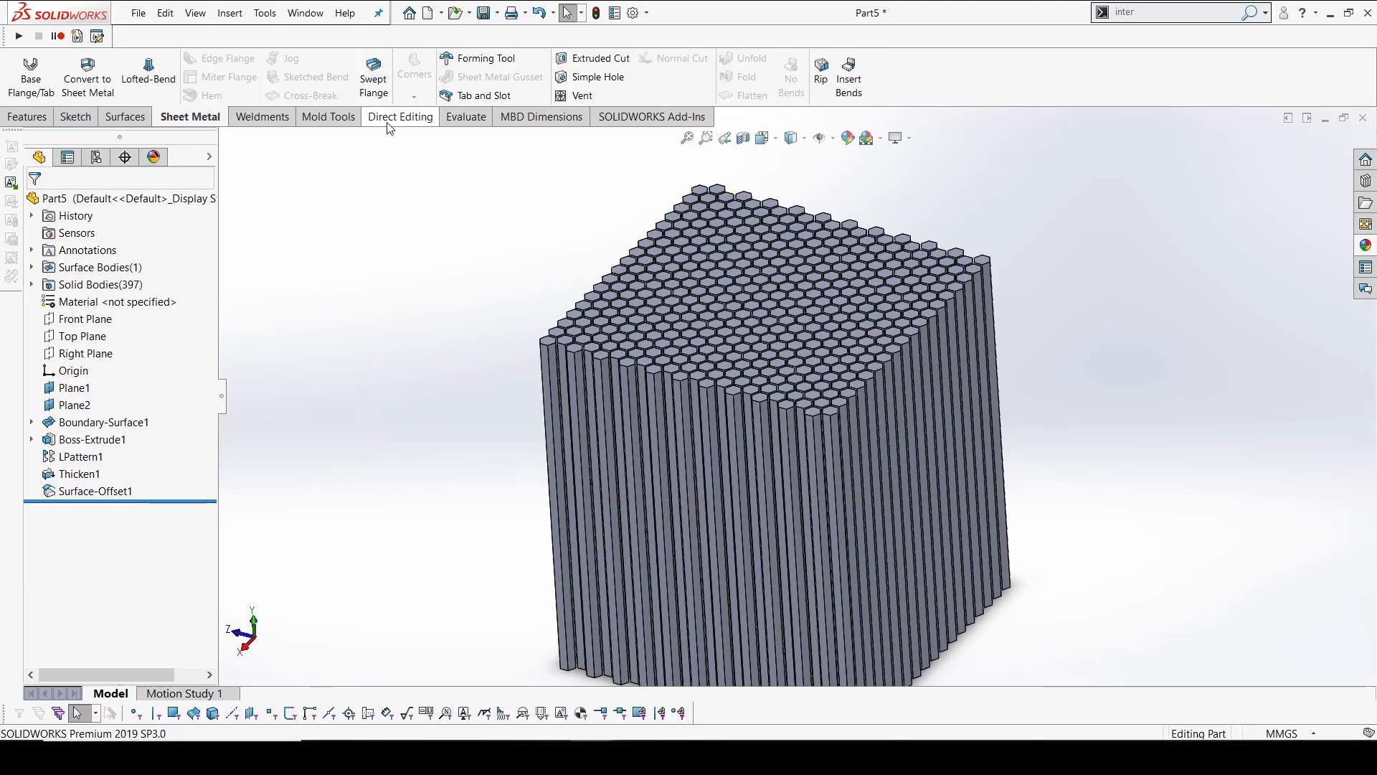
pyautogui.click(398, 118)
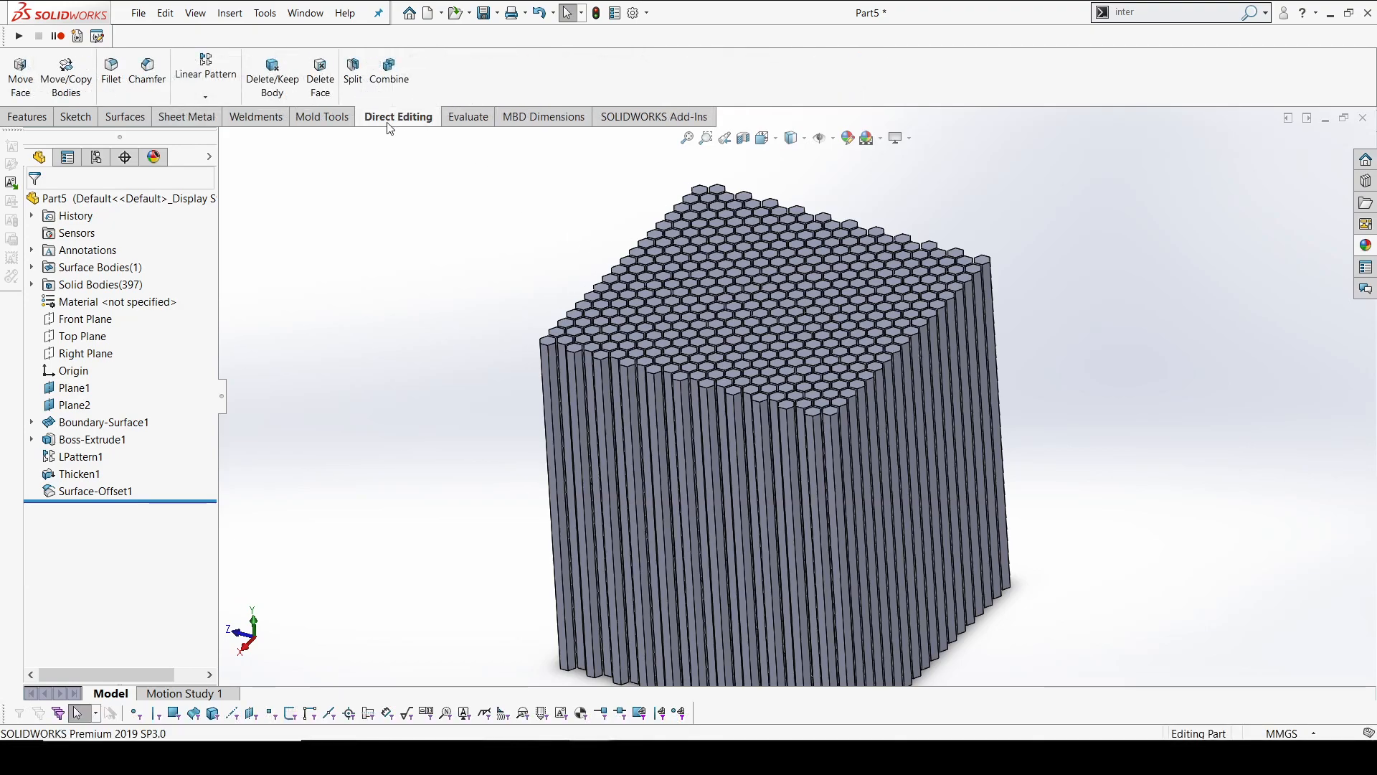
pyautogui.click(391, 77)
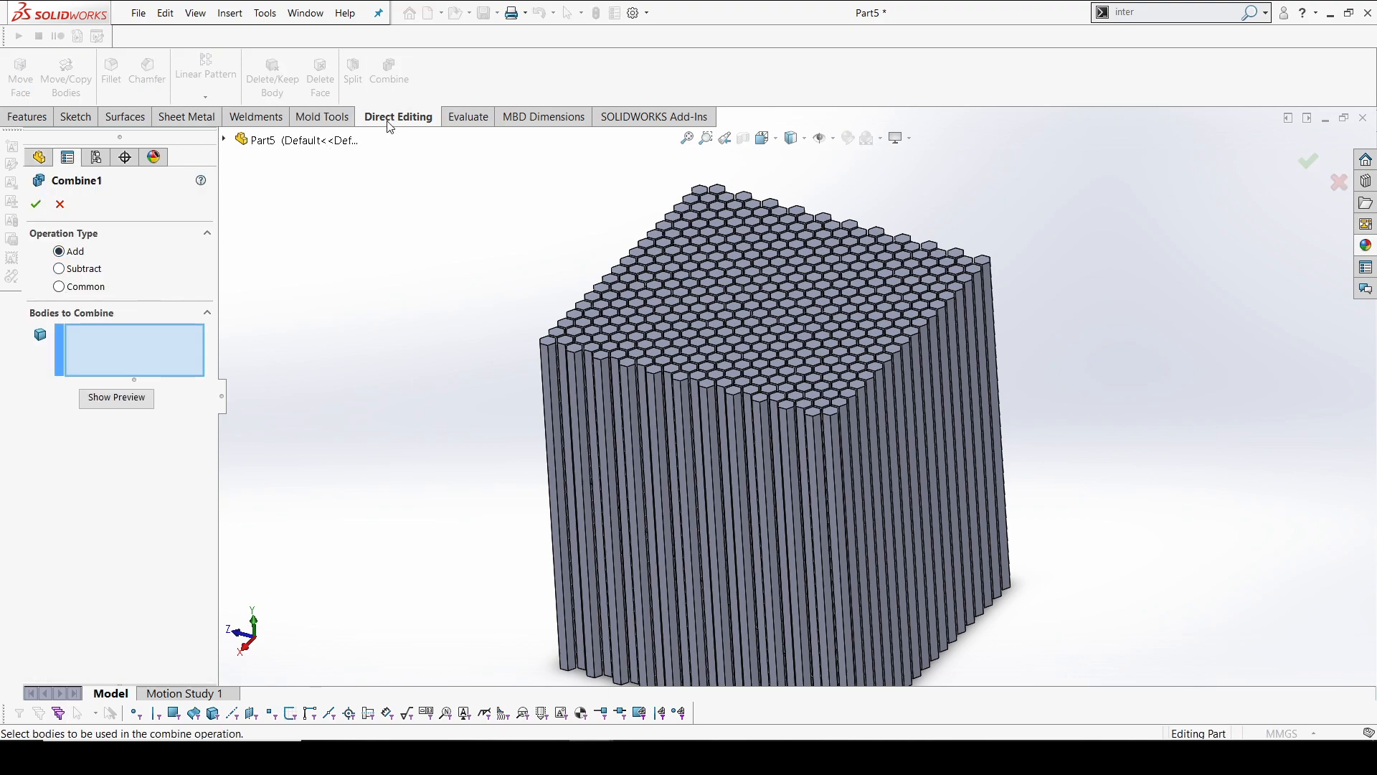
pyautogui.click(94, 271)
pyautogui.scroll(-10, 616, 474)
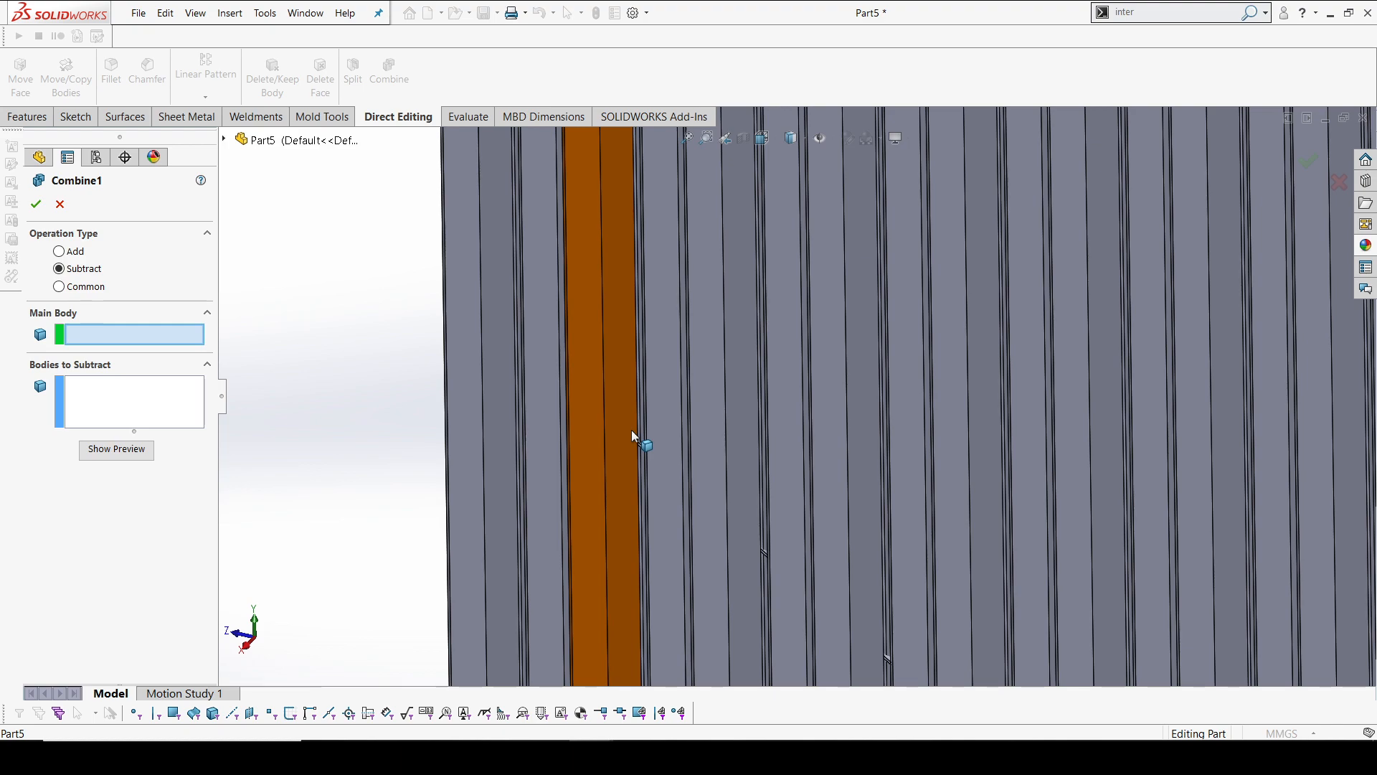
pyautogui.click(769, 563)
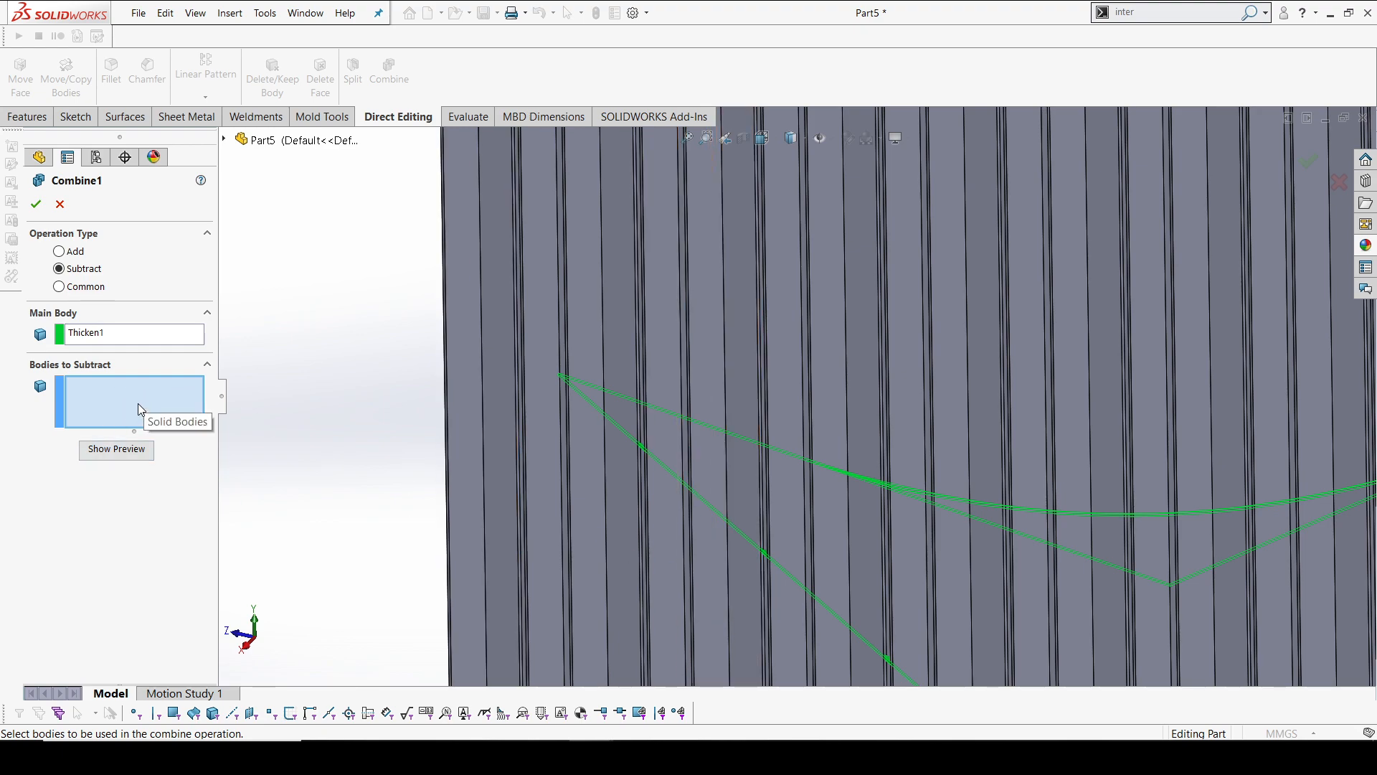
# Clear the main body selection and gather the hexagonal prisms as bodies to subtract
pyautogui.rightClick(100, 338)
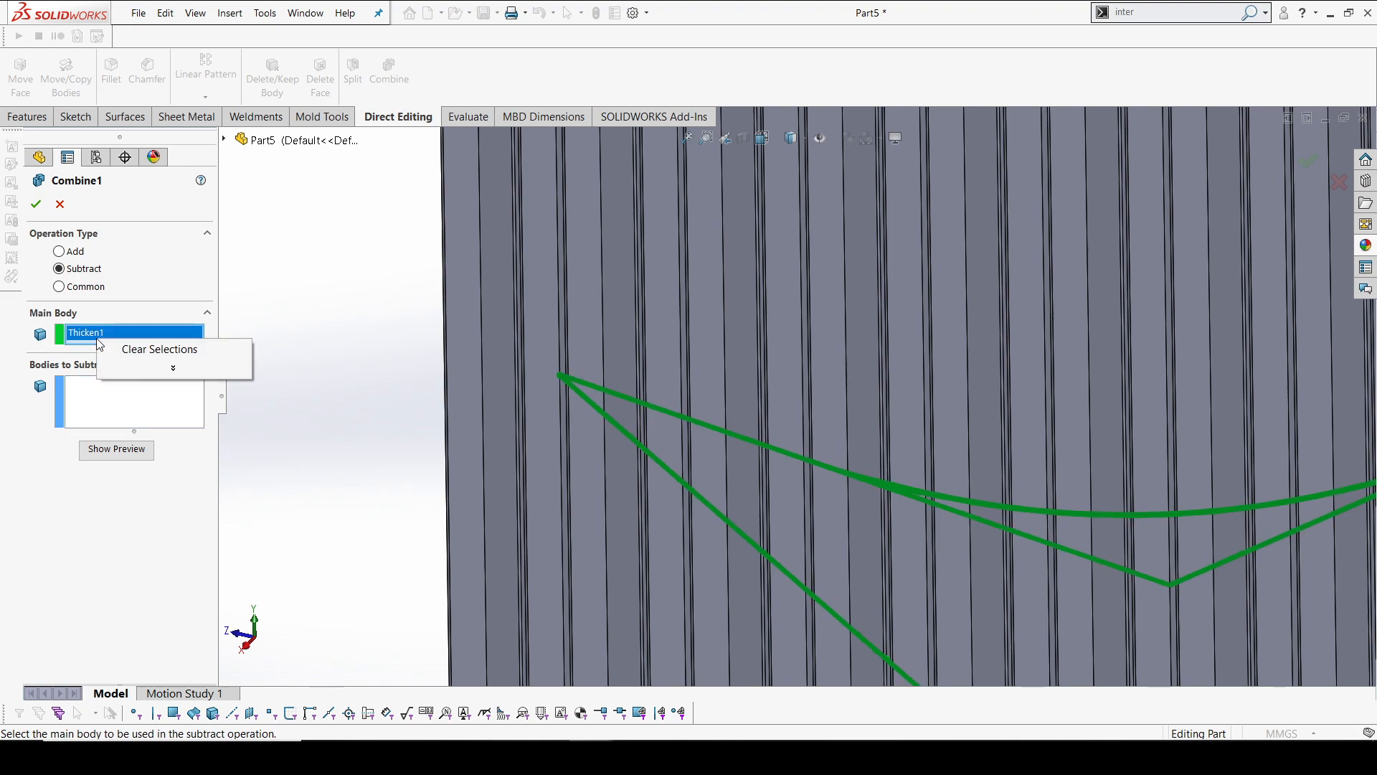
pyautogui.click(164, 350)
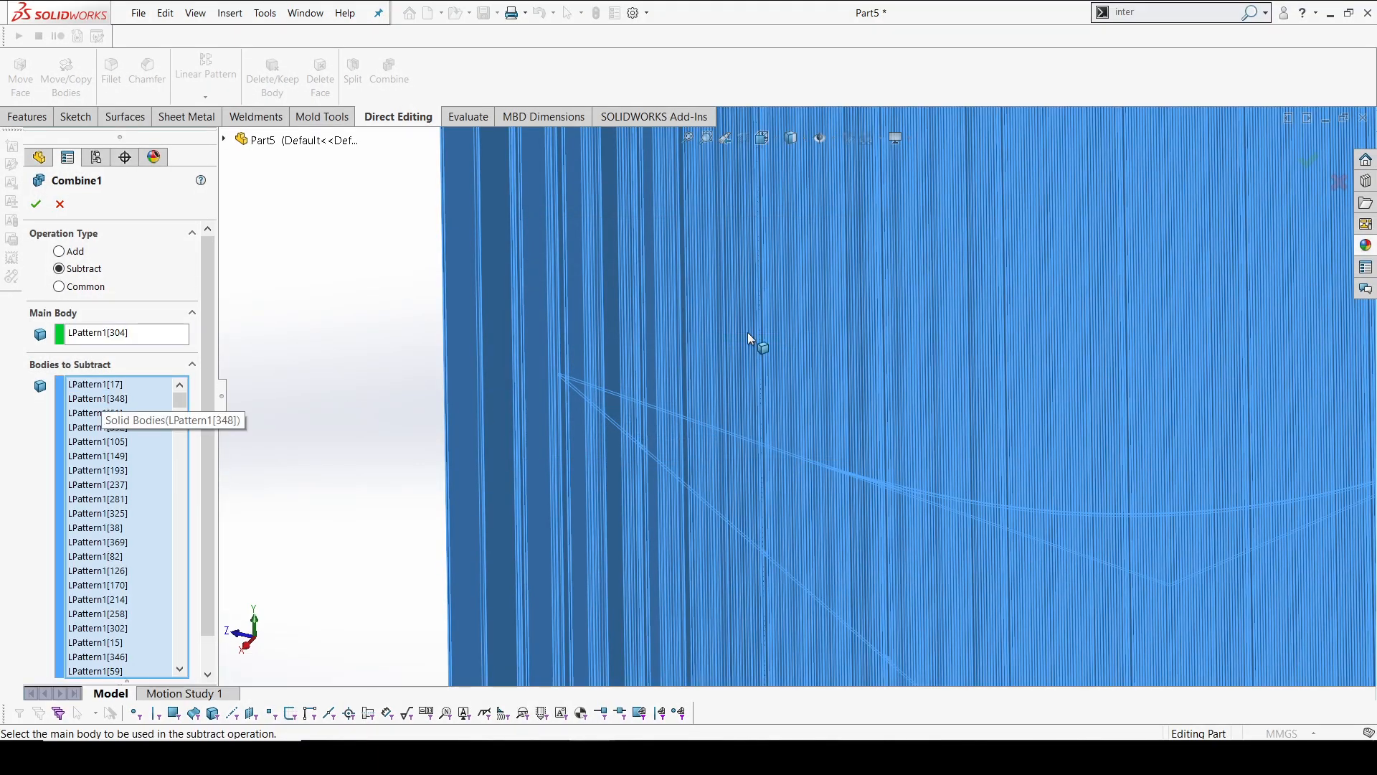
pyautogui.scroll(8, 832, 303)
pyautogui.moveTo(891, 317); pyautogui.dragTo(897, 326, button='middle')
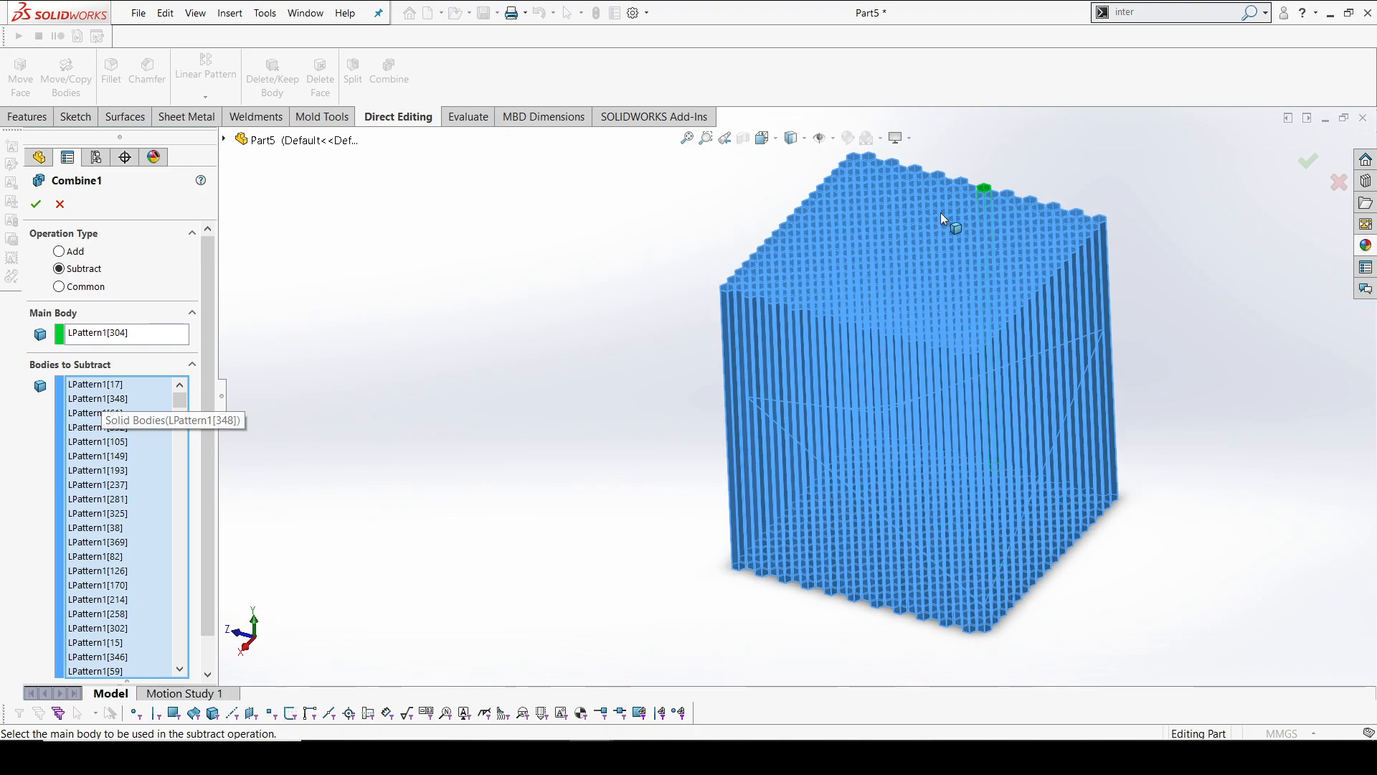
# Move the prism LPattern1[304] from the main body selection to the bodies to subtract
pyautogui.click(125, 334)
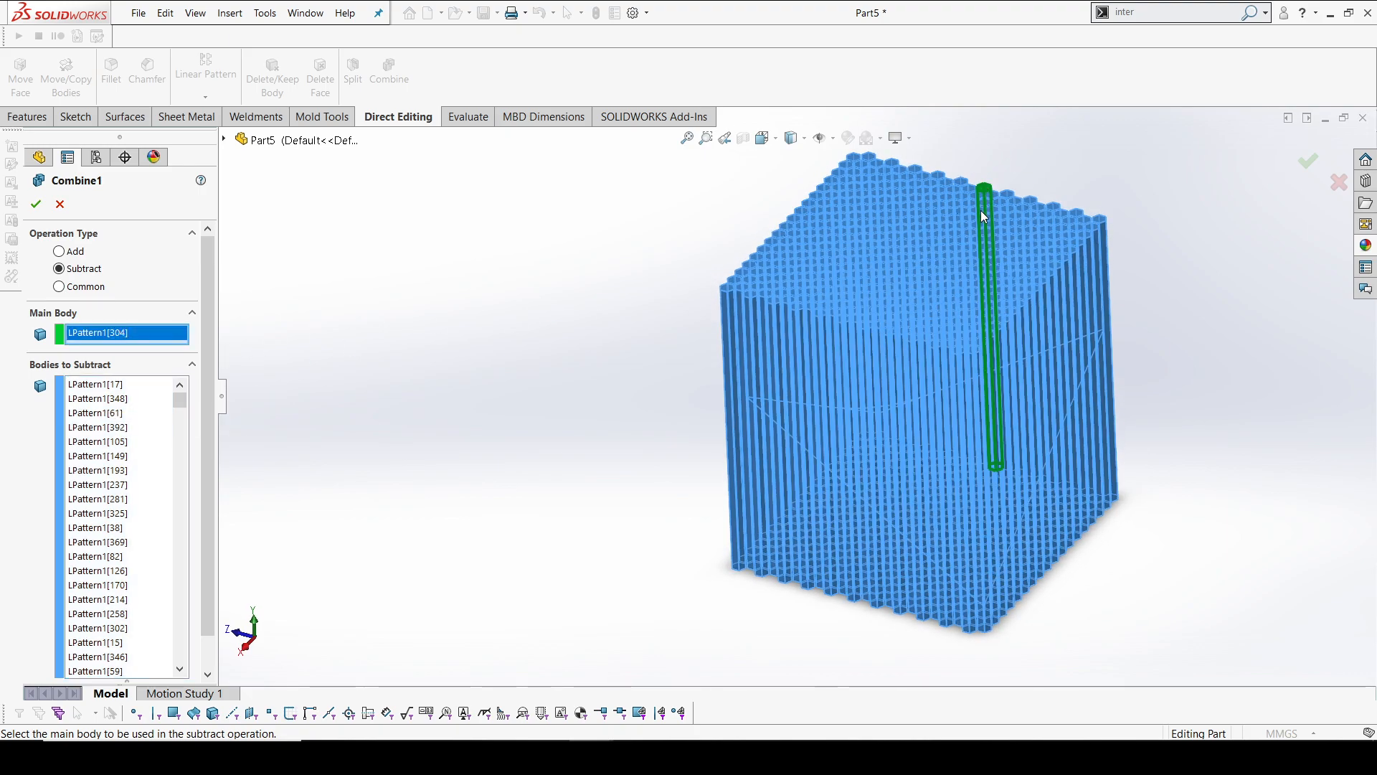
pyautogui.scroll(-5, 981, 209)
pyautogui.click(827, 326)
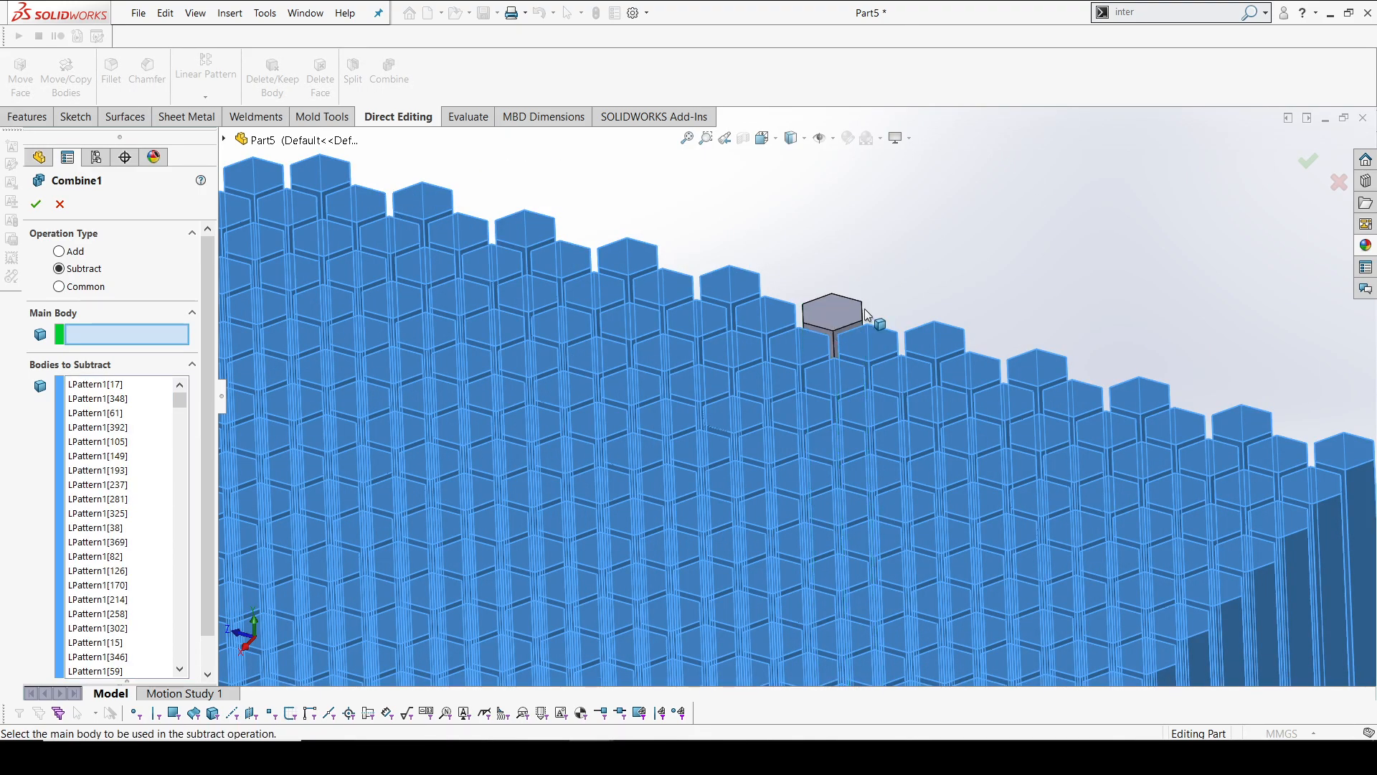
pyautogui.click(136, 441)
pyautogui.click(832, 306)
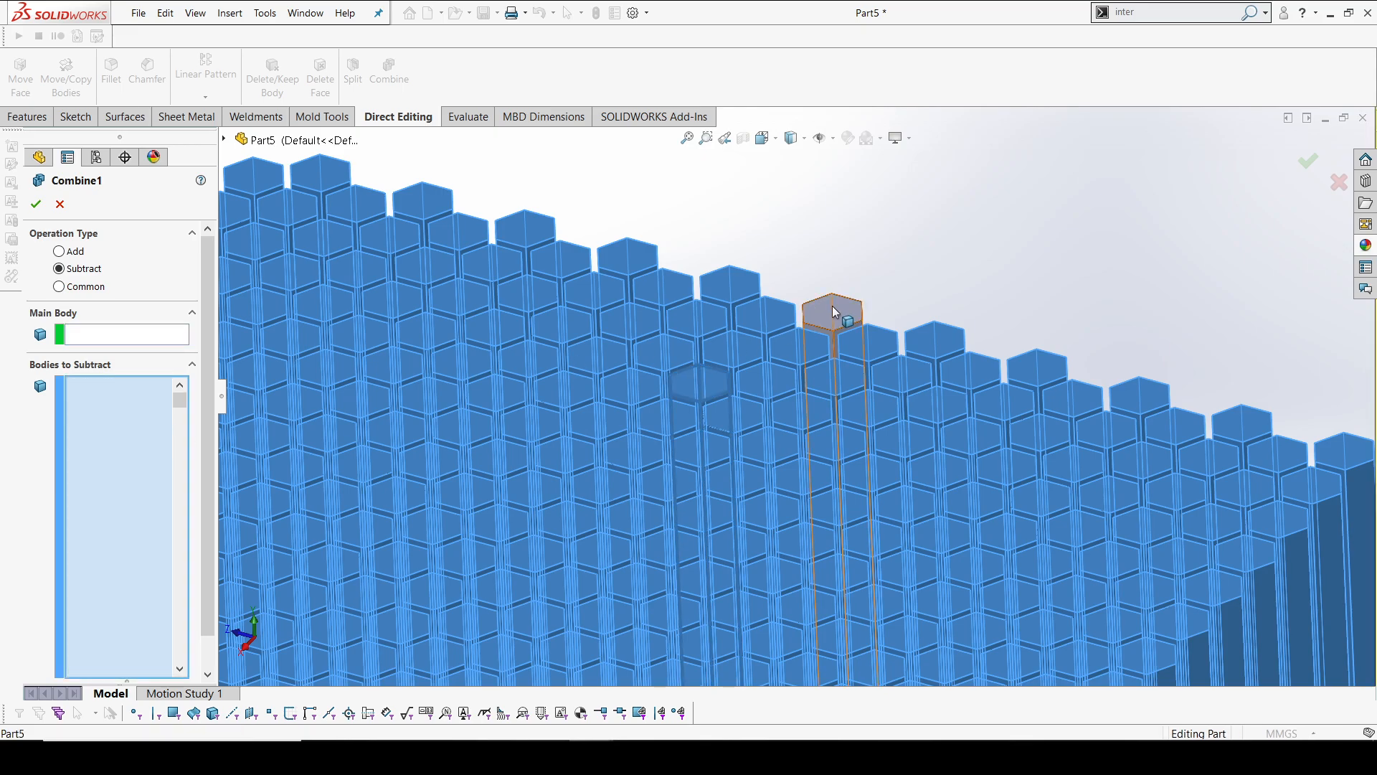
pyautogui.scroll(7, 886, 324)
pyautogui.scroll(-3, 548, 574)
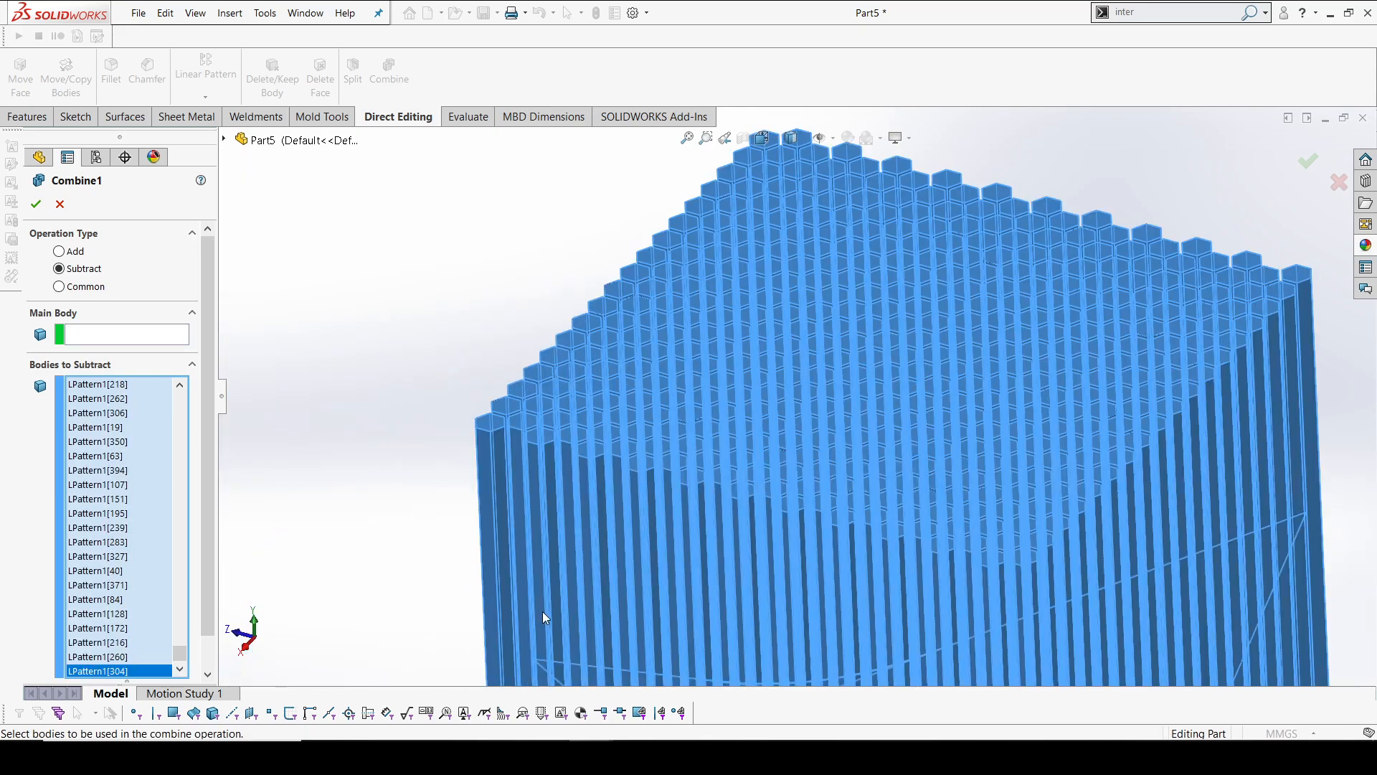
pyautogui.scroll(-5, 578, 634)
pyautogui.scroll(5, 592, 606)
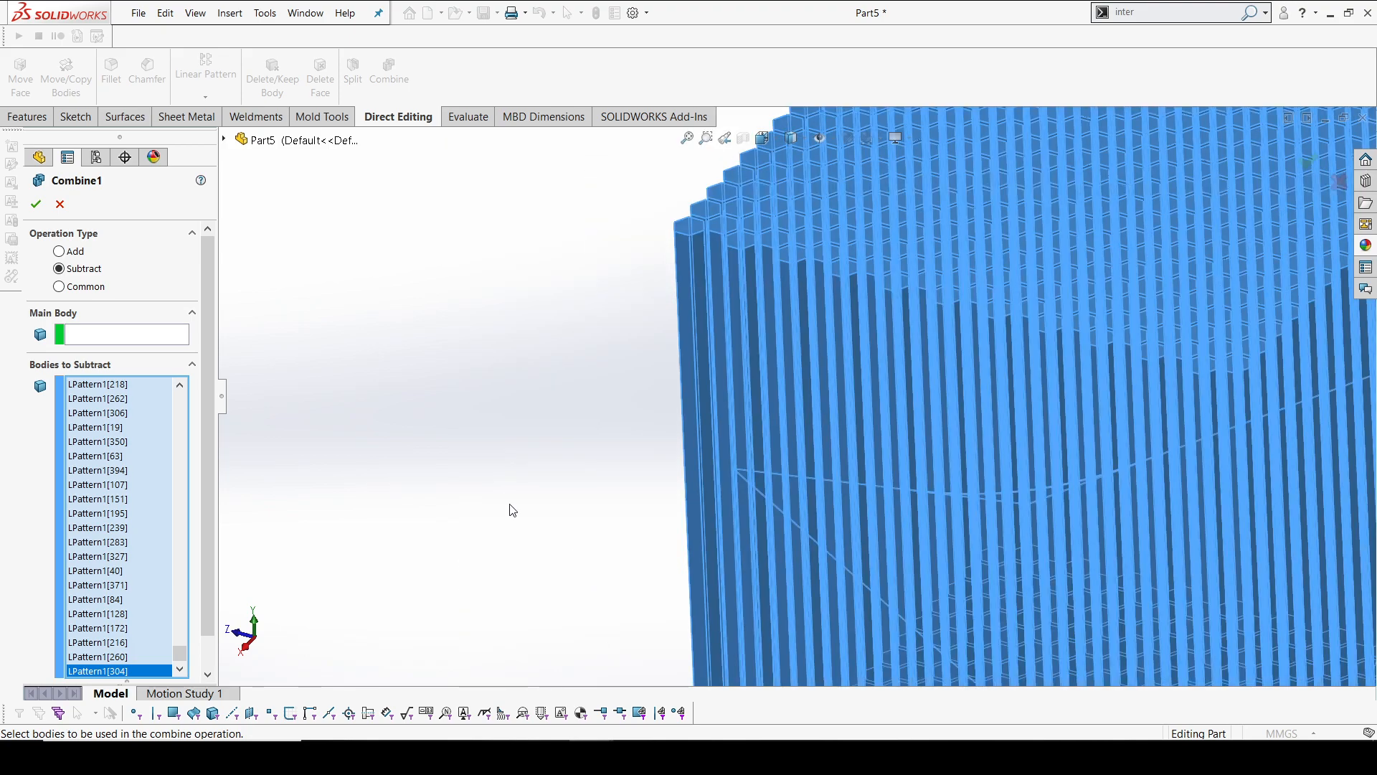
# Reassign Thicken1 from the bodies to subtract to the main body and complete the Combine
pyautogui.click(102, 339)
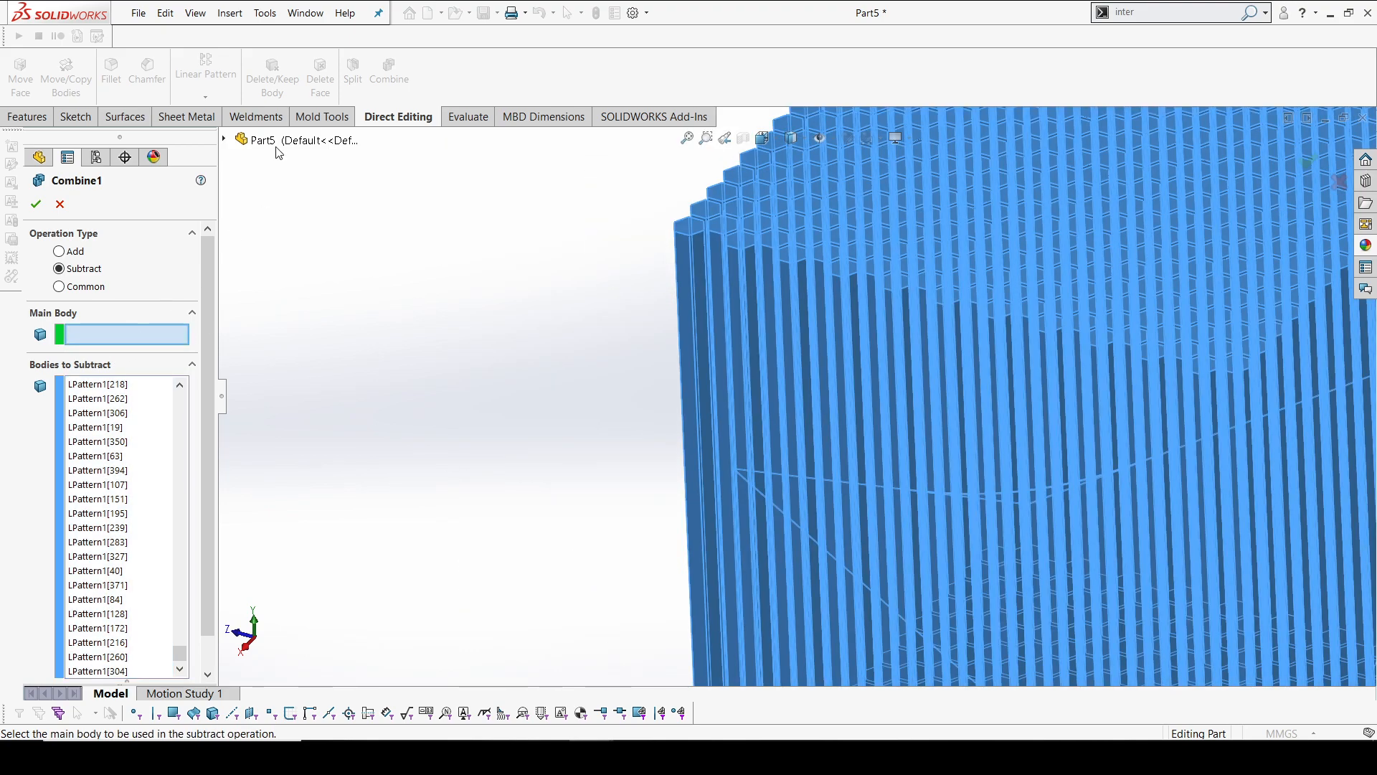
pyautogui.click(225, 140)
pyautogui.click(241, 225)
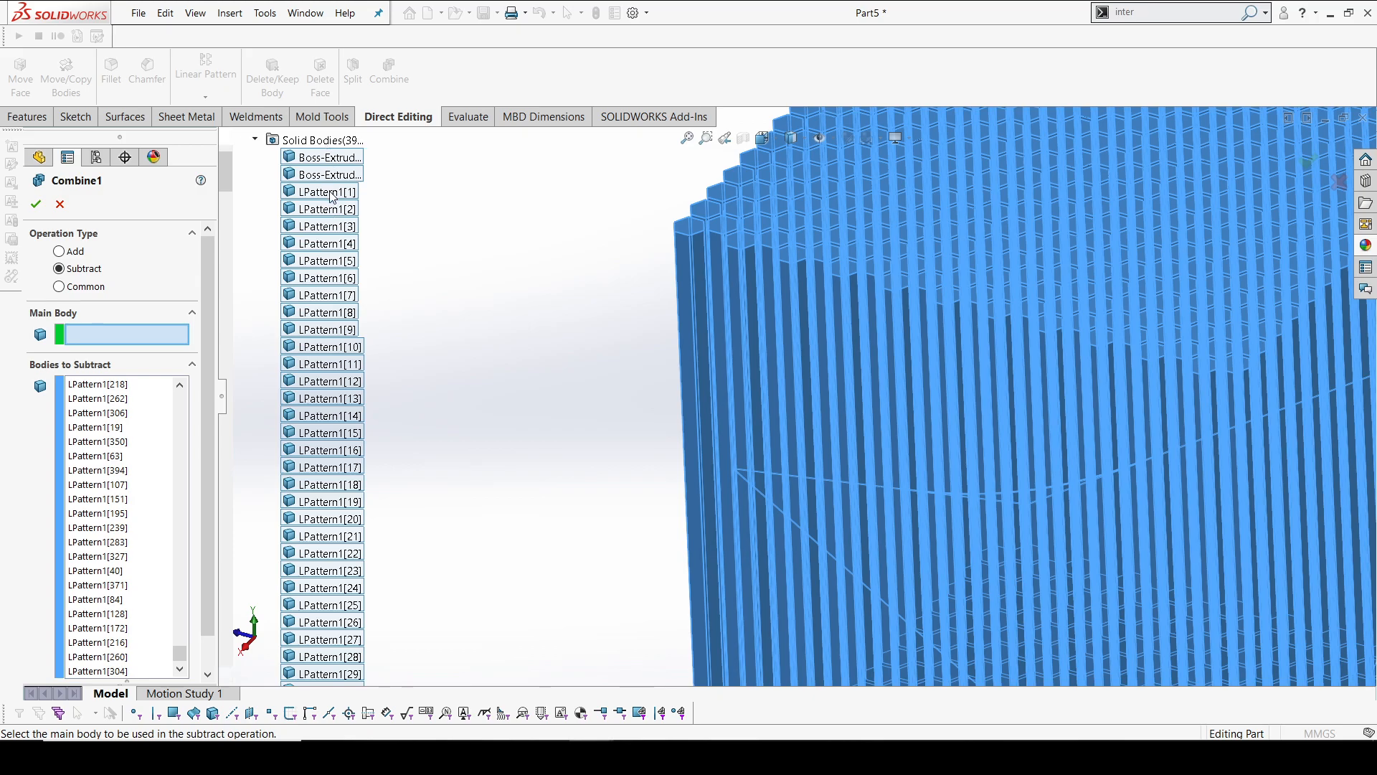
pyautogui.scroll(-20, 342, 366)
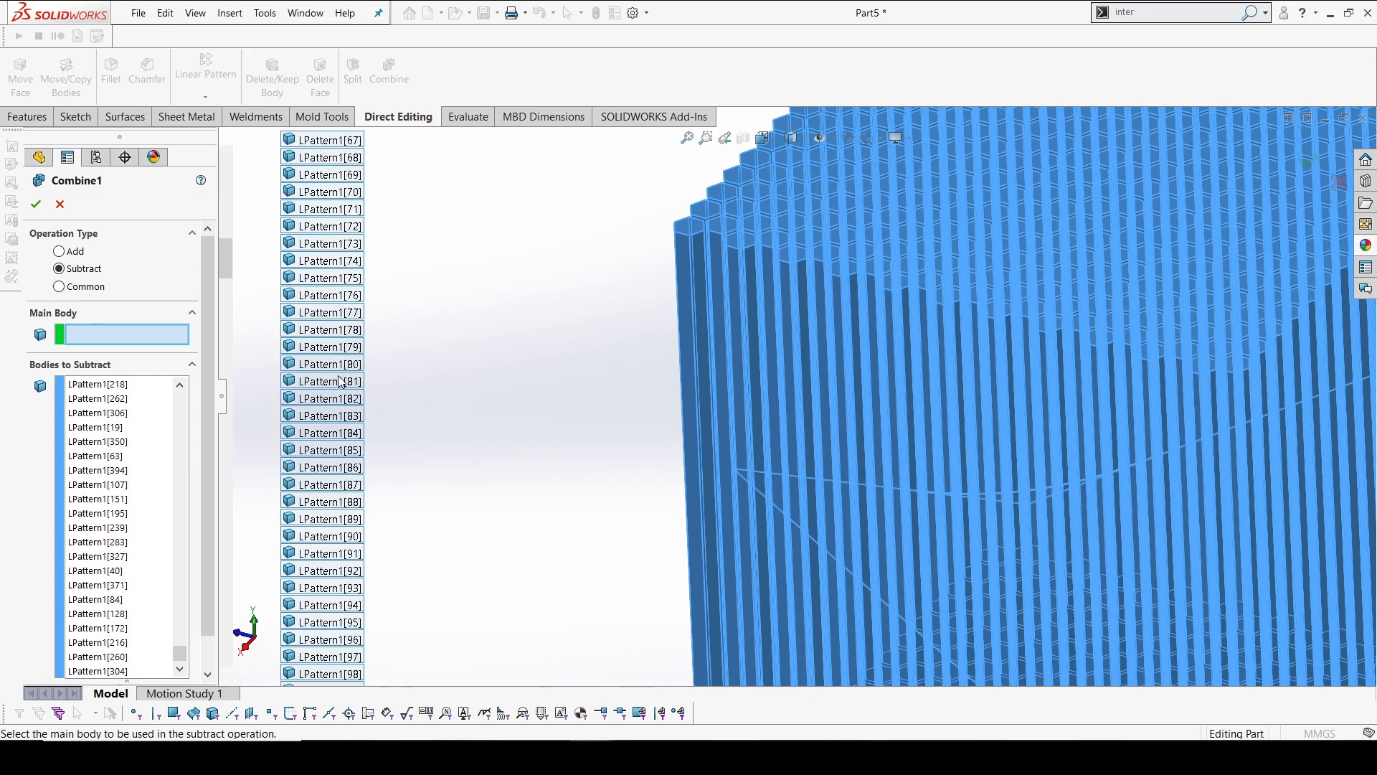
pyautogui.scroll(-20, 342, 382)
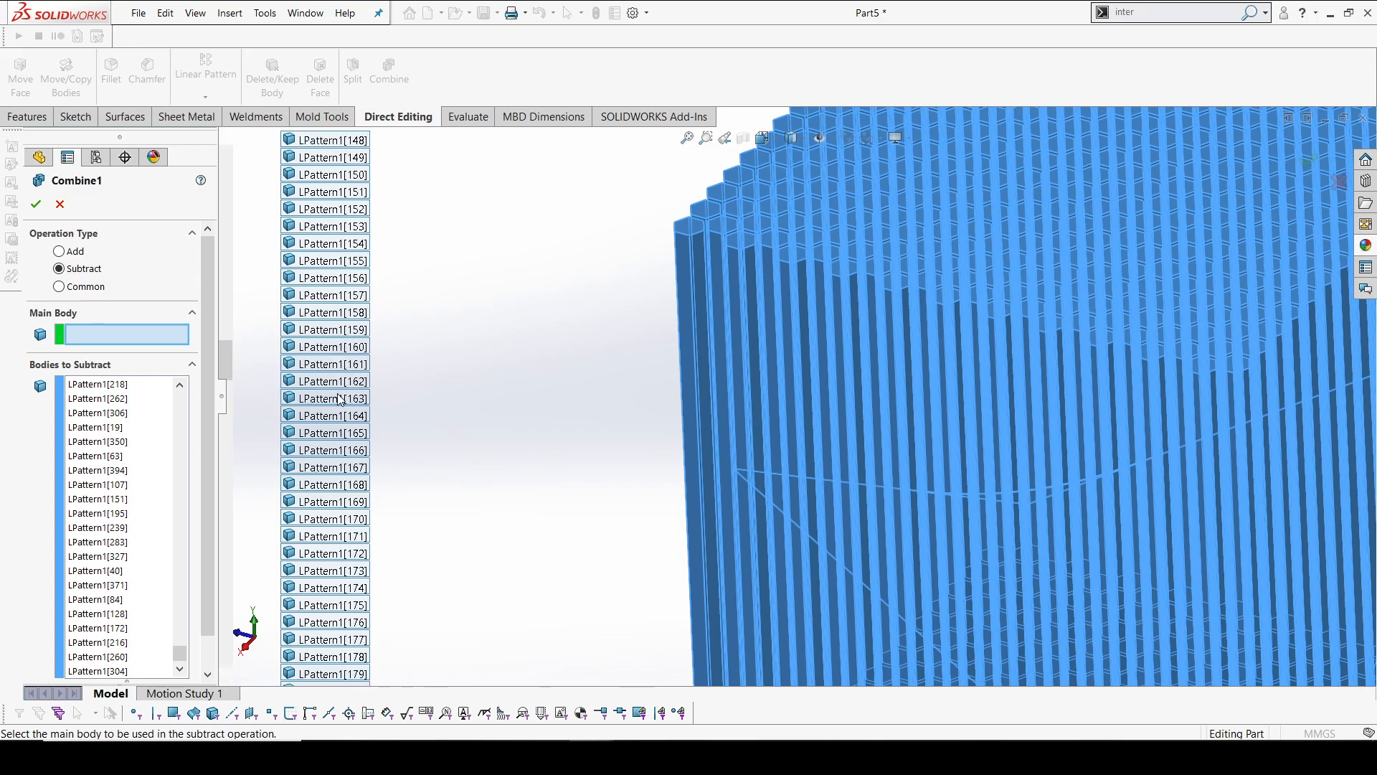
pyautogui.scroll(-20, 349, 467)
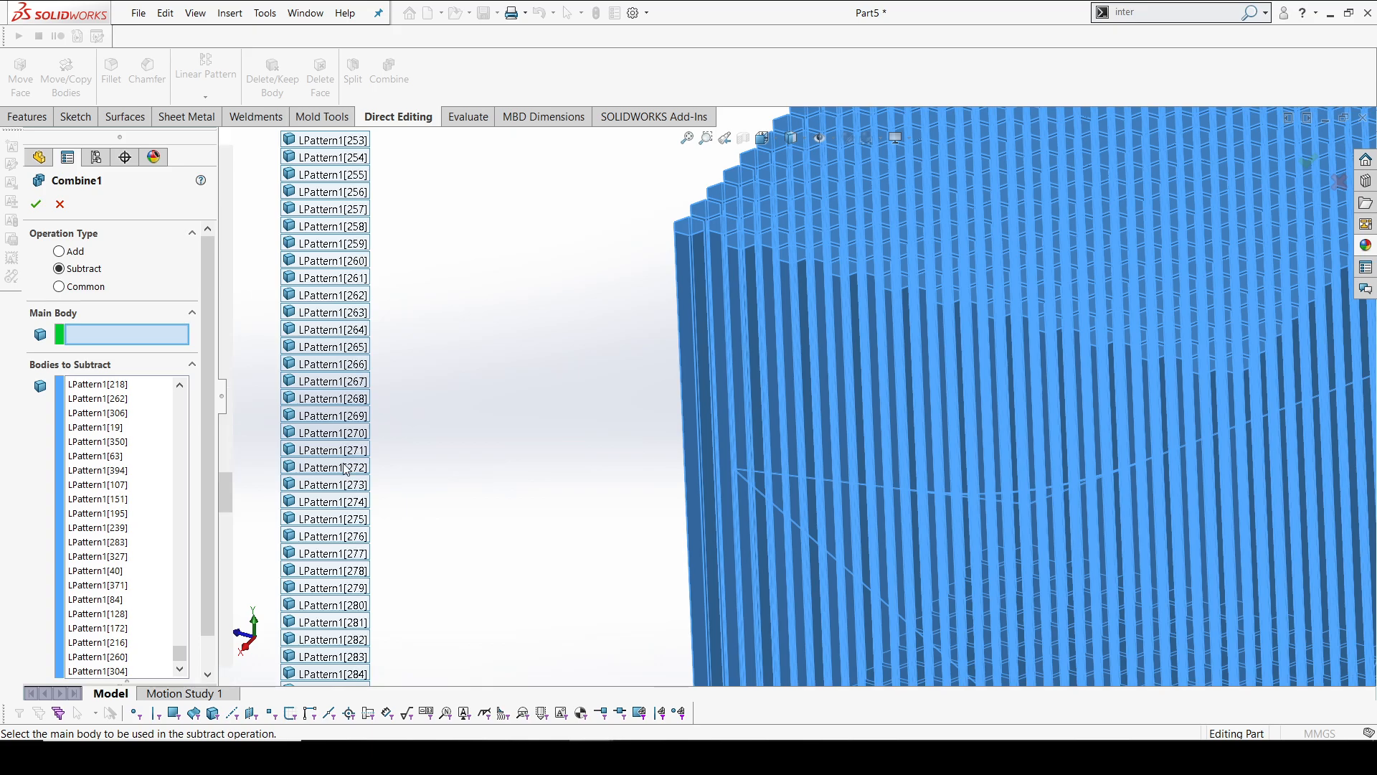
pyautogui.scroll(-20, 337, 560)
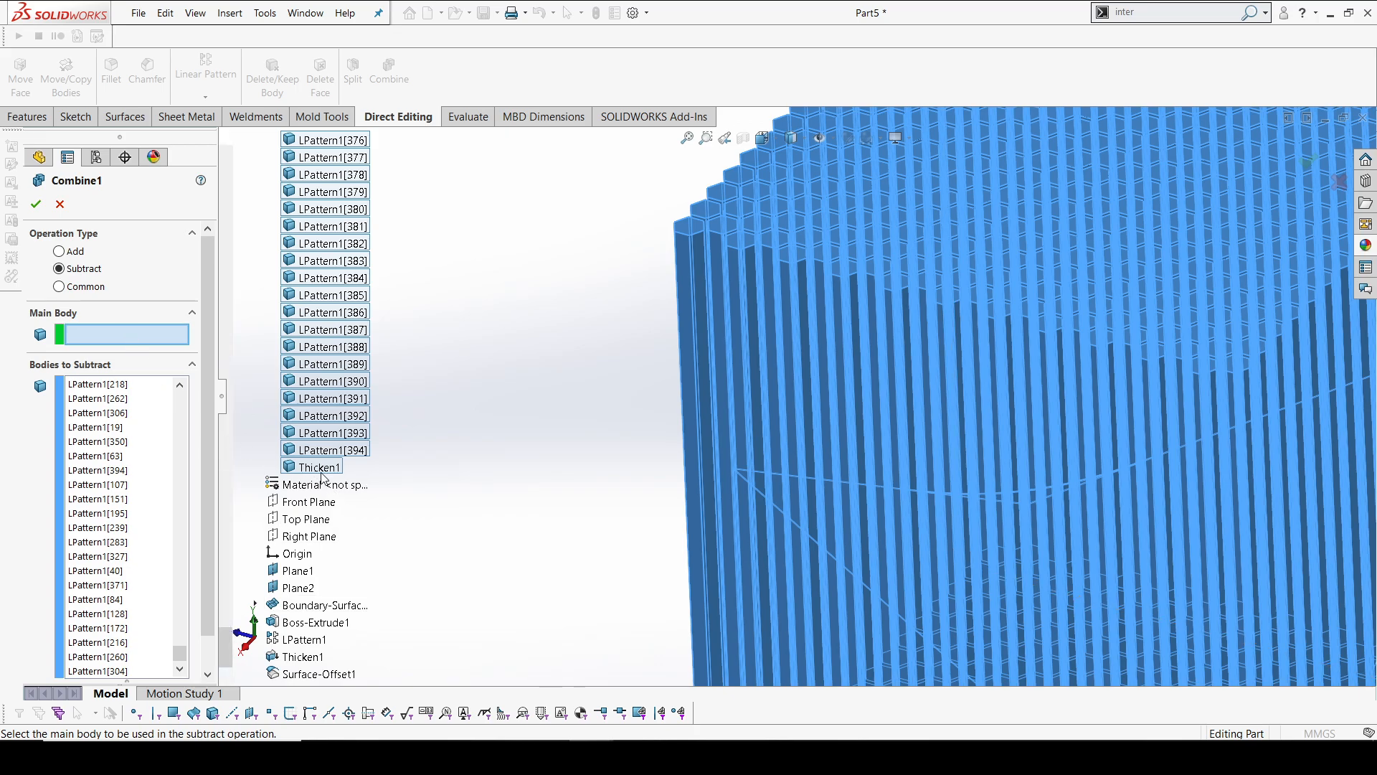
pyautogui.click(318, 470)
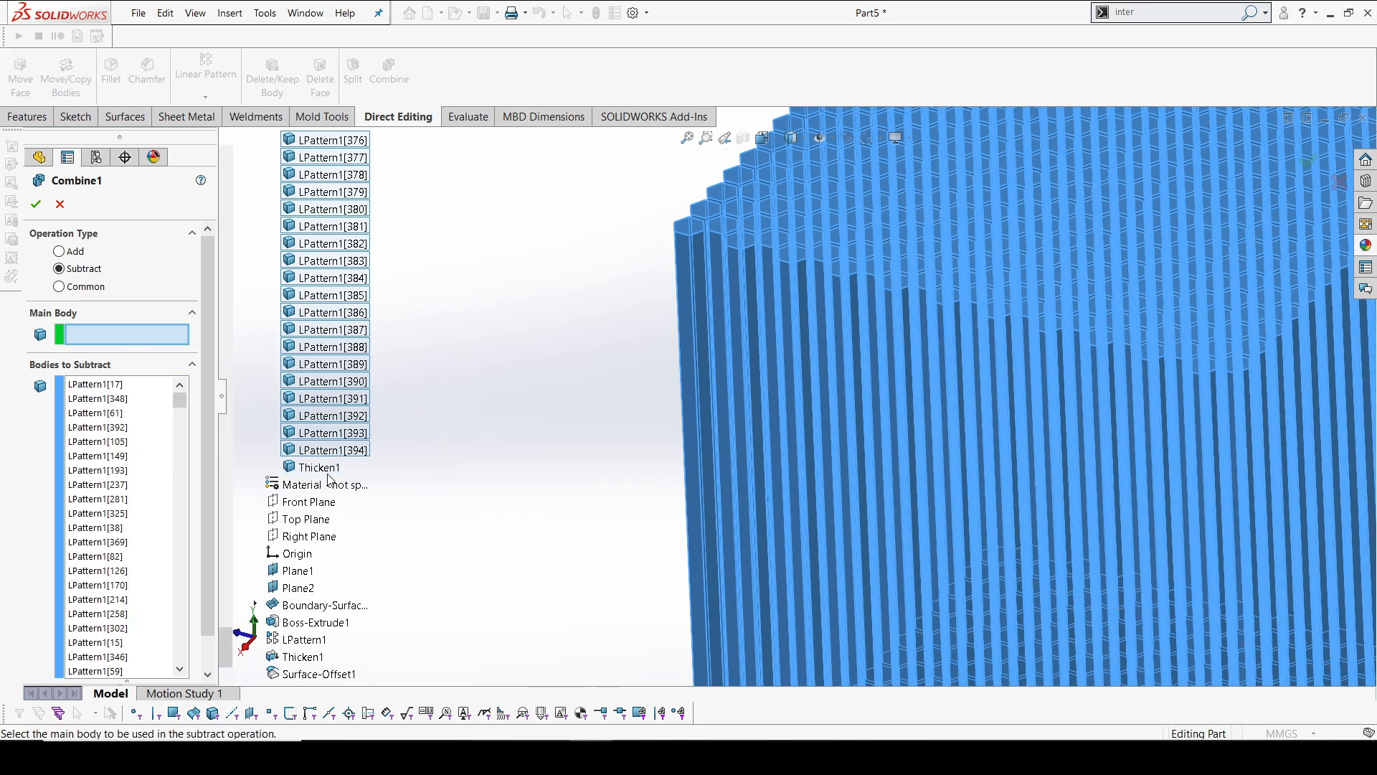
pyautogui.click(324, 471)
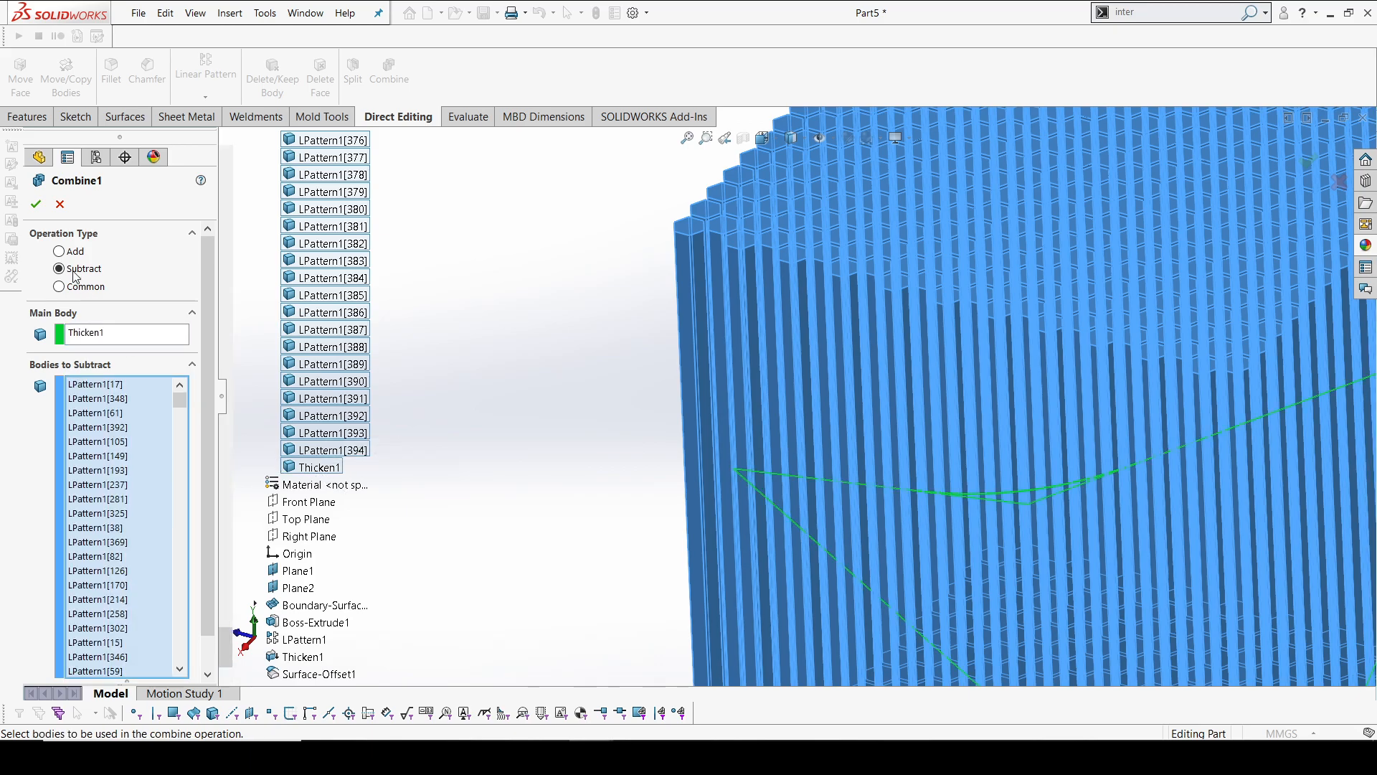
pyautogui.click(38, 206)
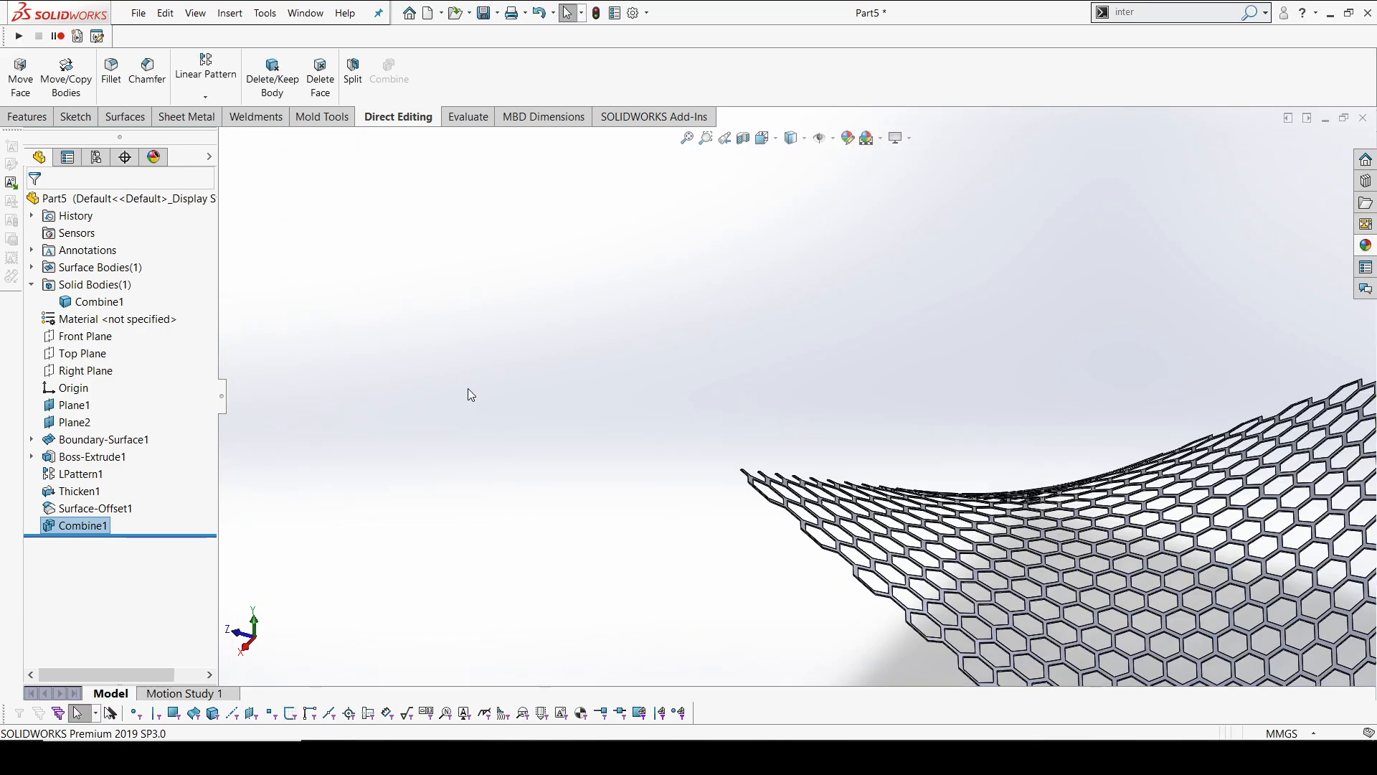
# Show the offset surface again around the border of the honeycomb mesh
pyautogui.scroll(4, 937, 501)
pyautogui.moveTo(968, 482); pyautogui.dragTo(993, 497, button='middle')
pyautogui.scroll(-1, 993, 497)
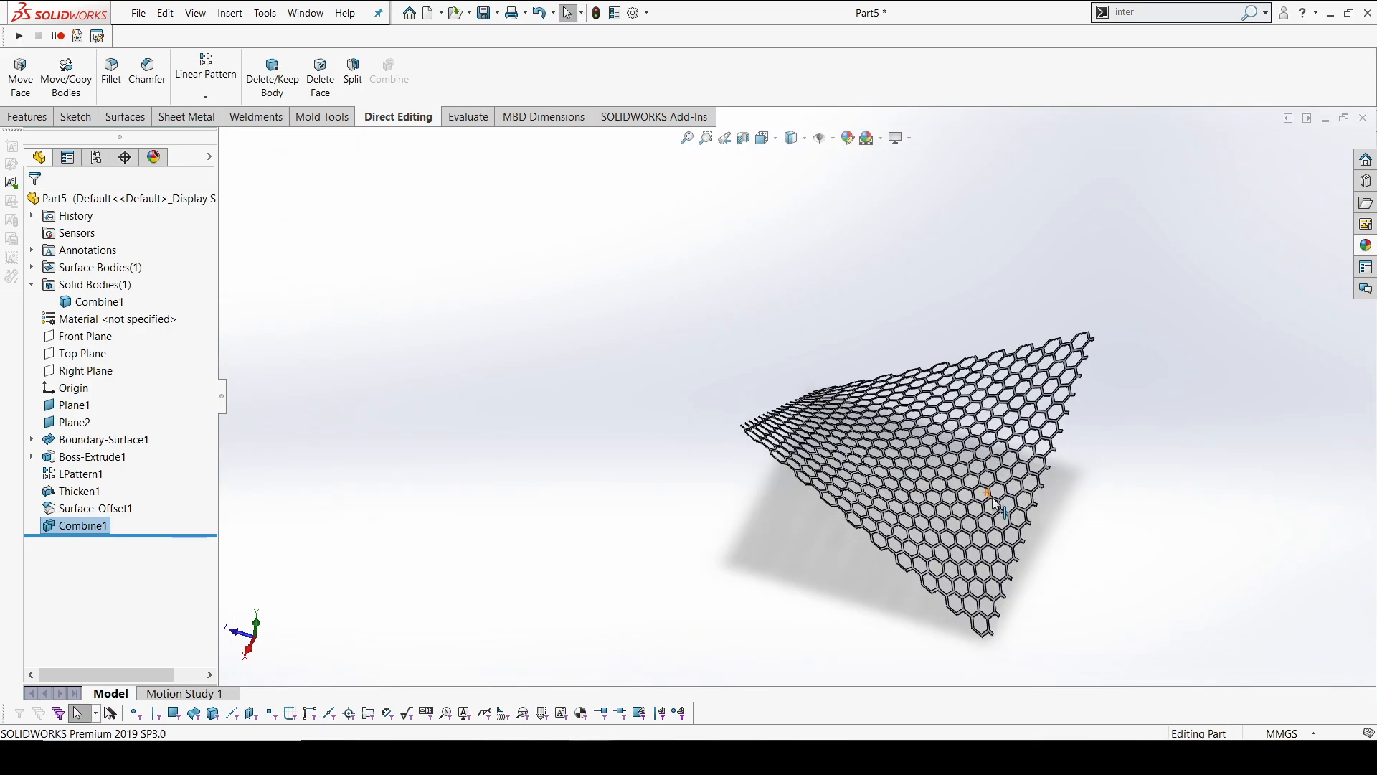
pyautogui.scroll(-10, 943, 534)
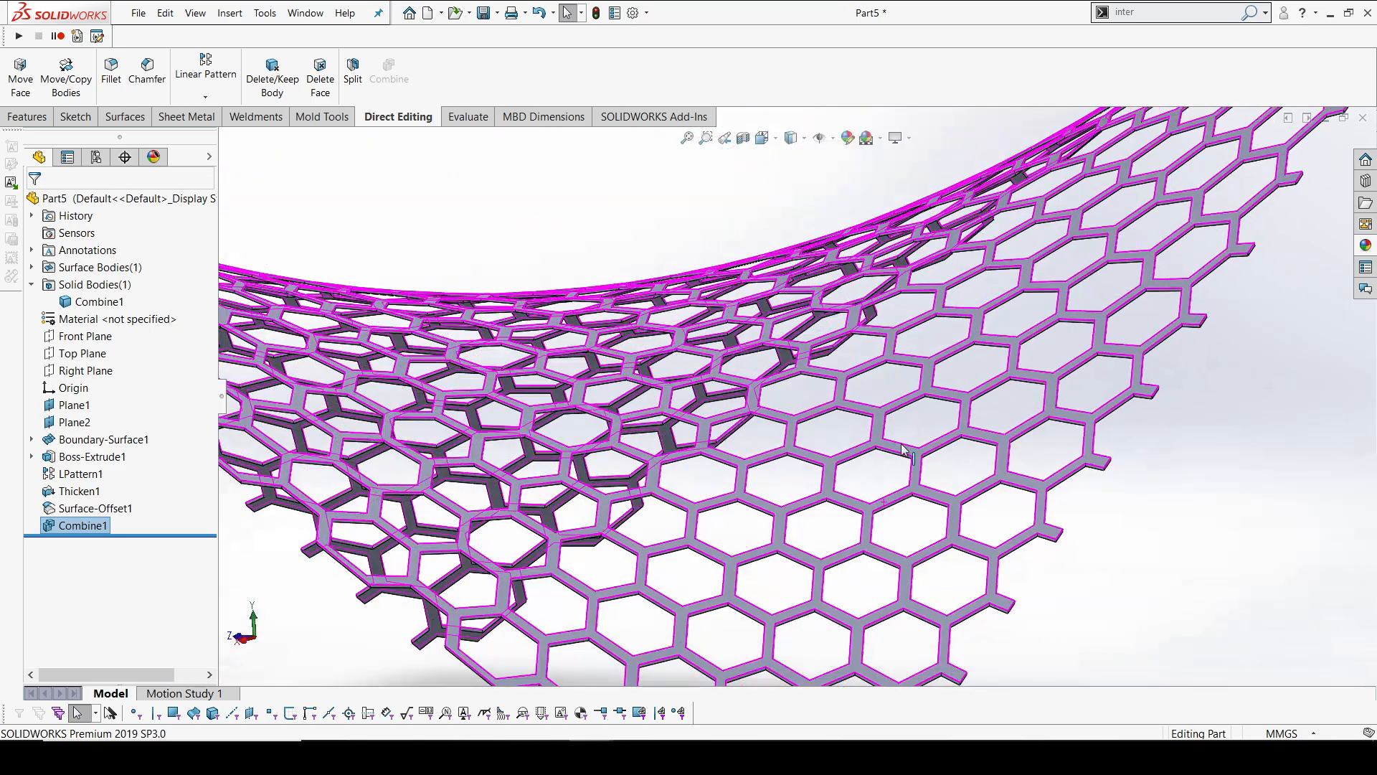
pyautogui.scroll(5, 901, 450)
pyautogui.moveTo(739, 443); pyautogui.dragTo(807, 443, button='middle')
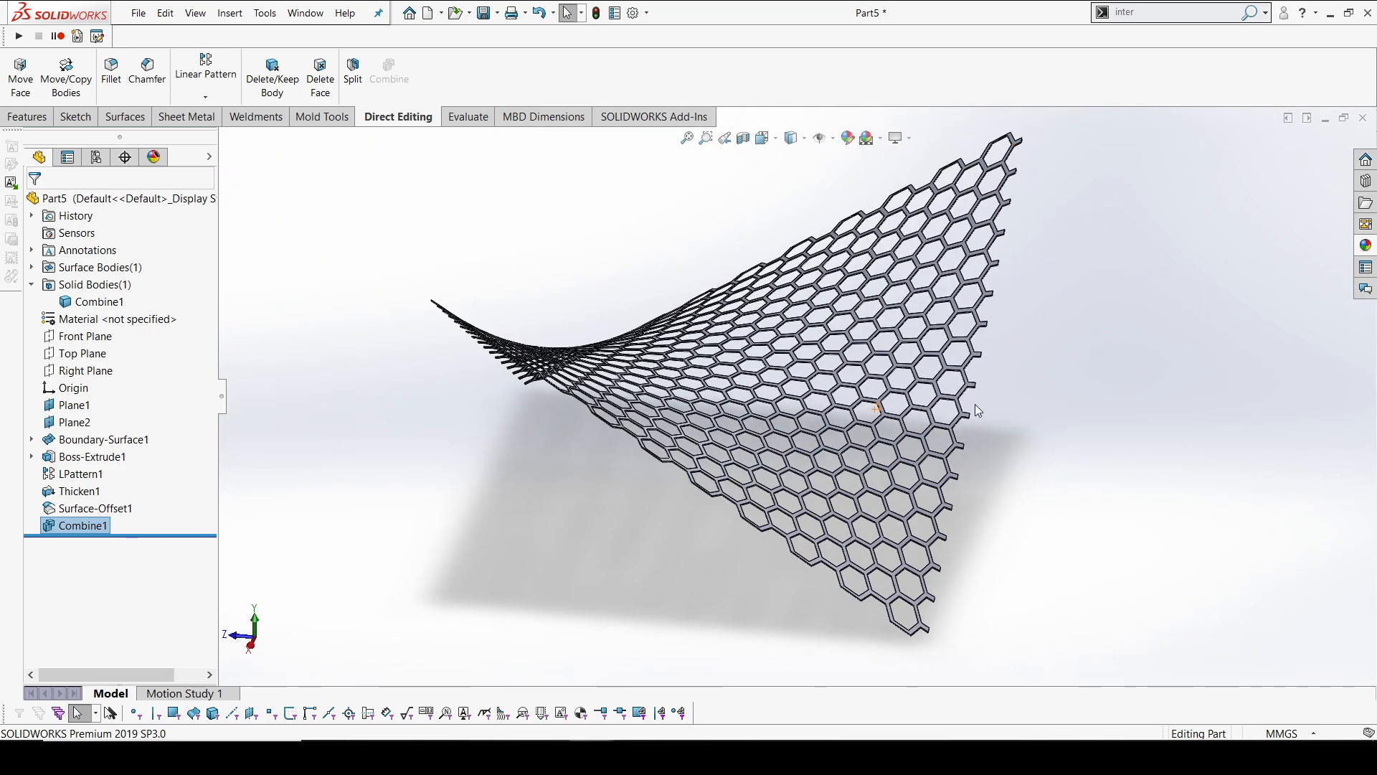
pyautogui.moveTo(984, 378); pyautogui.dragTo(660, 446, button='middle')
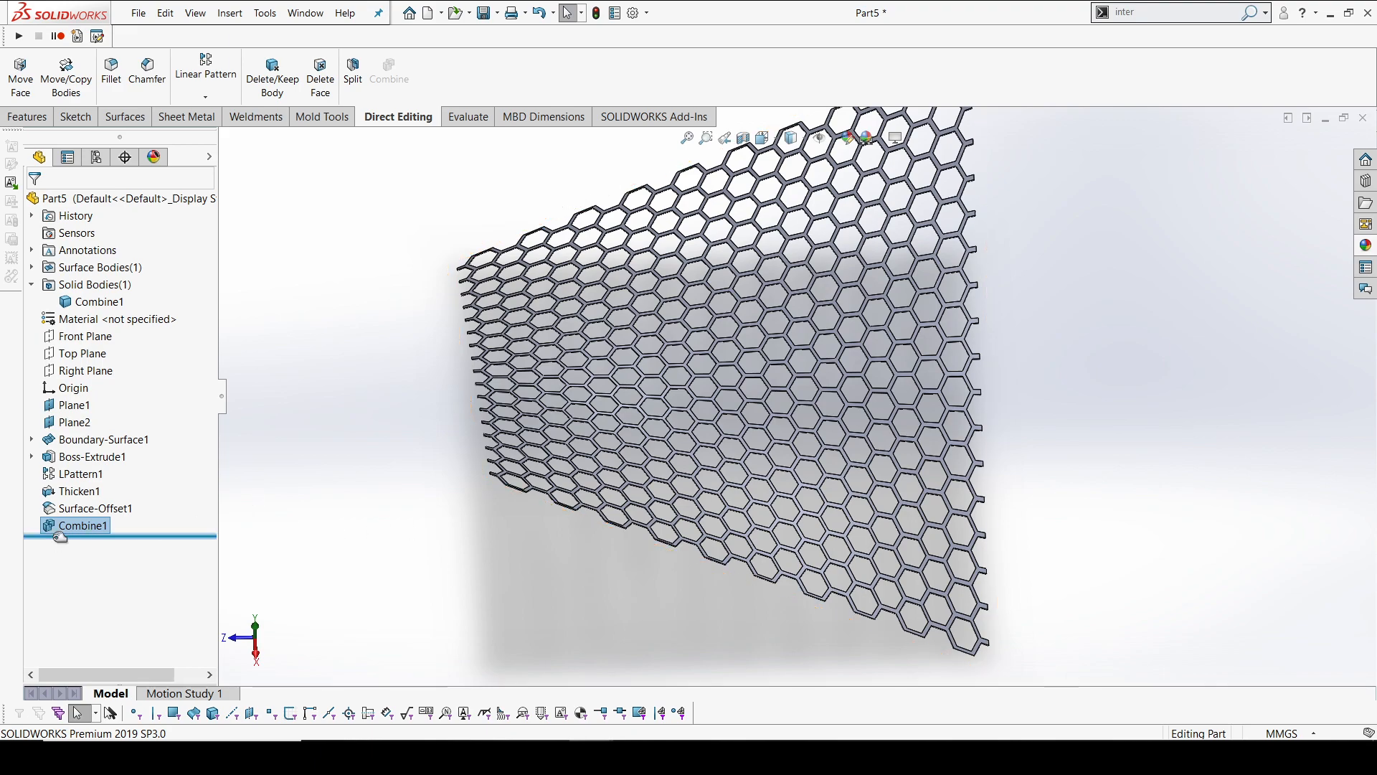
pyautogui.click(86, 507)
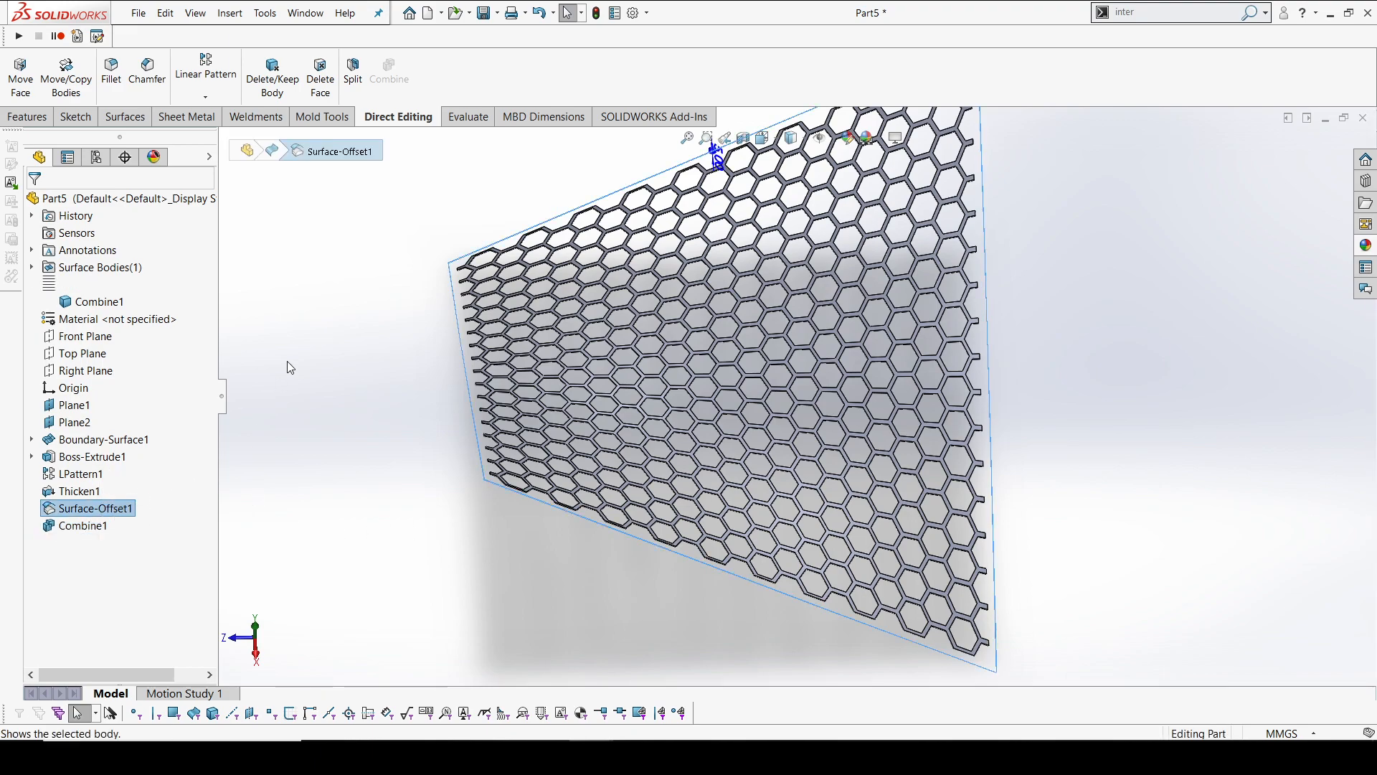
# Thicken the border surface Surface-Offset1 by 5 mm inward toward the honeycomb mesh, with the result merged
pyautogui.click(294, 342)
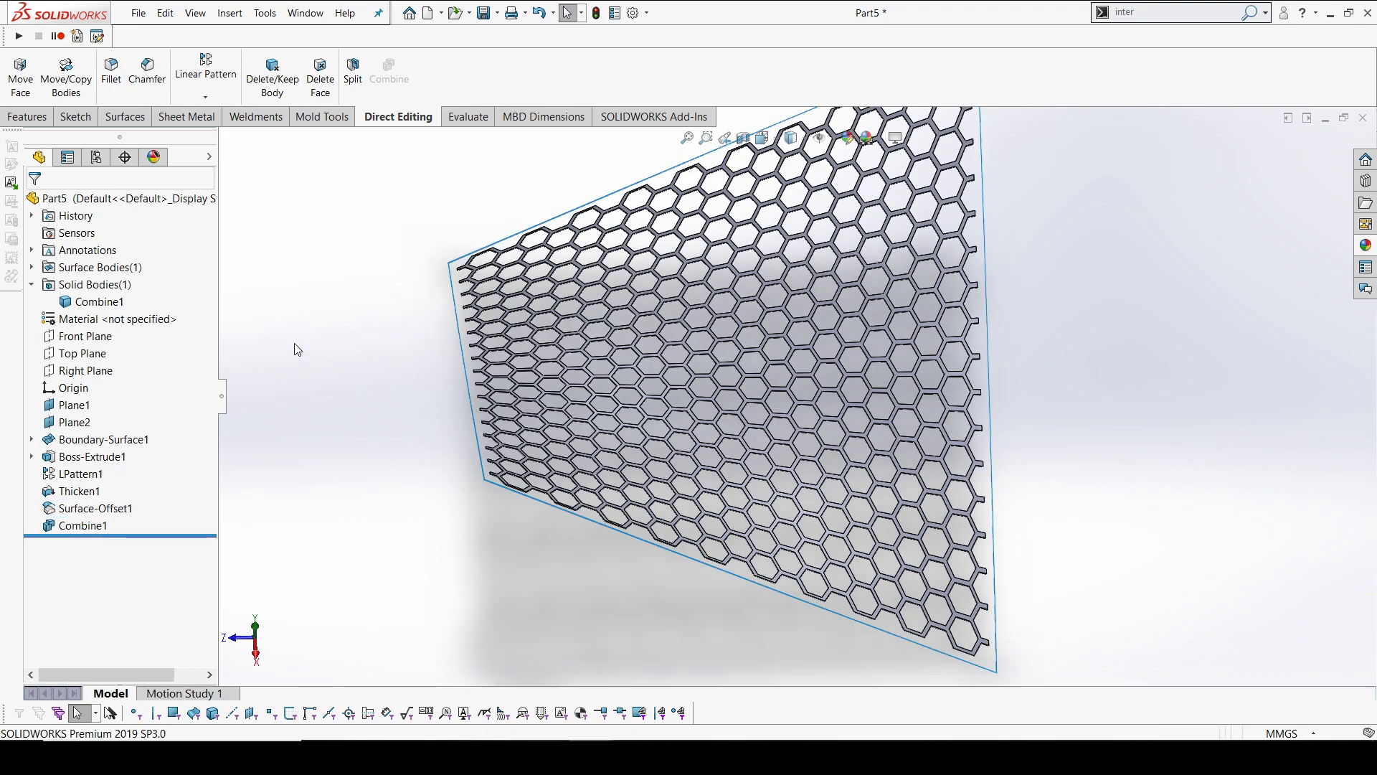
pyautogui.click(100, 507)
pyautogui.click(23, 117)
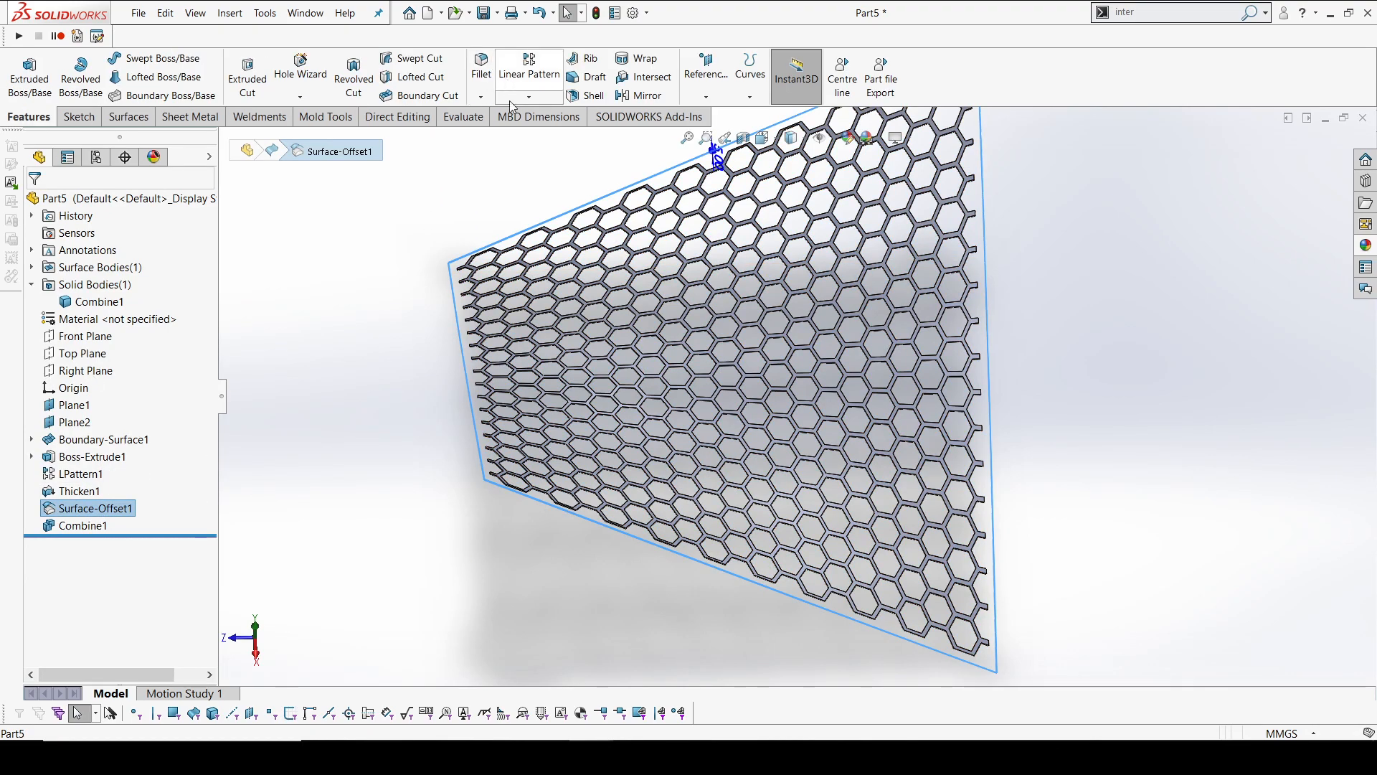
pyautogui.click(128, 117)
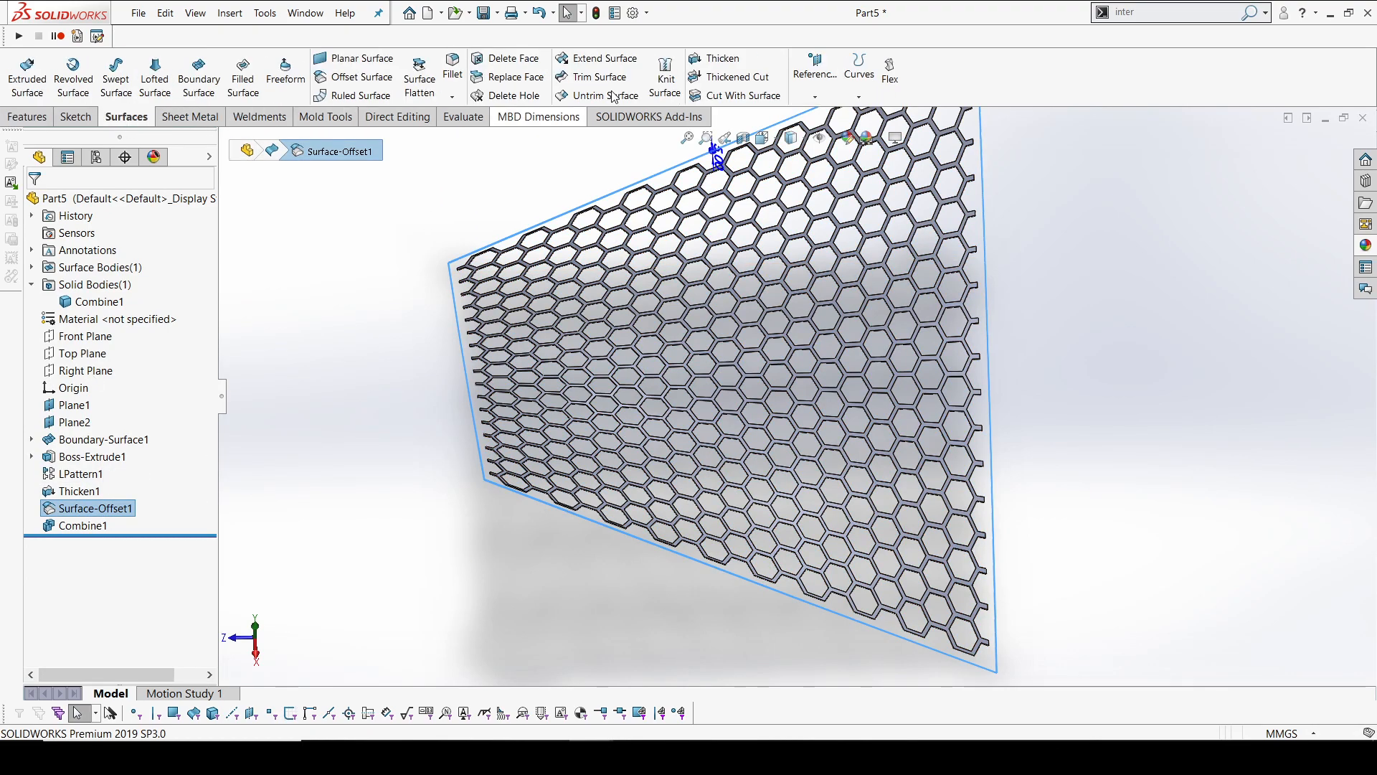
pyautogui.click(713, 59)
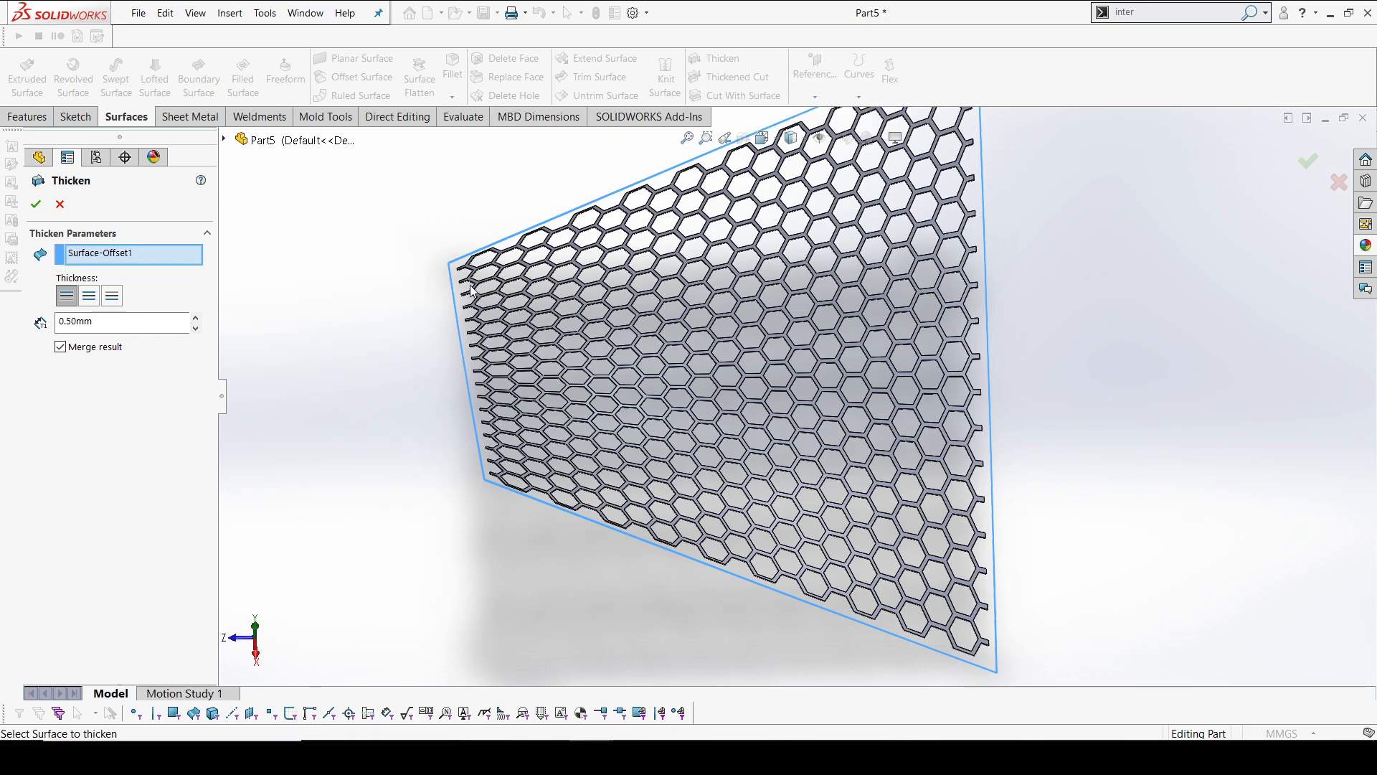
pyautogui.scroll(-5, 492, 298)
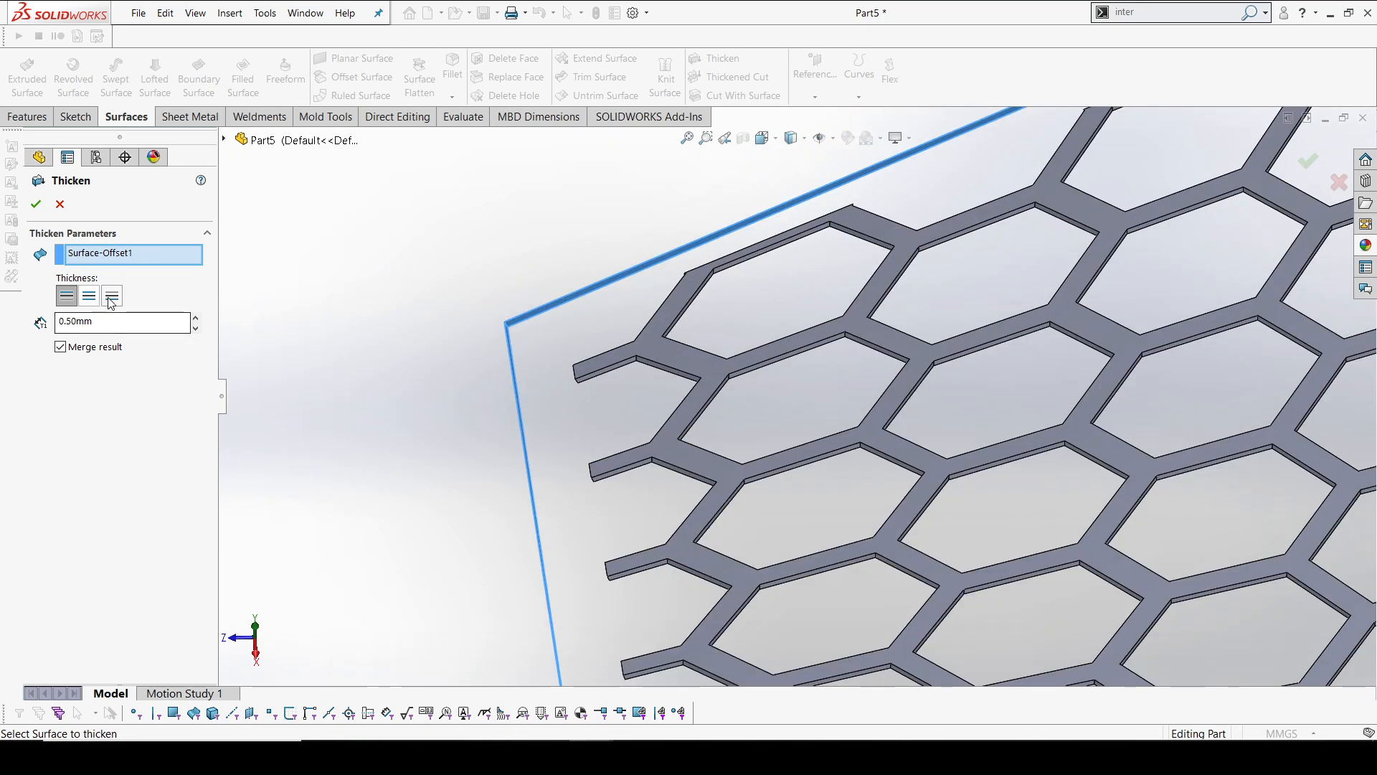
pyautogui.click(112, 297)
pyautogui.press('Tab')
pyautogui.write('5')
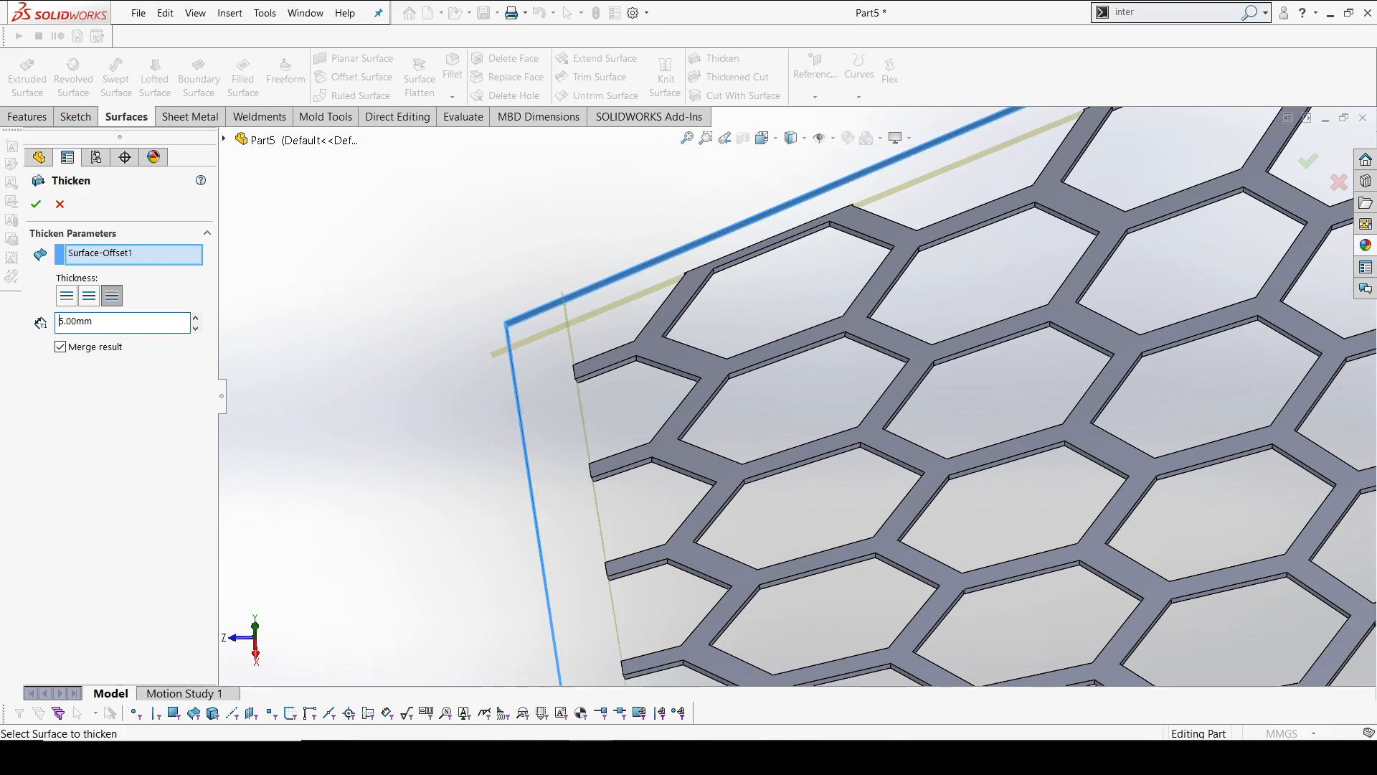
pyautogui.click(36, 204)
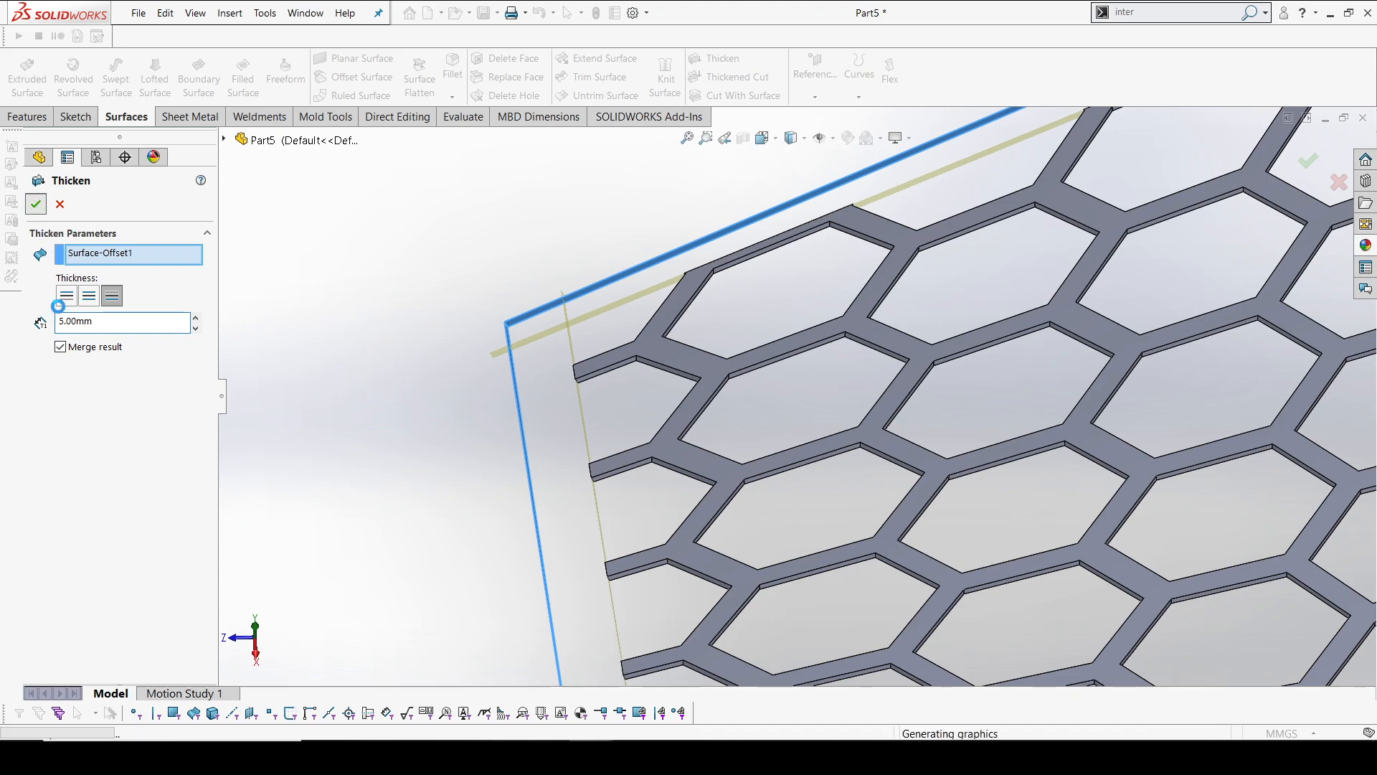
# Create a reference axis through the outer vertex at the panel frame's upper pointed corner, normal to the Top Plane
pyautogui.scroll(8, 1022, 453)
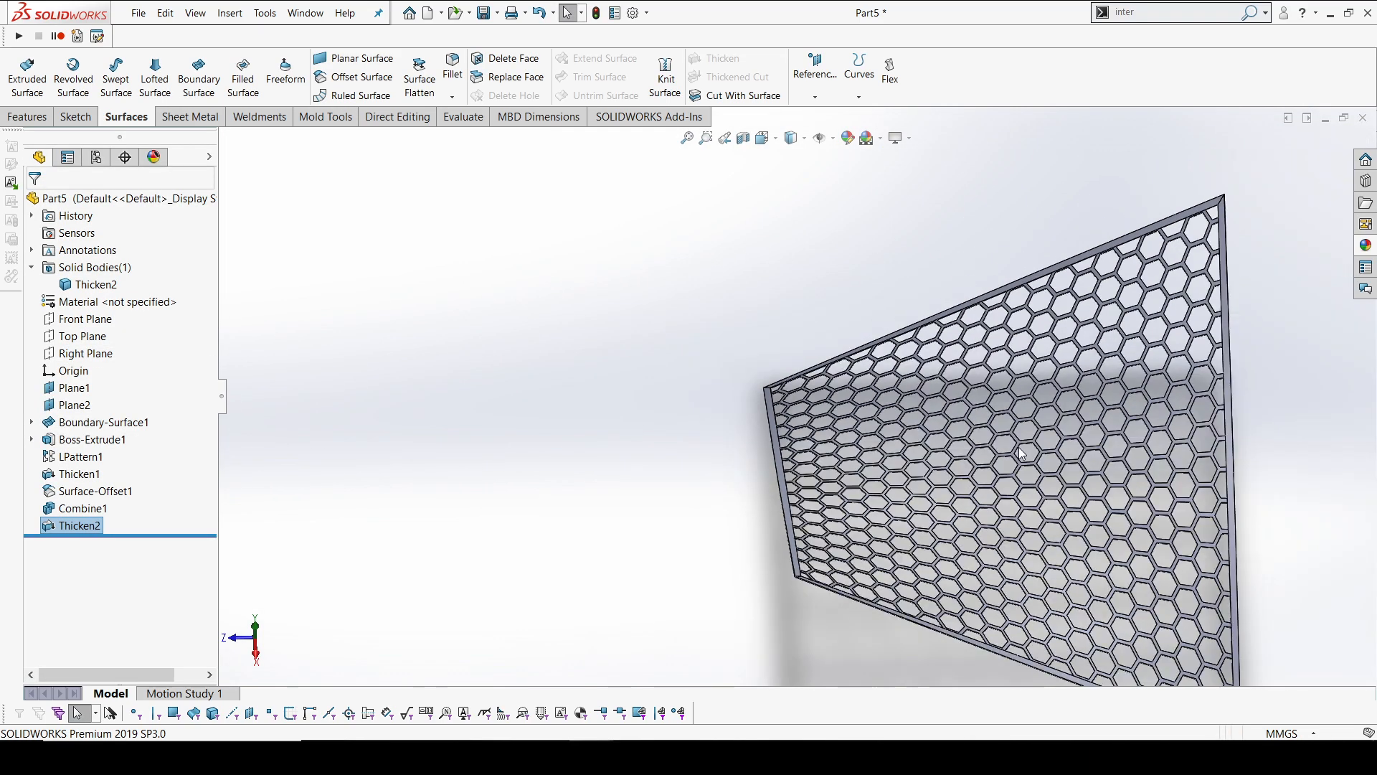
pyautogui.moveTo(1022, 453); pyautogui.dragTo(1001, 421, button='middle')
pyautogui.scroll(4, 1002, 423)
pyautogui.scroll(-4, 1129, 411)
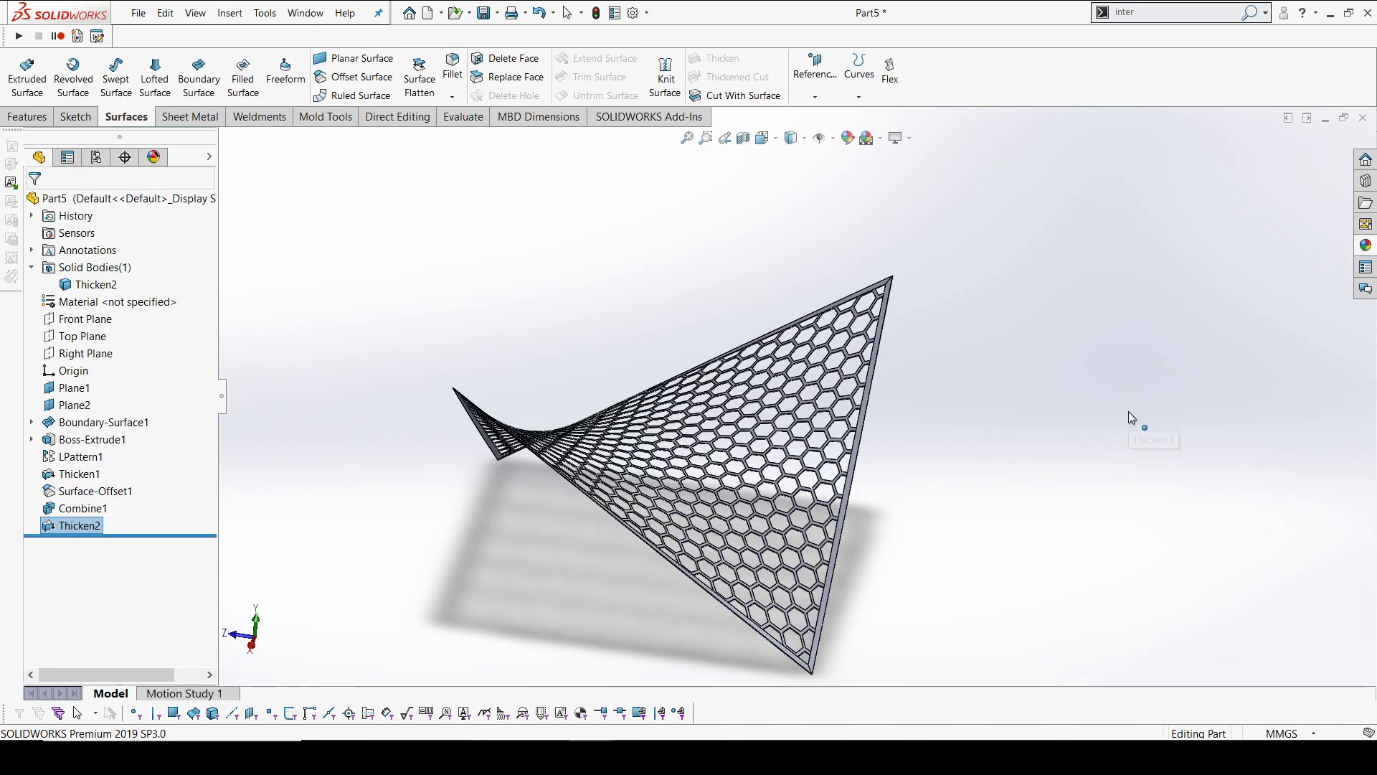
pyautogui.moveTo(596, 391); pyautogui.dragTo(632, 439, button='middle')
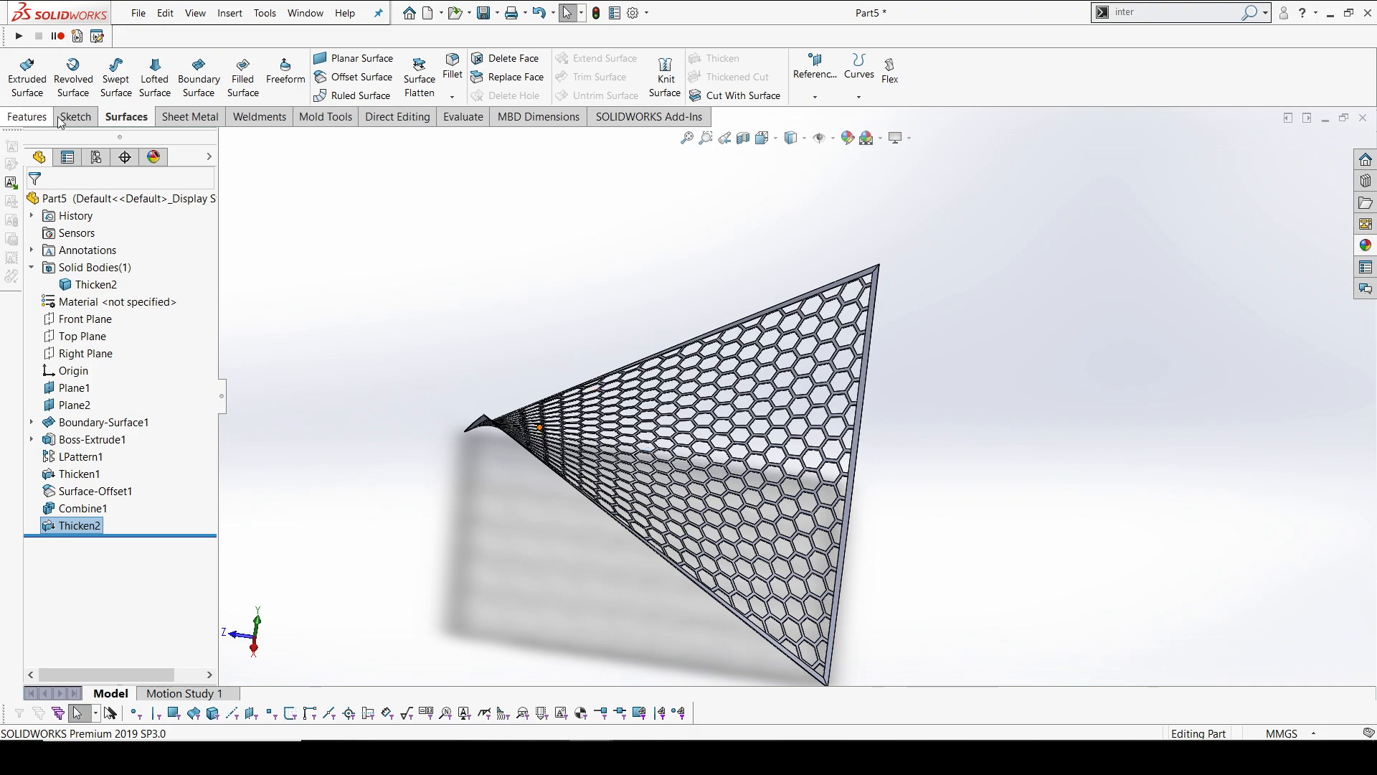
pyautogui.click(815, 97)
pyautogui.click(825, 132)
pyautogui.scroll(-5, 786, 257)
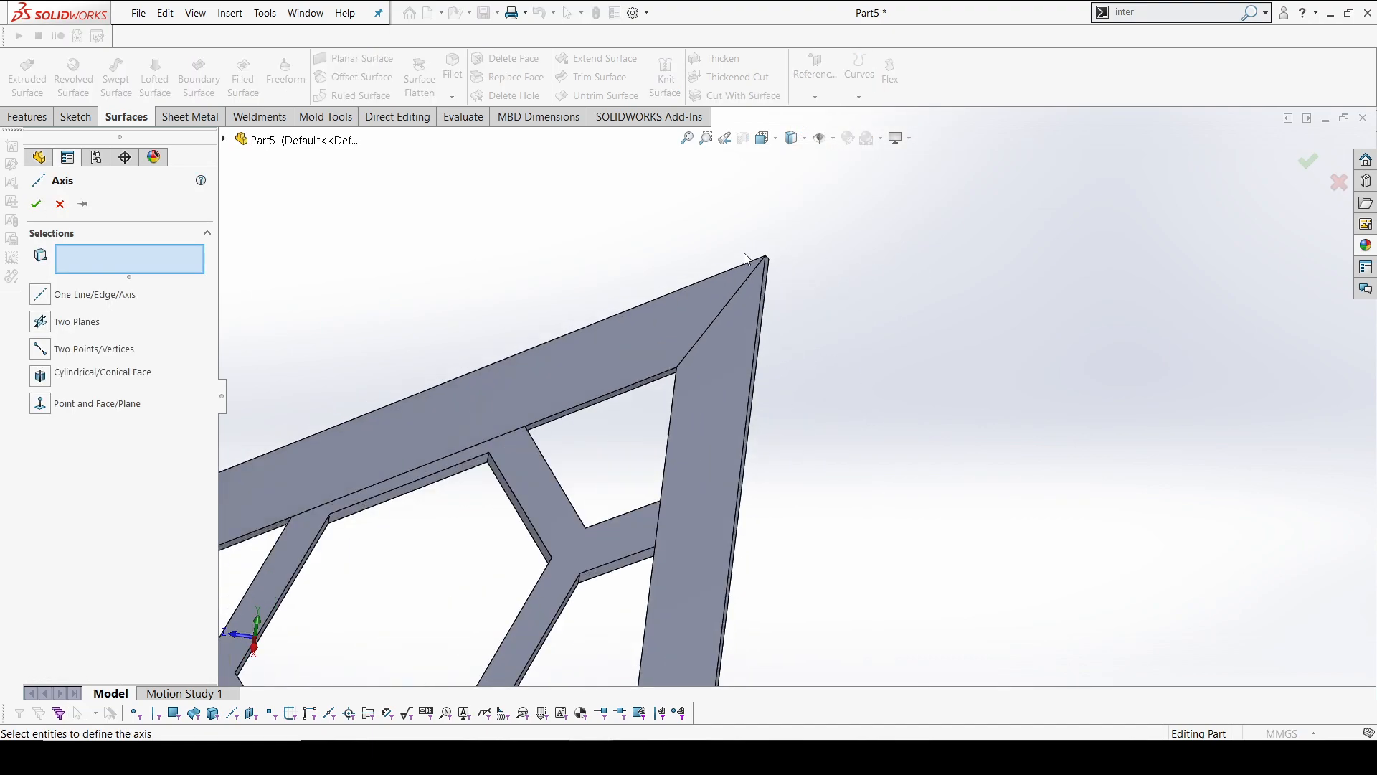
pyautogui.scroll(-3, 746, 259)
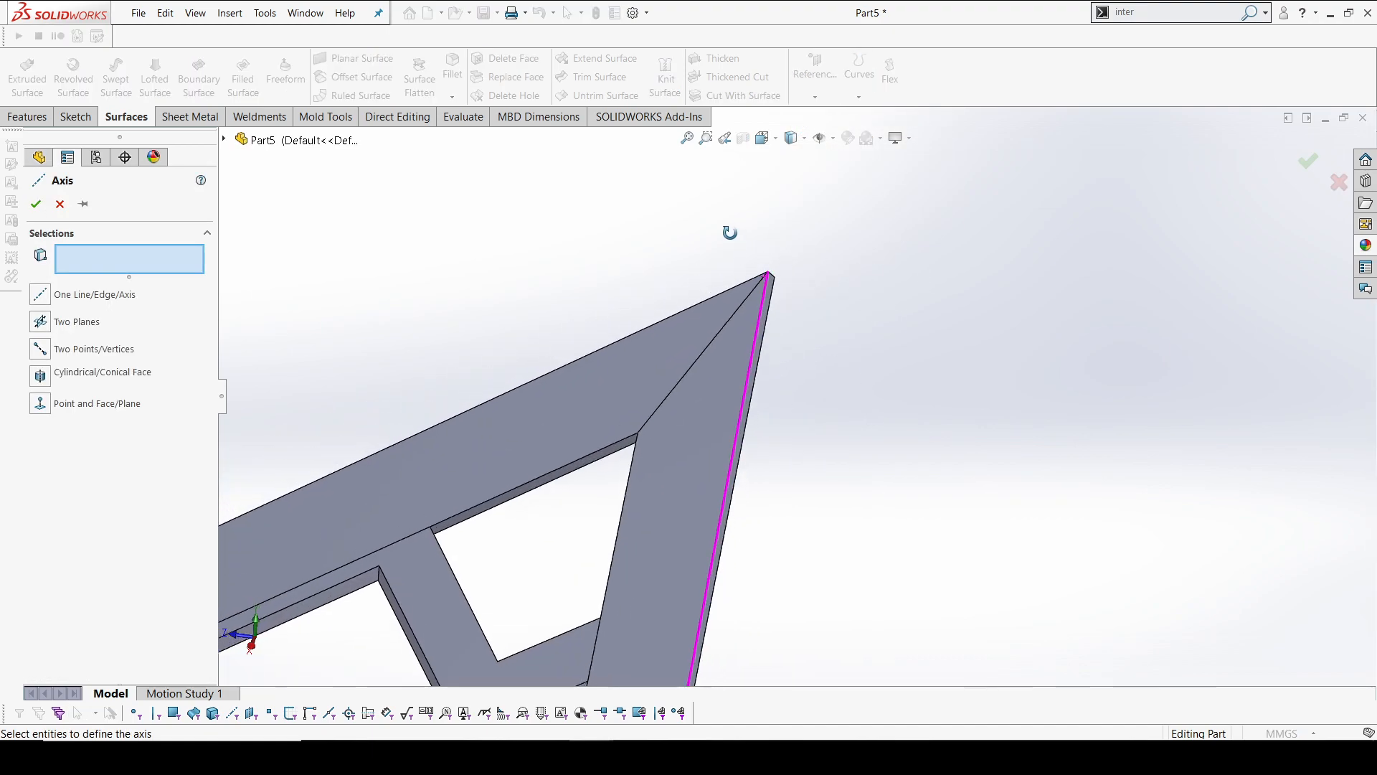
pyautogui.click(776, 276)
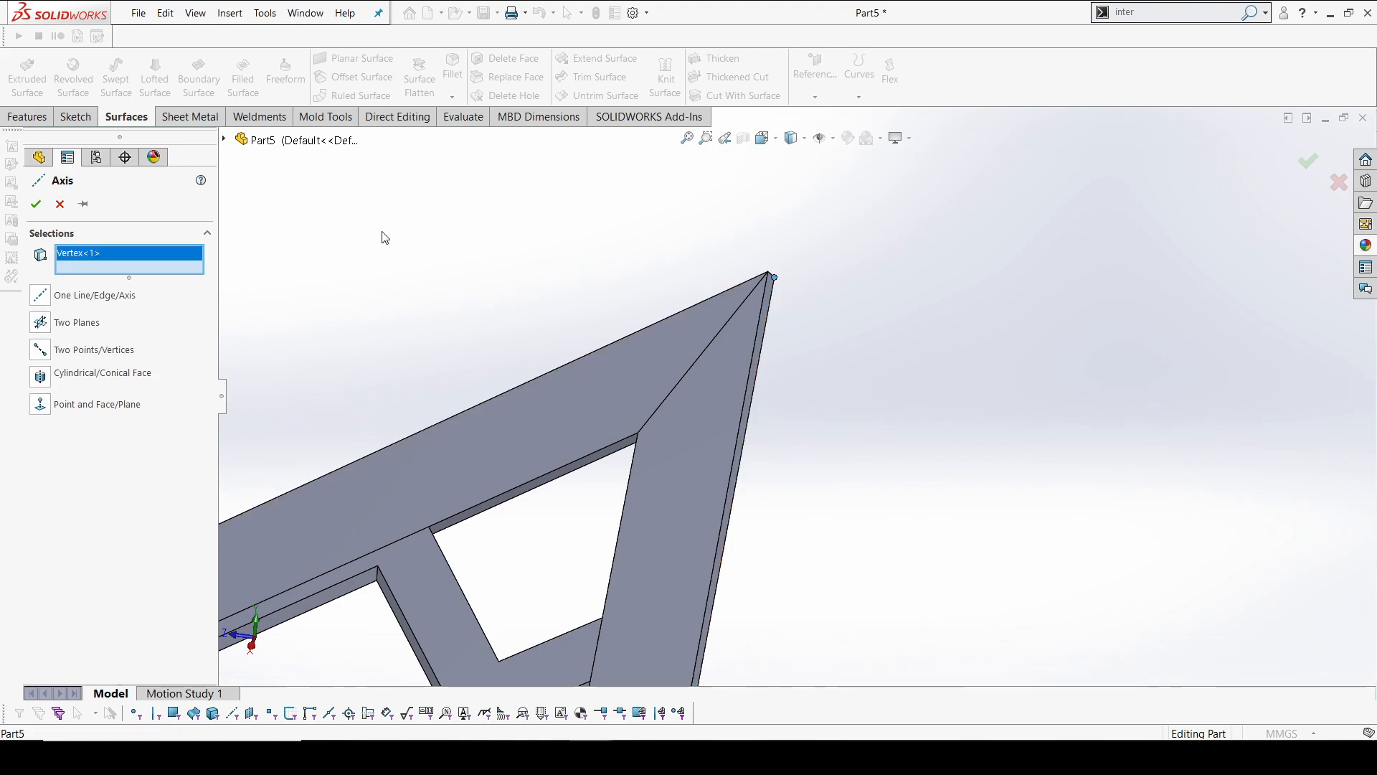
pyautogui.click(223, 141)
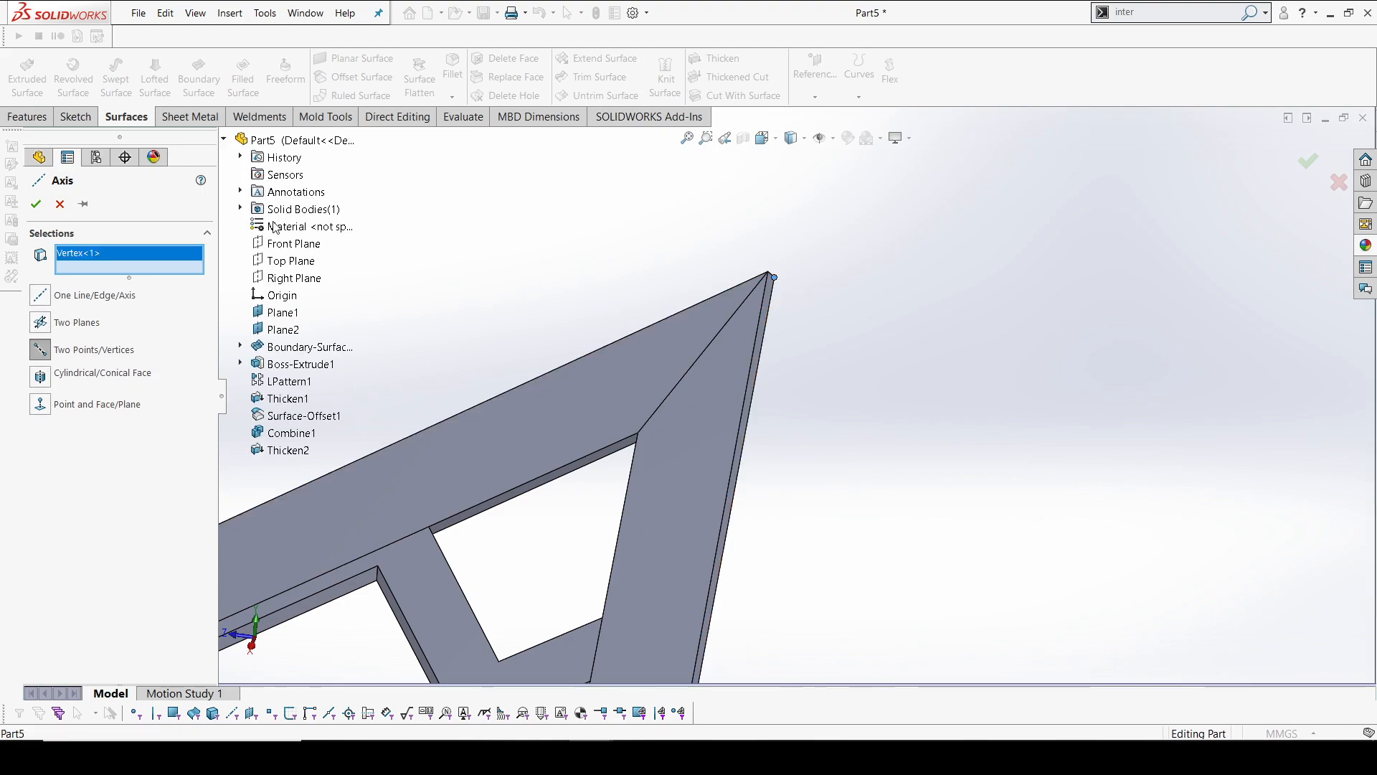
pyautogui.click(290, 269)
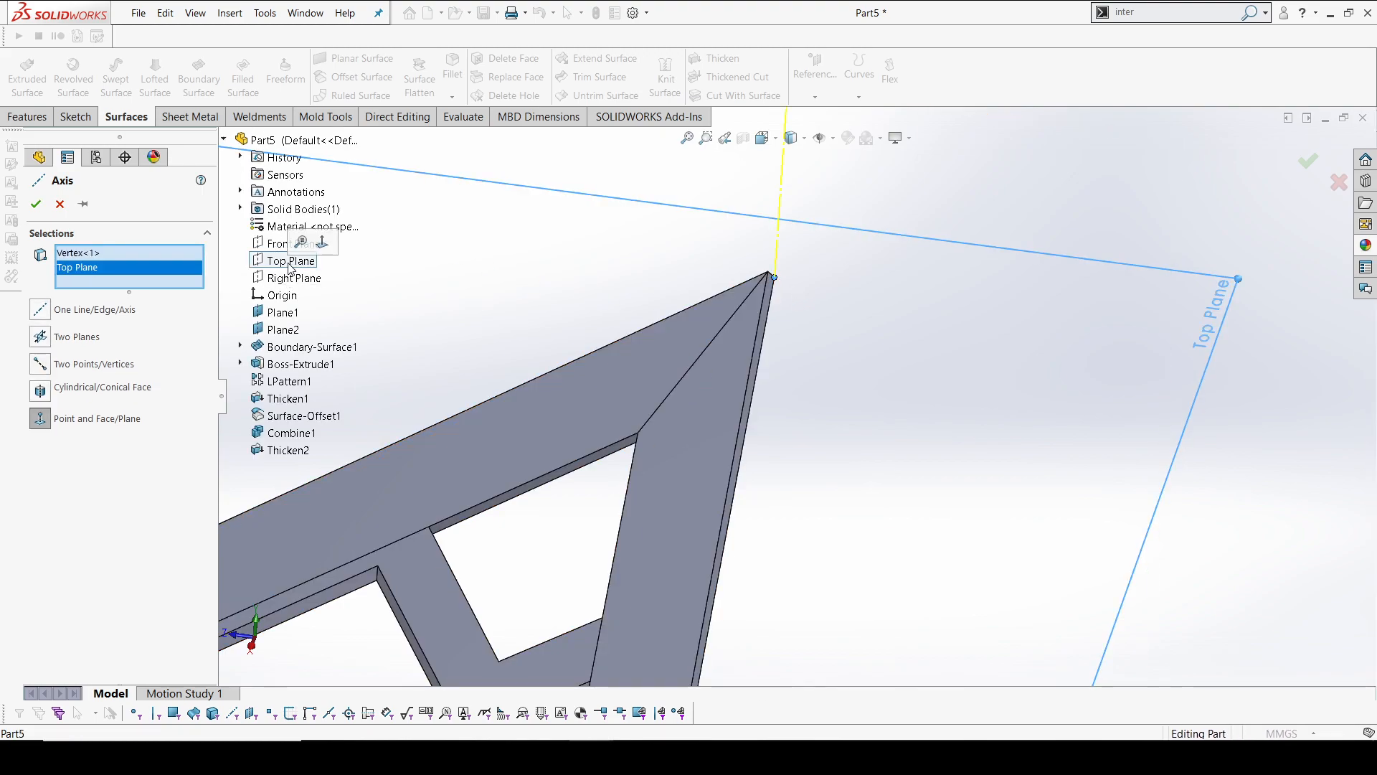
pyautogui.click(34, 206)
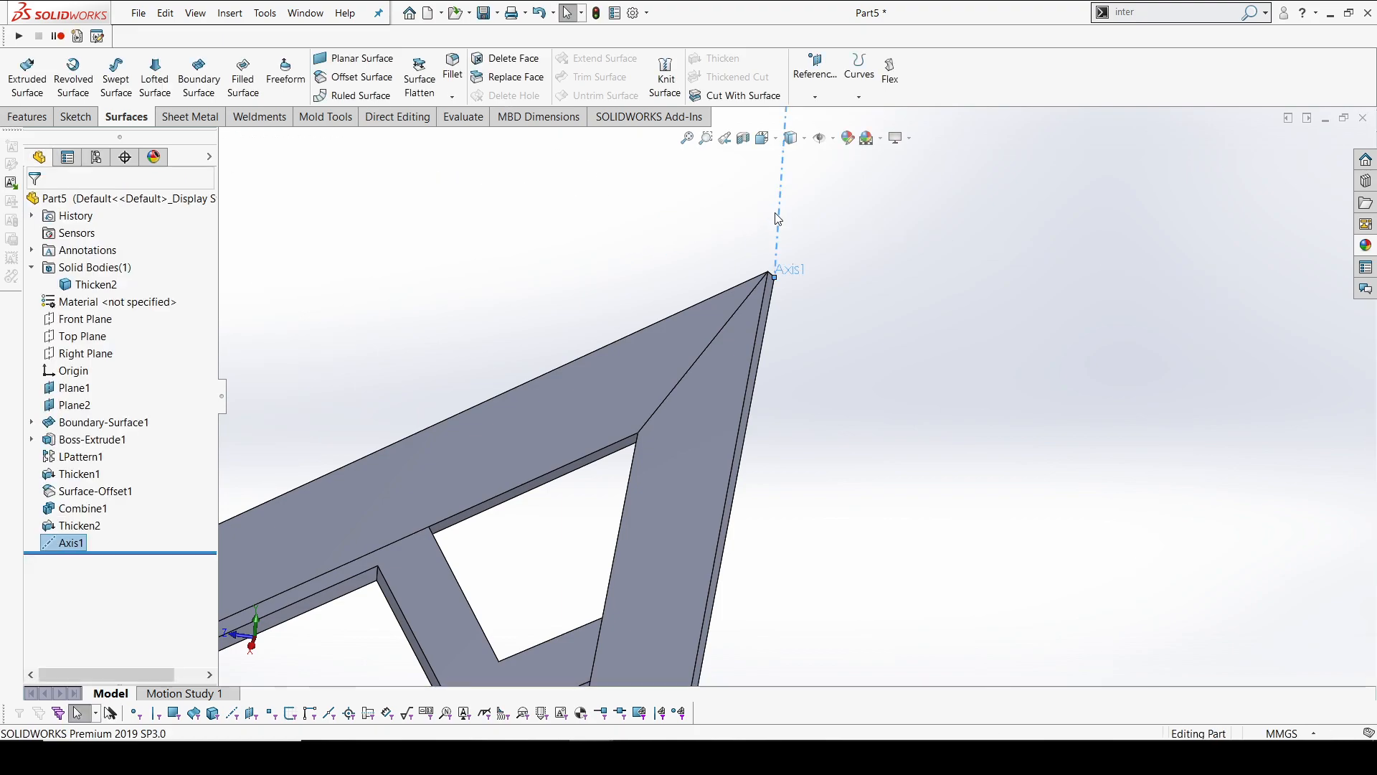
# Circular-pattern the body Thicken2 around Axis1 with 4 equally spaced instances over 360 degrees
pyautogui.click(389, 119)
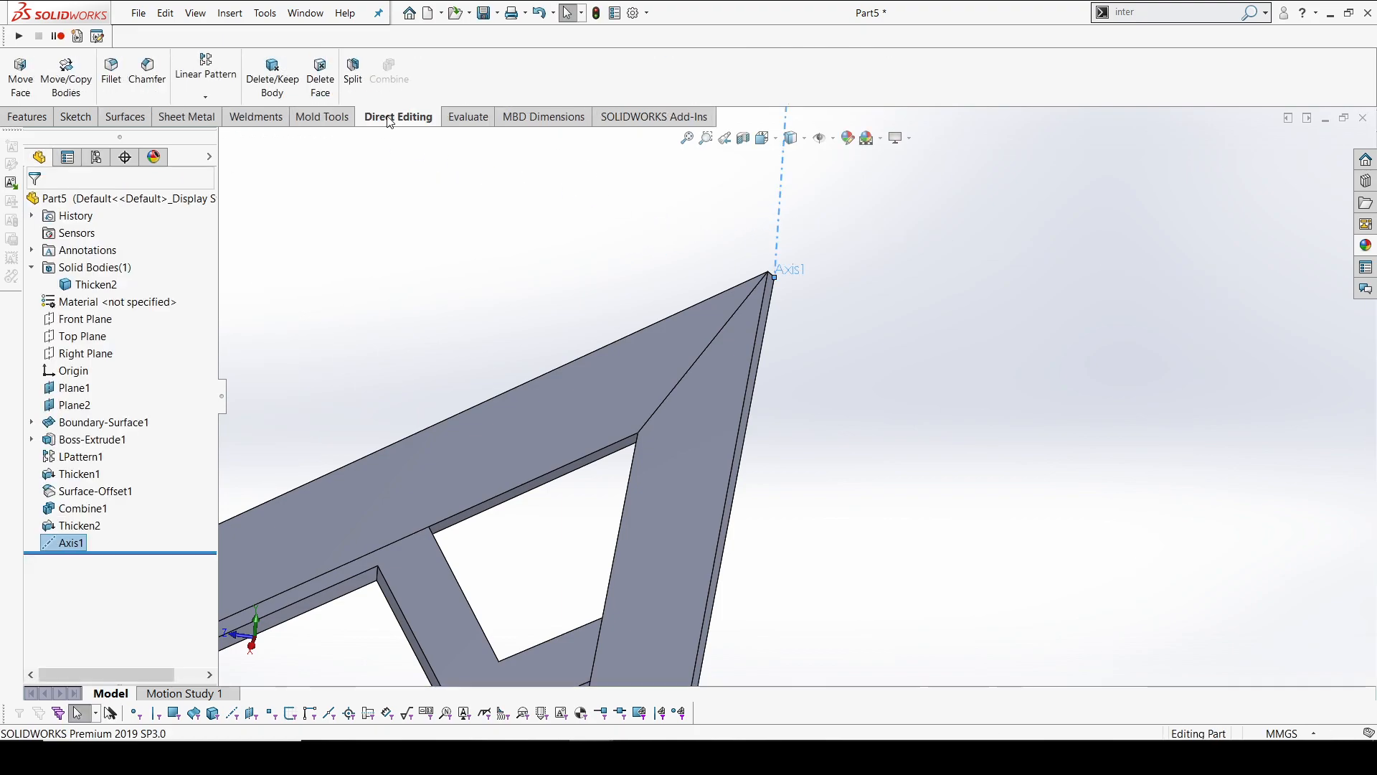
pyautogui.click(206, 97)
pyautogui.click(215, 114)
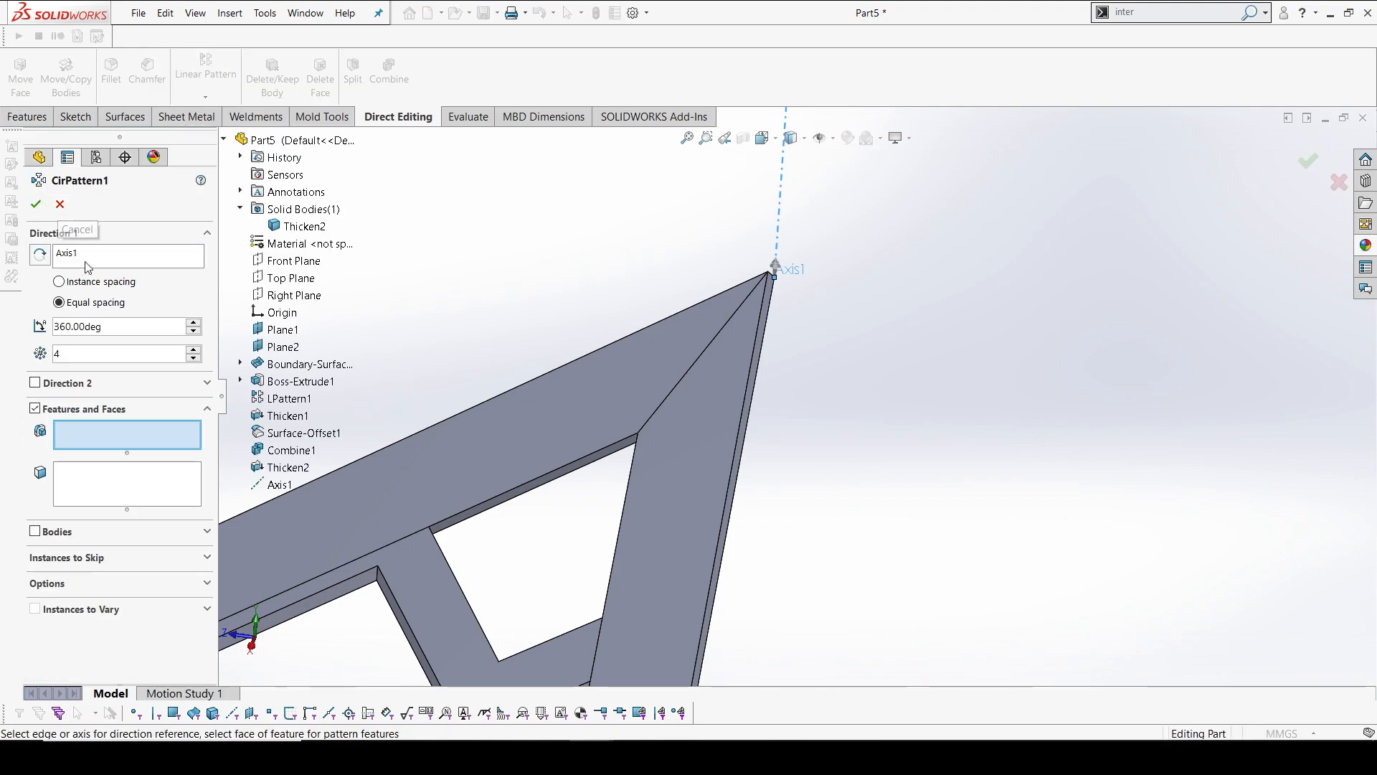
pyautogui.click(88, 261)
pyautogui.click(55, 532)
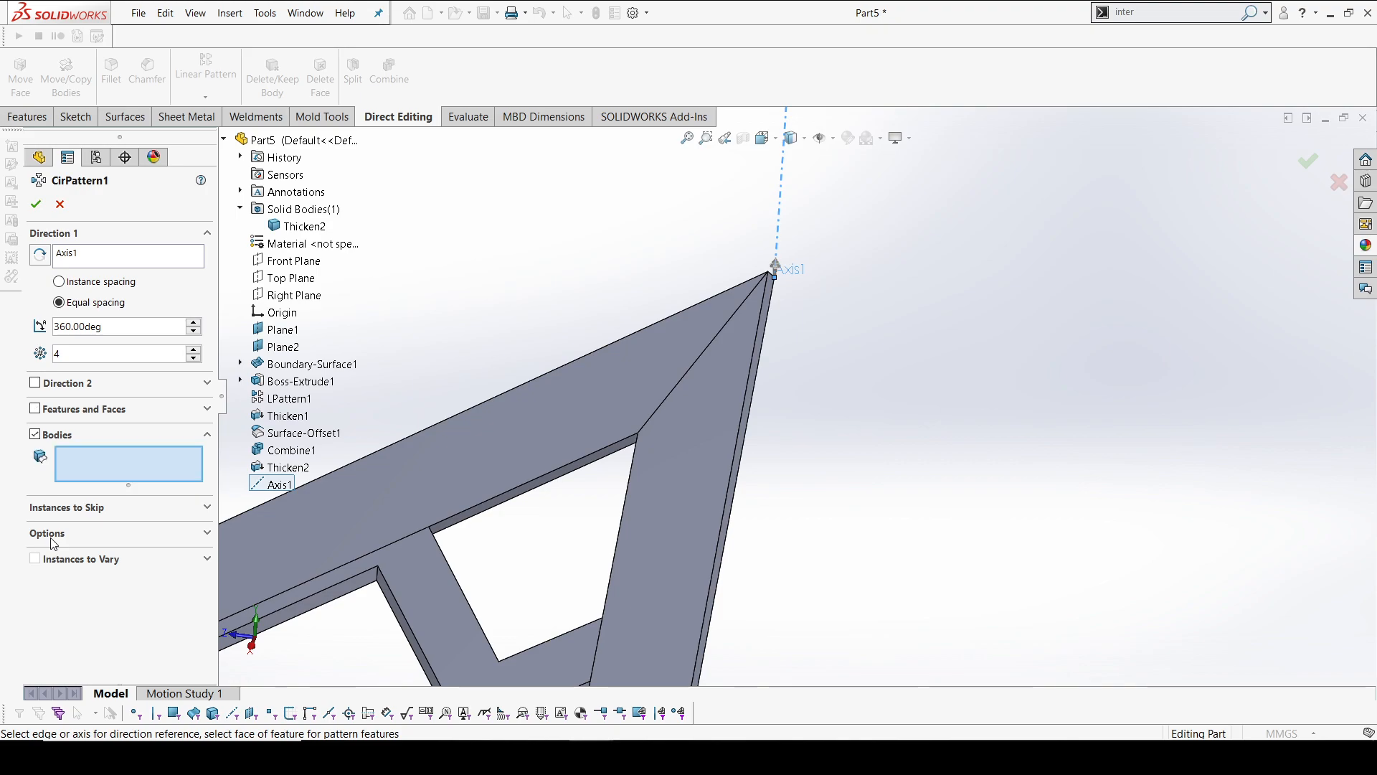
pyautogui.click(667, 366)
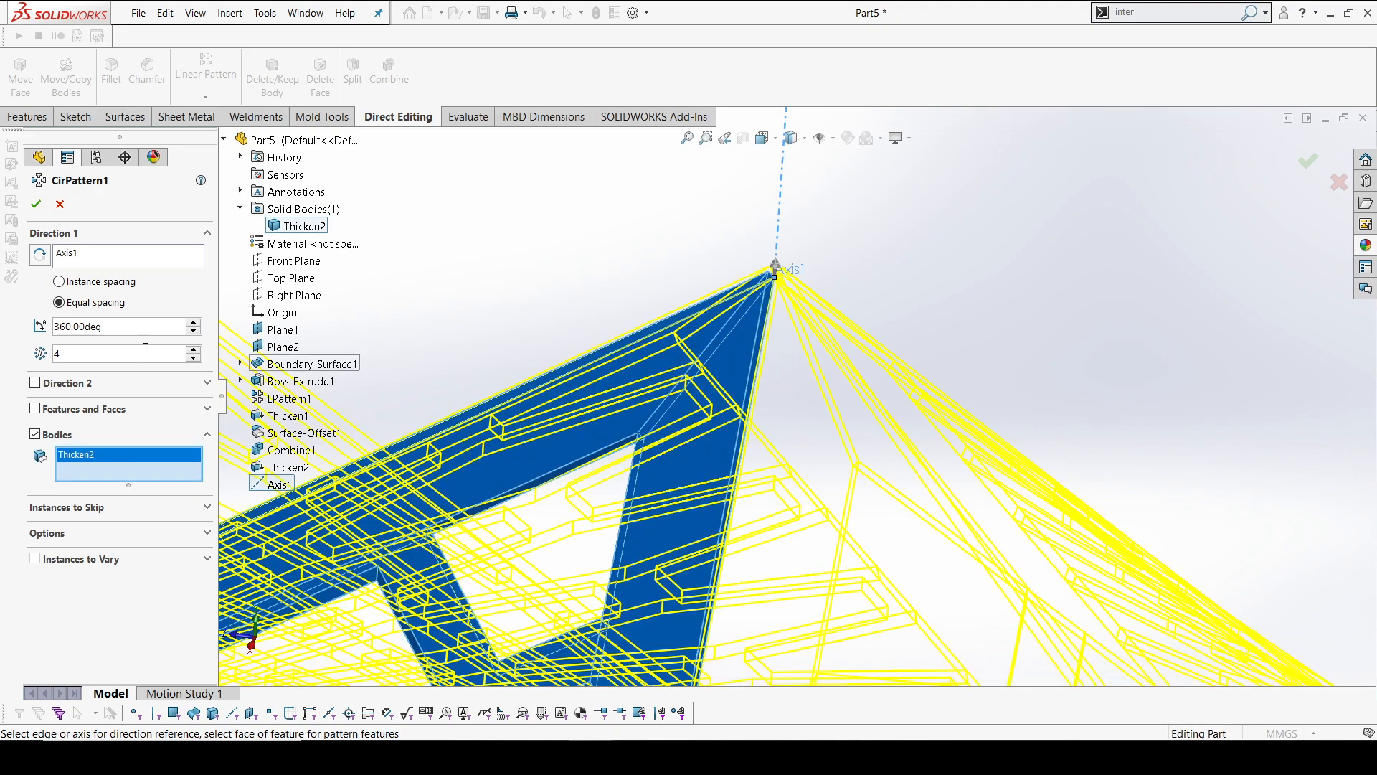
pyautogui.scroll(6, 871, 321)
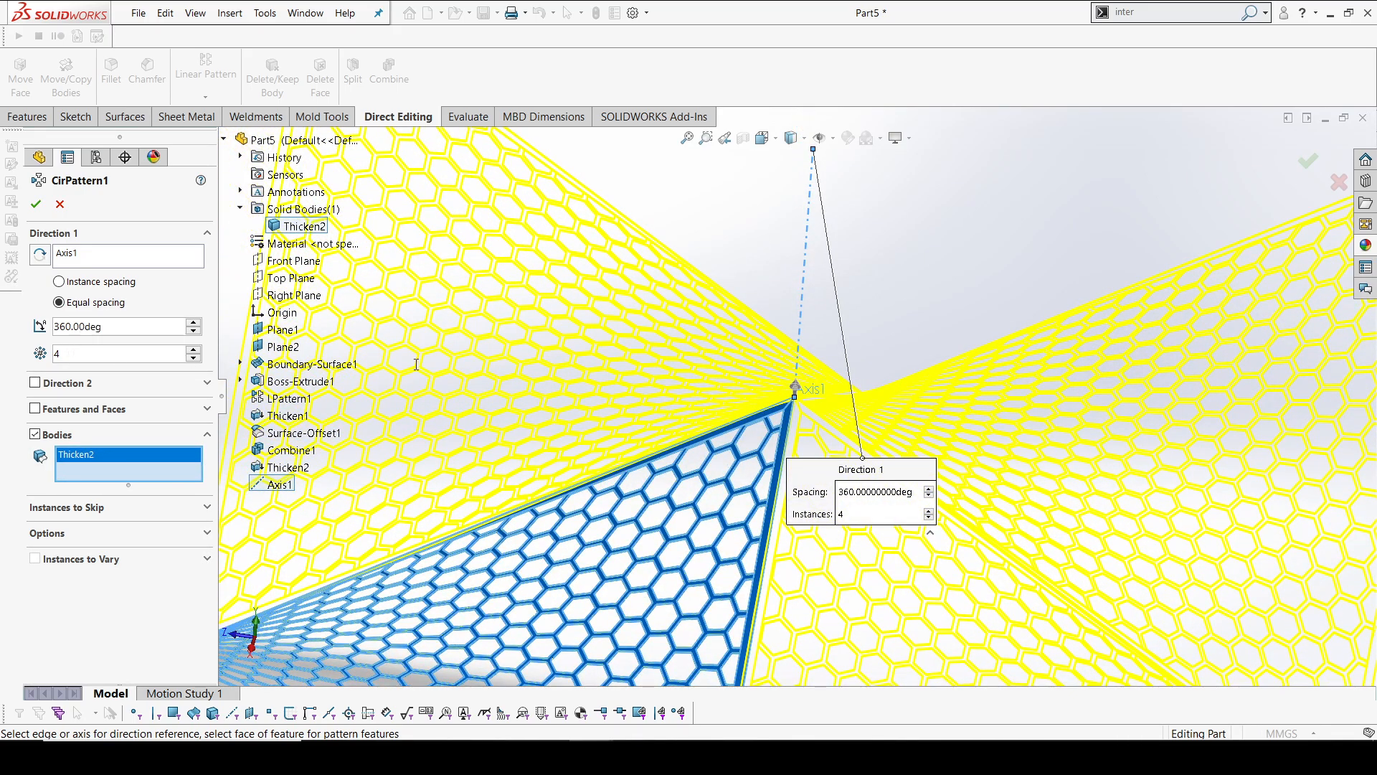
pyautogui.press('f')
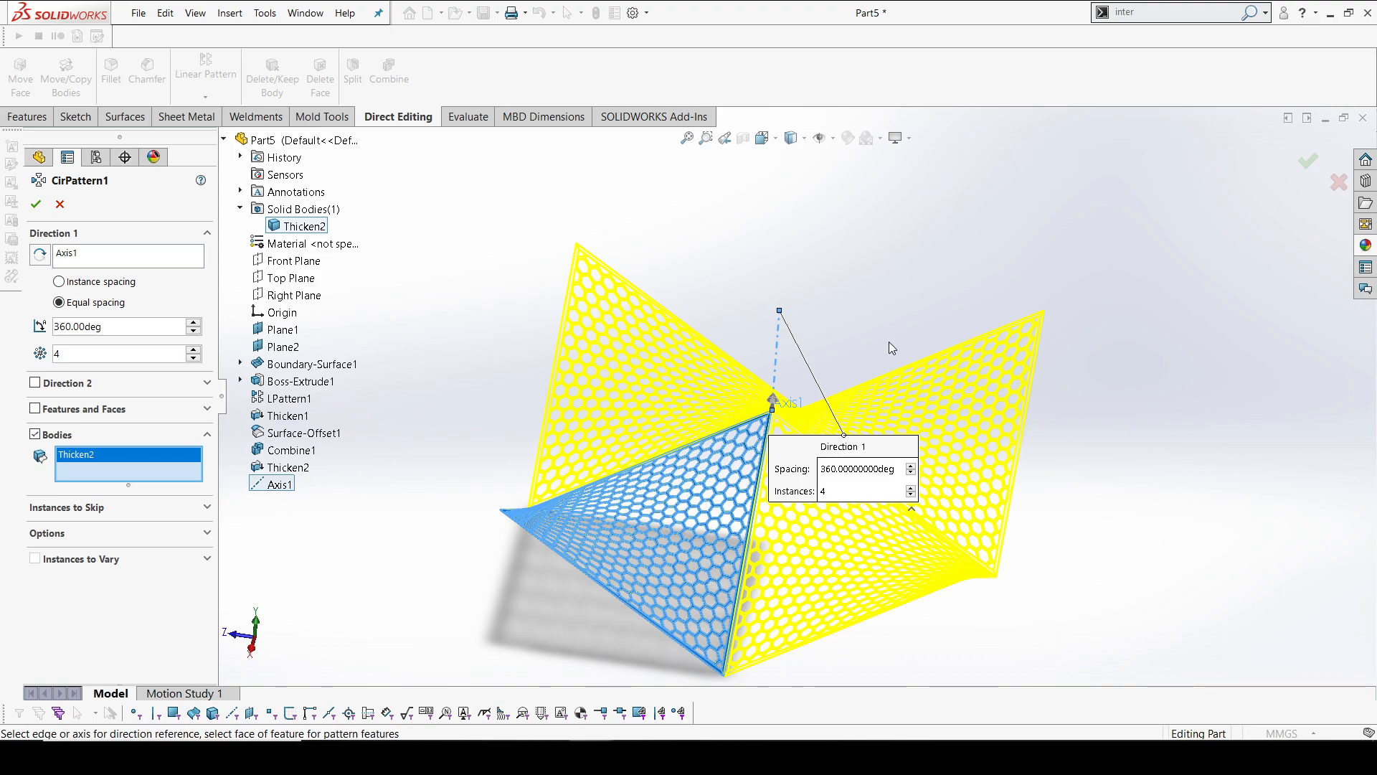
pyautogui.click(35, 204)
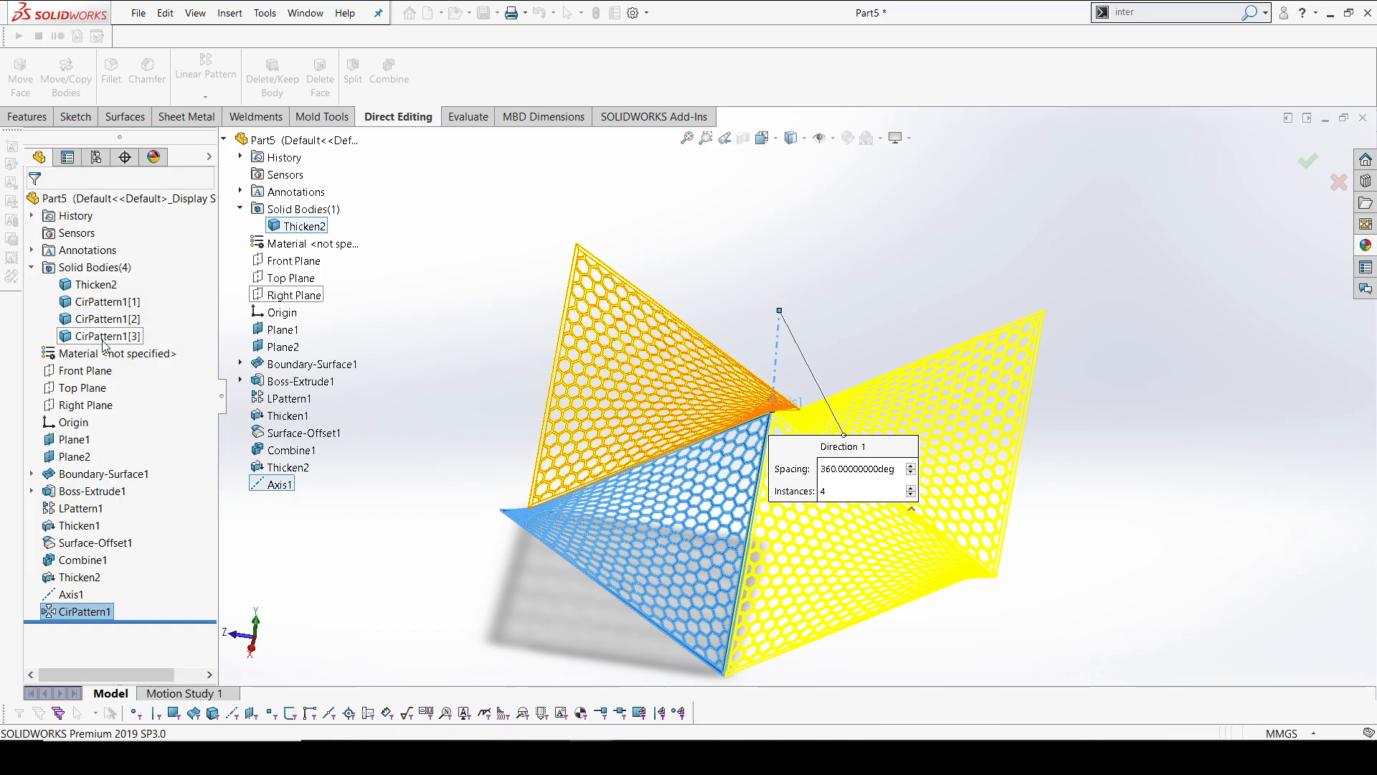
# Hide the reference axis display and inspect the four-panel honeycomb structure from several angles
pyautogui.moveTo(697, 295); pyautogui.dragTo(760, 301, button='middle')
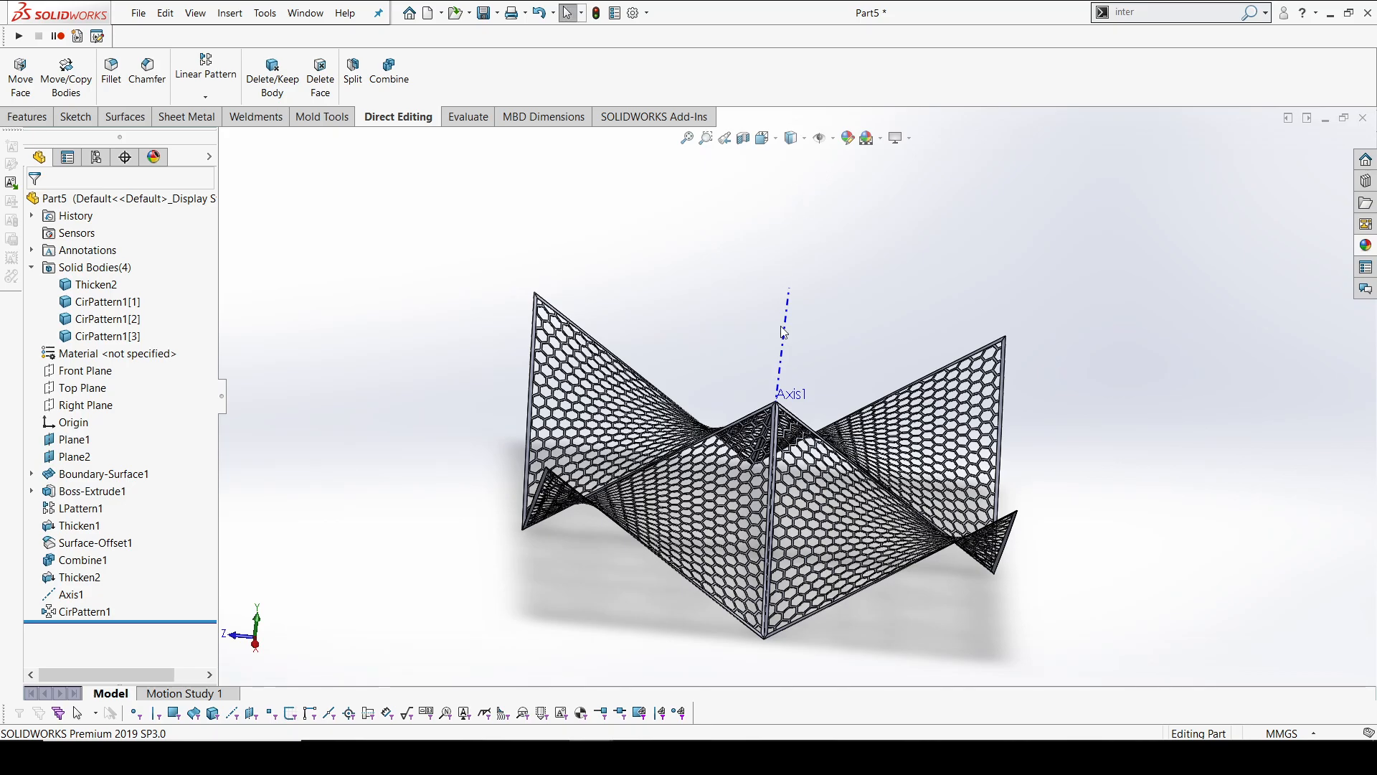
pyautogui.click(819, 143)
pyautogui.moveTo(837, 311); pyautogui.dragTo(725, 273, button='middle')
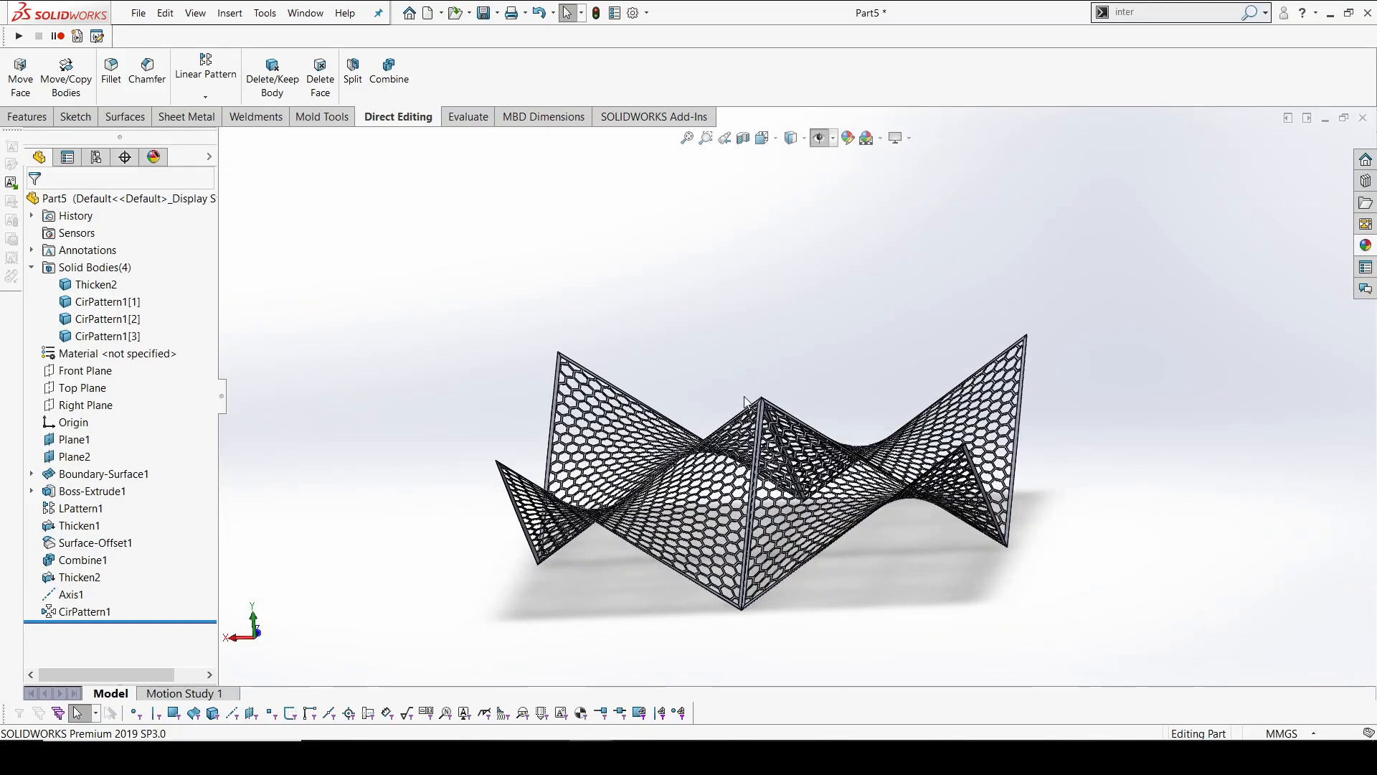
pyautogui.moveTo(745, 401); pyautogui.dragTo(459, 466, button='middle')
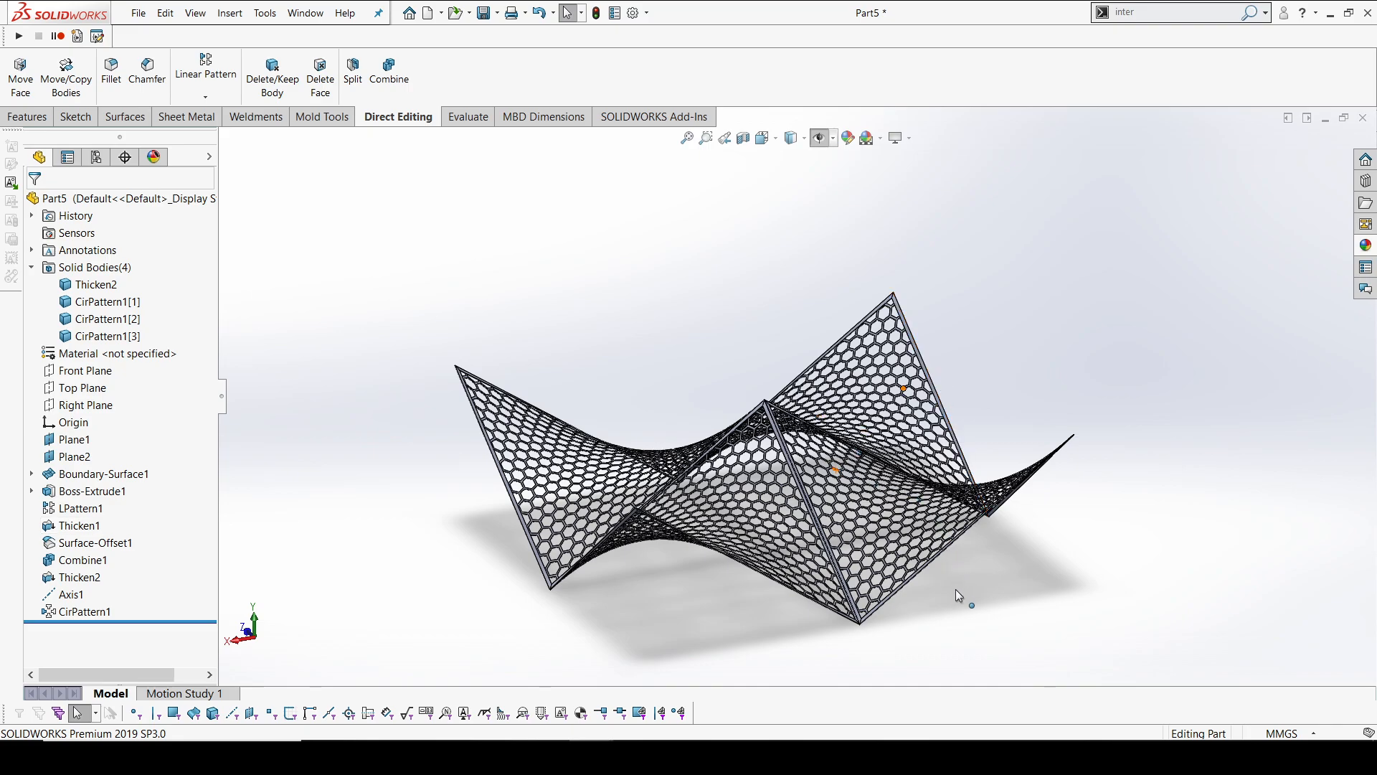
pyautogui.moveTo(936, 527); pyautogui.dragTo(944, 441, button='middle')
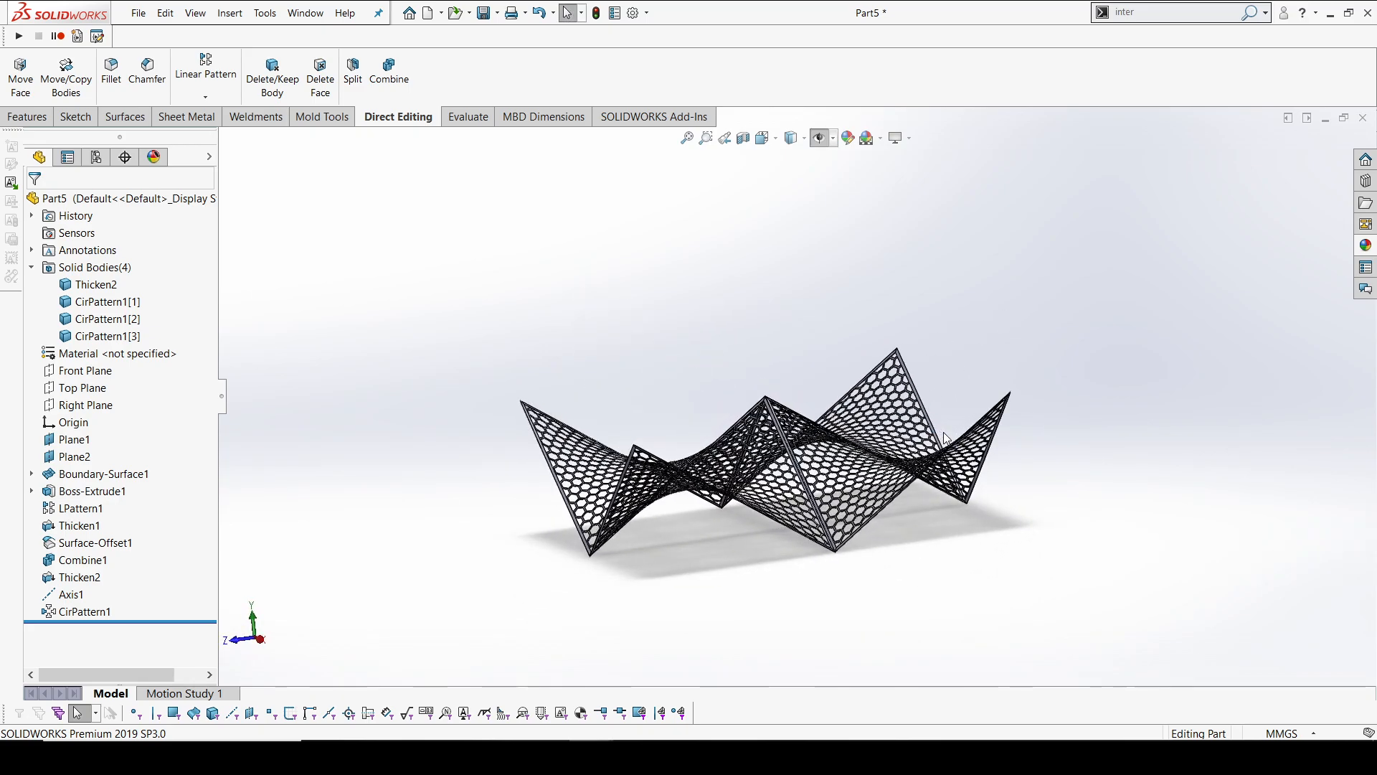